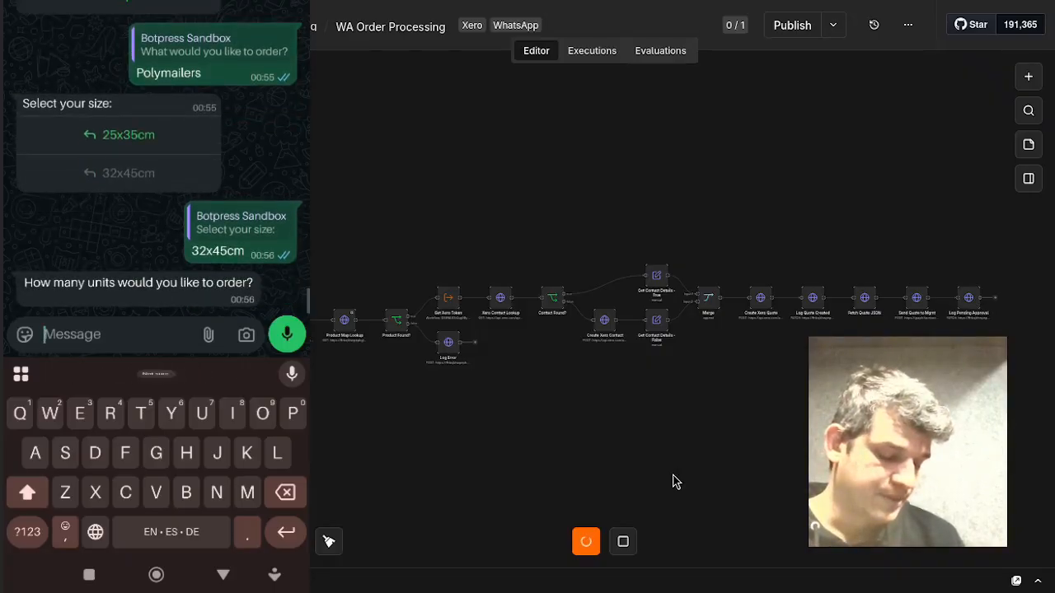
Reply to the WhatsApp order bot with a quantity of 35 units.
type("35")
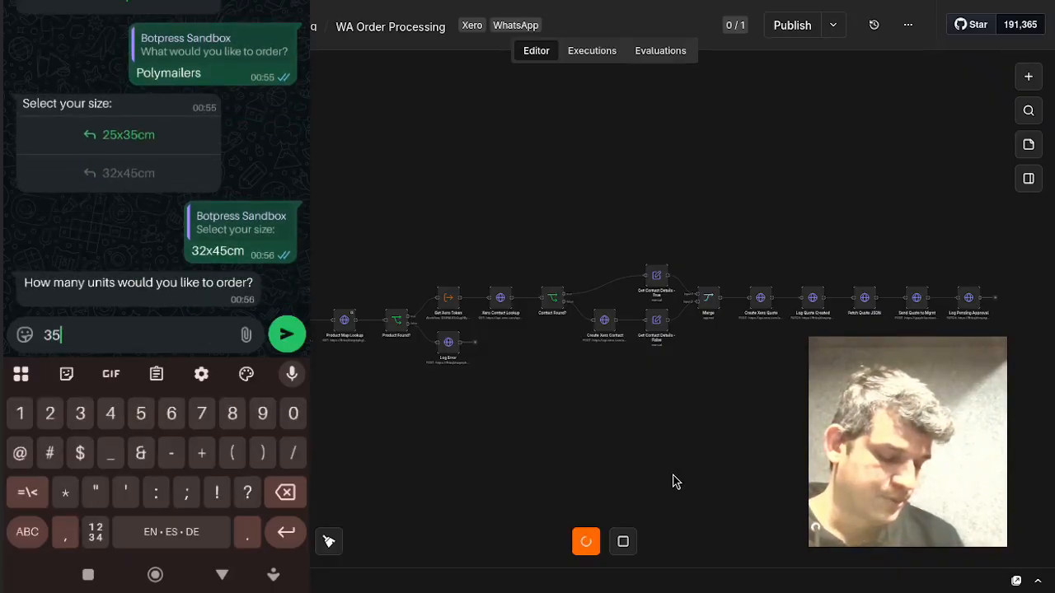
key("Return")
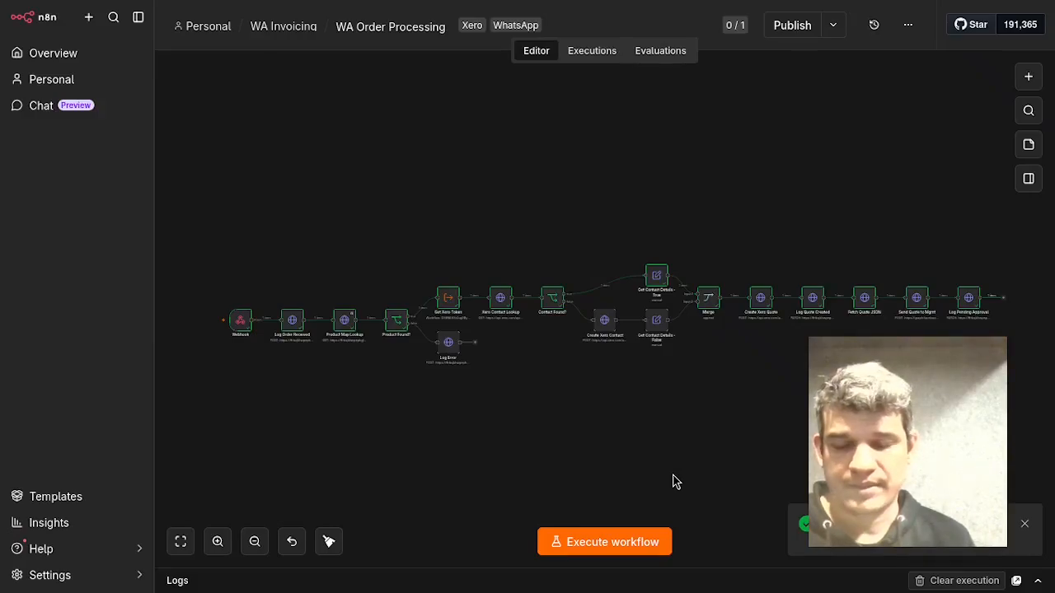
Reload the Xero quotes list and open the newest draft quote to review its line items.
mouse_move(1041, 388)
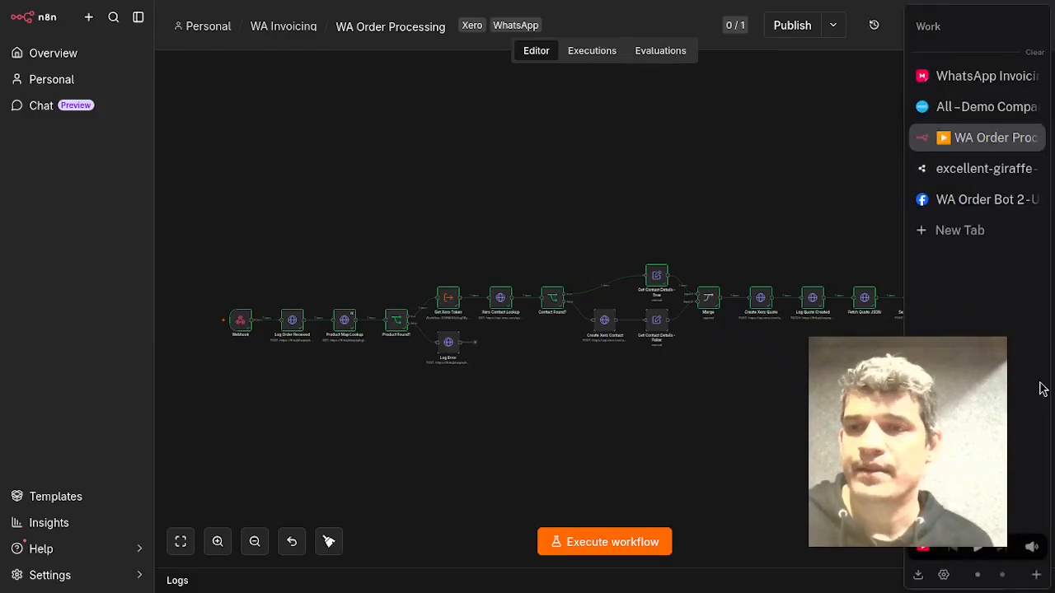
left_click(984, 99)
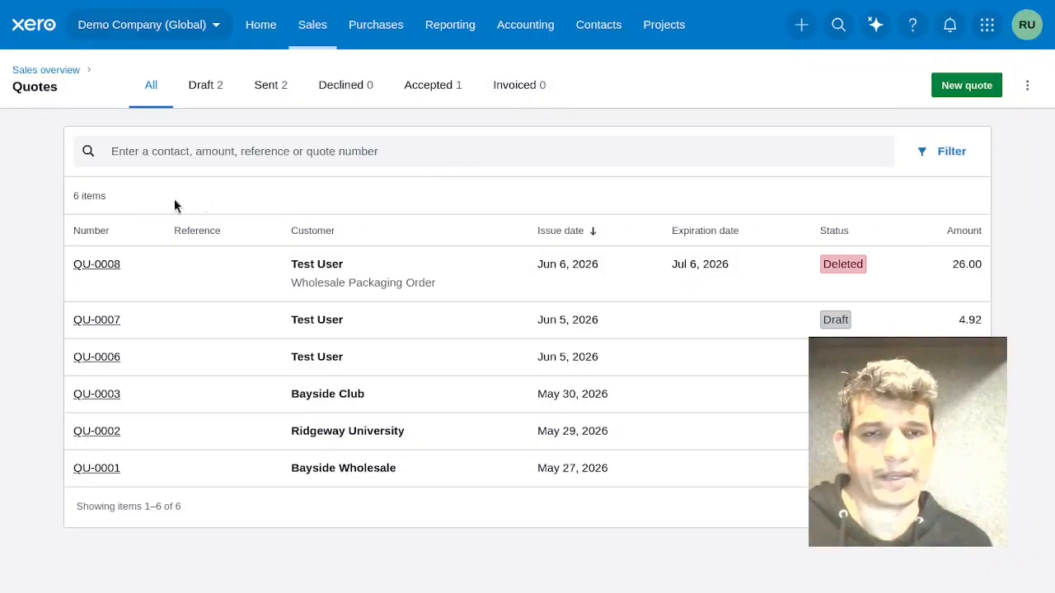
left_click(59, 14)
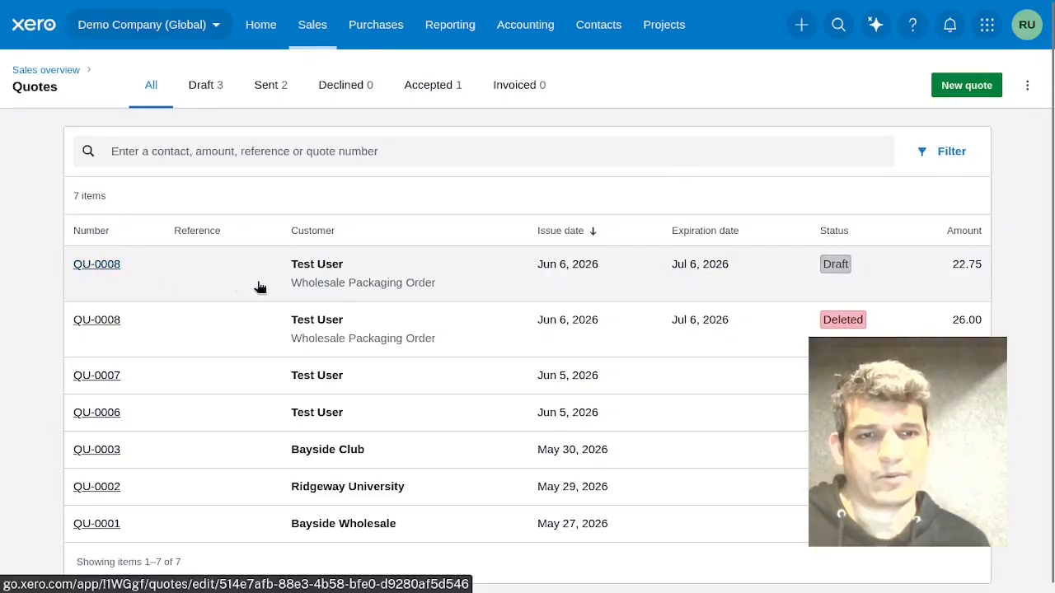
left_click(107, 265)
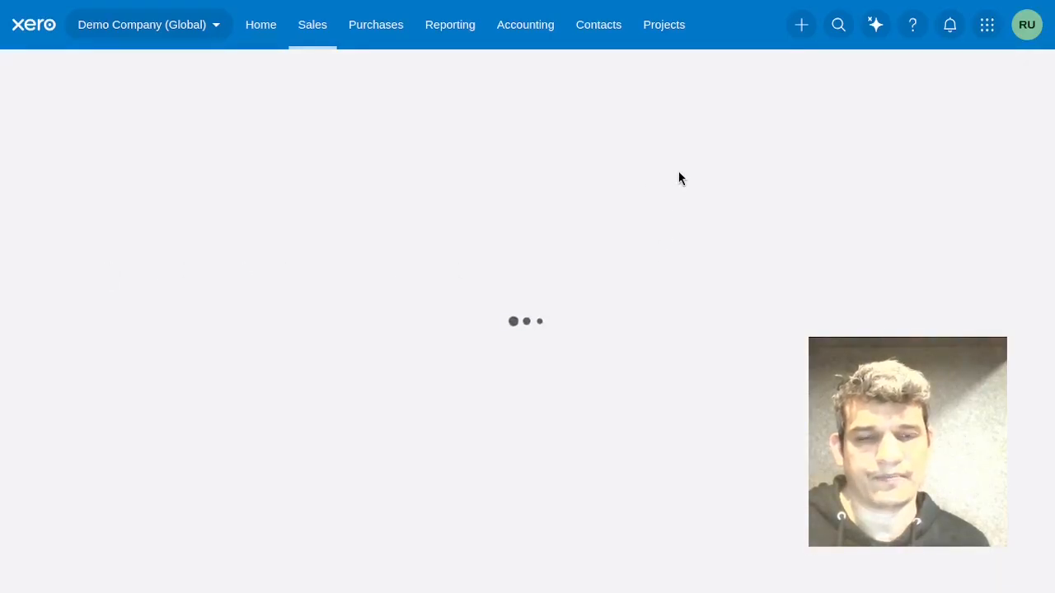
scroll(679, 176, "down", 3)
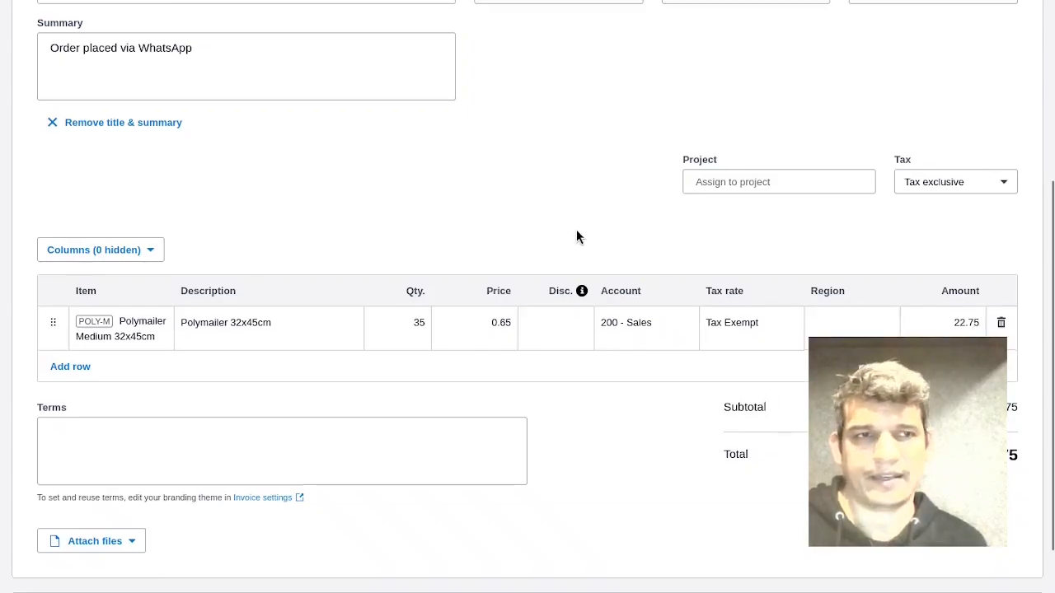
scroll(577, 235, "up", 3)
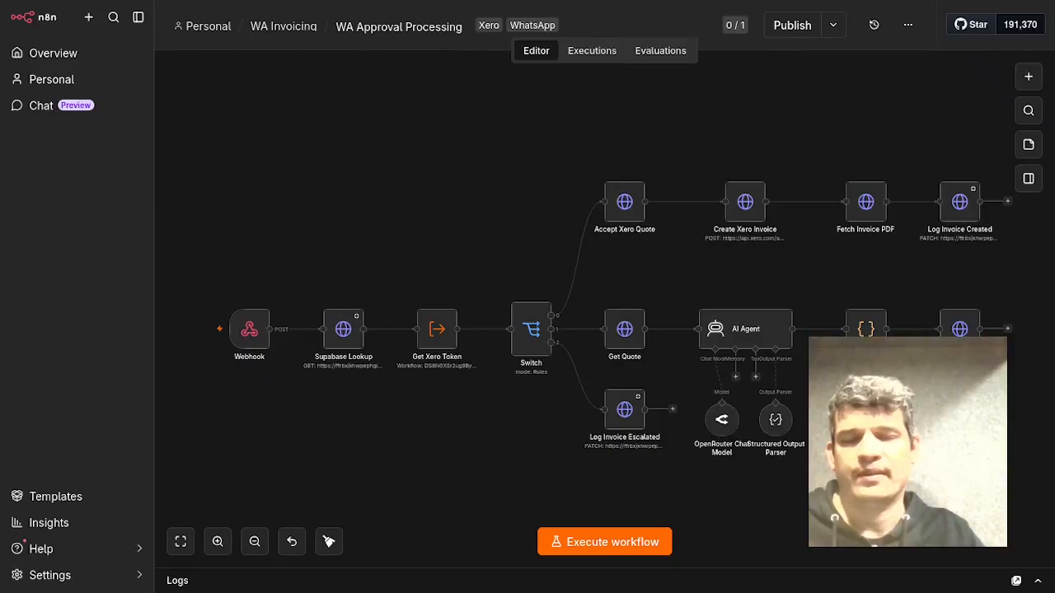
Switch to the Xero quotes list and open the Sales invoices list.
mouse_move(1050, 198)
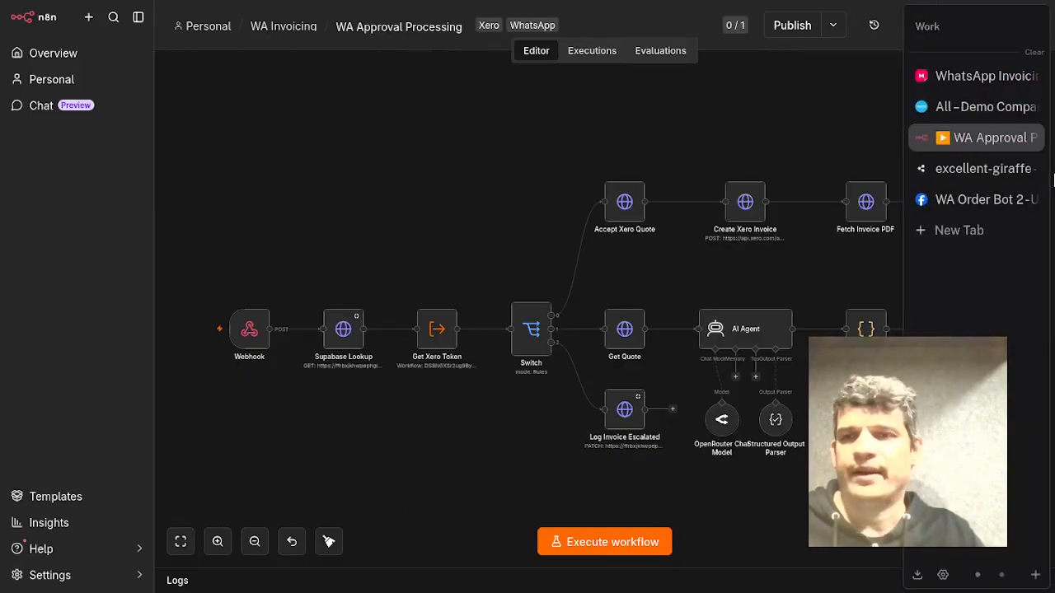
left_click(981, 109)
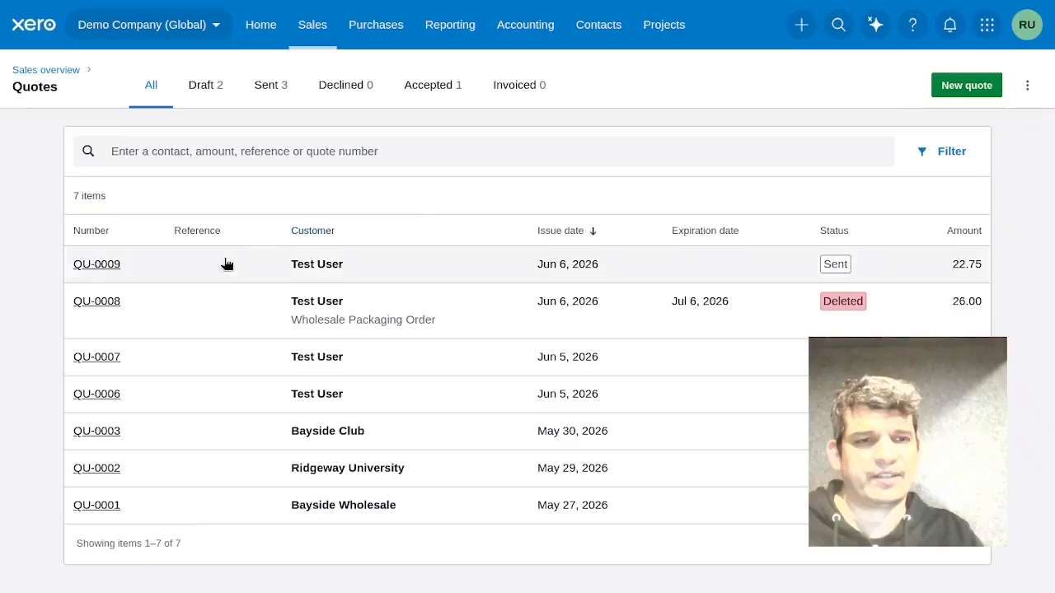
left_click(317, 31)
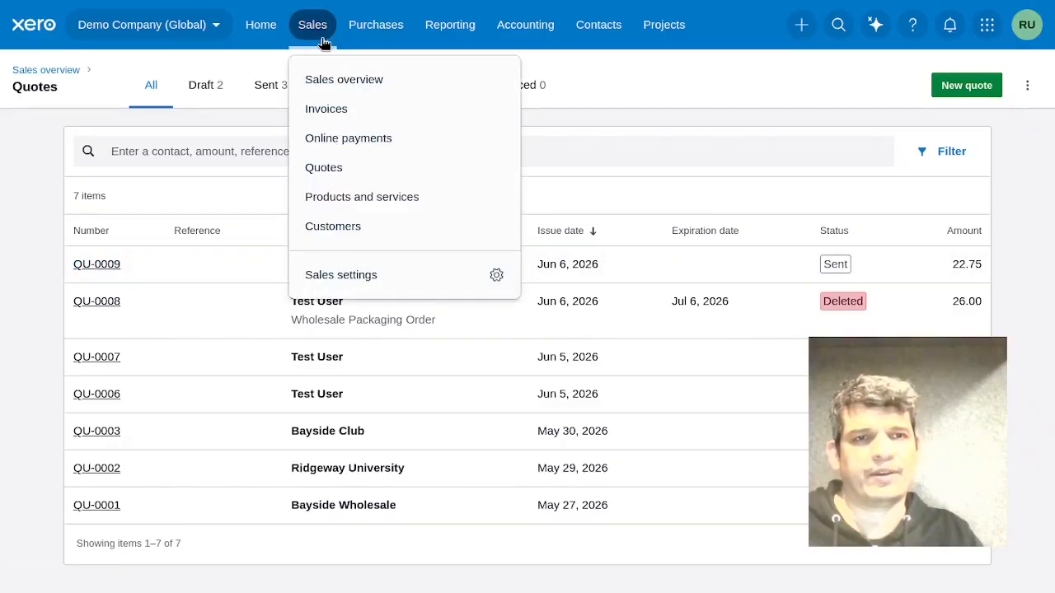
left_click(310, 108)
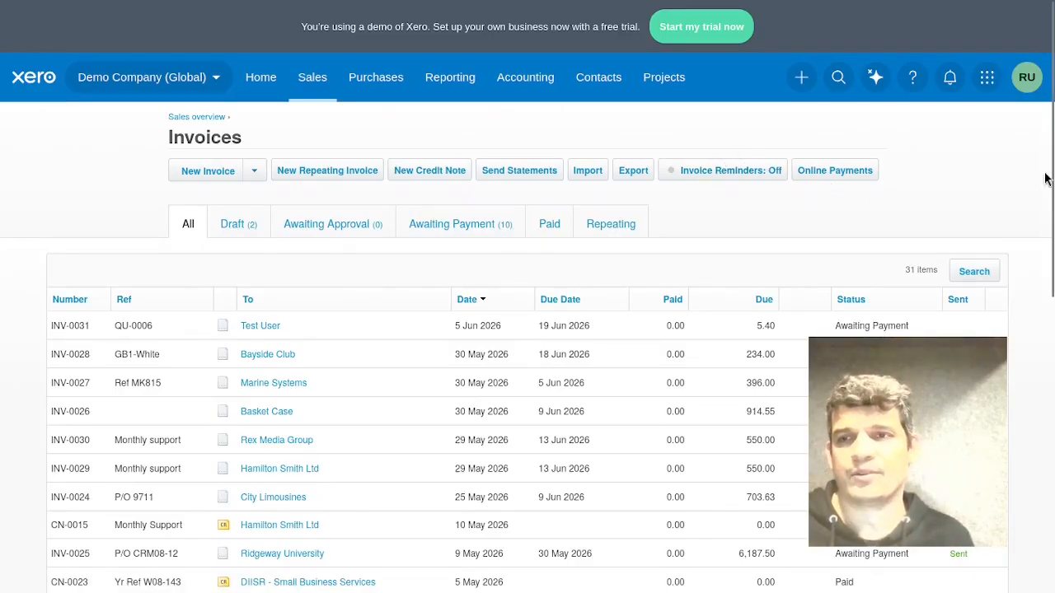
Return to the WA Approval Processing workflow and execute it.
mouse_move(1007, 154)
left_click(979, 140)
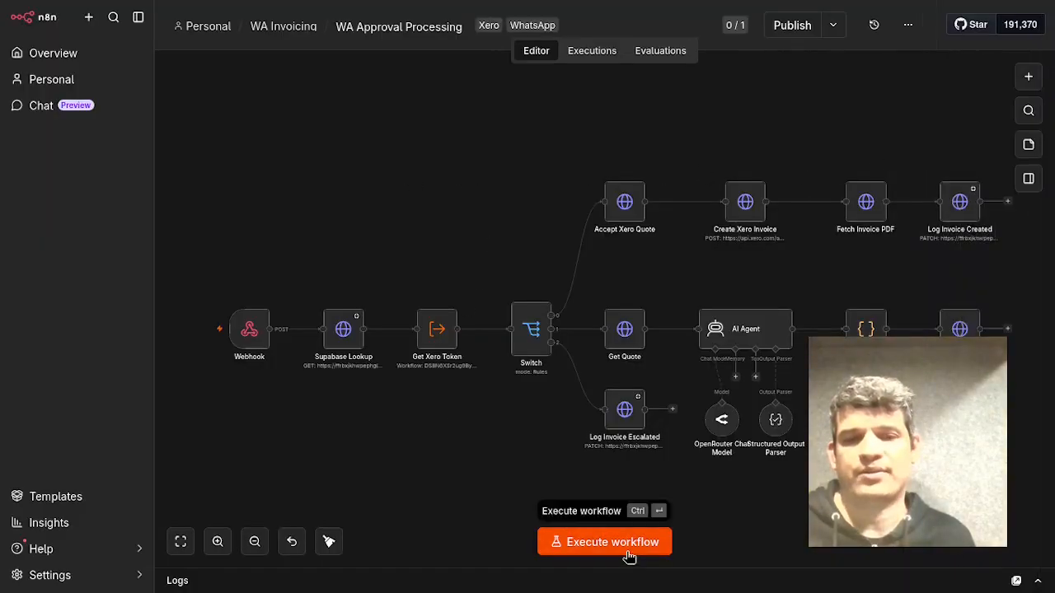
left_click(604, 542)
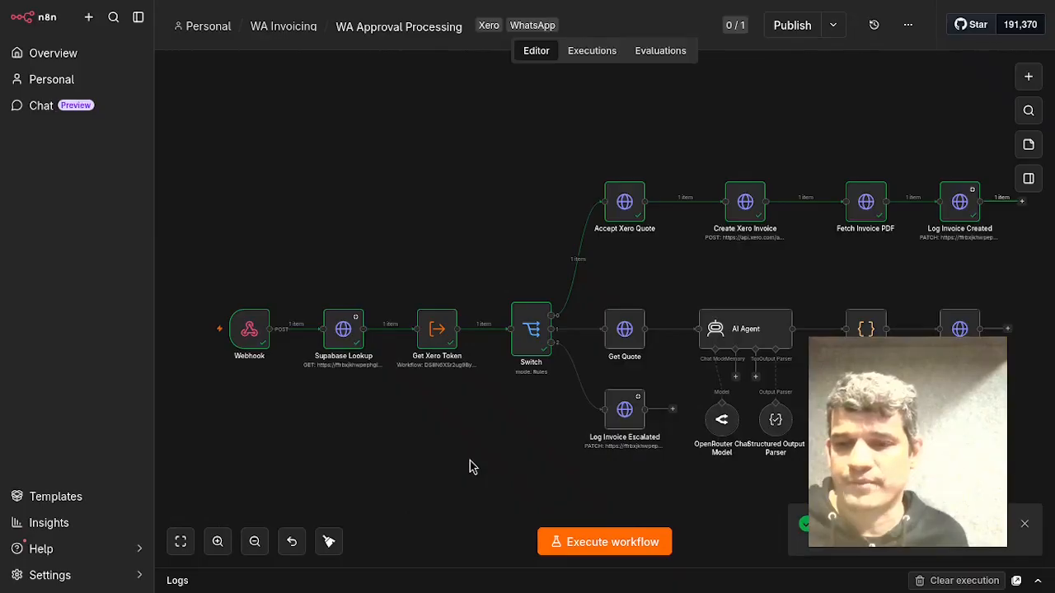
Reload the Xero invoices list and open the newest Test User invoice.
mouse_move(1018, 187)
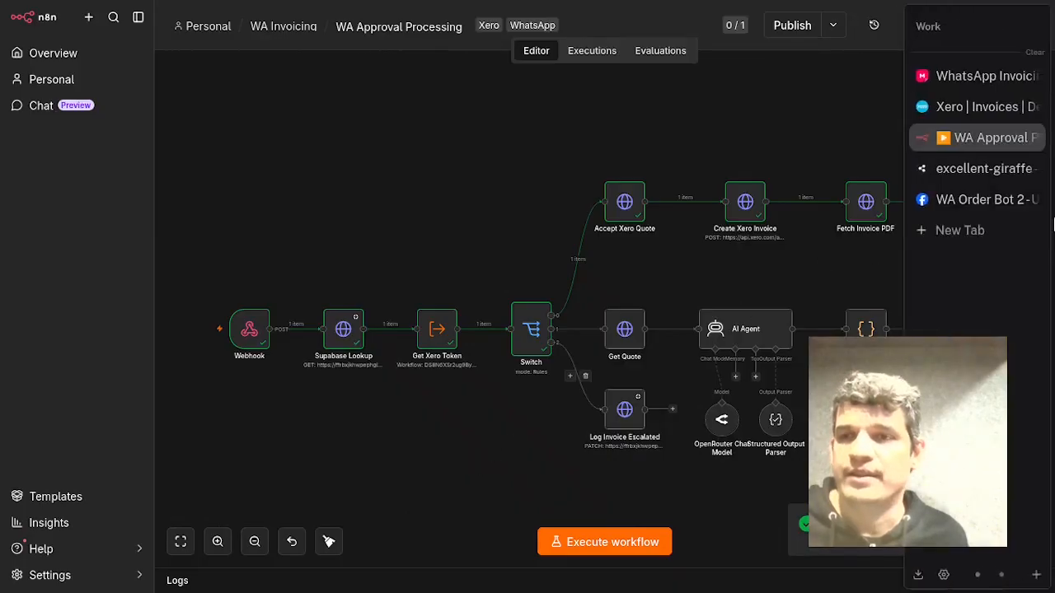
left_click(1004, 108)
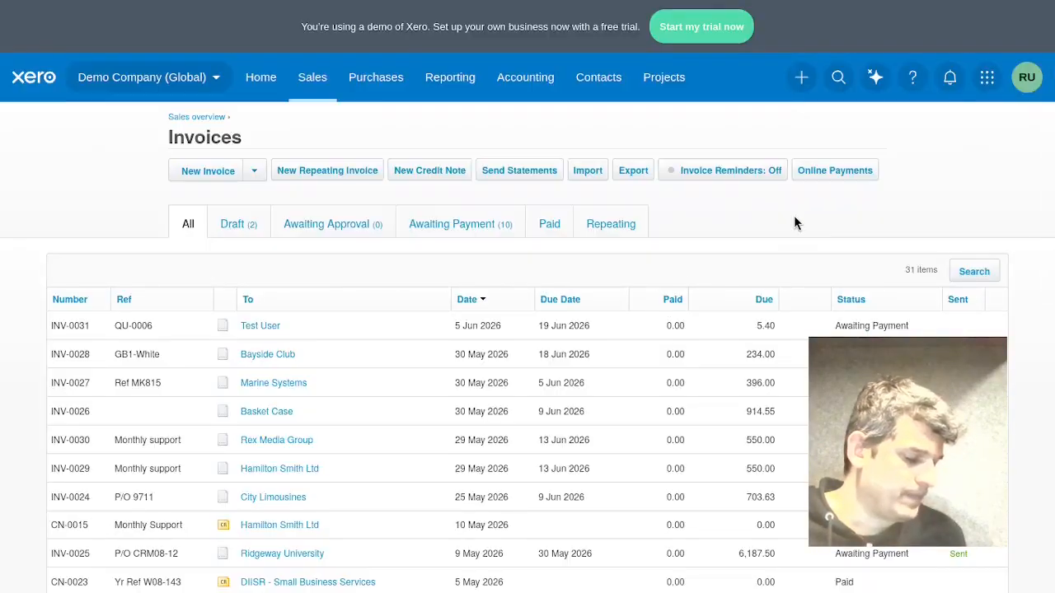
mouse_move(173, 6)
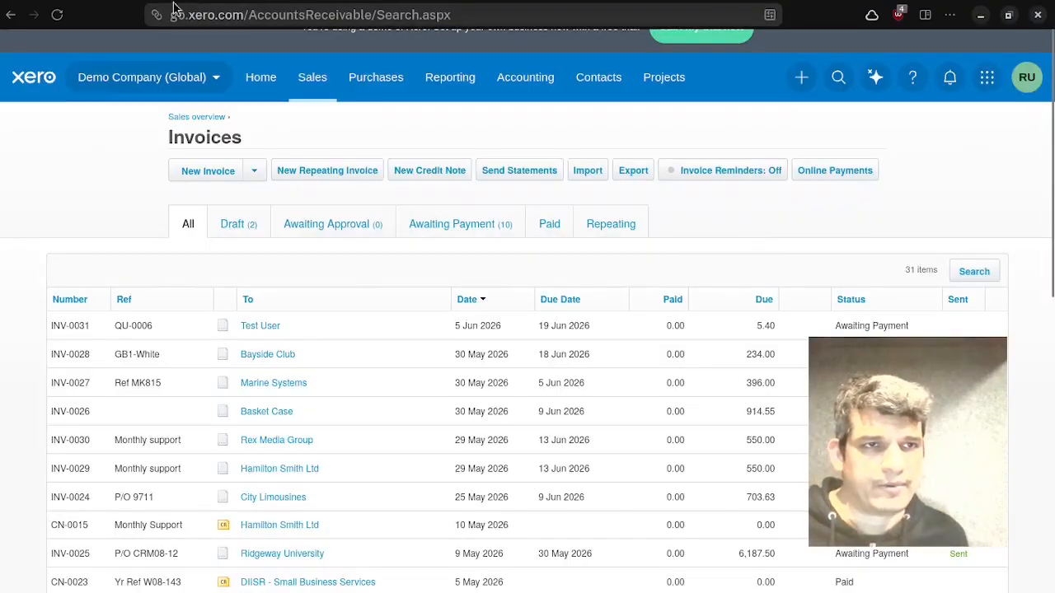
left_click(57, 15)
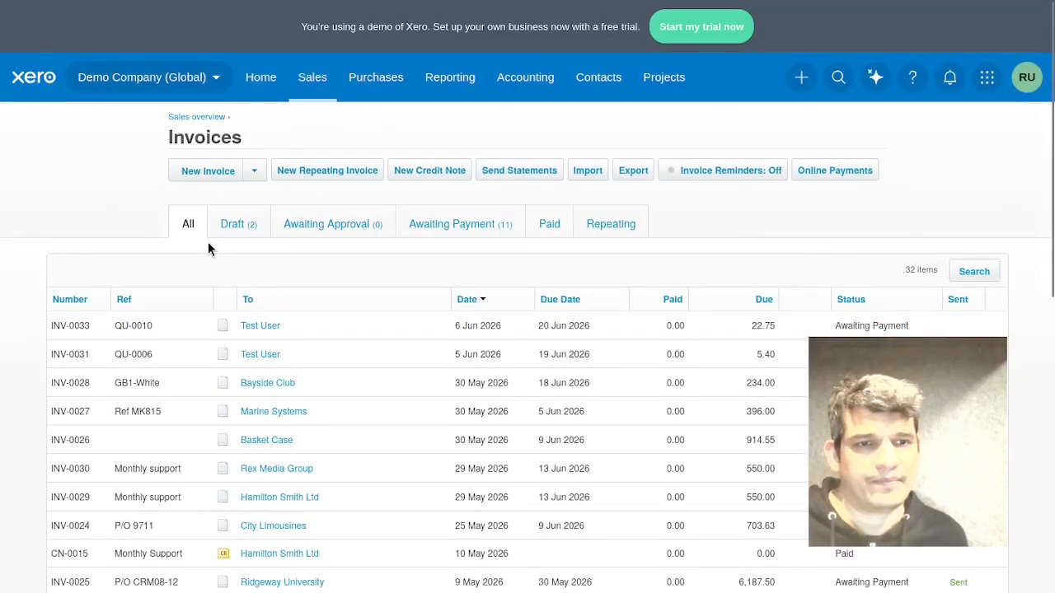
left_click(258, 327)
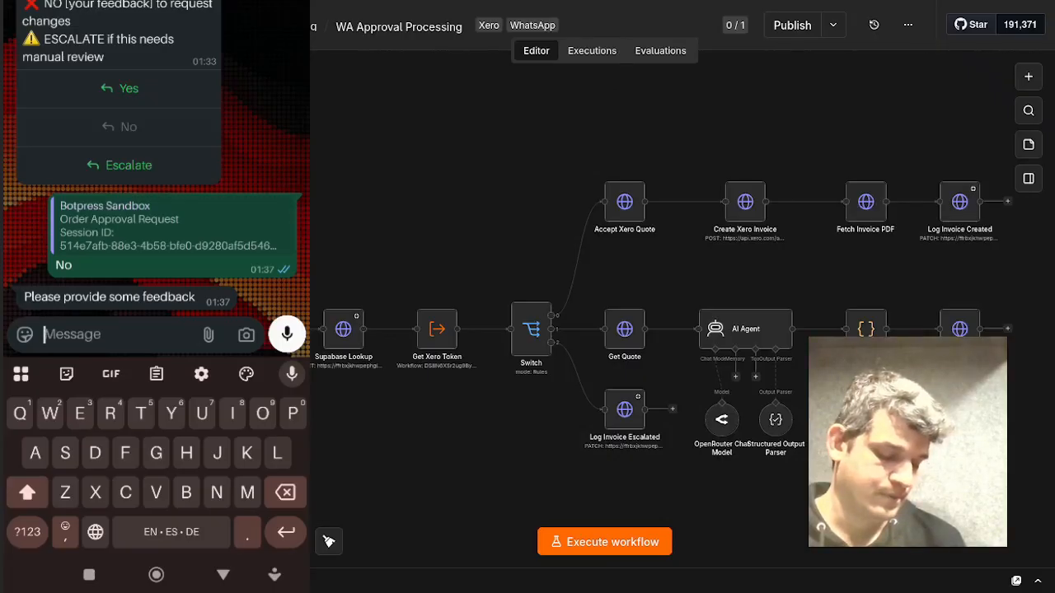
Execute the approval workflow and send the feedback 'Give 10% discount' in the WhatsApp chat.
type("Give")
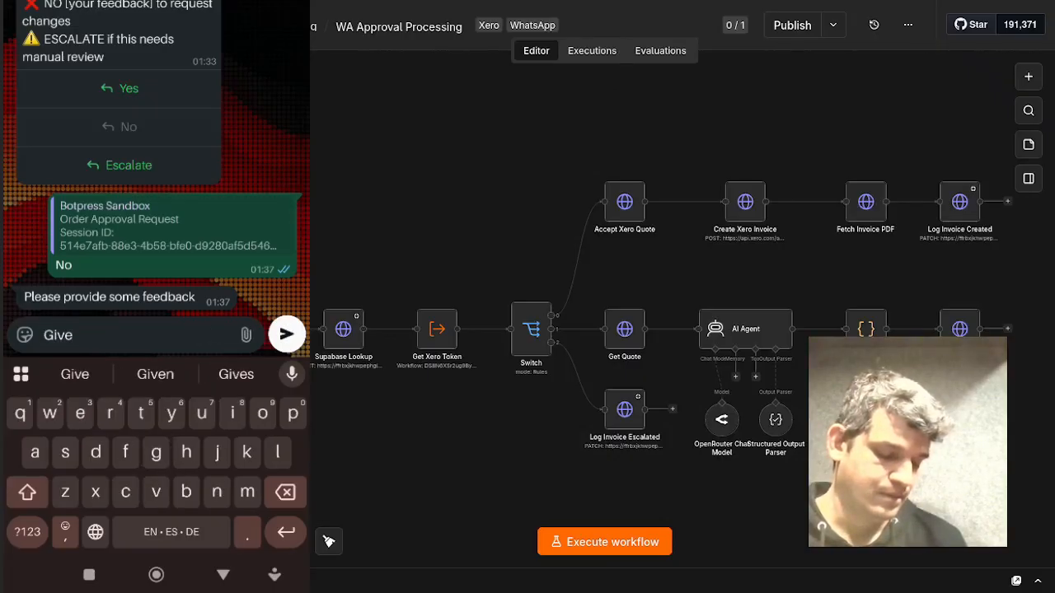
type(" 10")
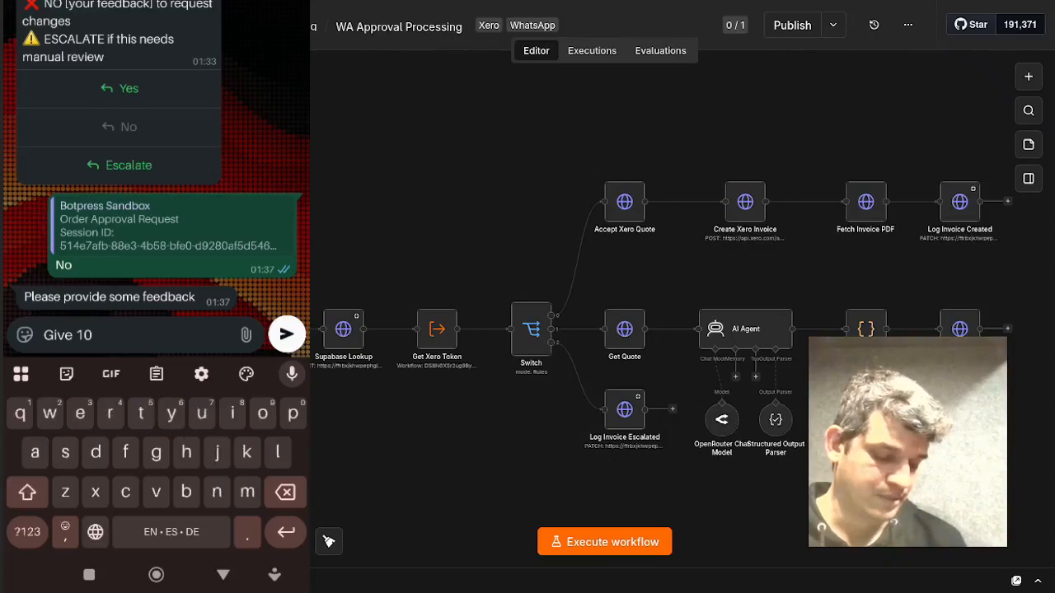
type("%")
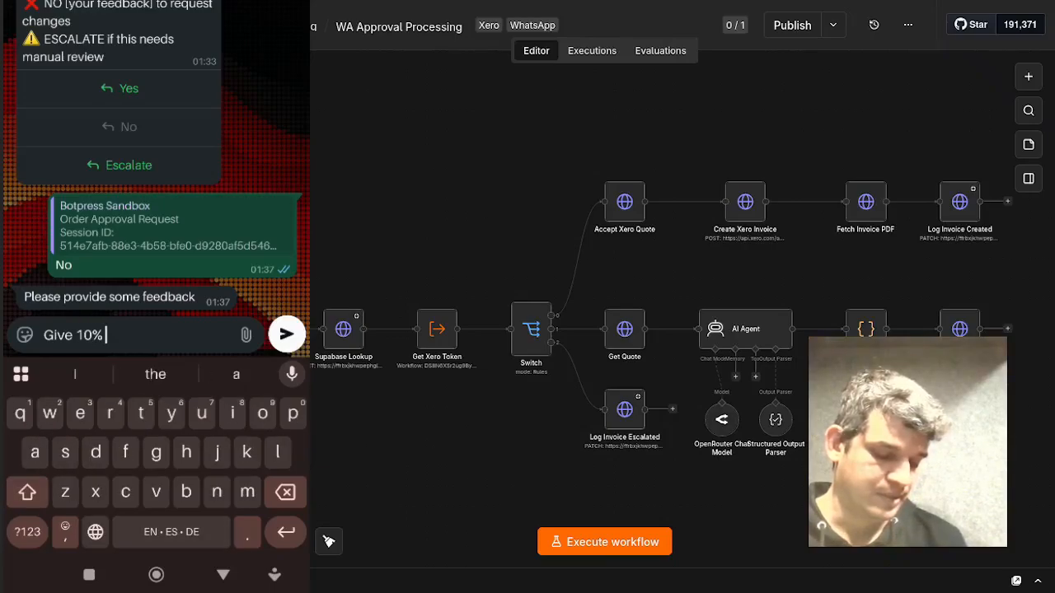
type(" disc")
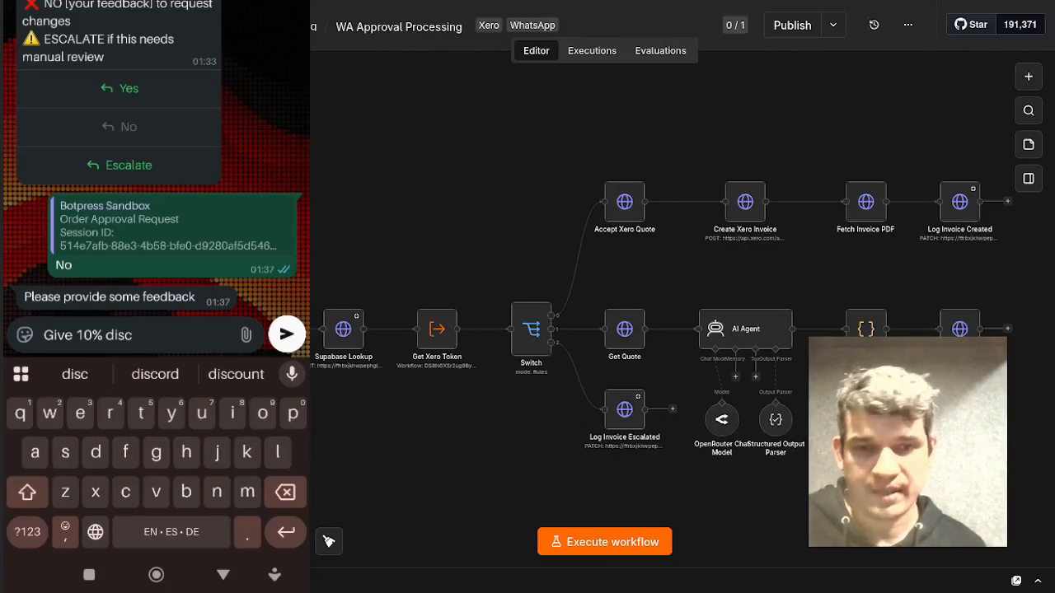
type("ount")
left_click(606, 546)
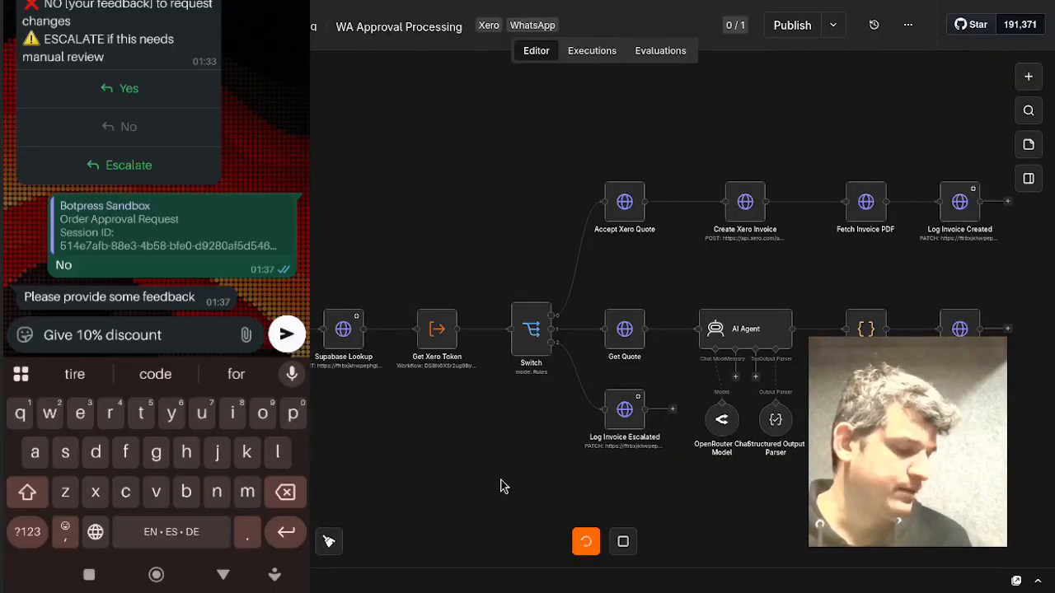
key("Return")
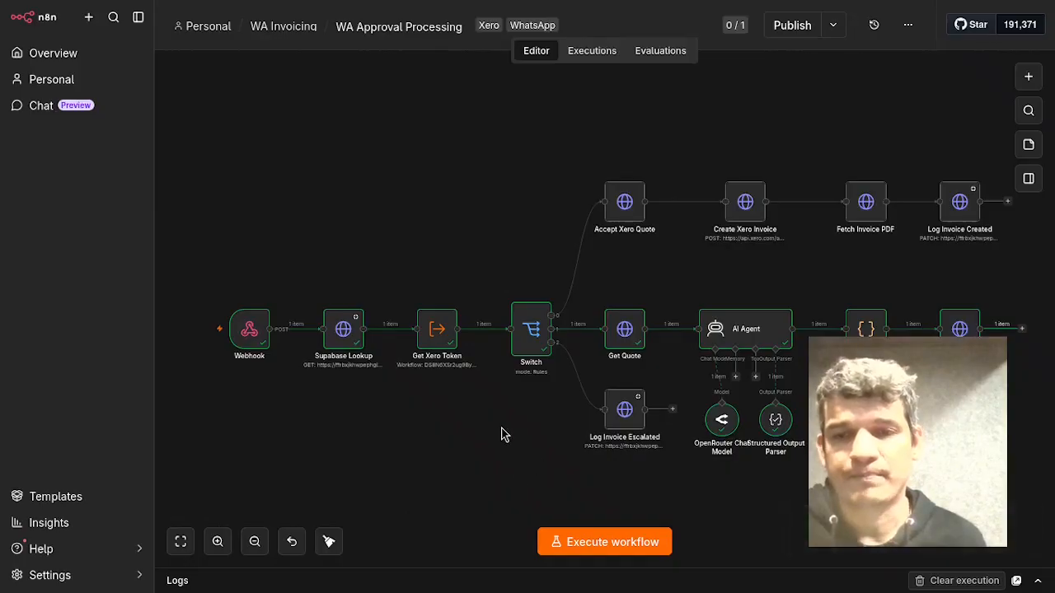
Reload the Xero quotes list and open the revised Test User quote to check its price.
mouse_move(1051, 124)
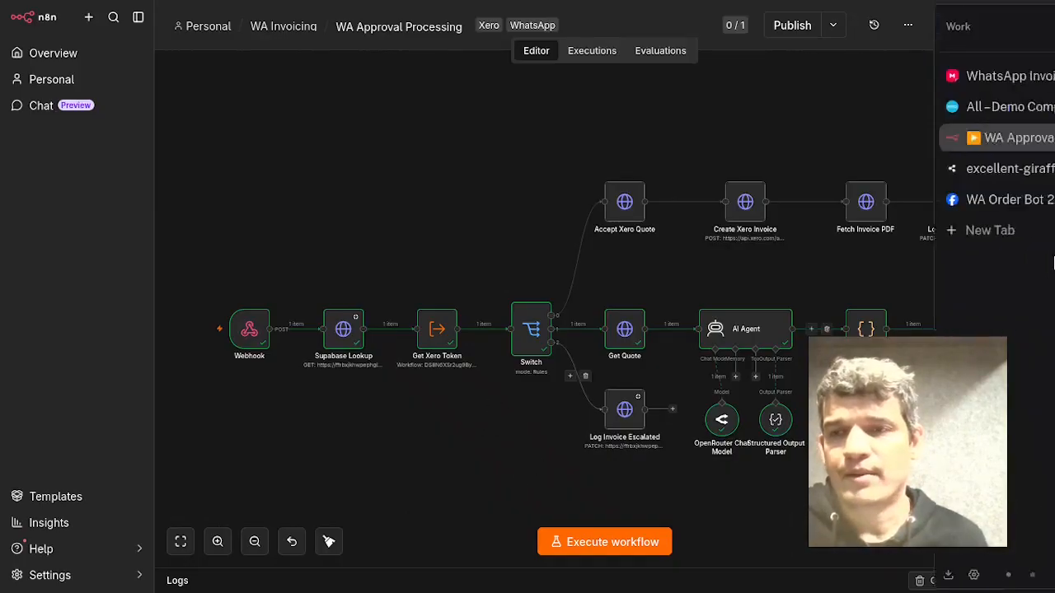
left_click(985, 107)
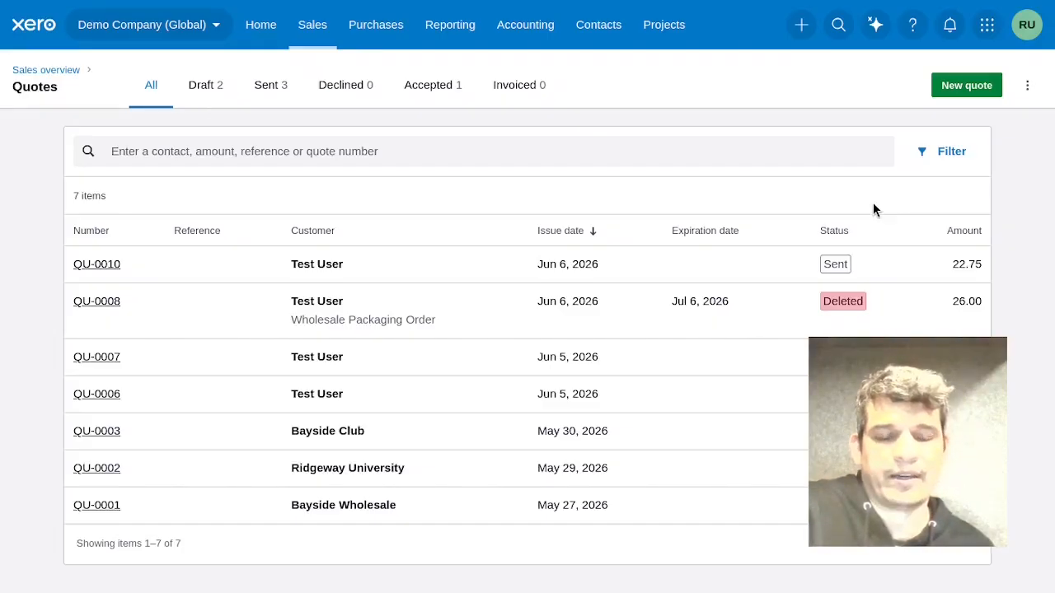
key("F5")
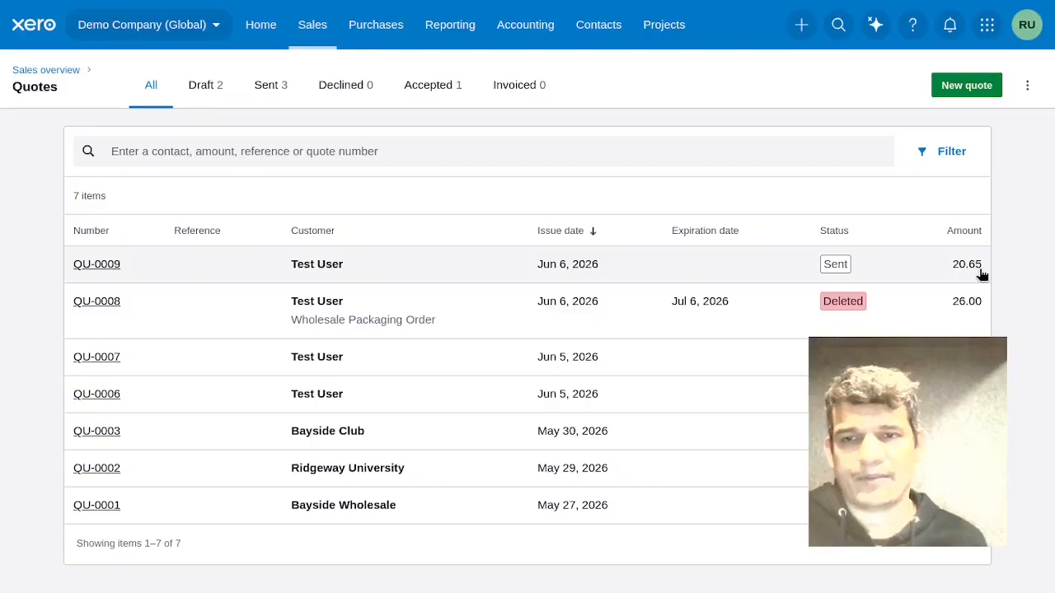
left_click(110, 264)
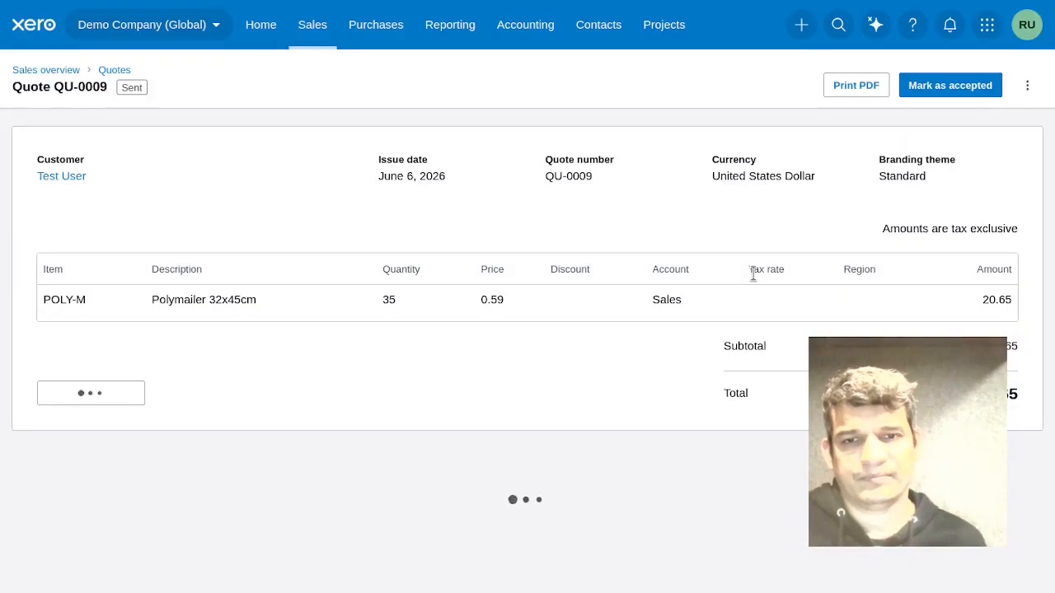
double_click(487, 301)
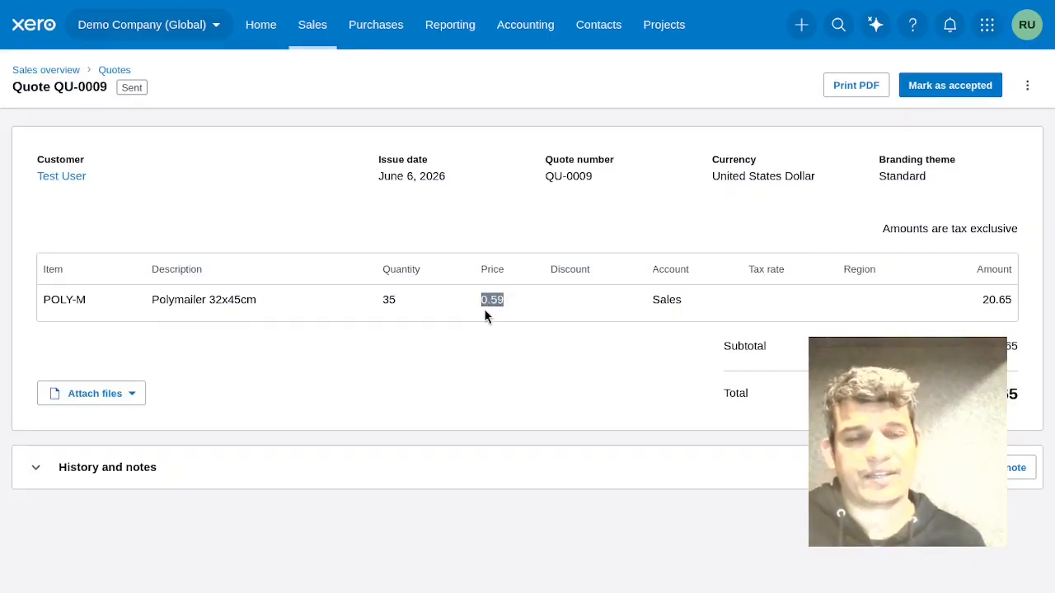
left_click(530, 350)
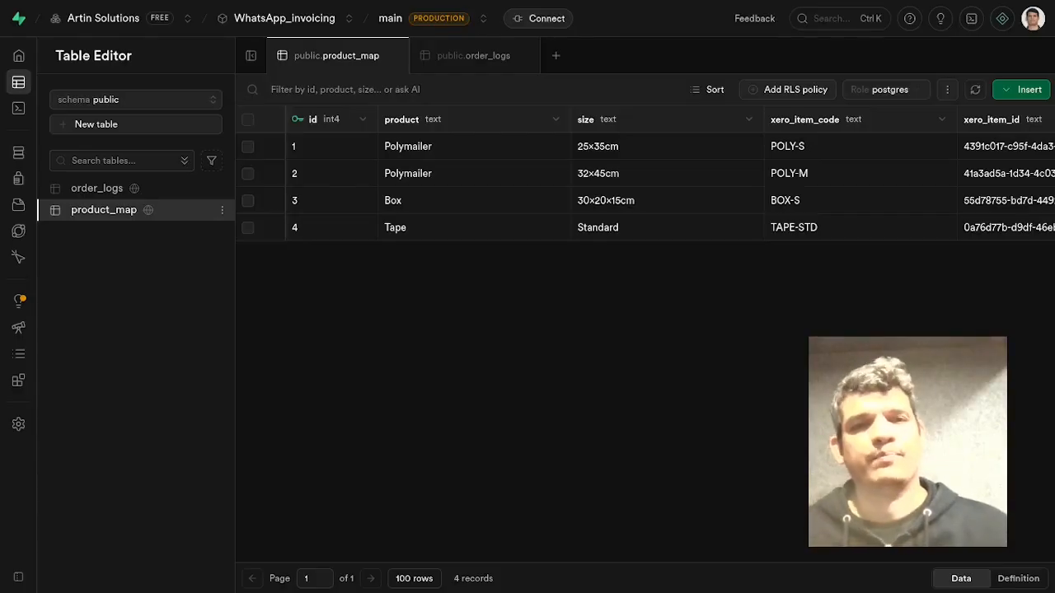
Inspect the xero_item_code values in the product_map table.
left_click(511, 153)
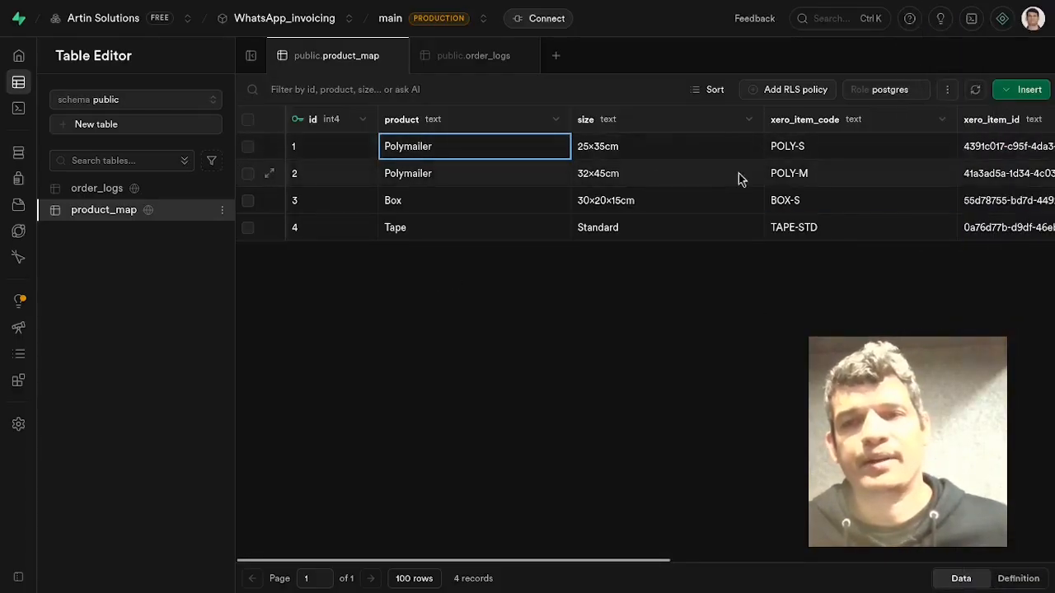
left_click(835, 153)
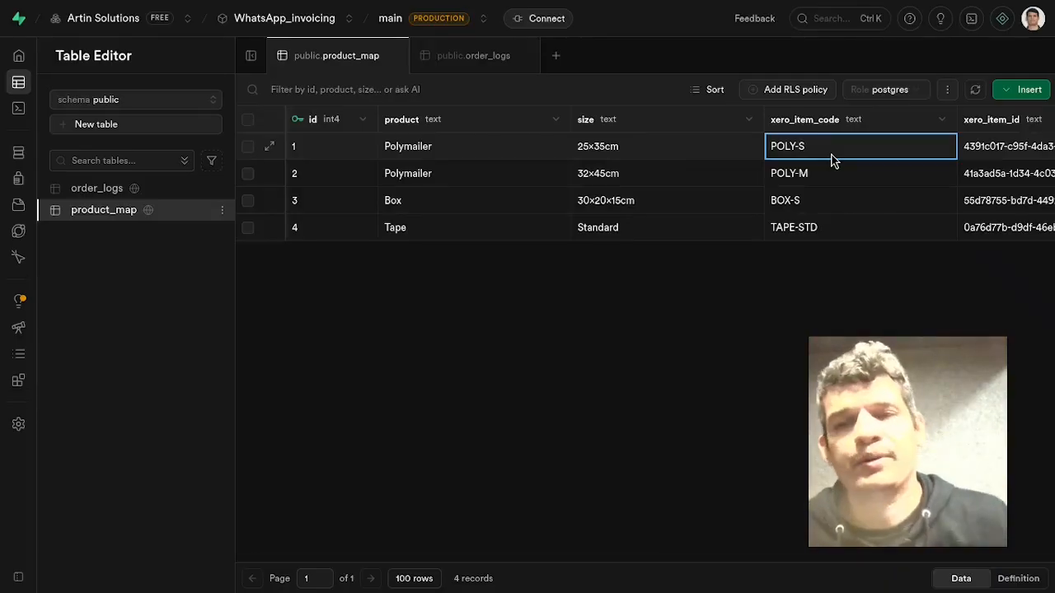
left_click(829, 180)
left_click(859, 152)
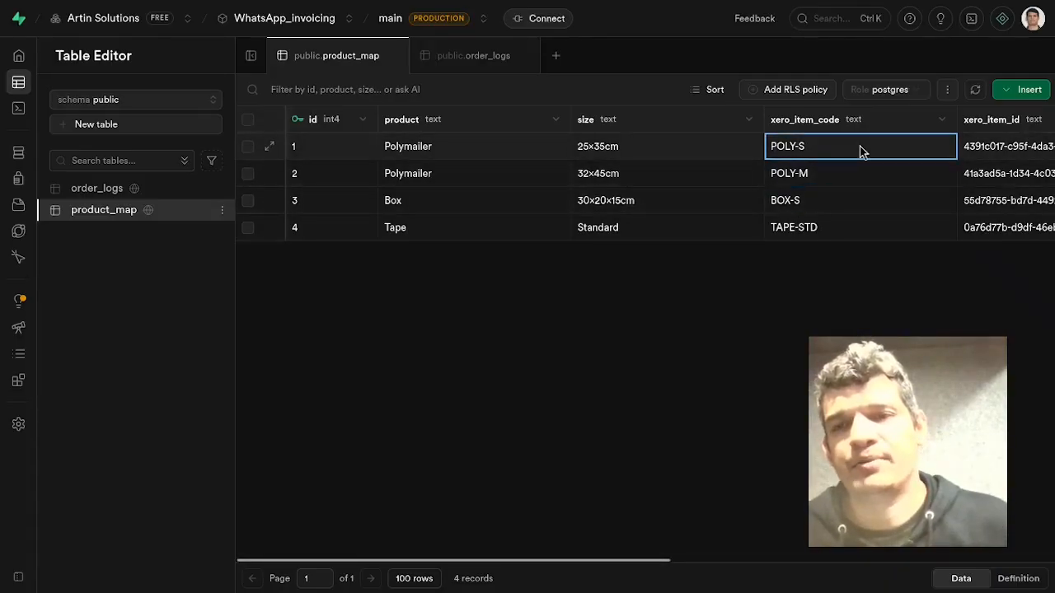
left_click(830, 209)
left_click(846, 238)
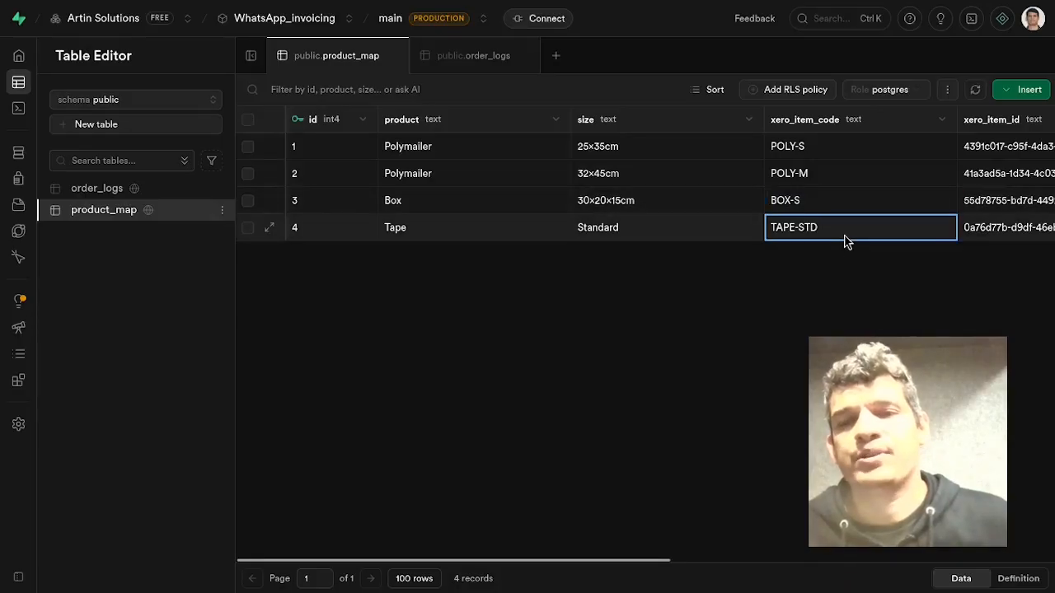
Inspect the product names and item codes in each row of the product_map table.
left_click(463, 150)
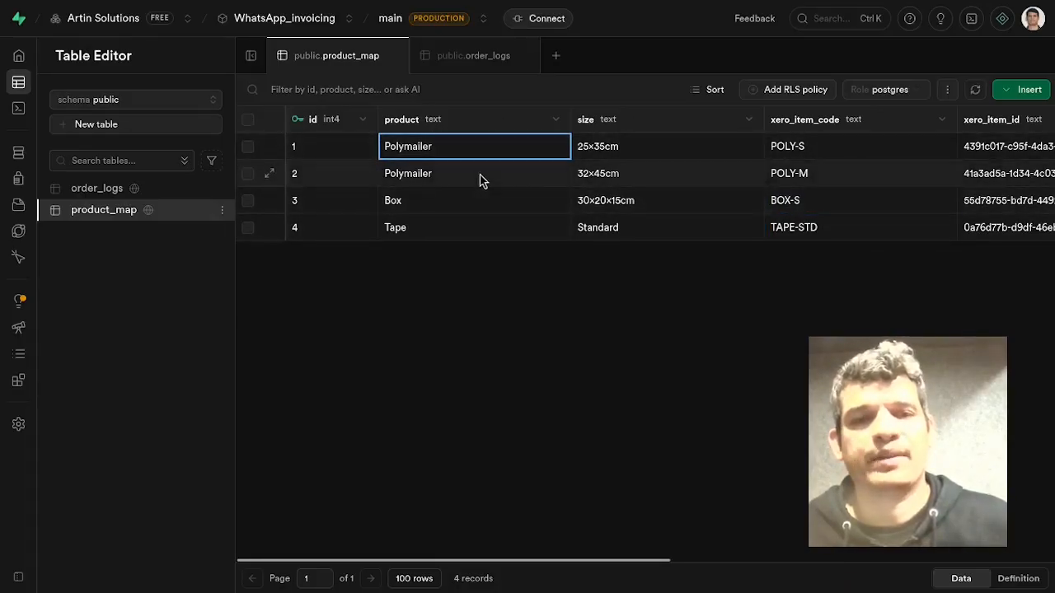
left_click(480, 175)
left_click(468, 211)
left_click(460, 231)
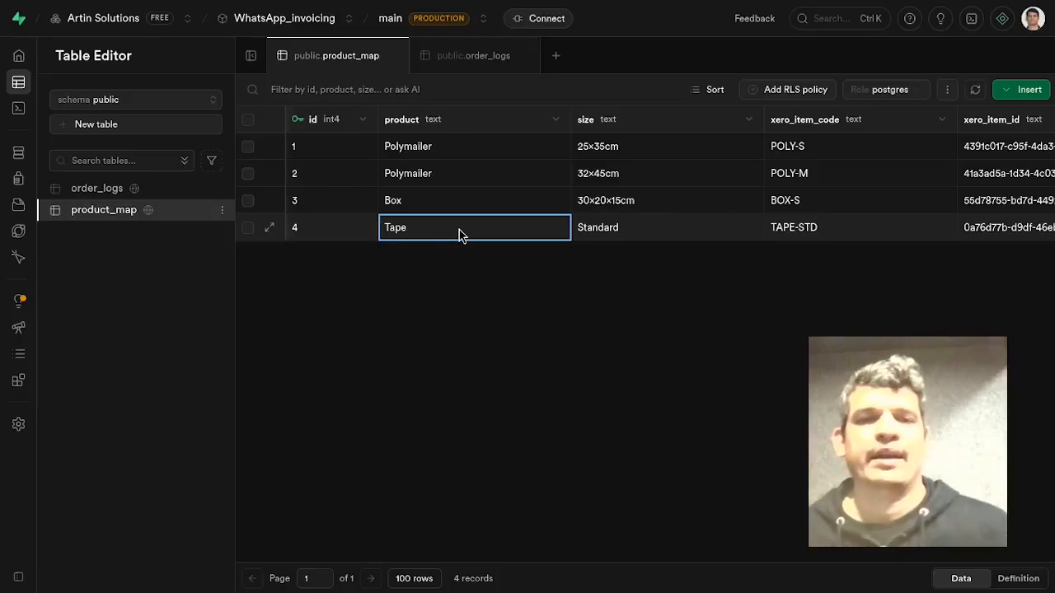
left_click(509, 154)
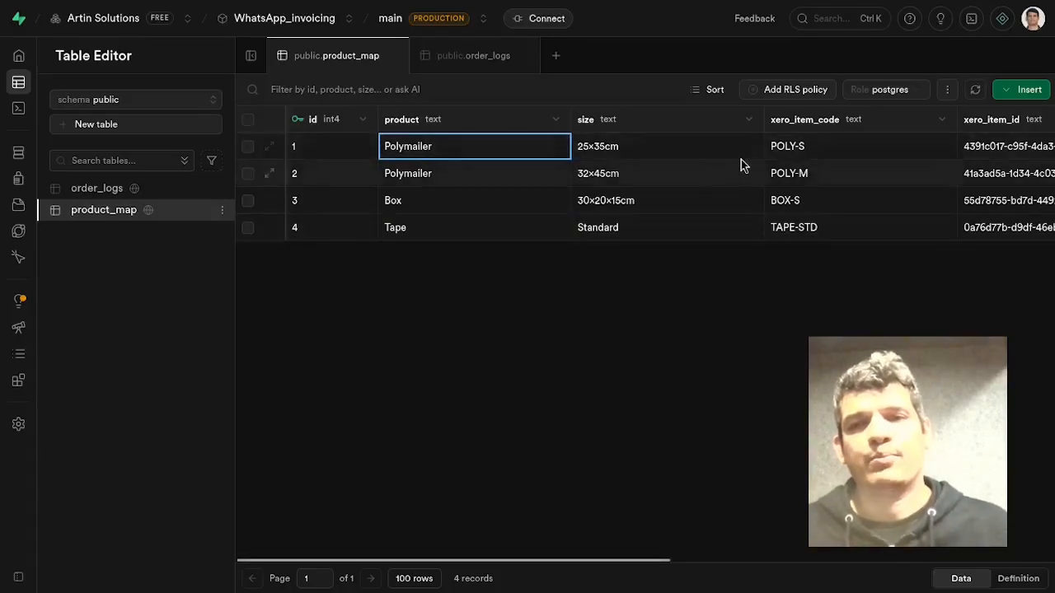
left_click(798, 145)
left_click(452, 174)
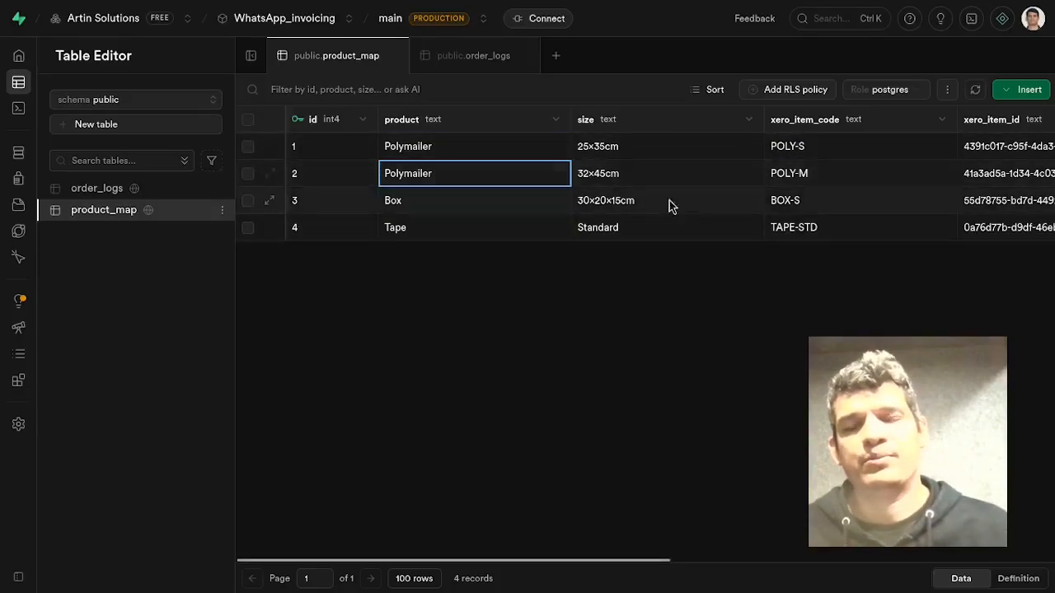
left_click(851, 185)
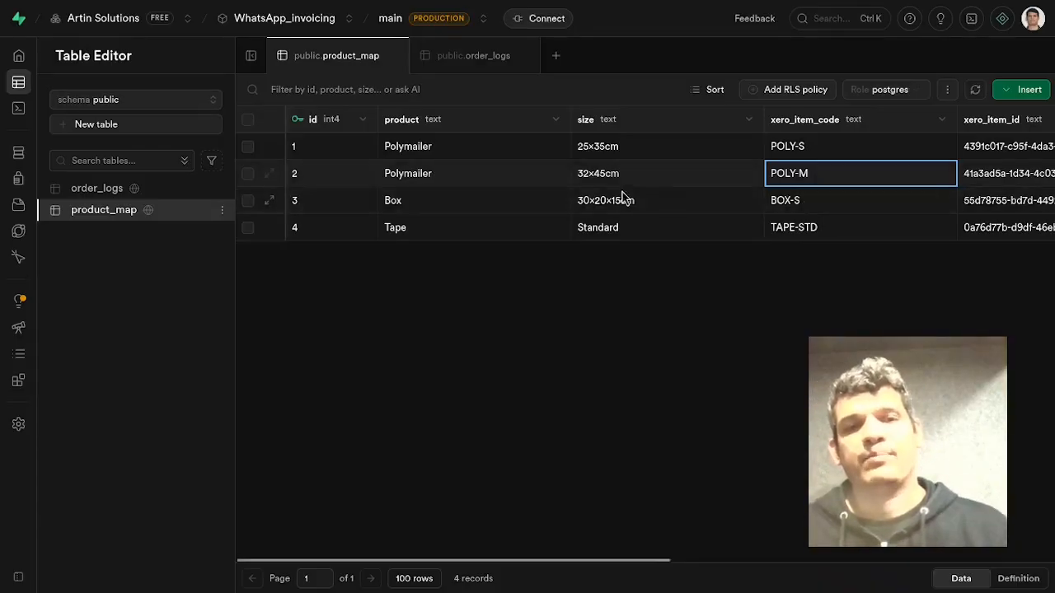
left_click(401, 200)
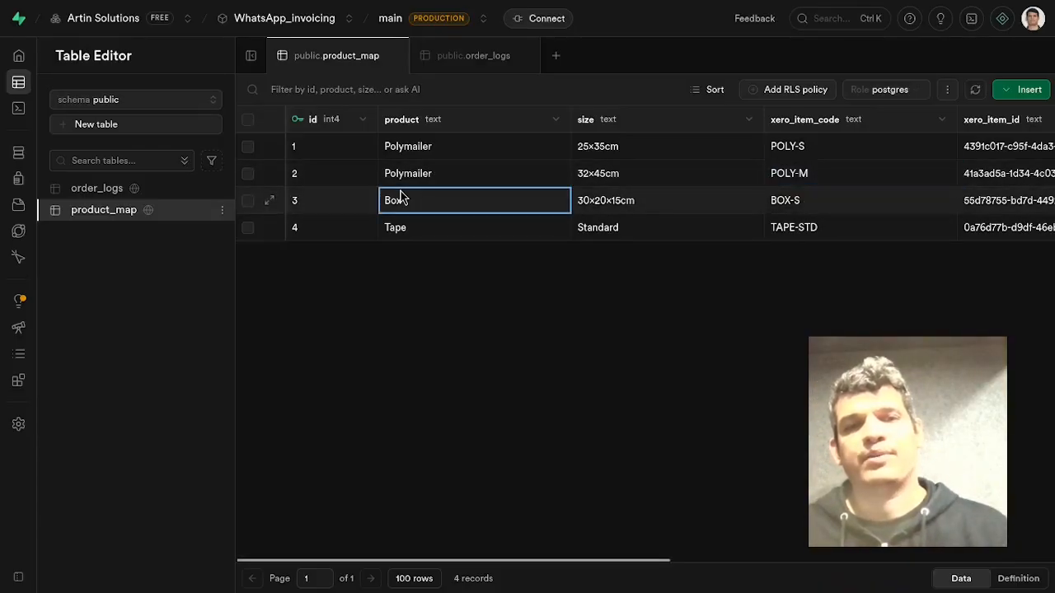
left_click(820, 204)
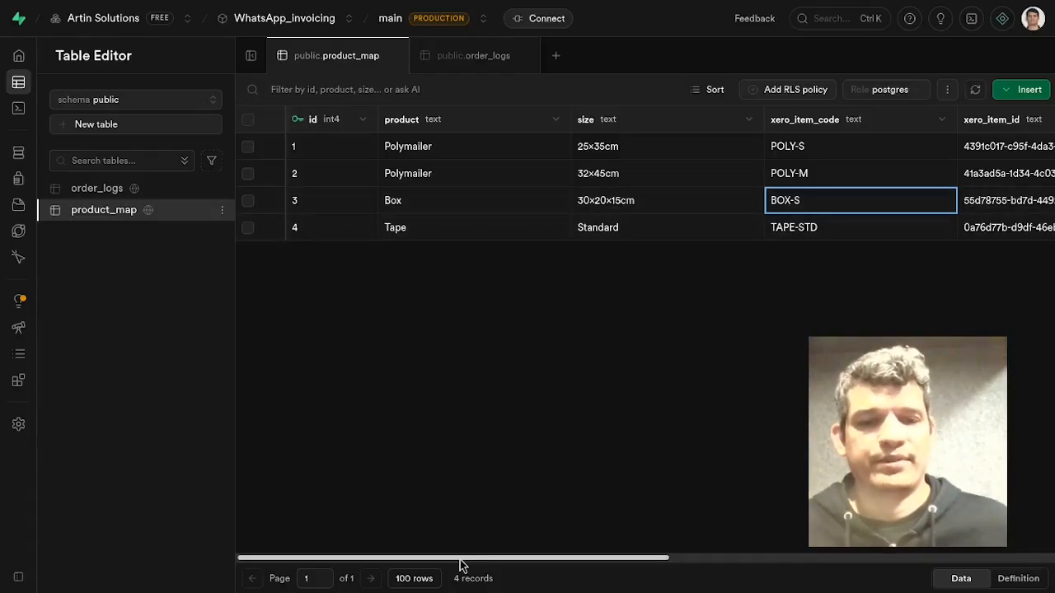
Scroll across the product_map table to review the item IDs, unit prices, currency and active columns.
left_click_drag(460, 561, 510, 530)
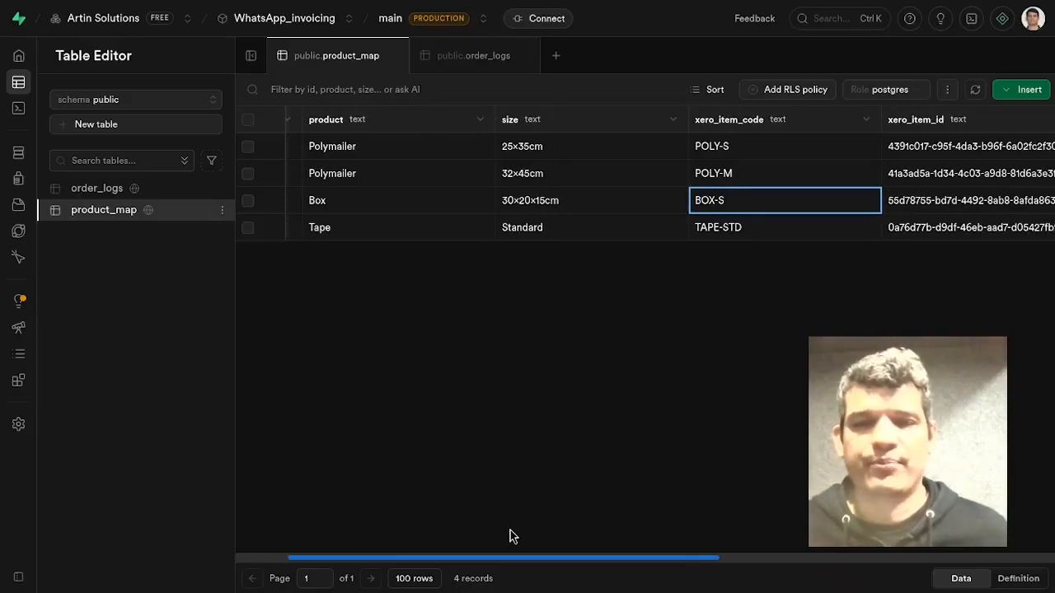
scroll(509, 530, "left", 2)
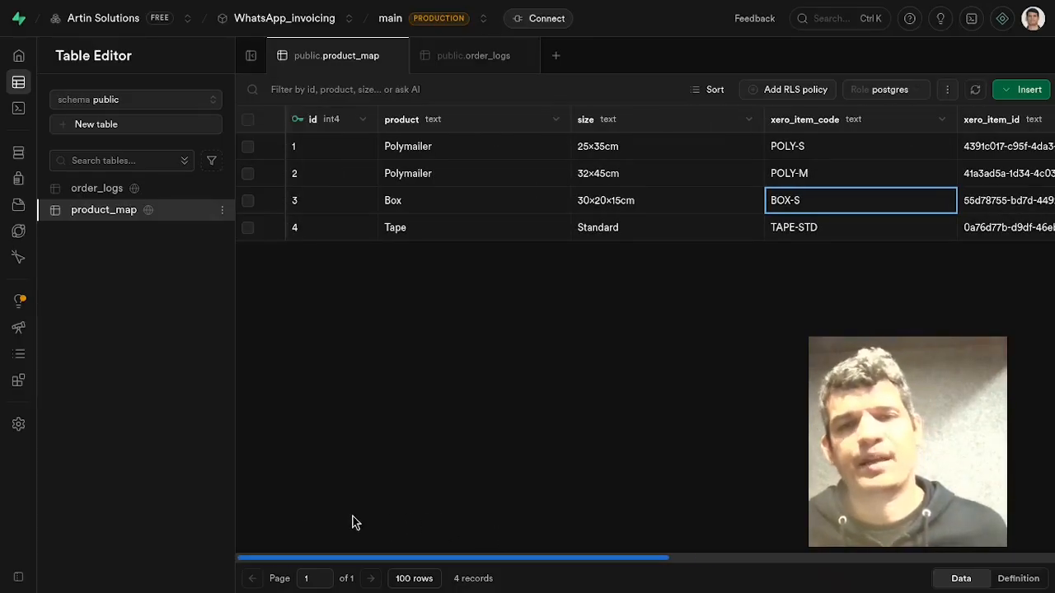
scroll(381, 530, "right", 5)
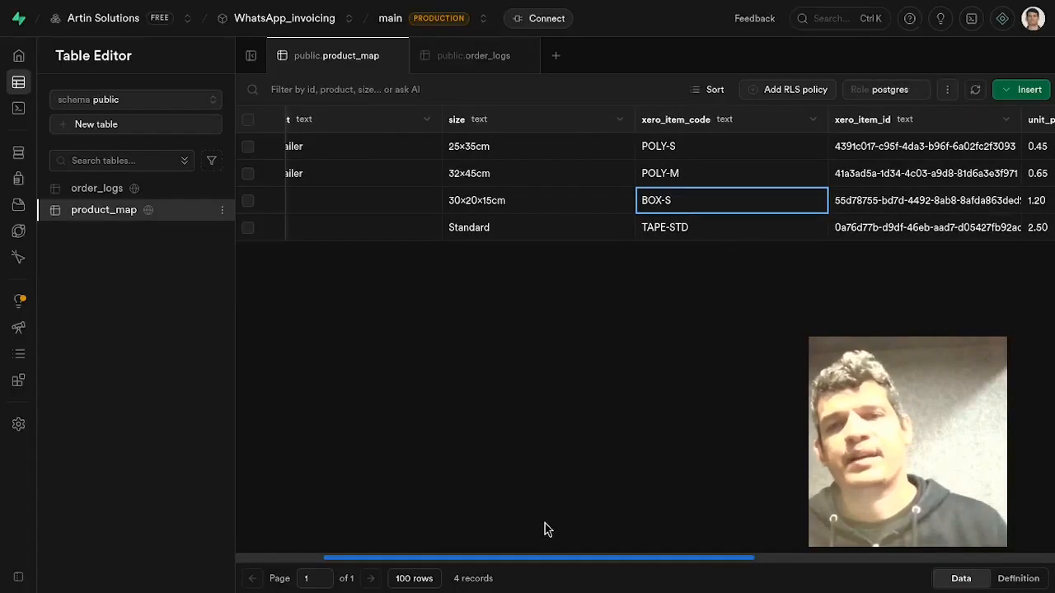
scroll(681, 530, "right", 3)
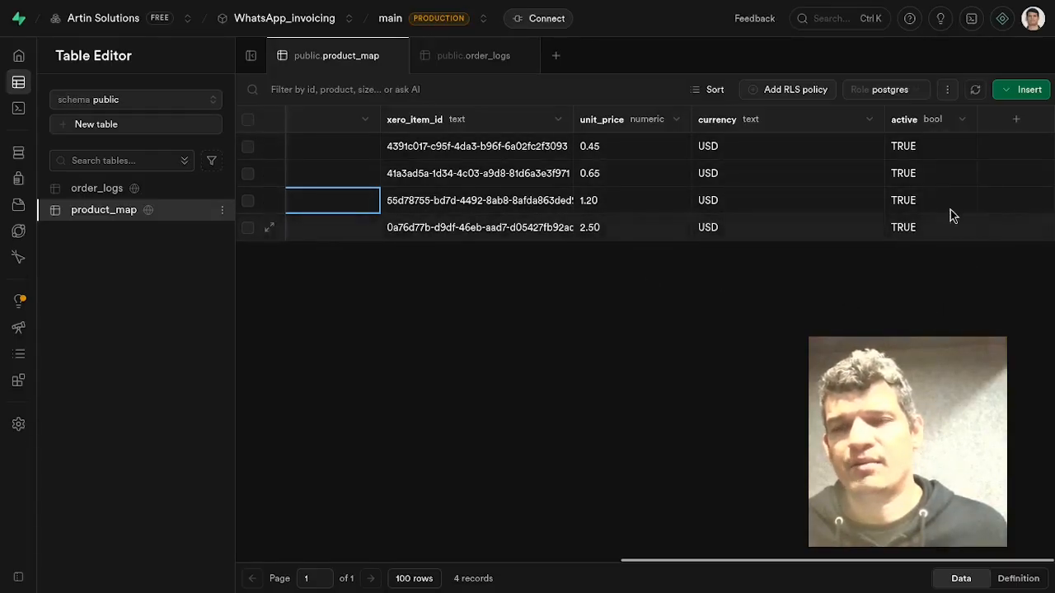
left_click_drag(888, 561, 330, 558)
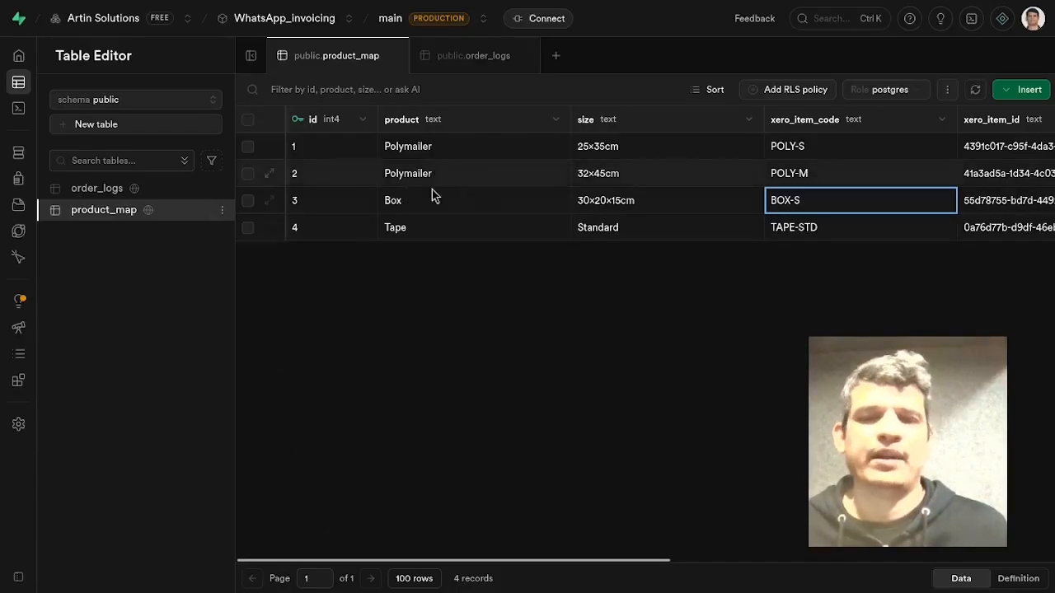
left_click_drag(549, 561, 259, 435)
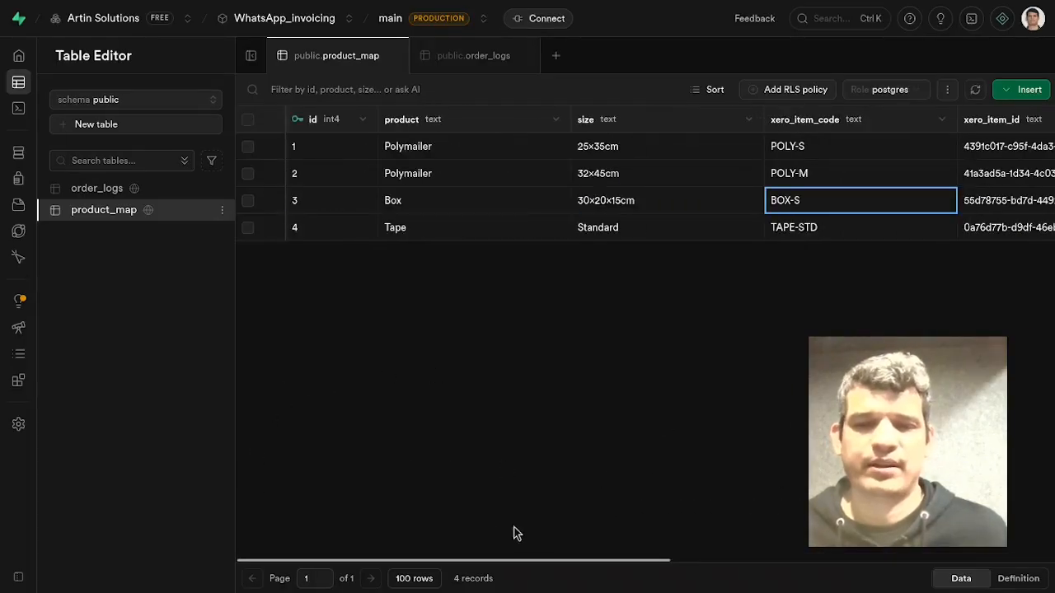
left_click_drag(445, 563, 346, 584)
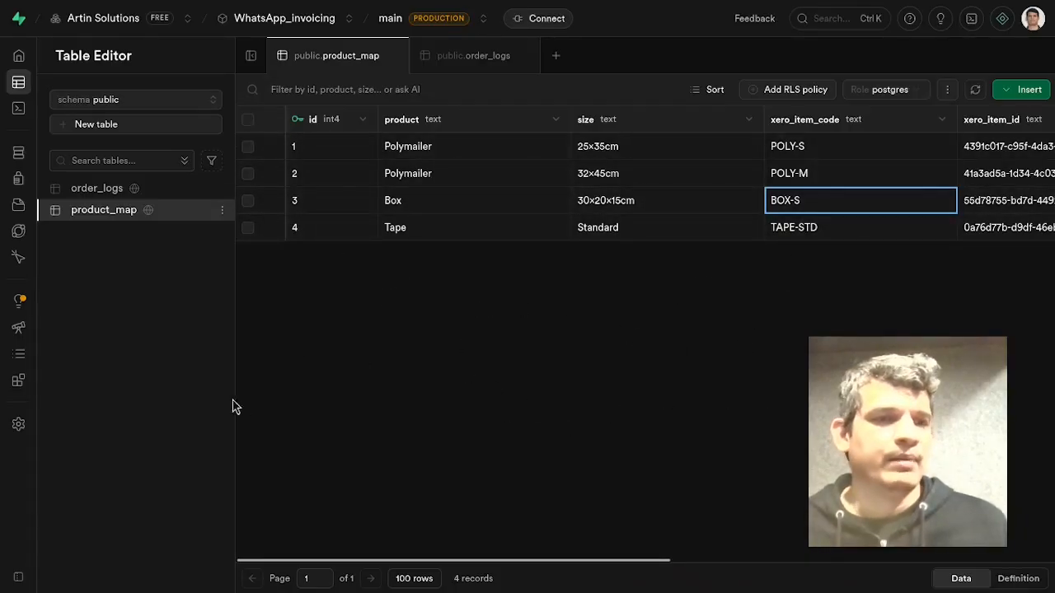
Open the order_logs table's edit panel and review its column definitions.
left_click(97, 189)
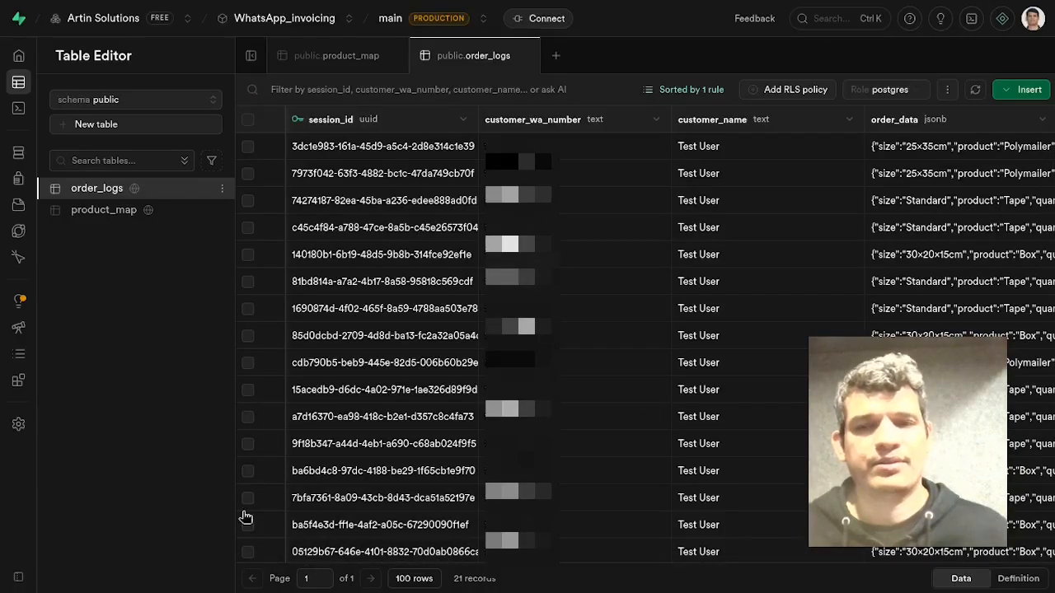
left_click(222, 189)
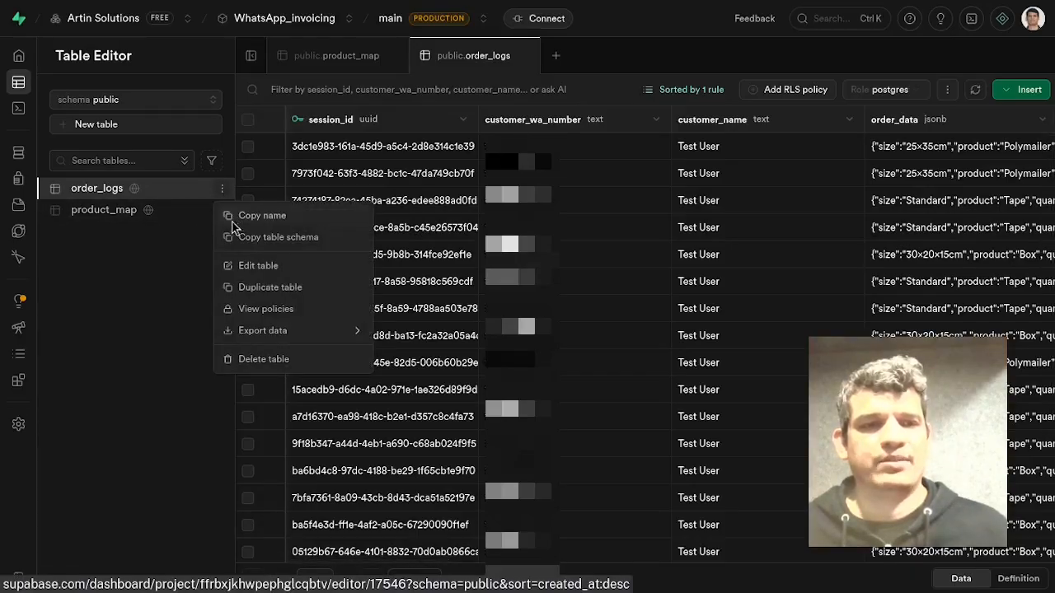
left_click(252, 266)
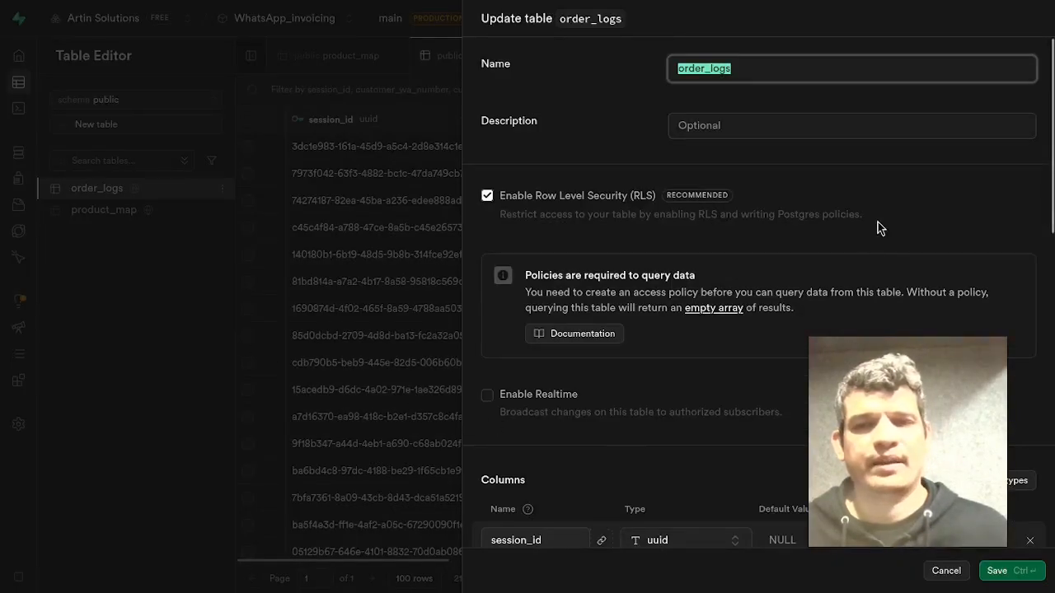
scroll(881, 221, "down", 2)
scroll(880, 221, "down", 5)
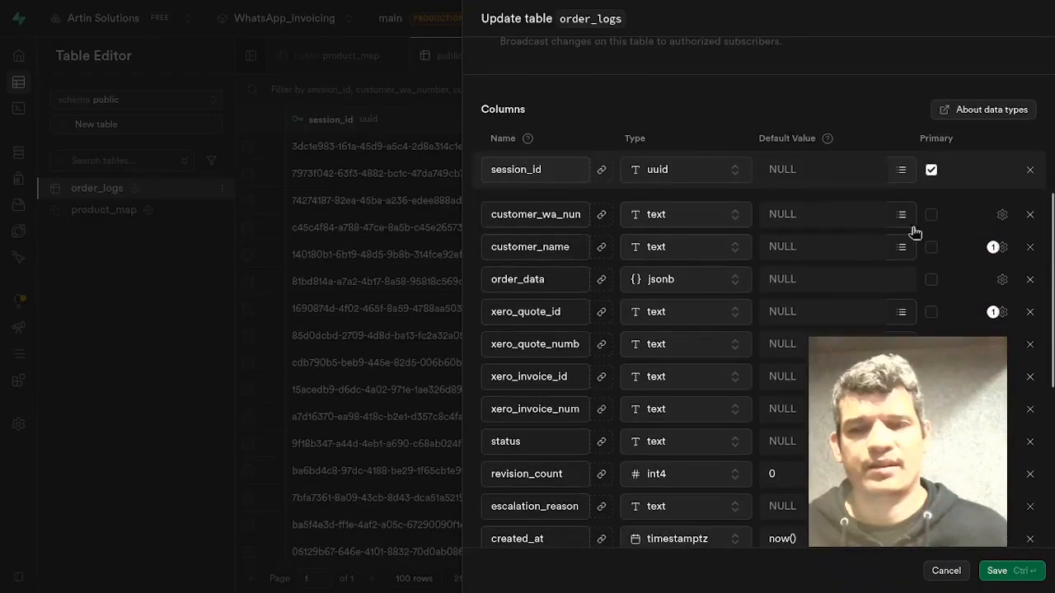
scroll(967, 221, "up", 1)
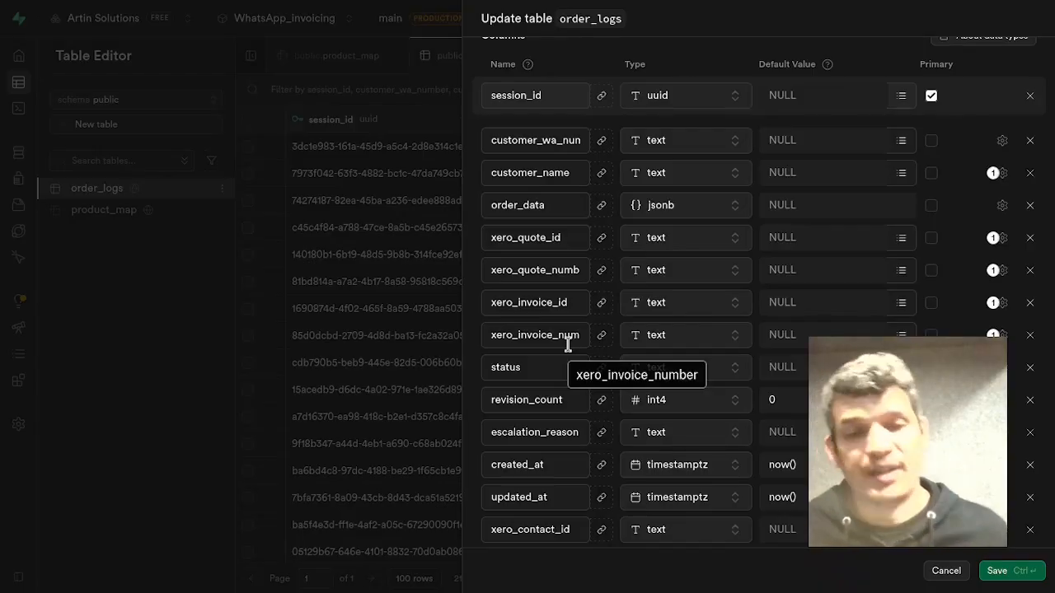
scroll(575, 297, "down", 2)
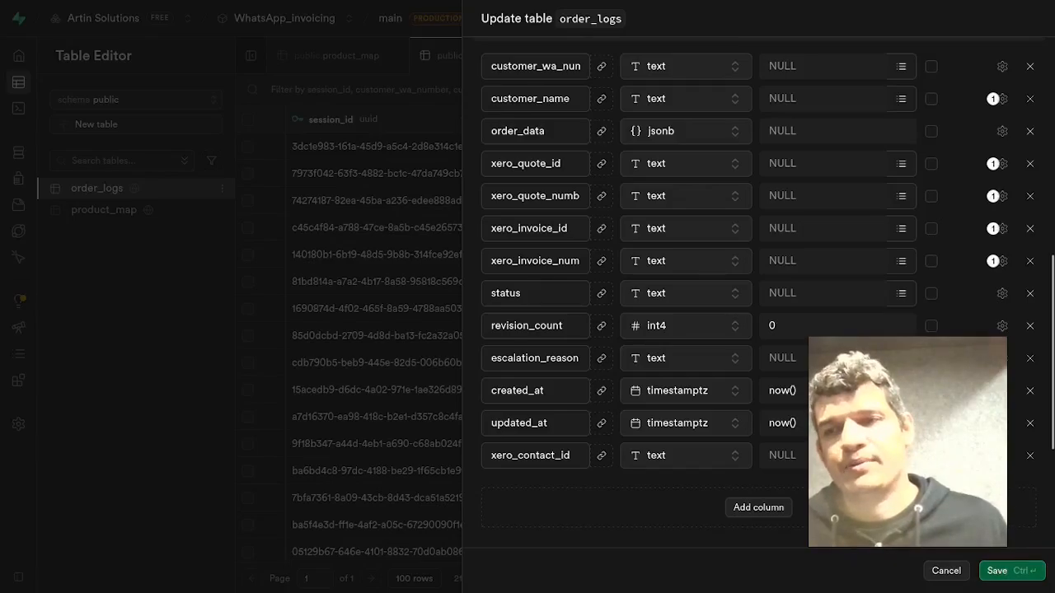
scroll(758, 314, "up", 3)
scroll(759, 313, "down", 2)
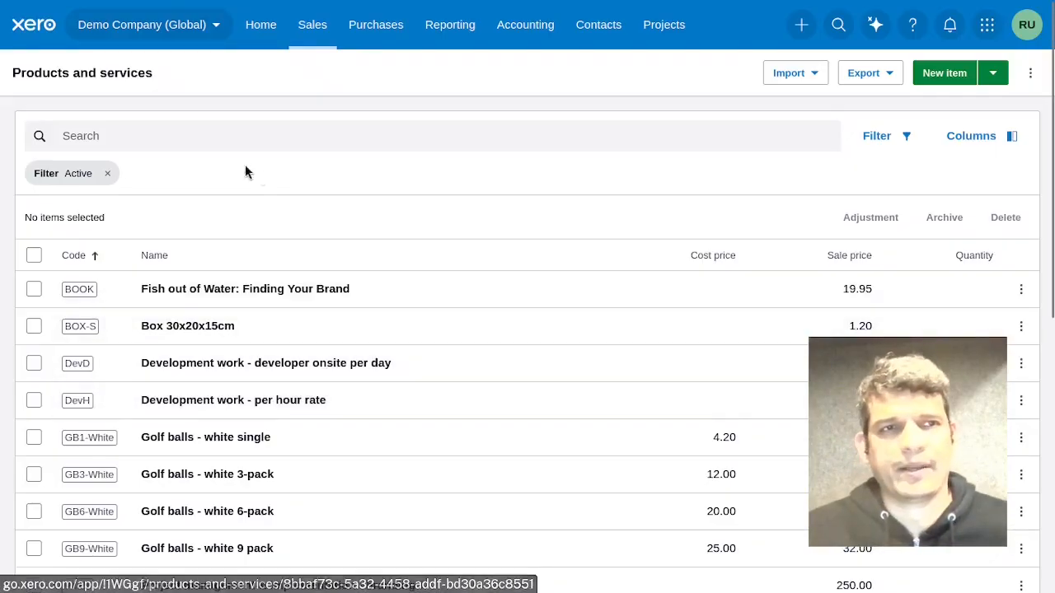
left_click(147, 27)
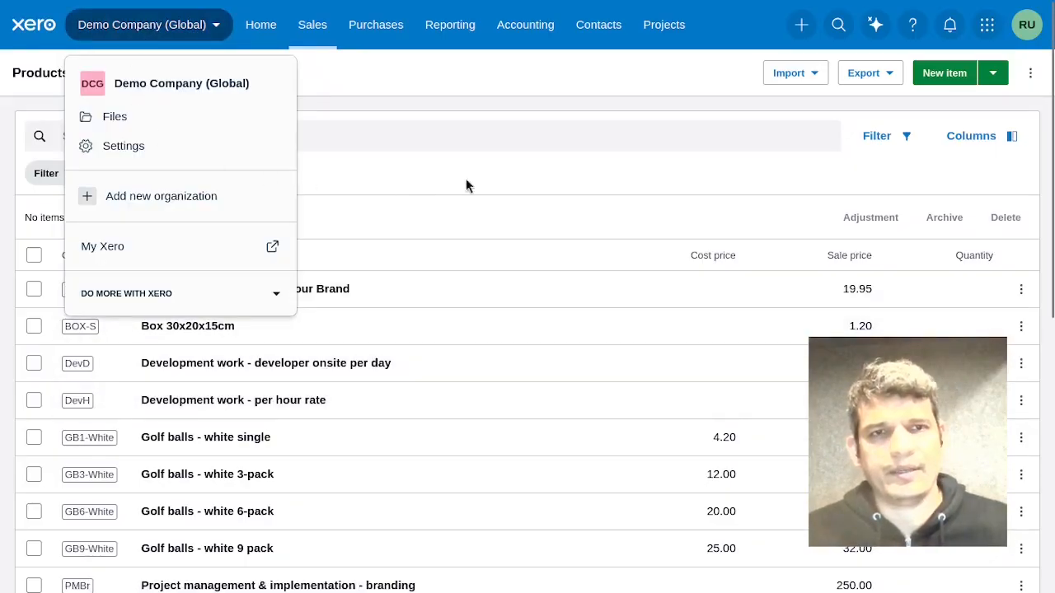
left_click(595, 140)
left_click(464, 211)
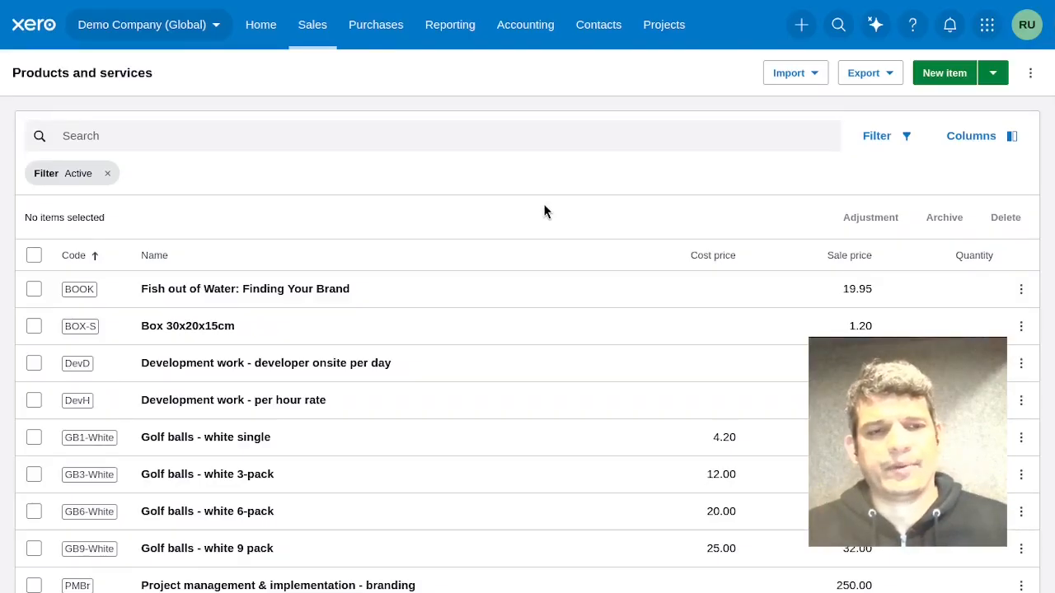
Scroll through the Xero products and services list to review item codes and sale prices.
scroll(544, 206, "down", 2)
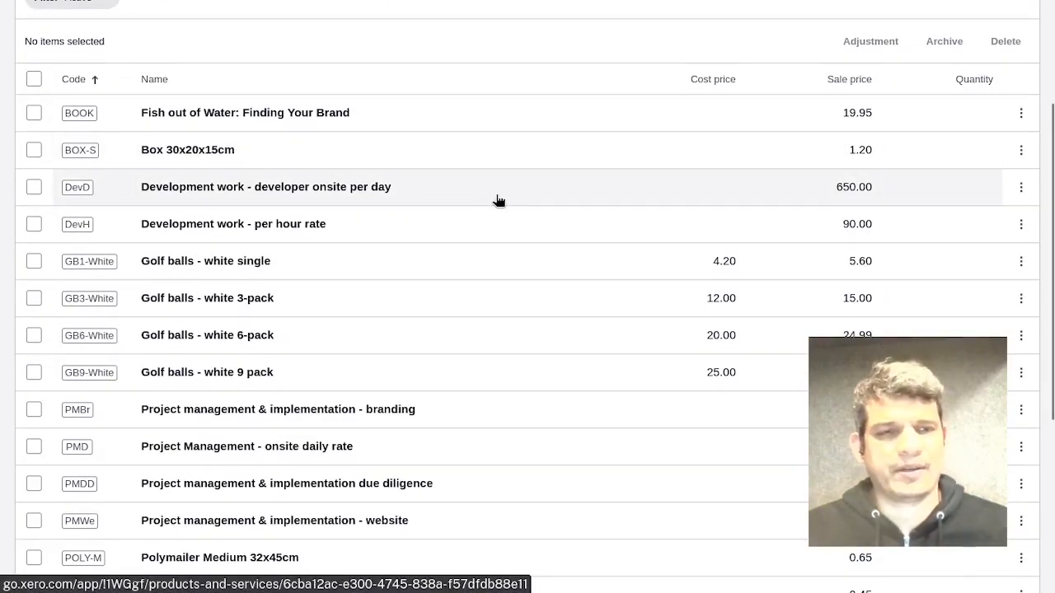
scroll(491, 218, "up", 2)
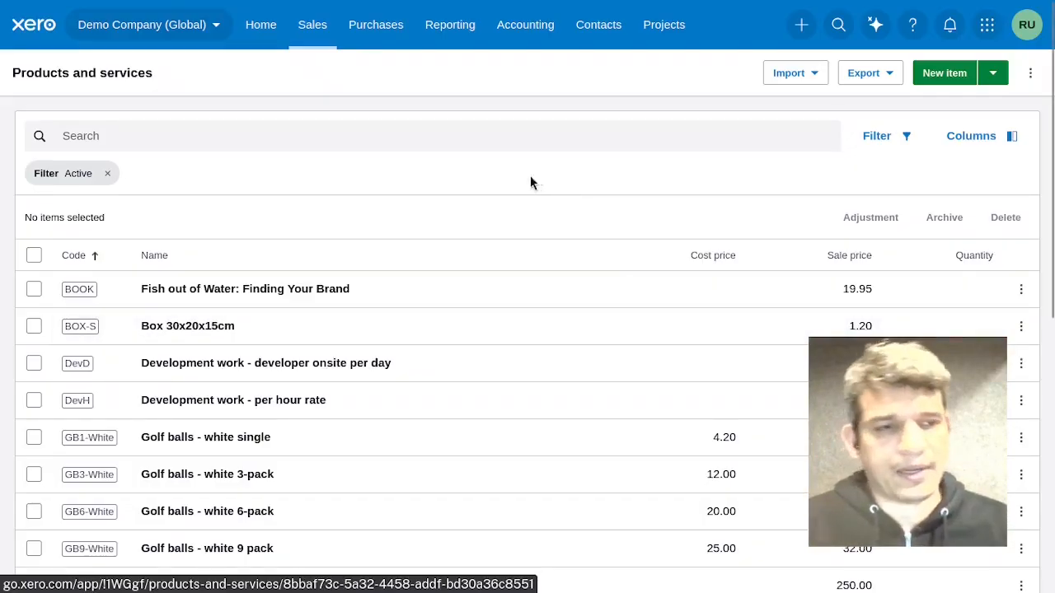
scroll(533, 182, "down", 1)
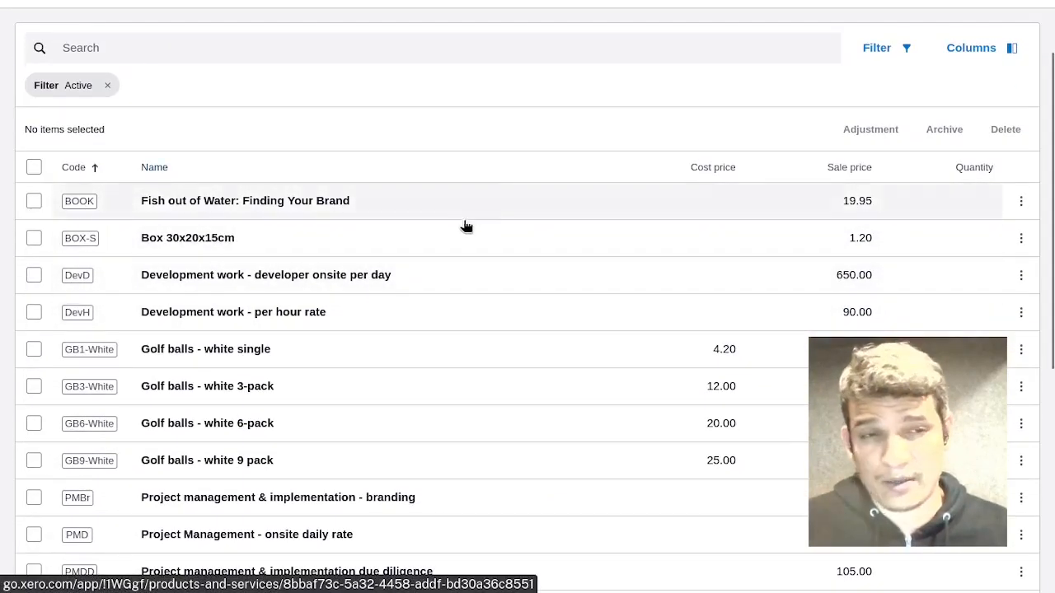
scroll(457, 230, "down", 1)
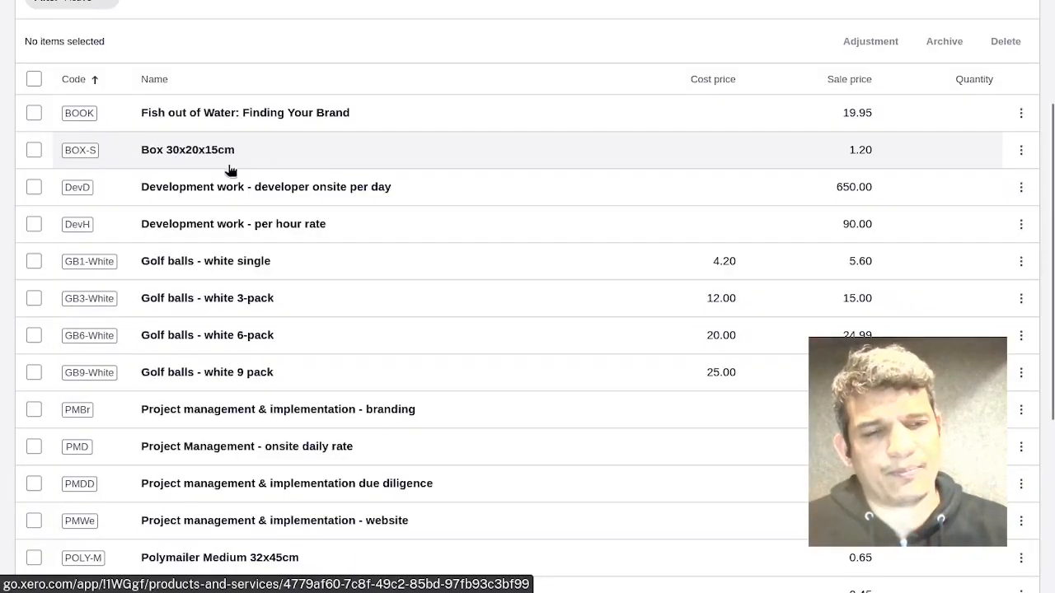
scroll(256, 160, "down", 2)
scroll(255, 161, "down", 2)
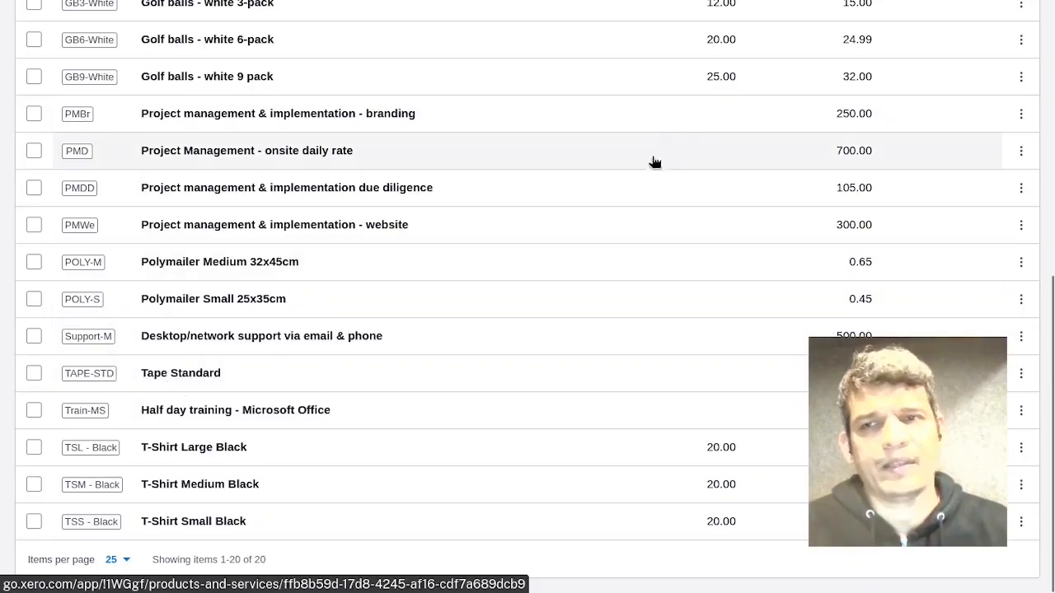
scroll(652, 239, "up", 5)
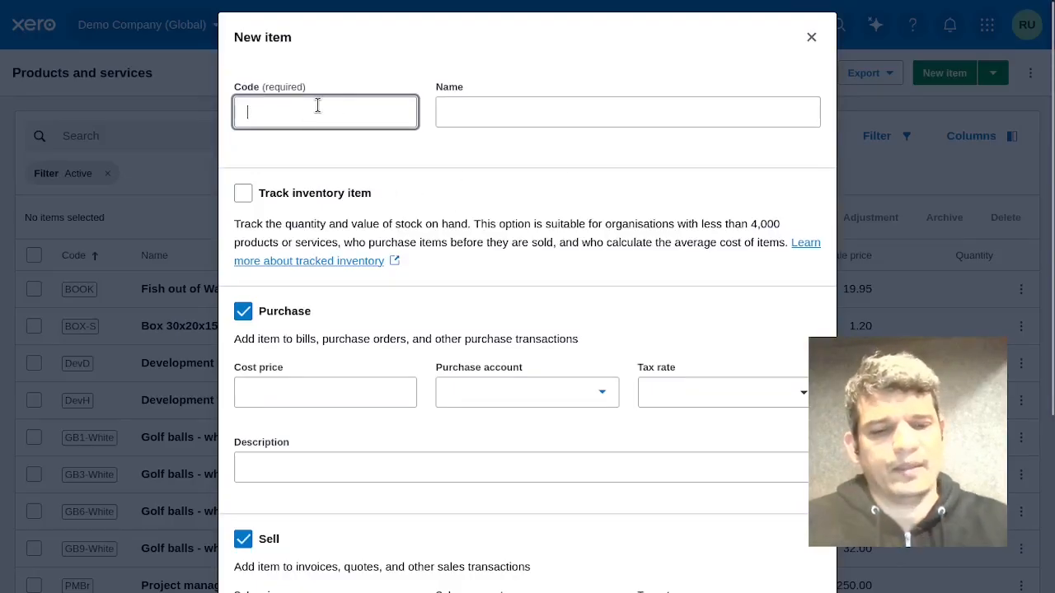
Start a new Xero item with code TEST and name Test Product.
type("TEST")
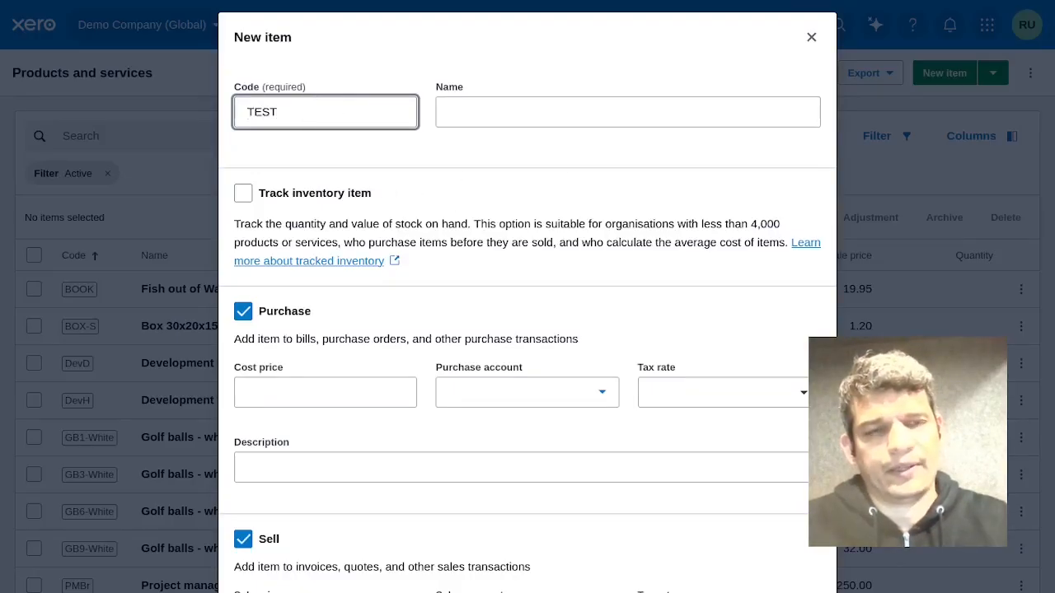
key("Tab")
type("Test Prod")
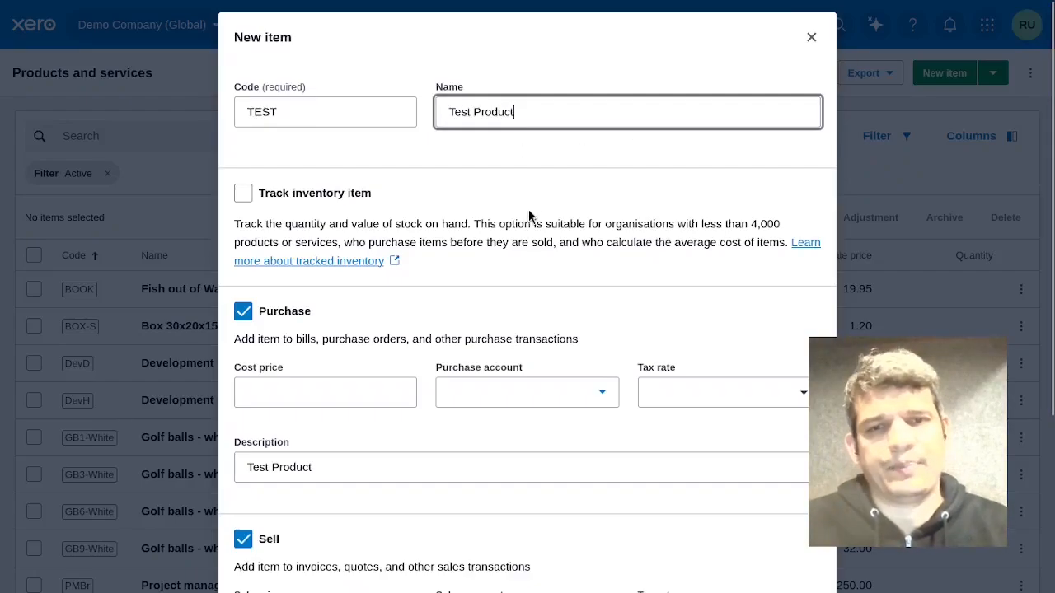
Make the new item sell-only by unticking purchase, and set its sale price to 2.00.
scroll(586, 231, "down", 1)
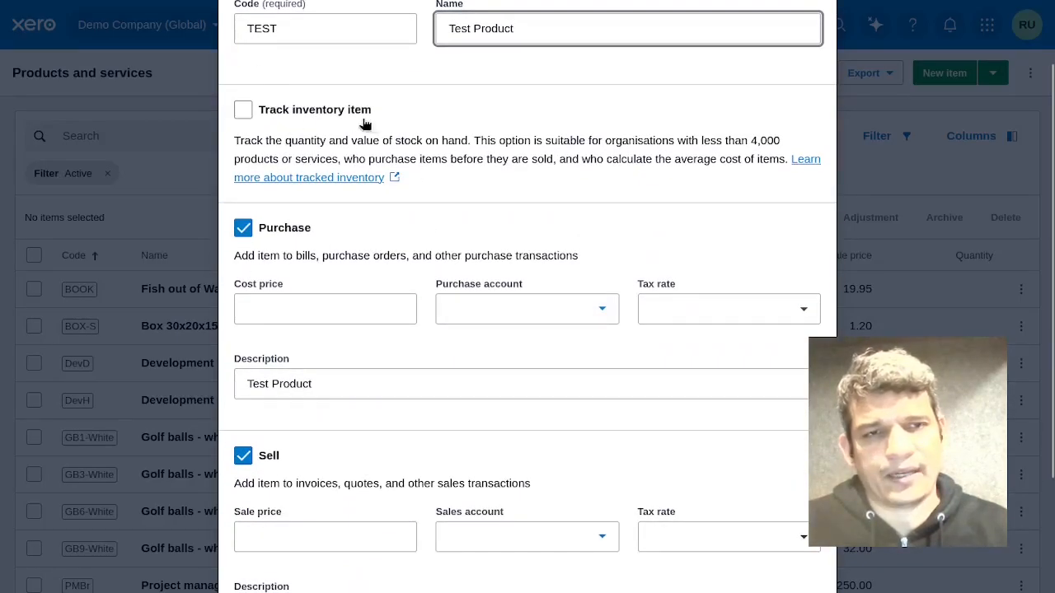
left_click(236, 240)
left_click(239, 232)
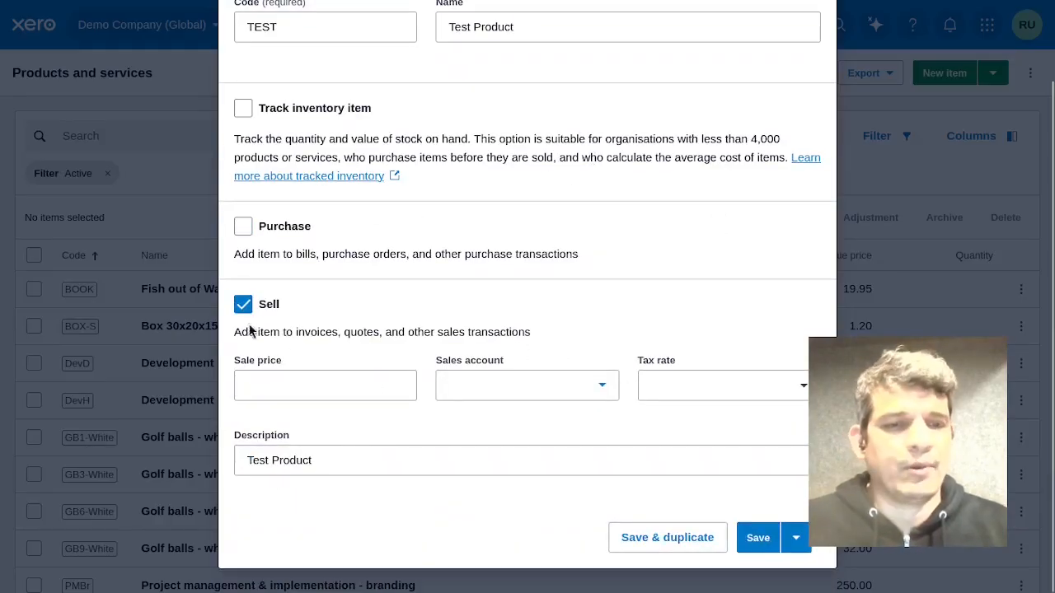
left_click(381, 384)
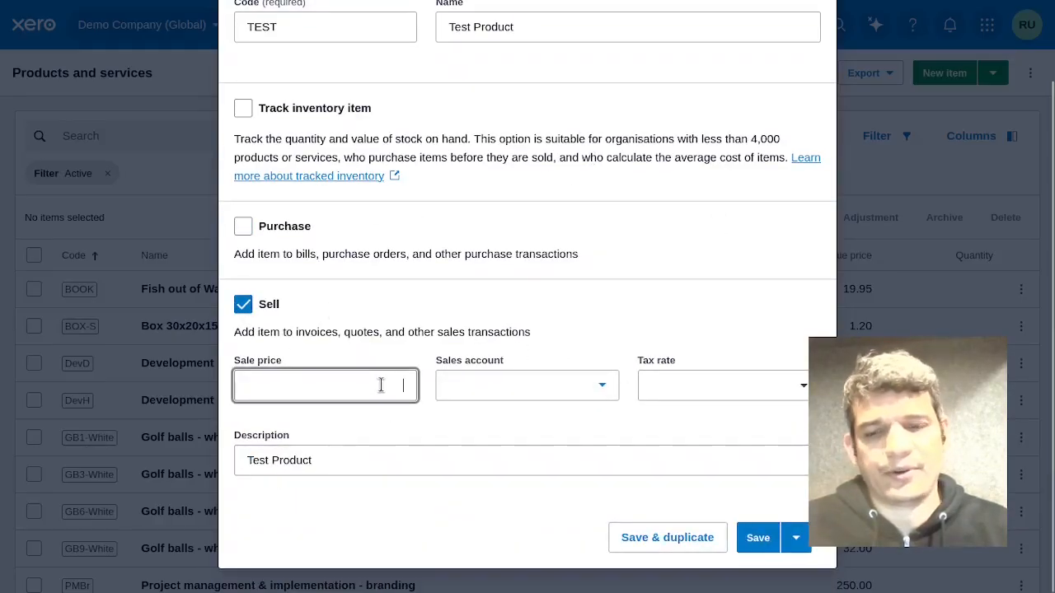
type("2.00")
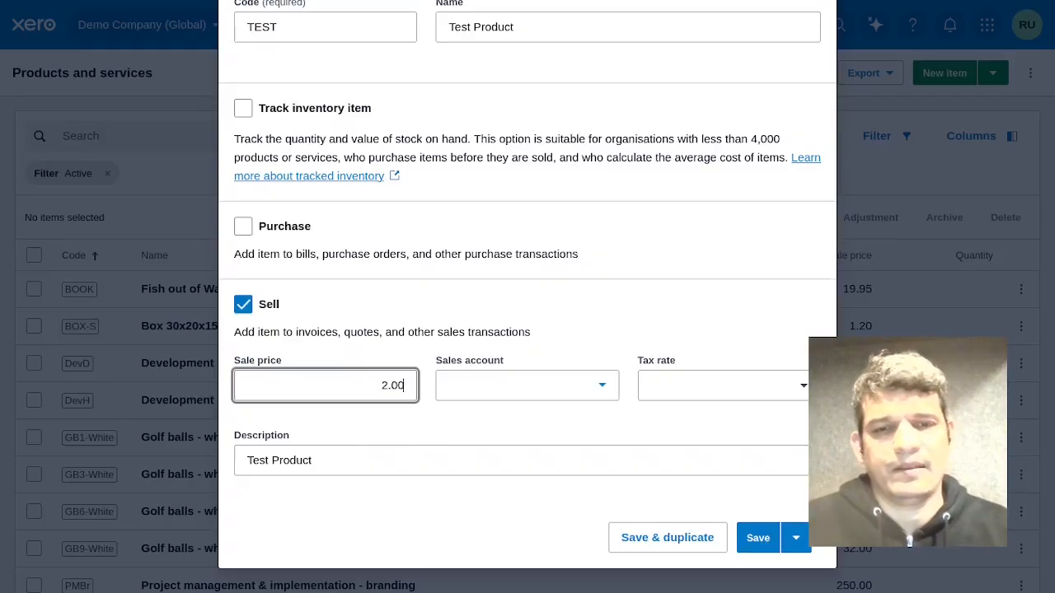
Choose sales account 200 - Sales and tax rate None, then close the new item dialog without saving.
left_click(569, 389)
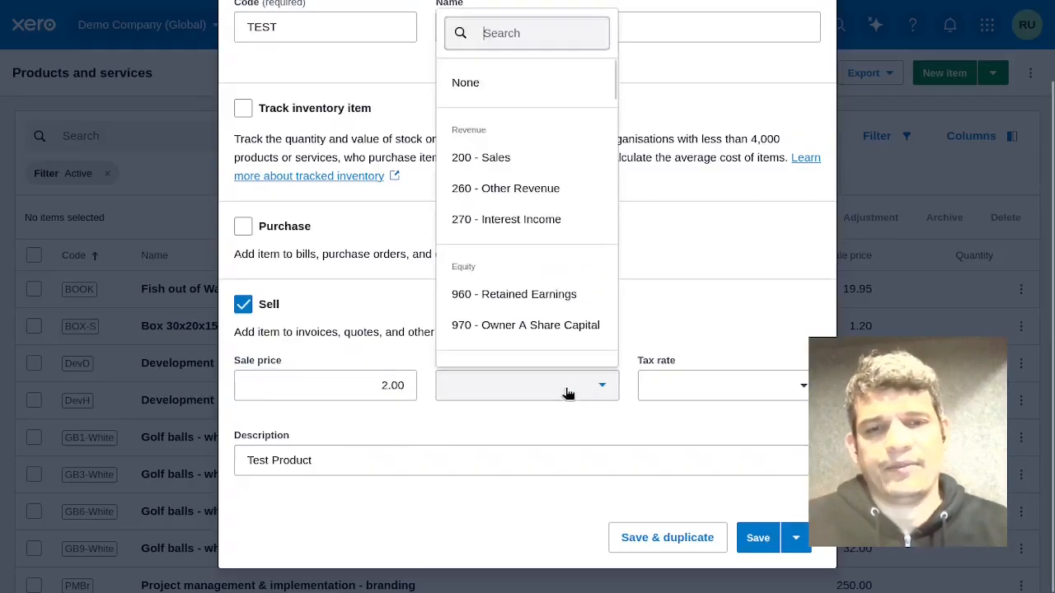
left_click(521, 159)
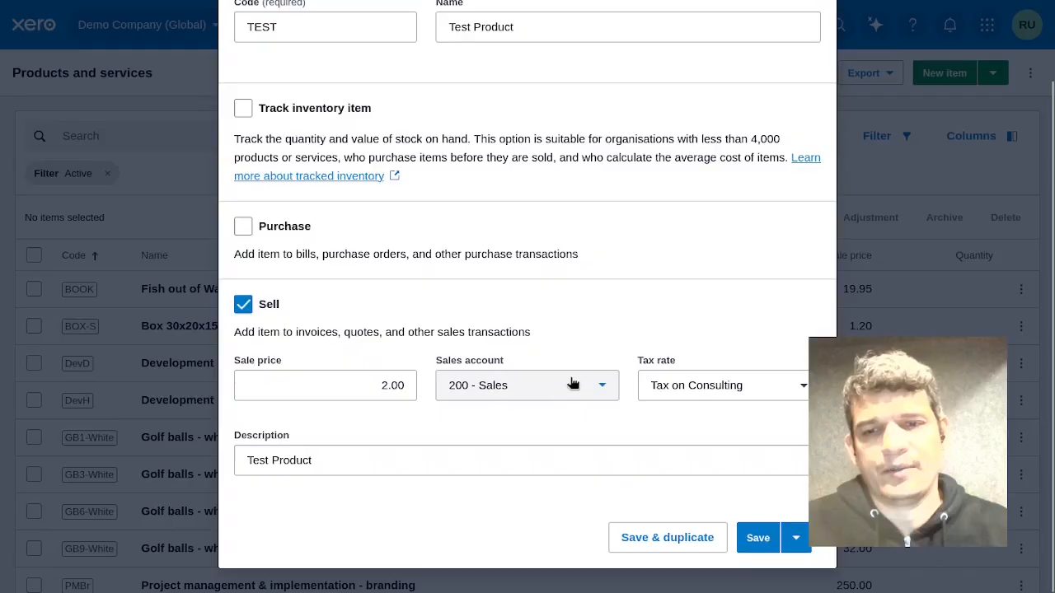
left_click(750, 385)
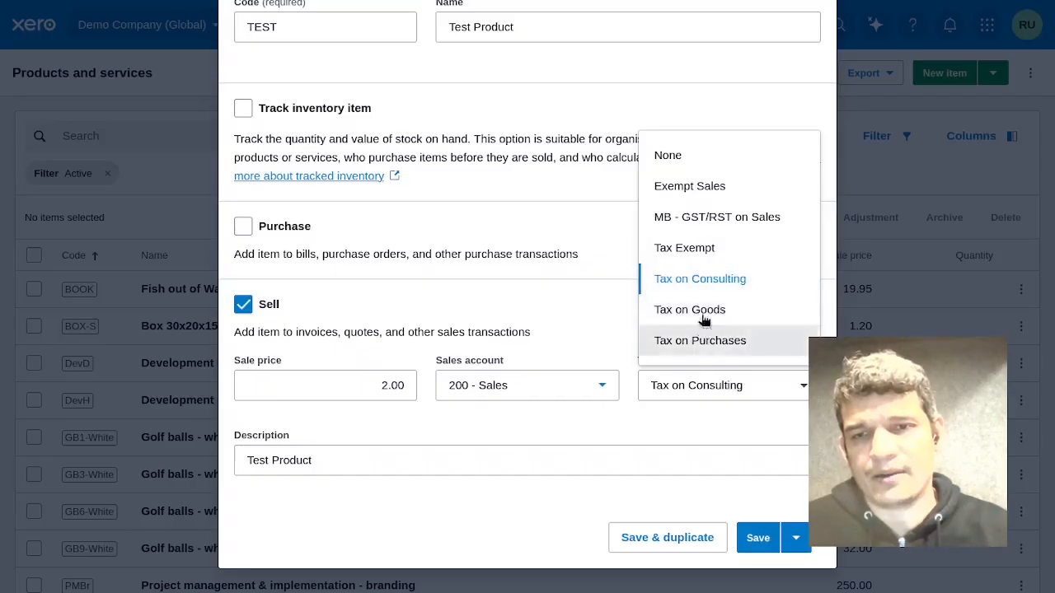
left_click(719, 160)
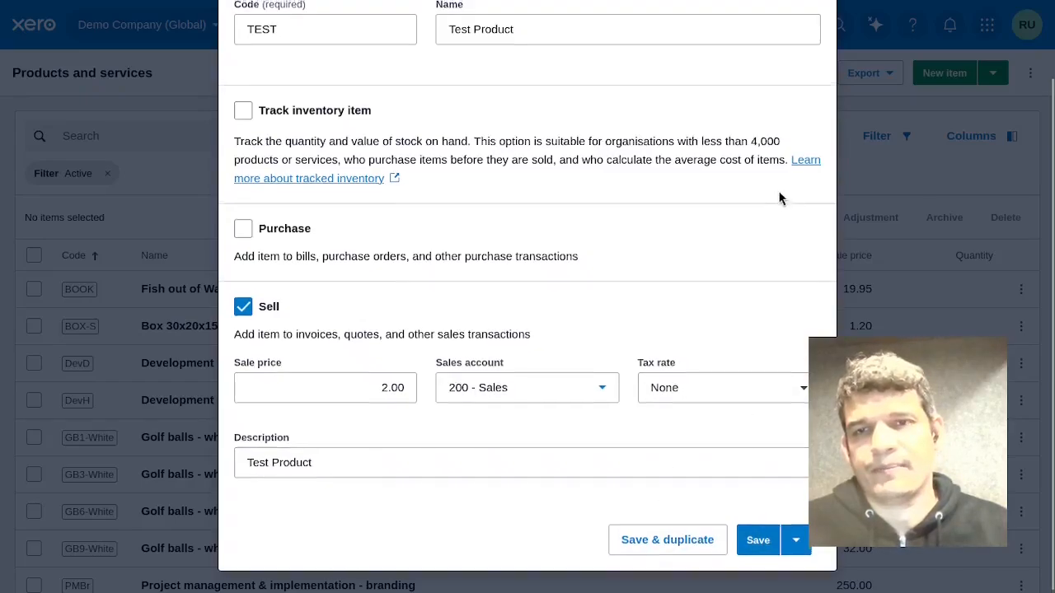
scroll(774, 193, "up", 2)
scroll(774, 192, "down", 2)
scroll(693, 346, "up", 2)
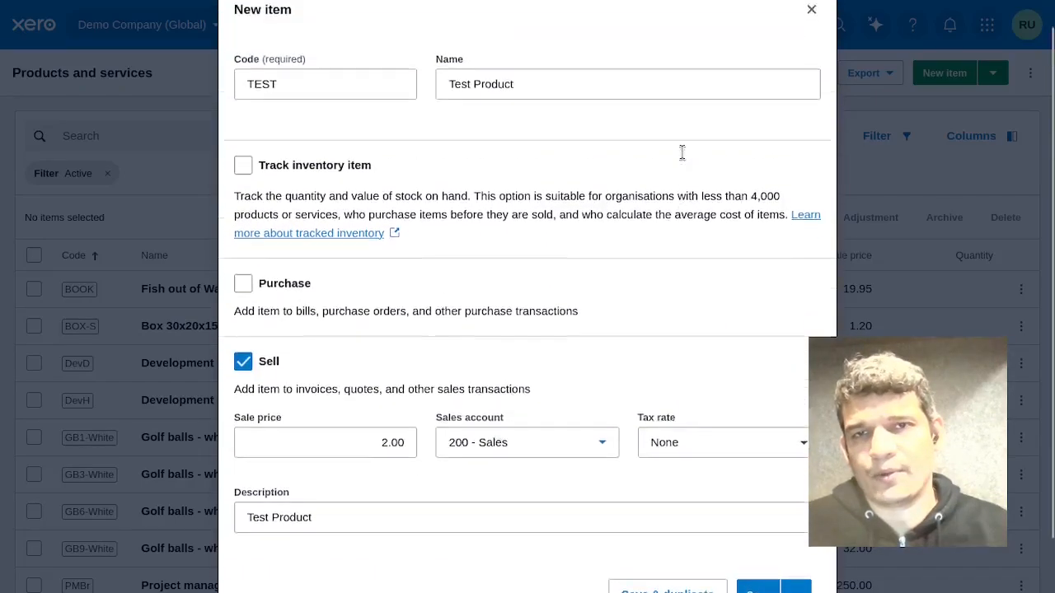
left_click(811, 38)
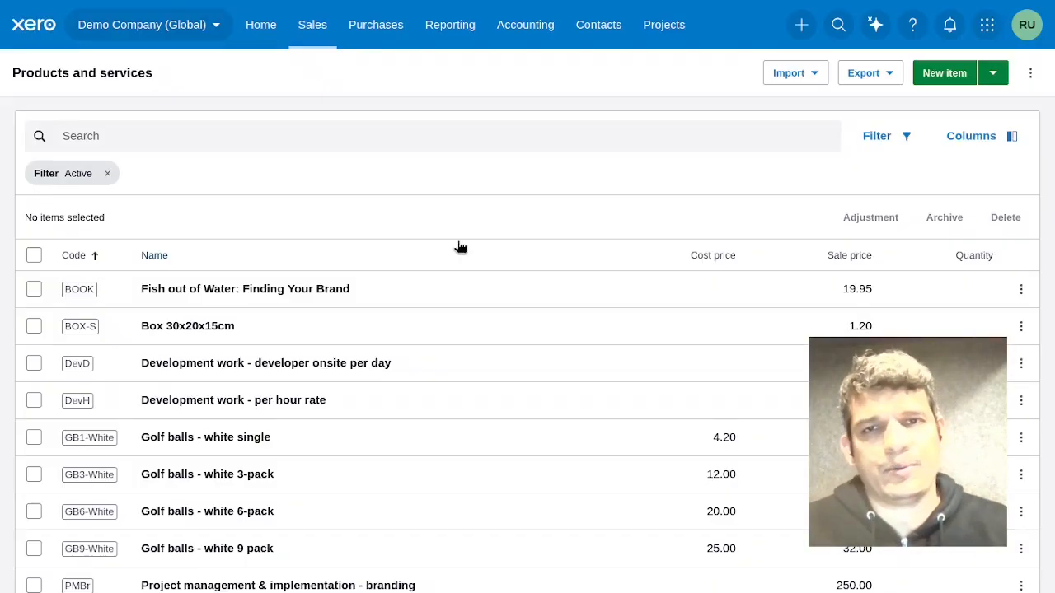
Open the customer contacts list and view the Bank West contact's details.
left_click(595, 28)
left_click(610, 138)
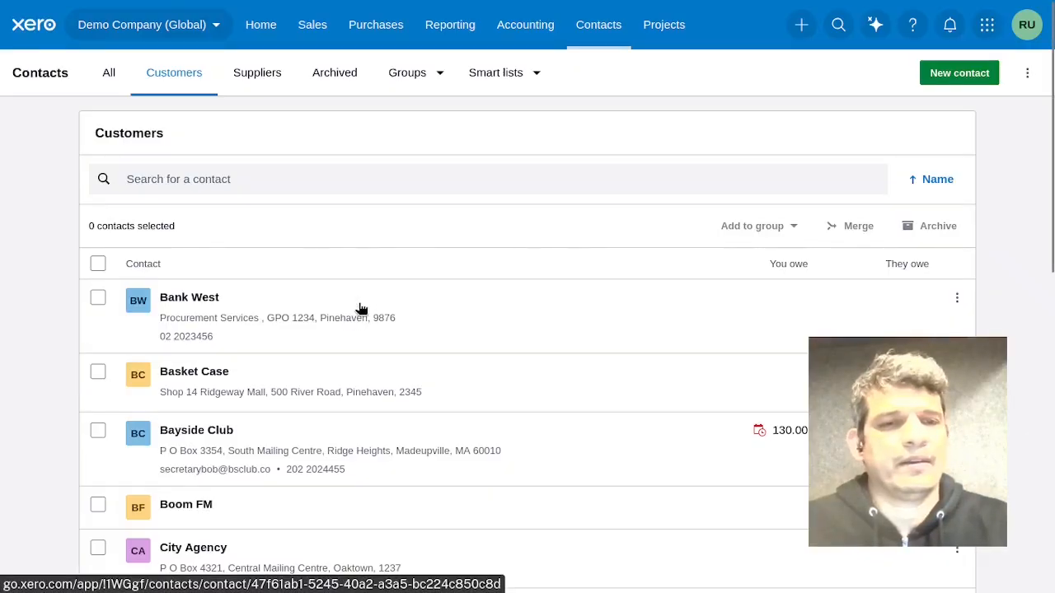
left_click(236, 305)
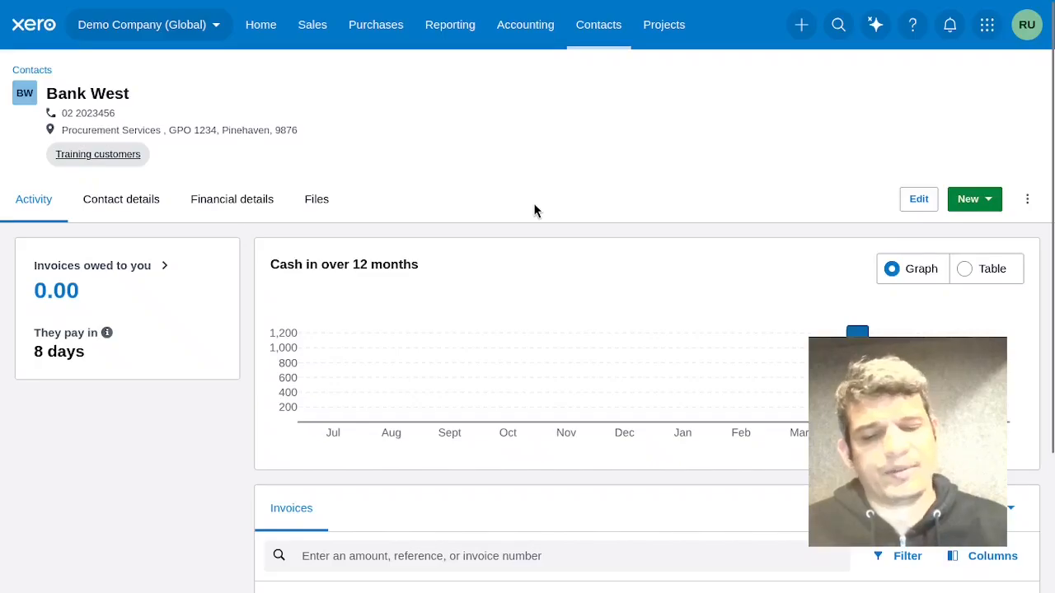
key("alt+Left")
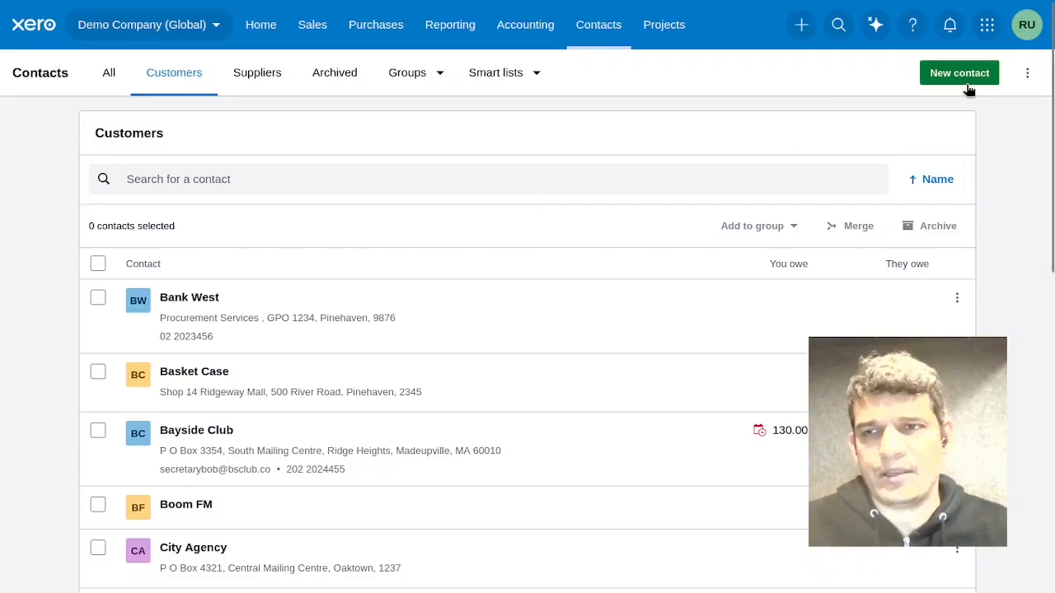
Open the contact import page and review its instructions before returning to the customers list.
left_click(1026, 74)
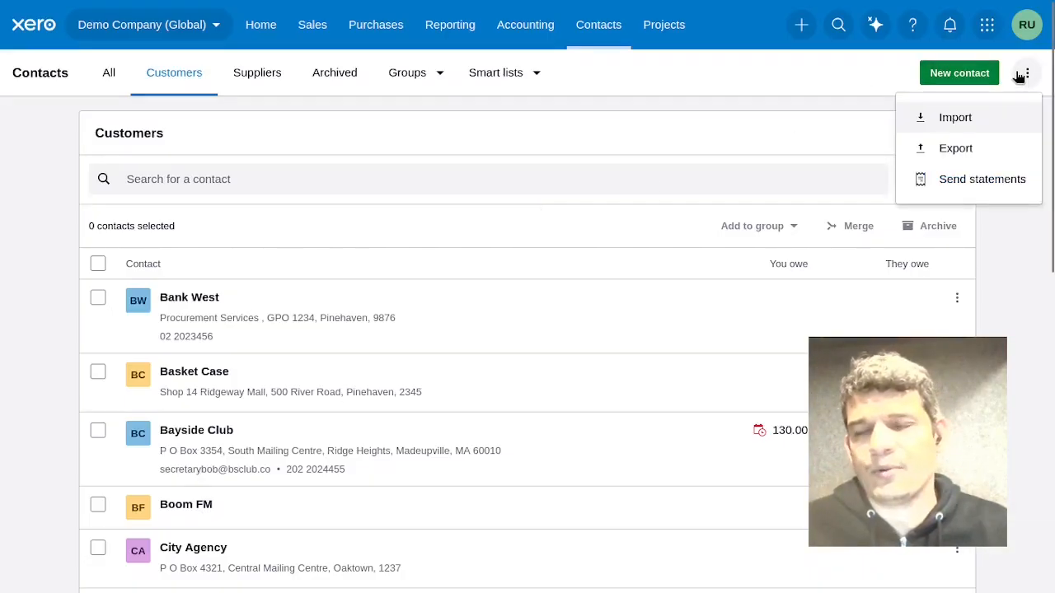
left_click(961, 123)
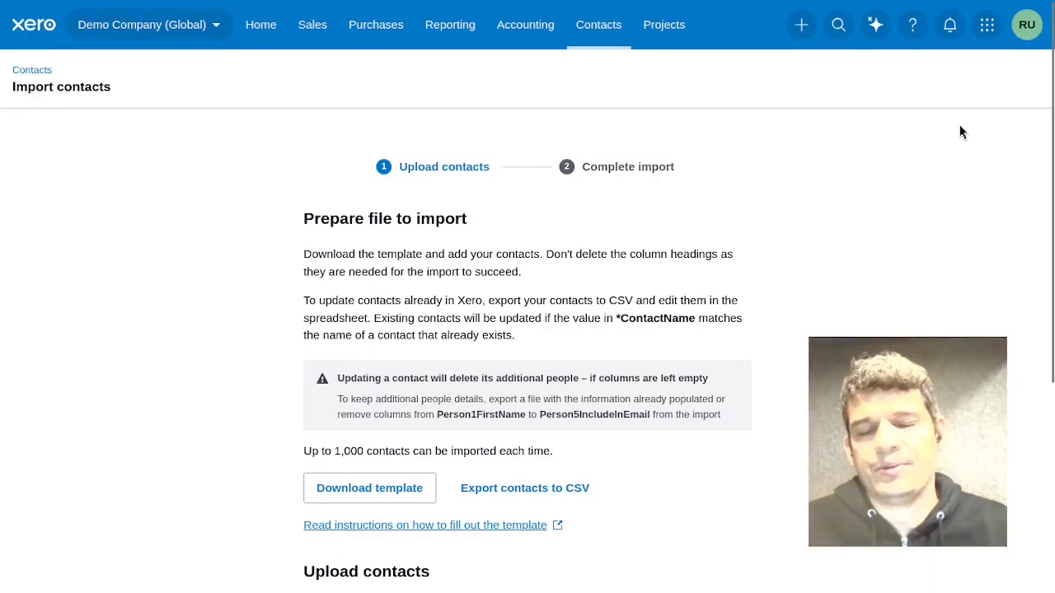
scroll(918, 284, "down", 2)
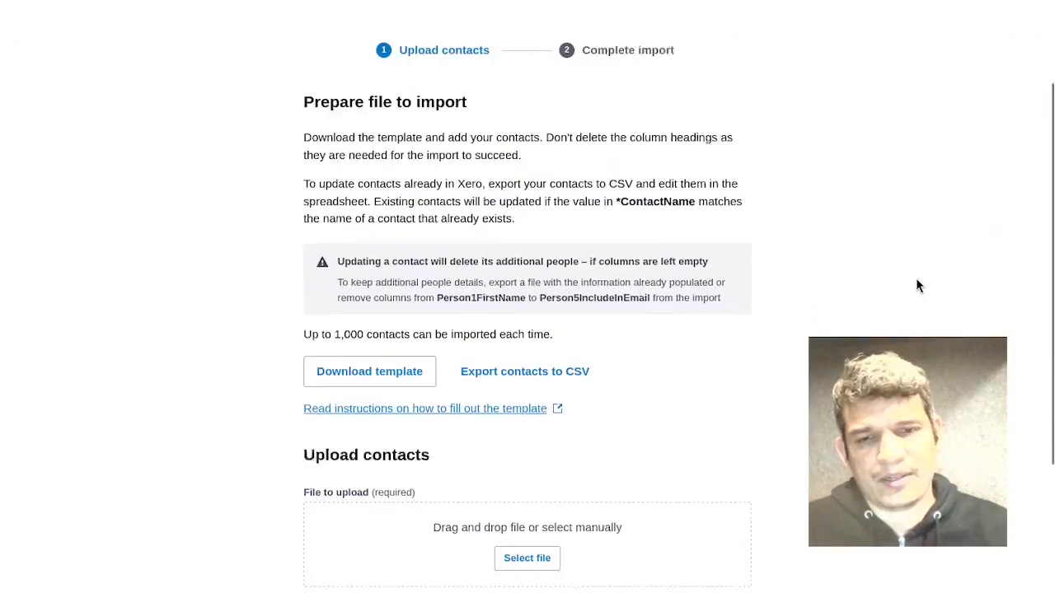
scroll(916, 285, "down", 3)
scroll(909, 308, "up", 5)
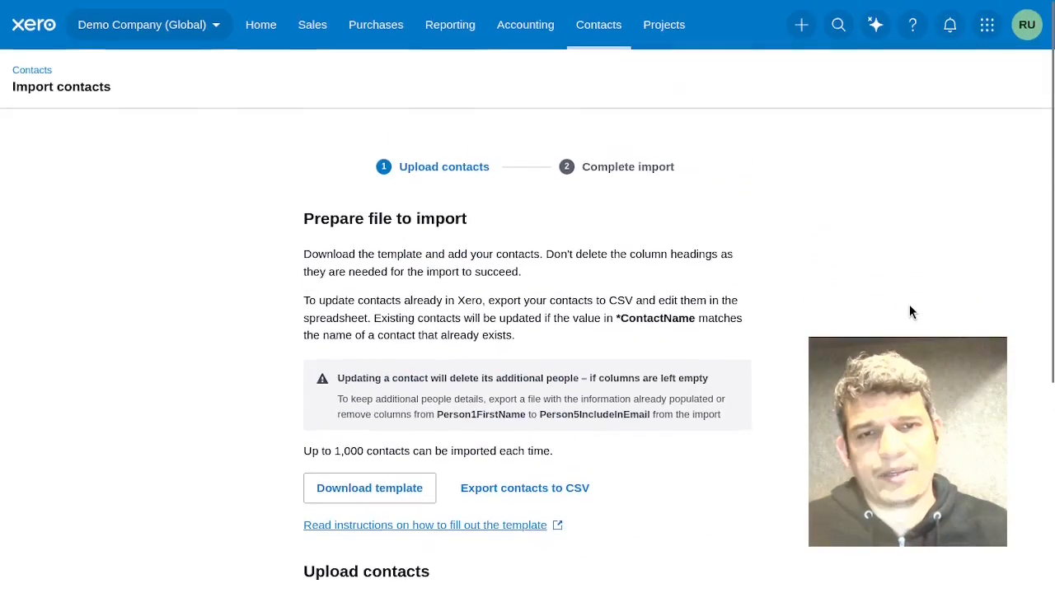
key("alt+Left")
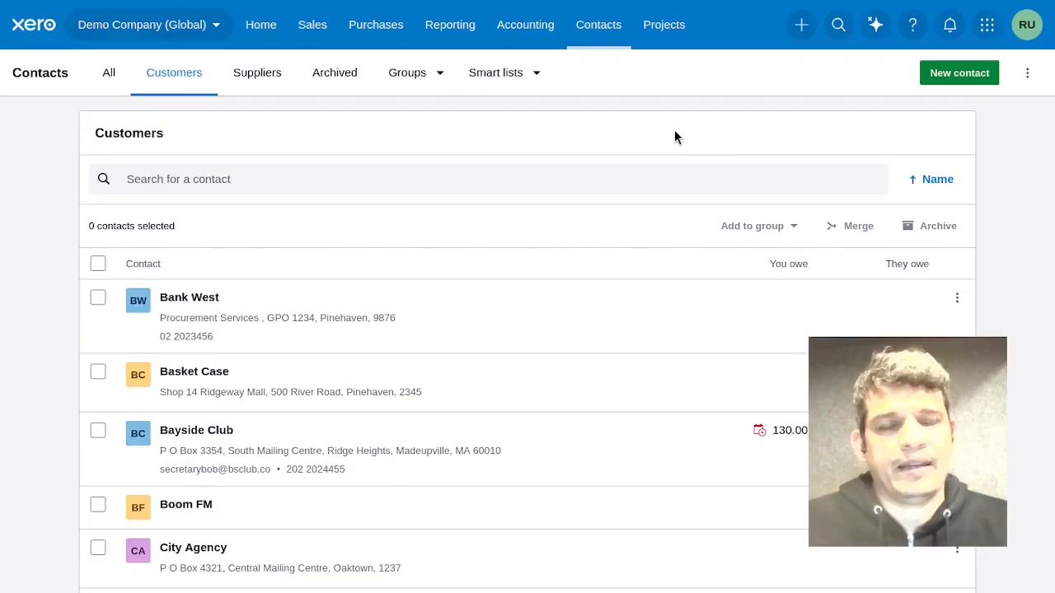
Switch to the Xero developer app management tab and start a new app named n8n-test.
mouse_move(1052, 247)
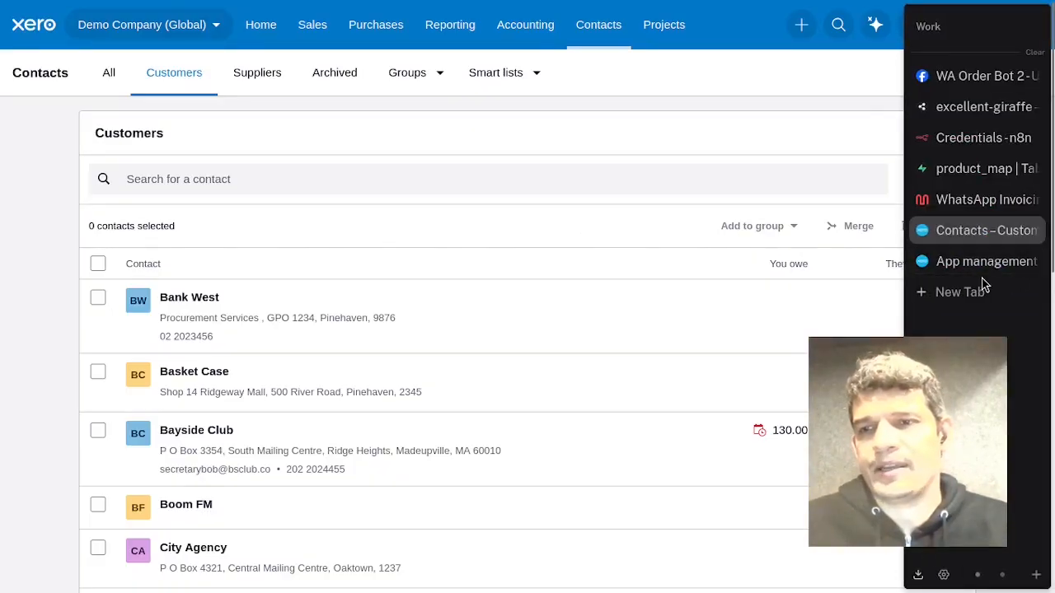
left_click(961, 261)
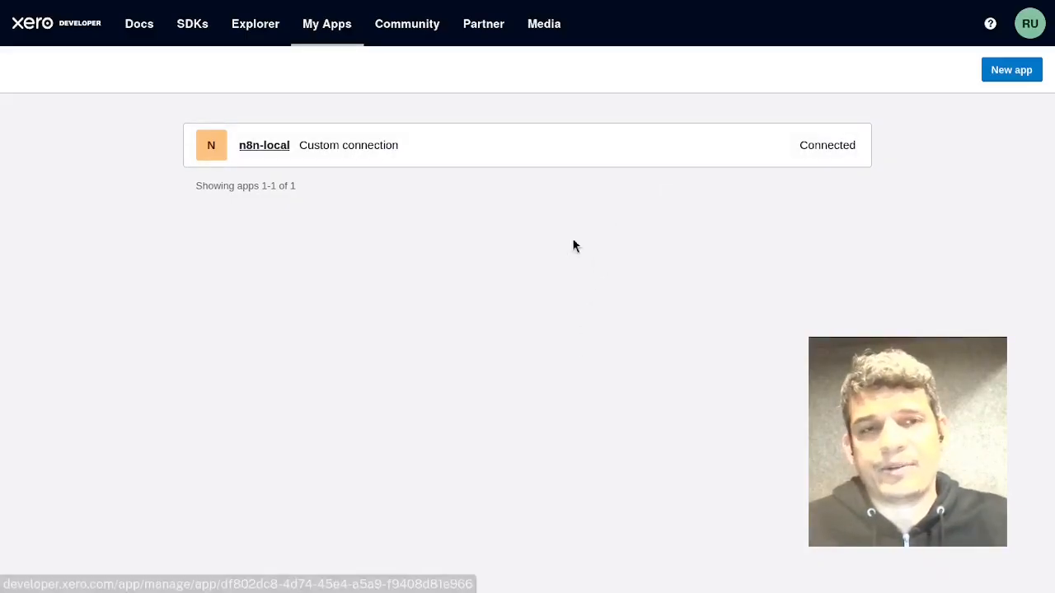
left_click(1012, 73)
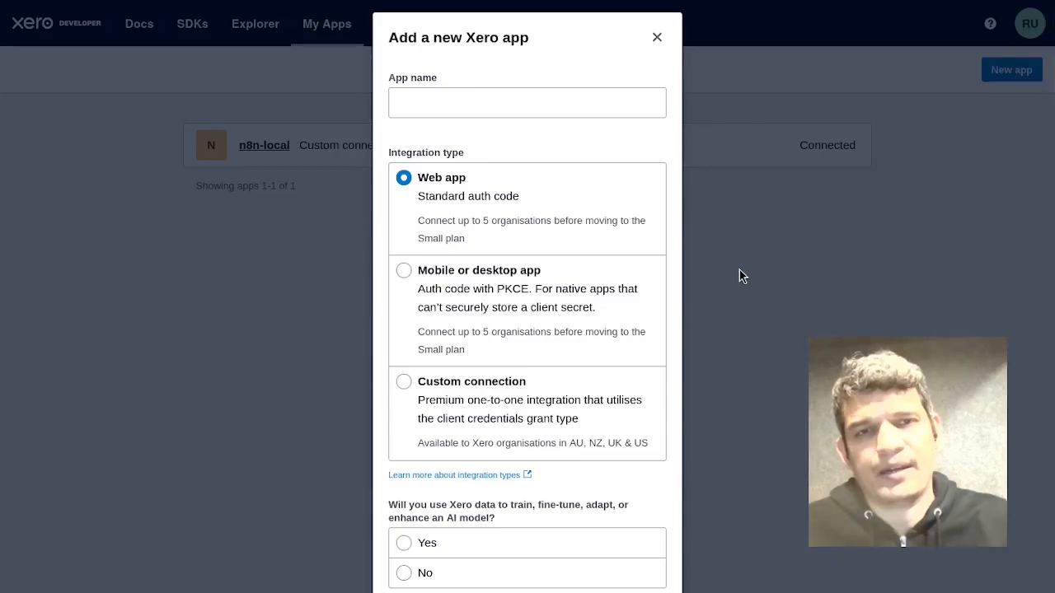
left_click(574, 106)
type("n")
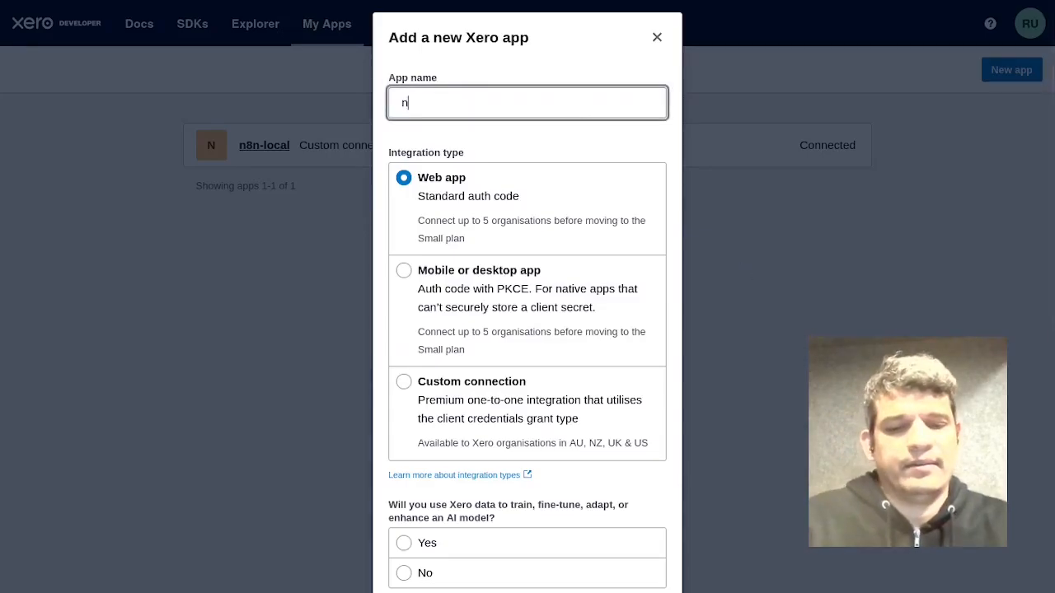
type("8n-test")
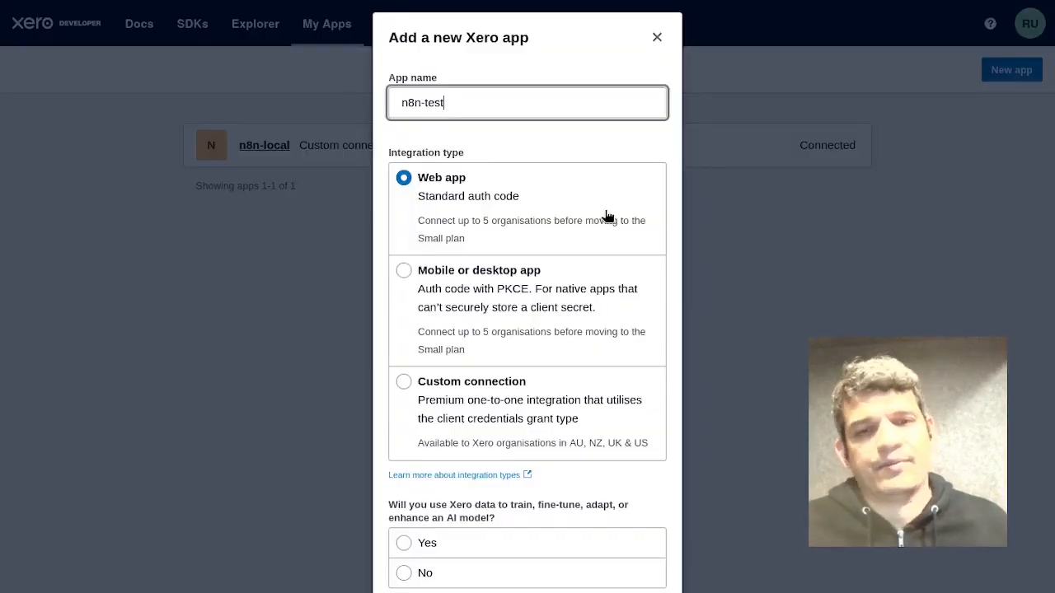
Set the new app's integration type to Custom connection.
left_click(557, 421)
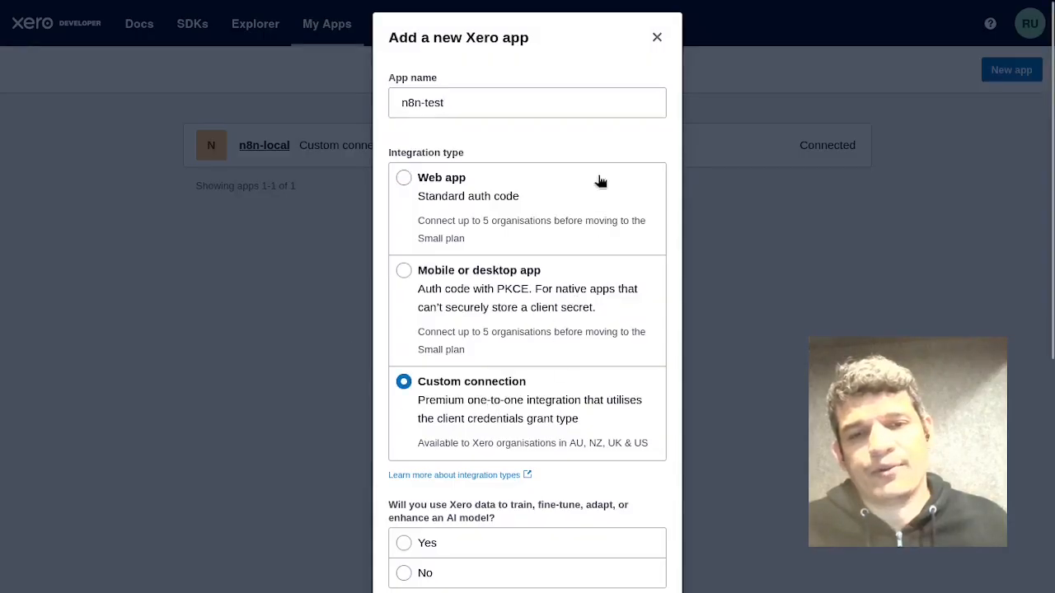
scroll(601, 181, "down", 2)
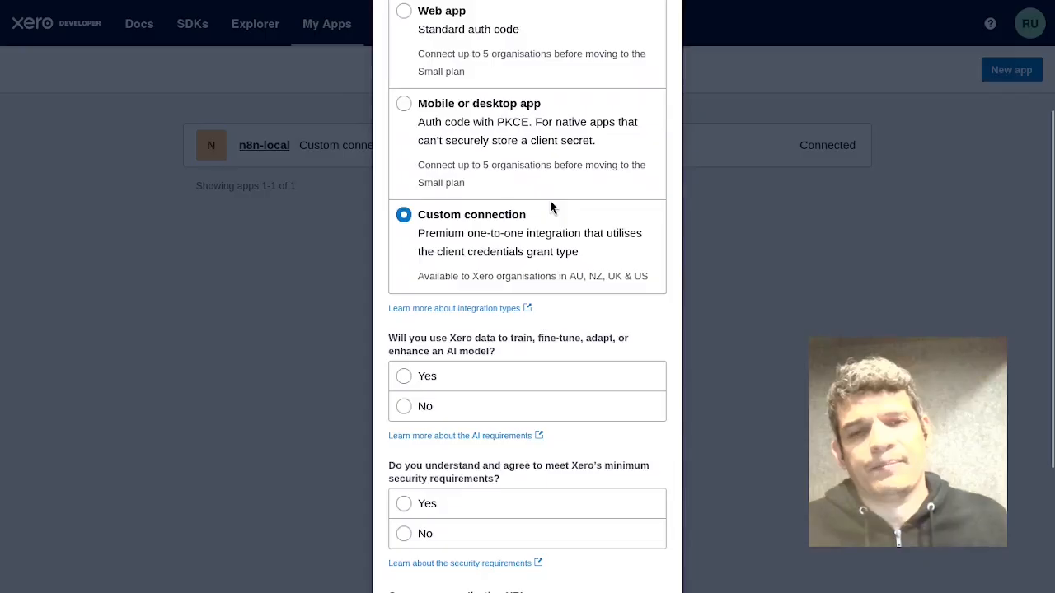
scroll(577, 239, "up", 2)
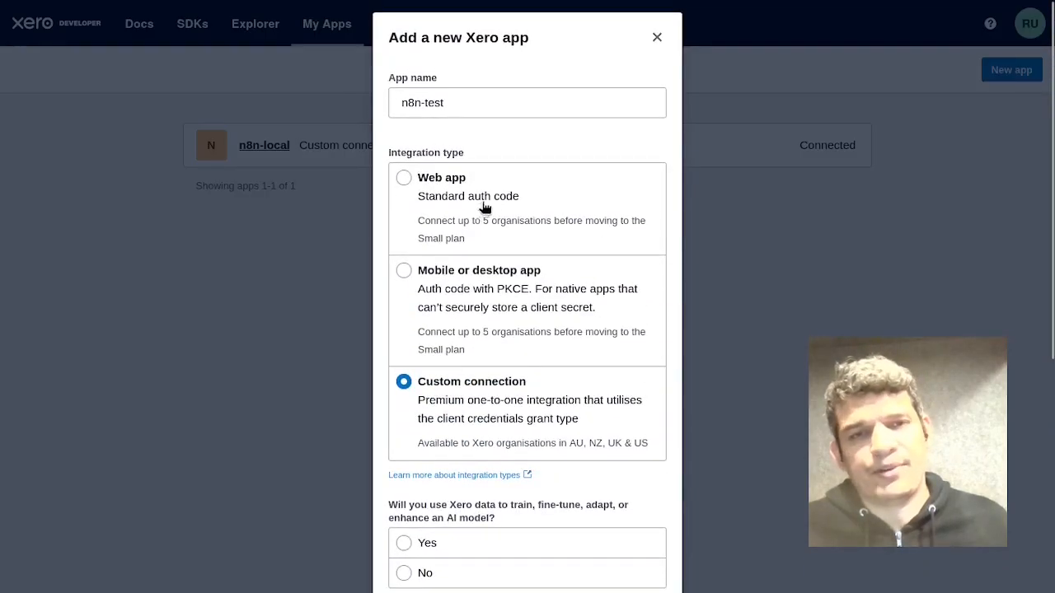
left_click(528, 195)
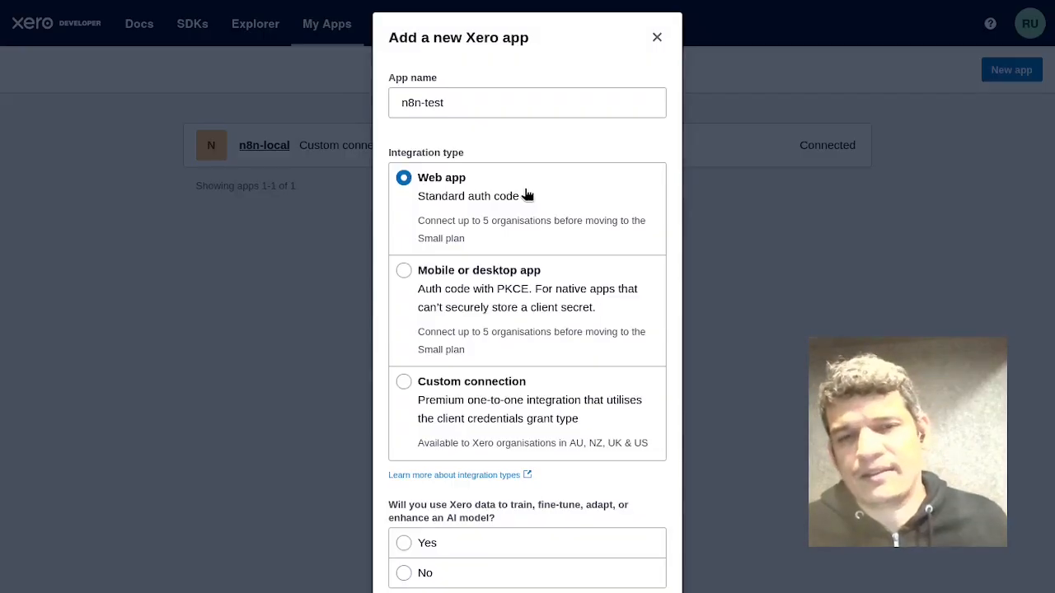
scroll(537, 269, "down", 2)
scroll(582, 233, "up", 2)
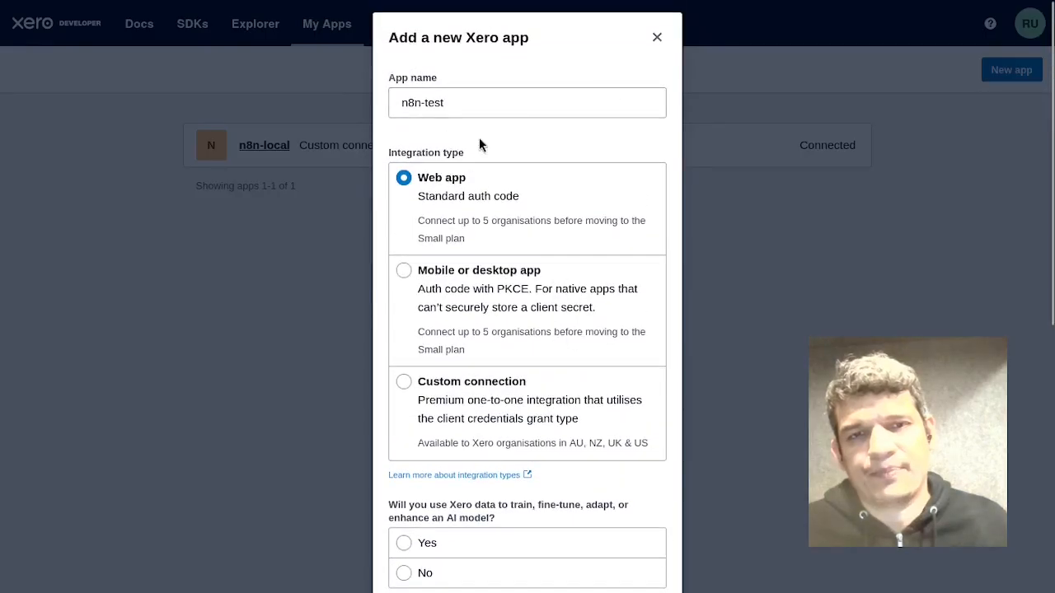
scroll(572, 207, "down", 1)
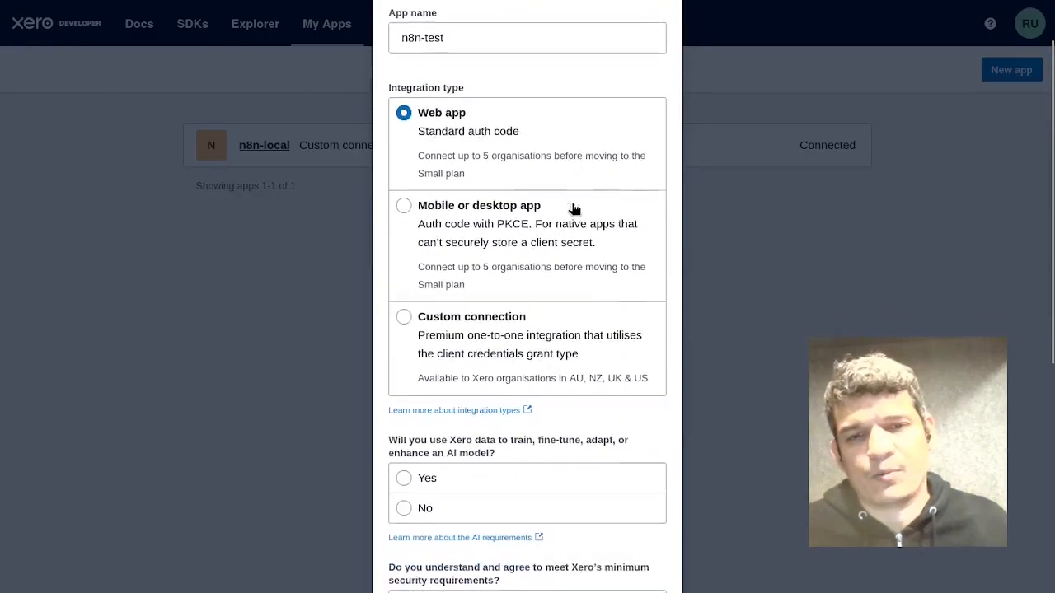
left_click(558, 313)
Answer No to the AI model question and Yes to the security requirements question, and try to create the app.
scroll(581, 280, "up", 1)
scroll(577, 248, "down", 3)
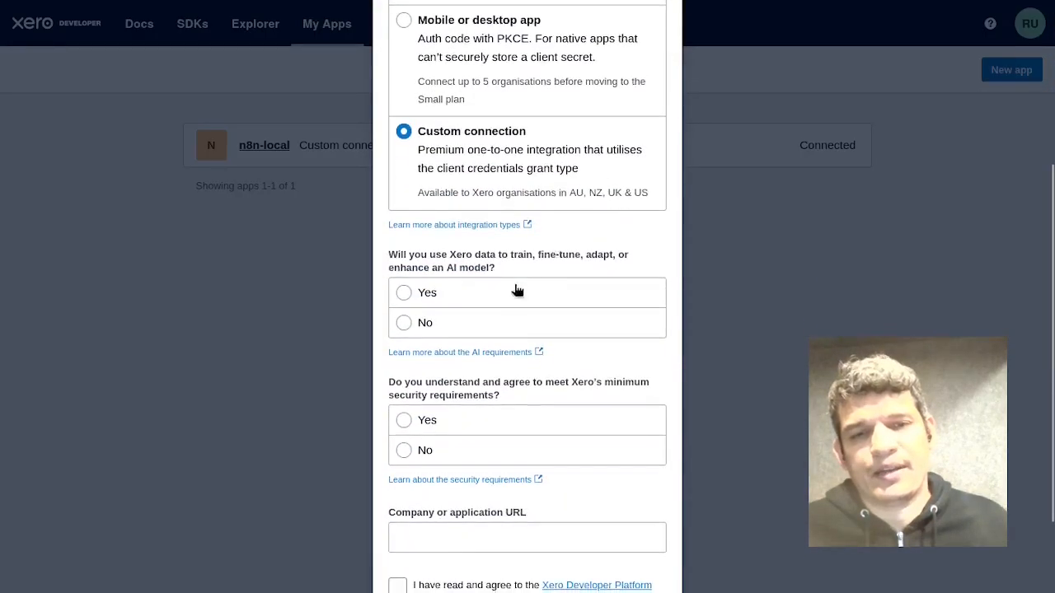
scroll(528, 255, "down", 1)
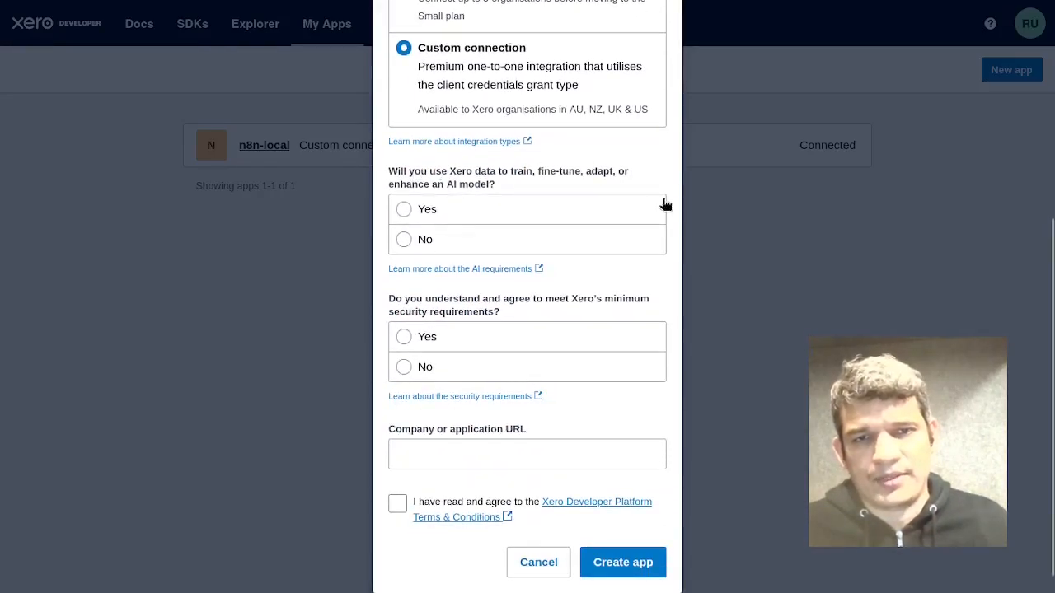
left_click(615, 245)
scroll(577, 190, "down", 1)
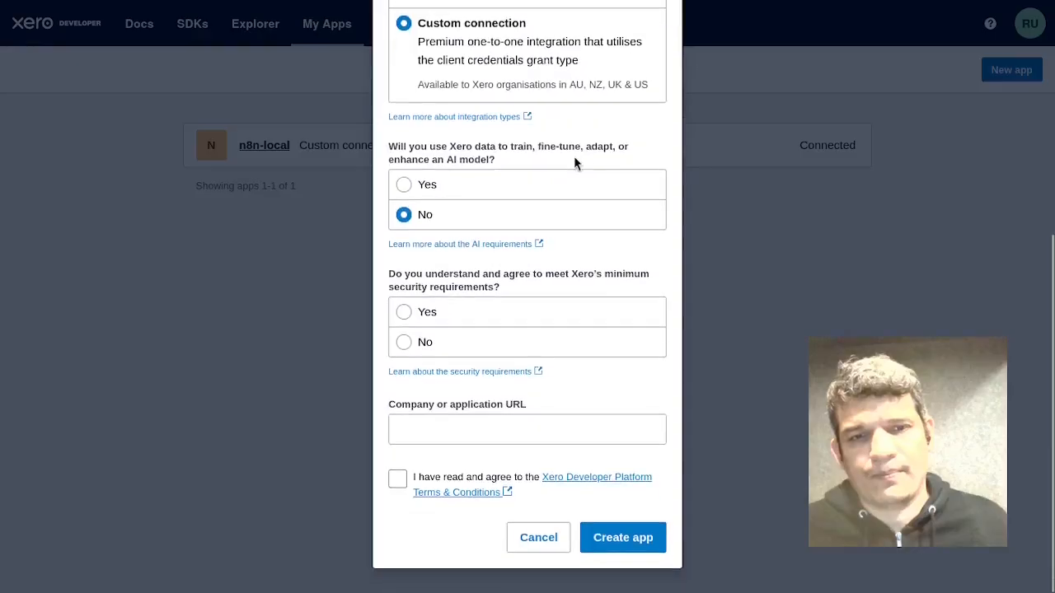
left_click(519, 322)
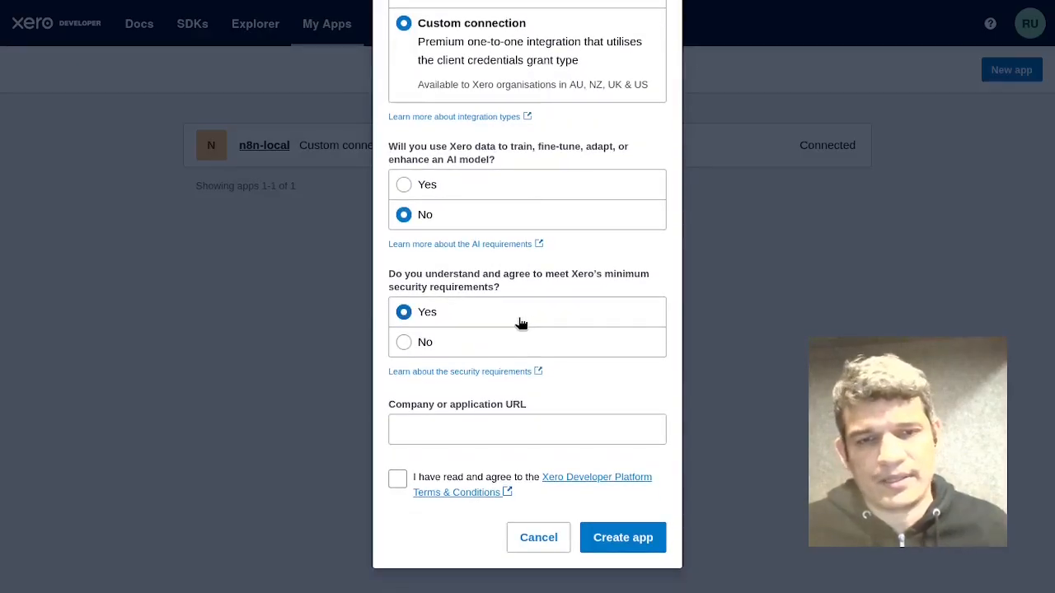
left_click(555, 422)
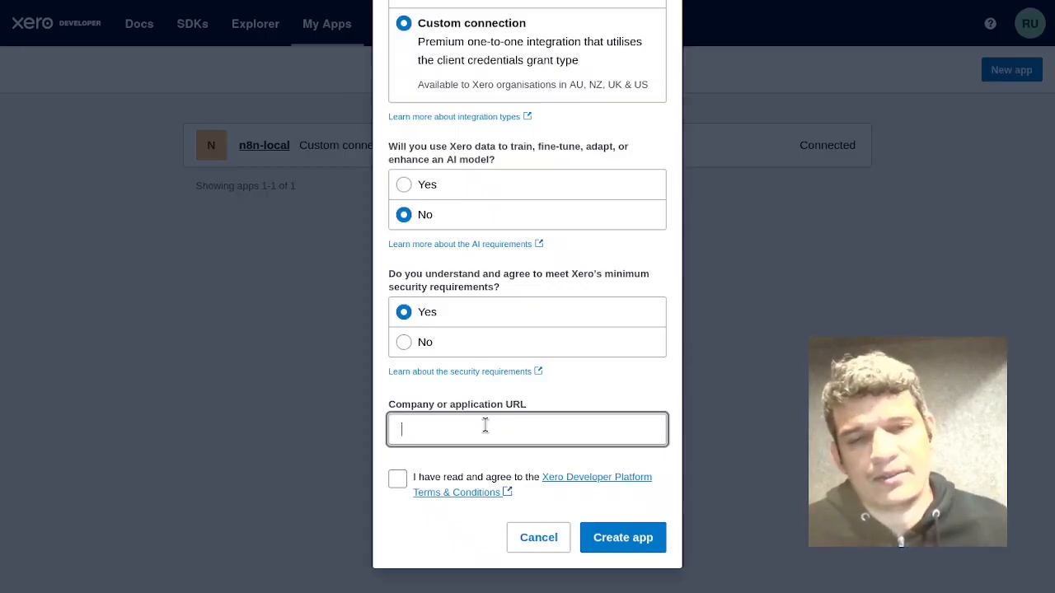
left_click(524, 568)
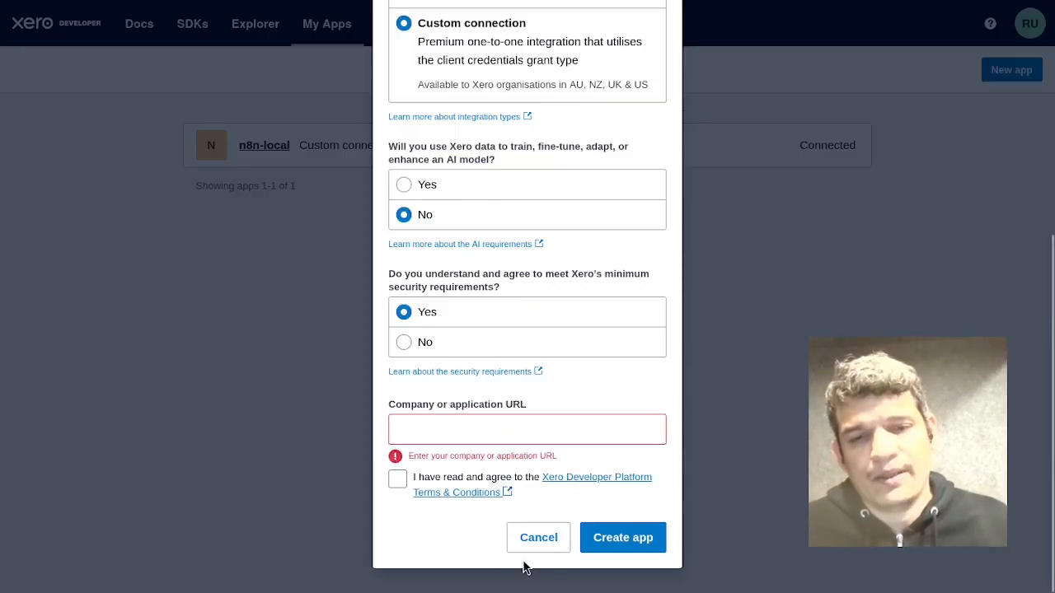
Cancel the new app and open the configuration page of the existing n8n-local app.
left_click(535, 540)
left_click(736, 148)
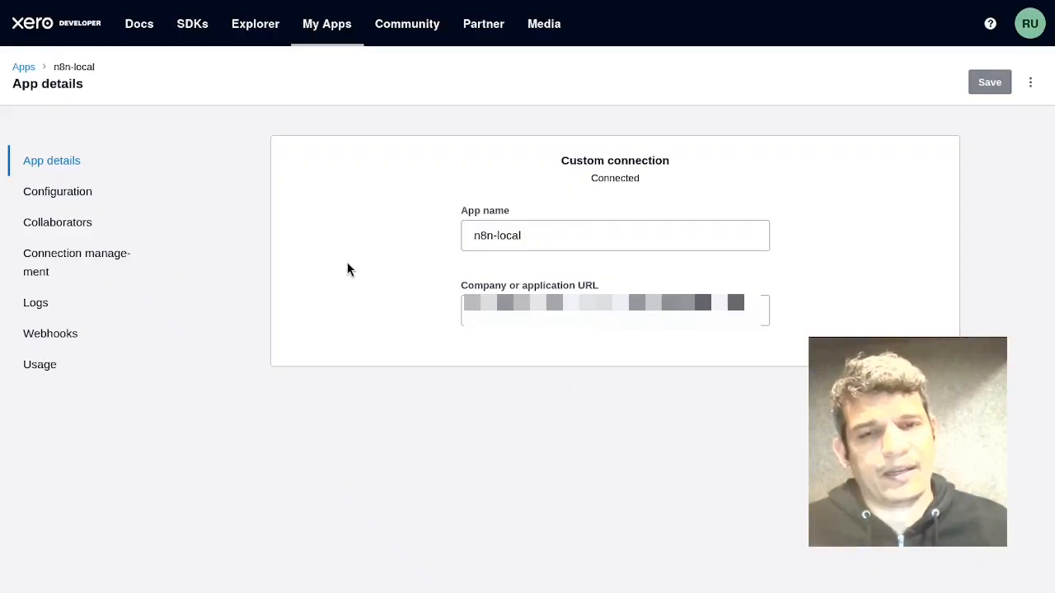
left_click(101, 201)
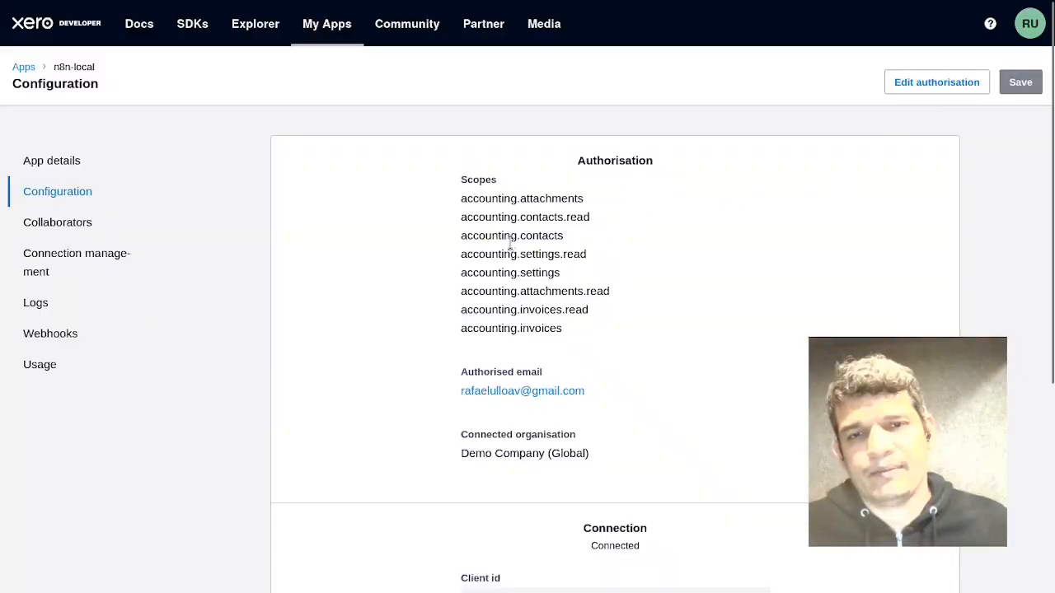
Review the n8n-local app's authorisation scopes and connection credentials without updating anything.
left_click(938, 82)
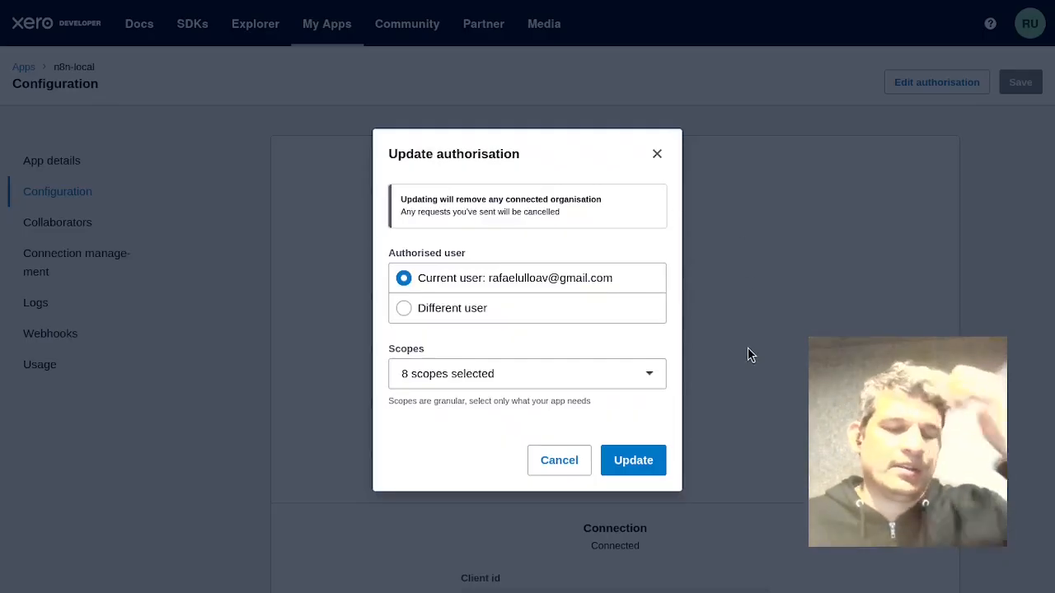
left_click(588, 381)
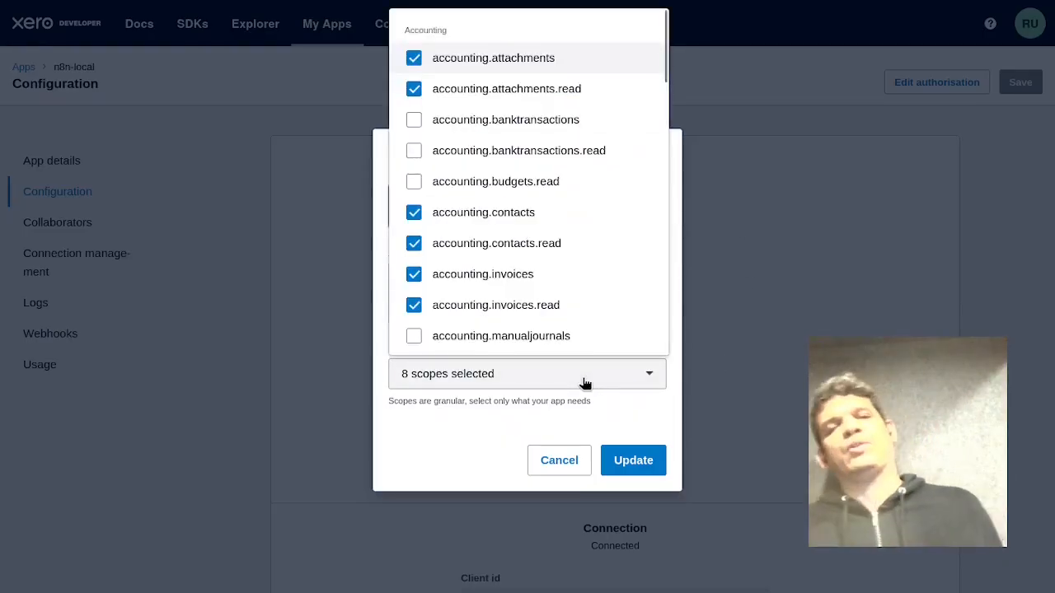
left_click(585, 382)
left_click(554, 462)
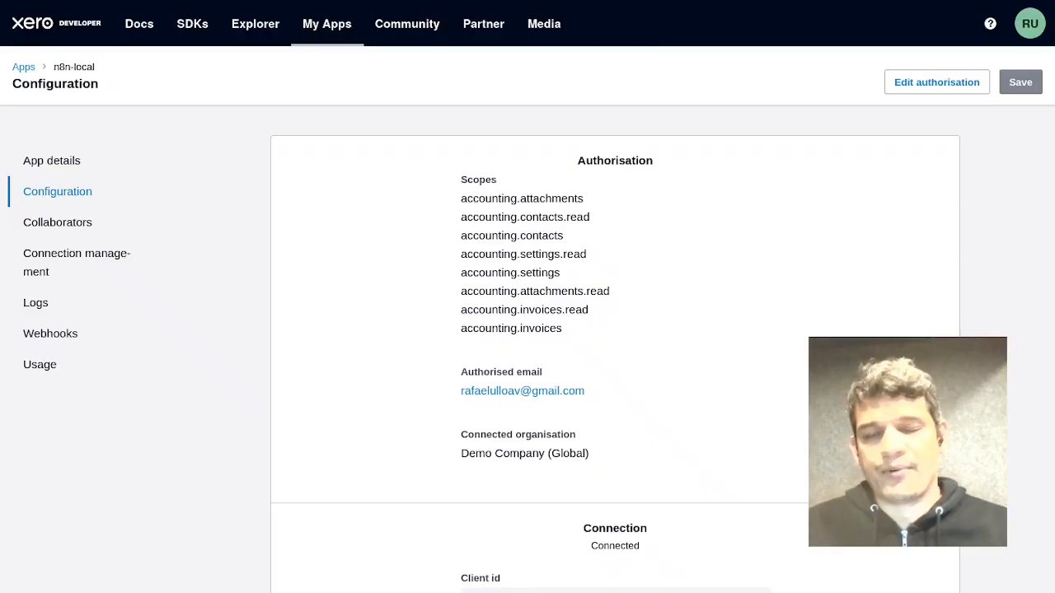
scroll(615, 330, "down", 3)
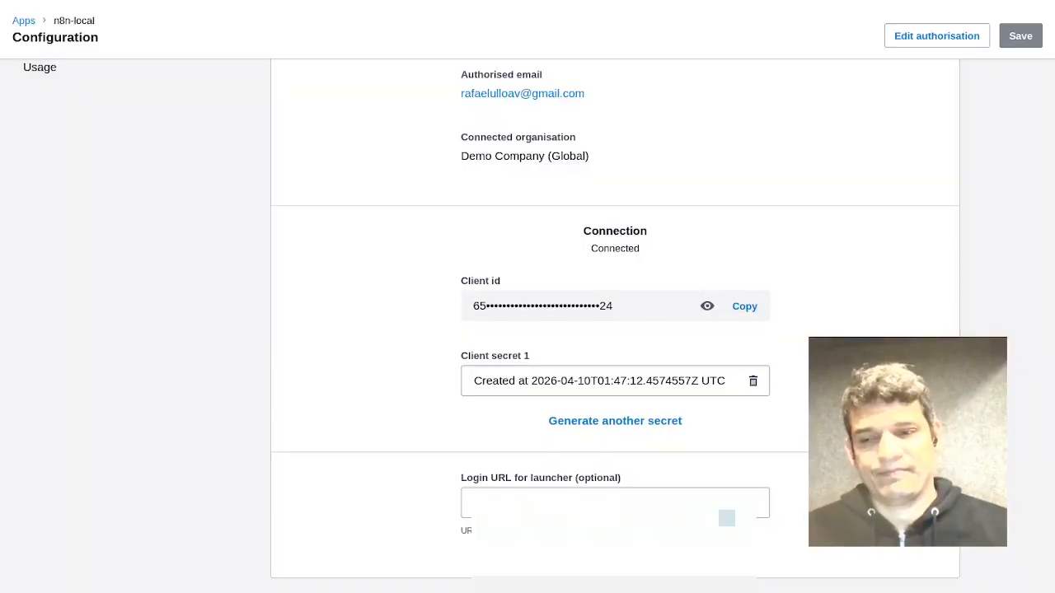
scroll(528, 297, "up", 4)
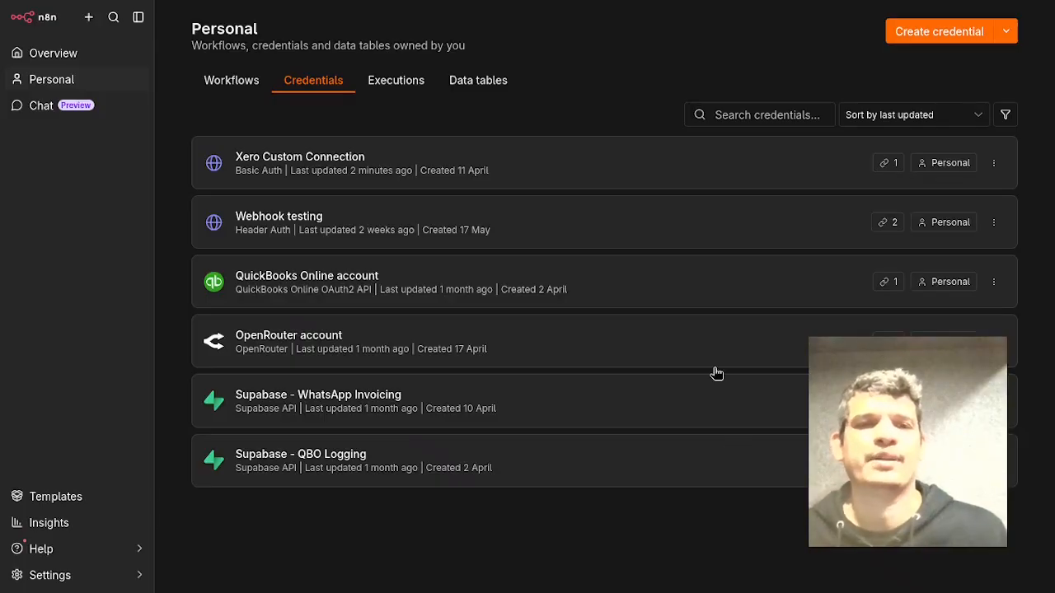
Open and close the Xero Custom Connection, Webhook testing and OpenRouter credentials in n8n to review their settings.
left_click(627, 179)
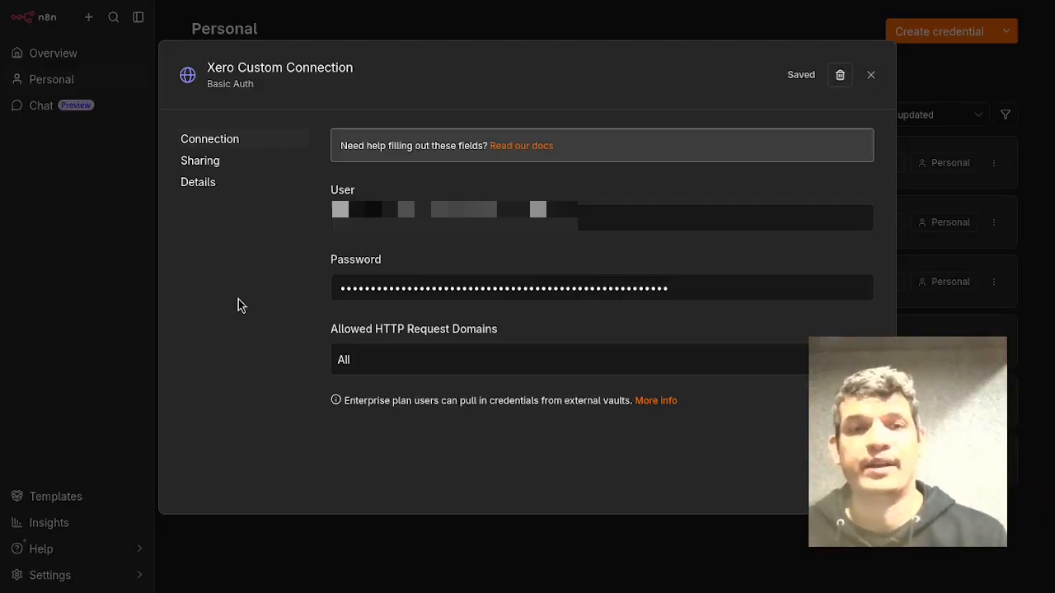
left_click(868, 76)
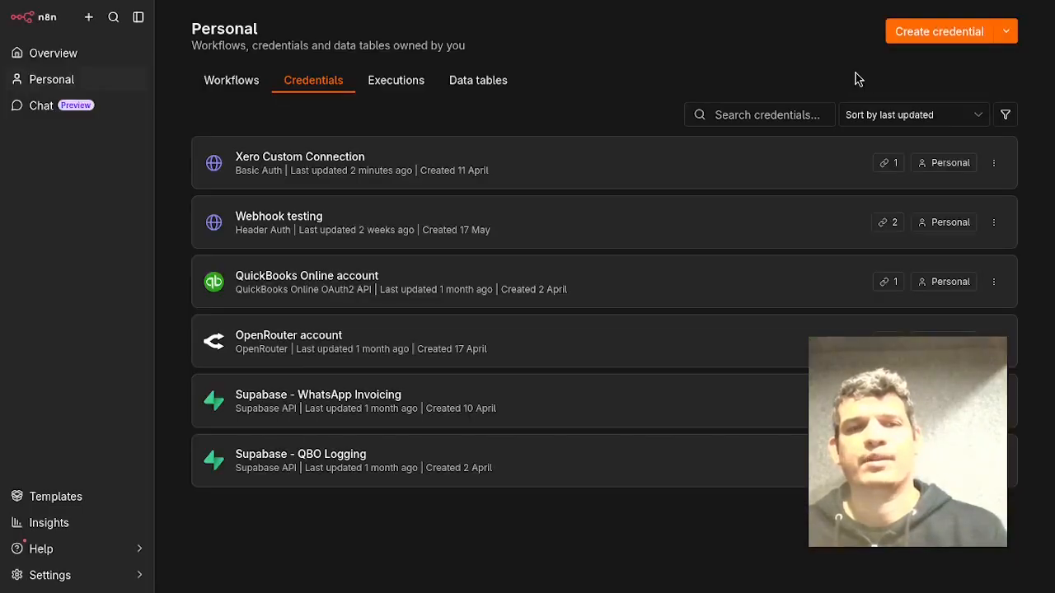
left_click(634, 229)
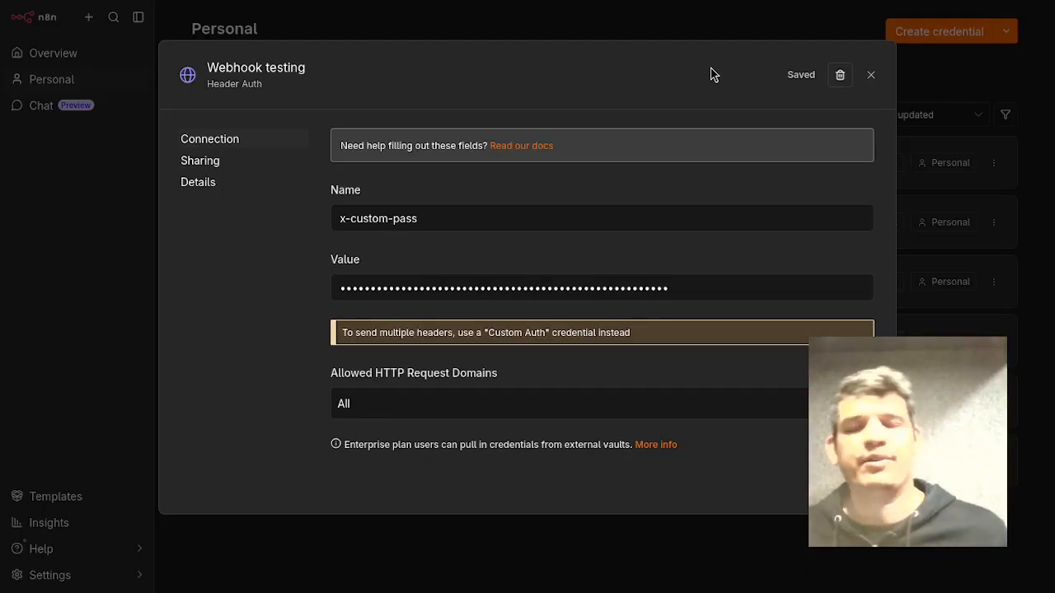
left_click(507, 224)
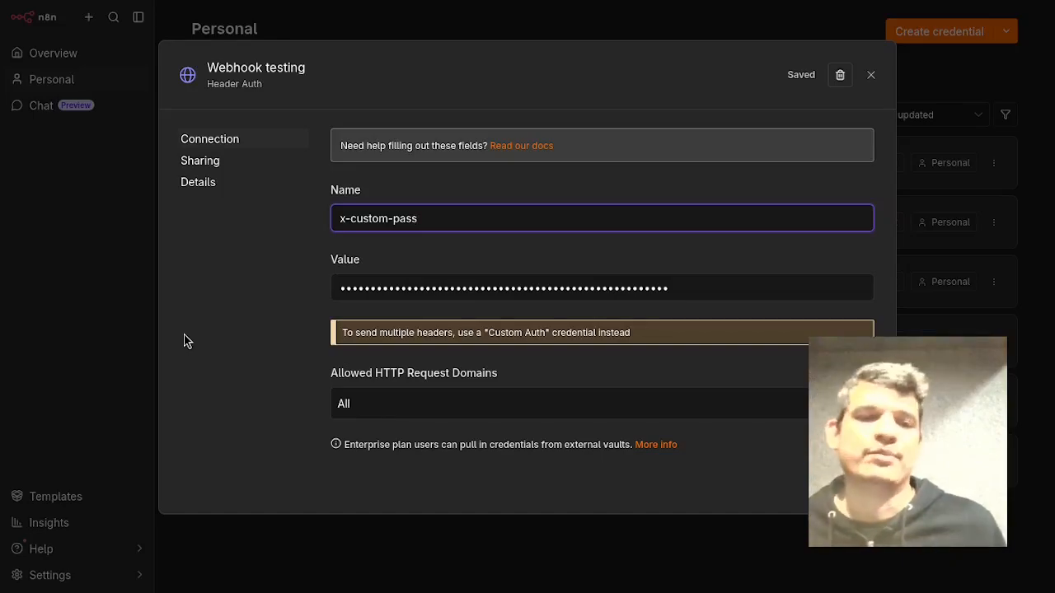
left_click(871, 77)
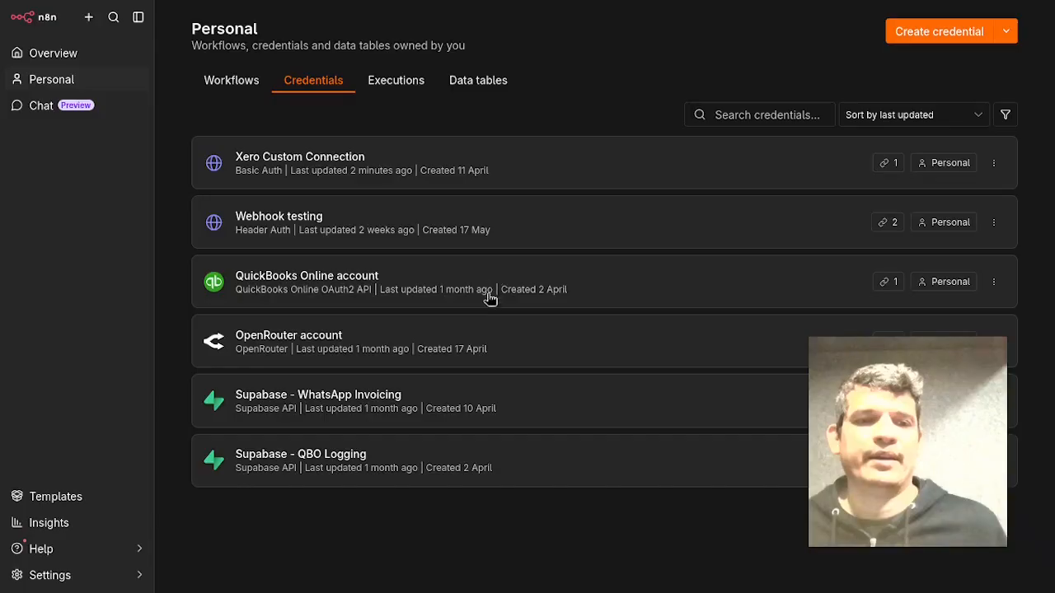
left_click(723, 344)
mouse_move(1045, 285)
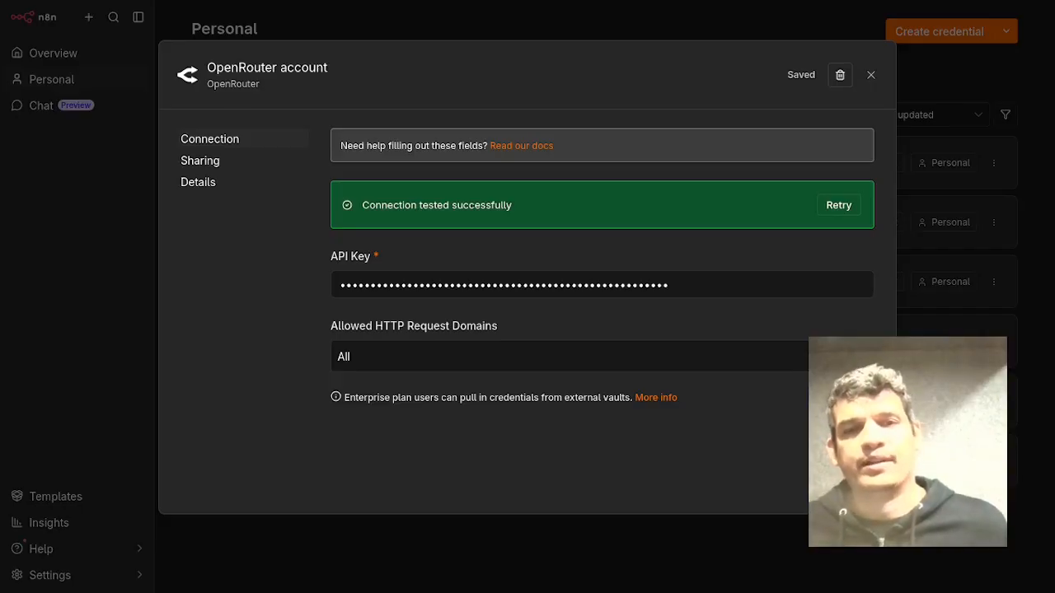
left_click(871, 76)
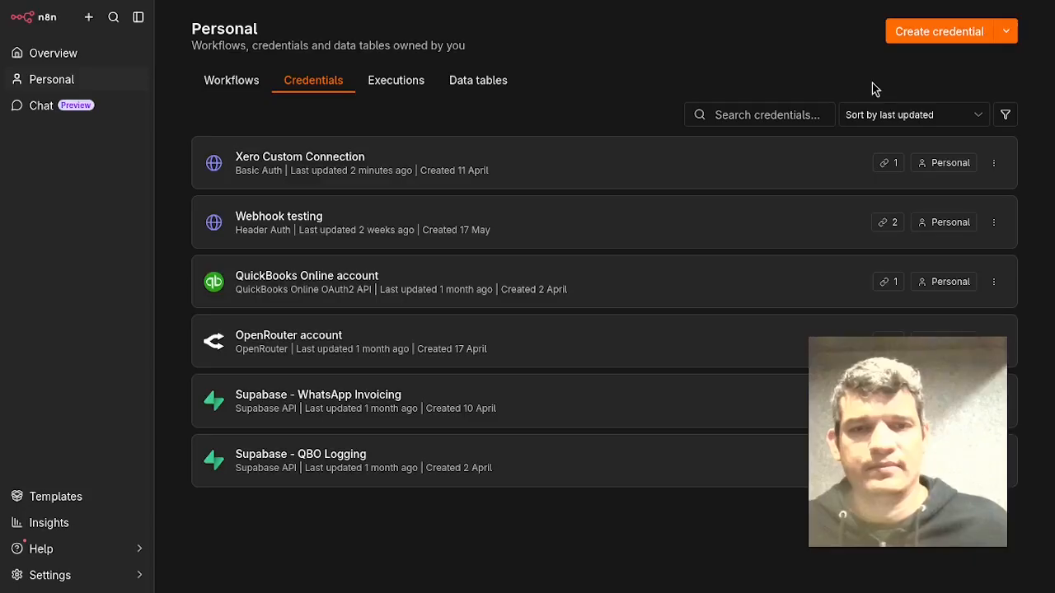
Open the Supabase - WhatsApp Invoicing credential and compare its host with the WhatsApp_invoicing project URL in Supabase.
left_click(634, 407)
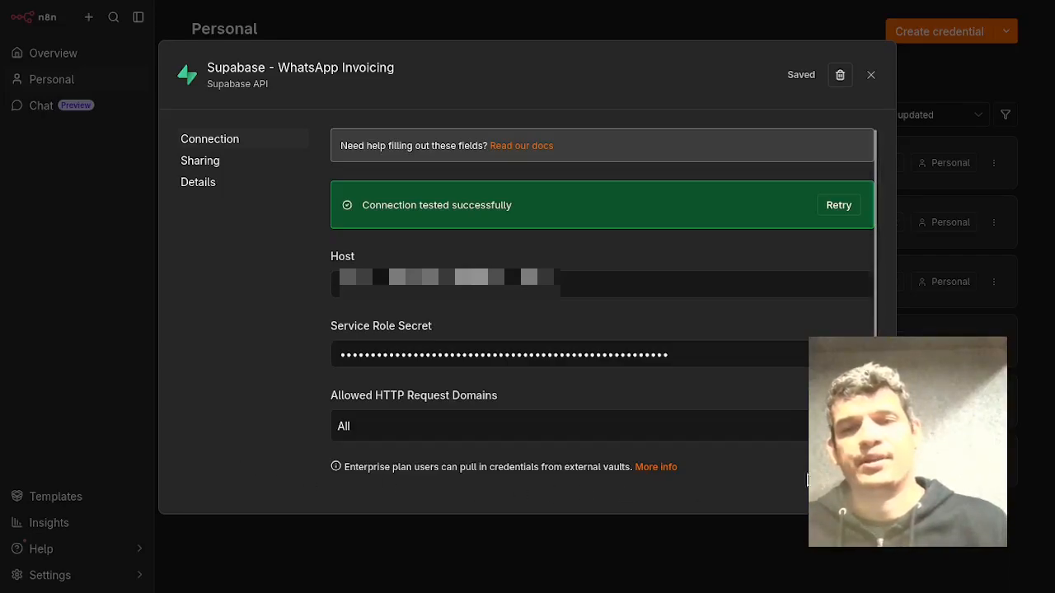
mouse_move(1048, 338)
left_click(973, 168)
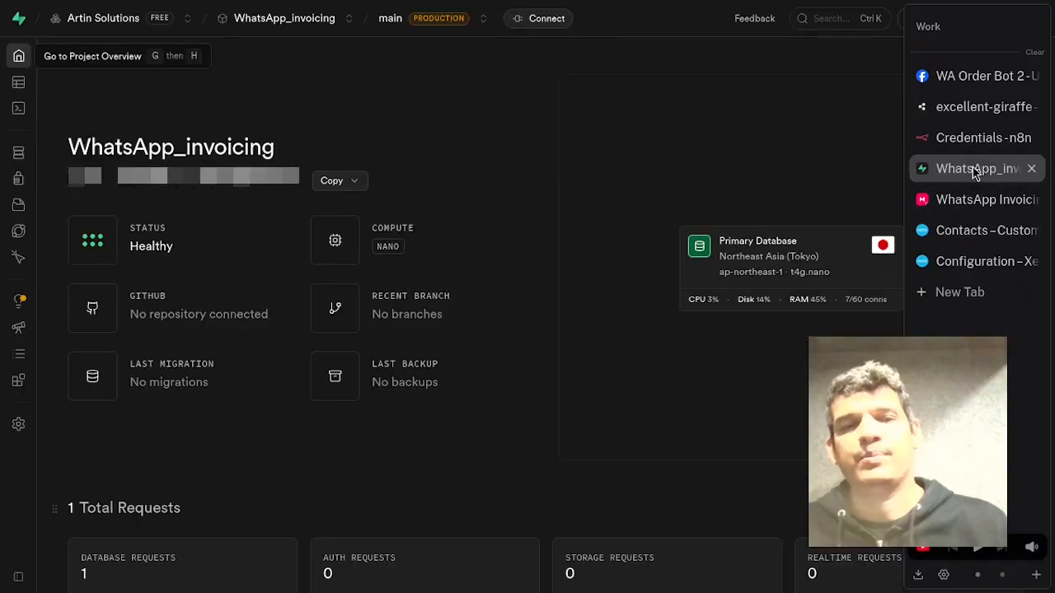
mouse_move(51, 64)
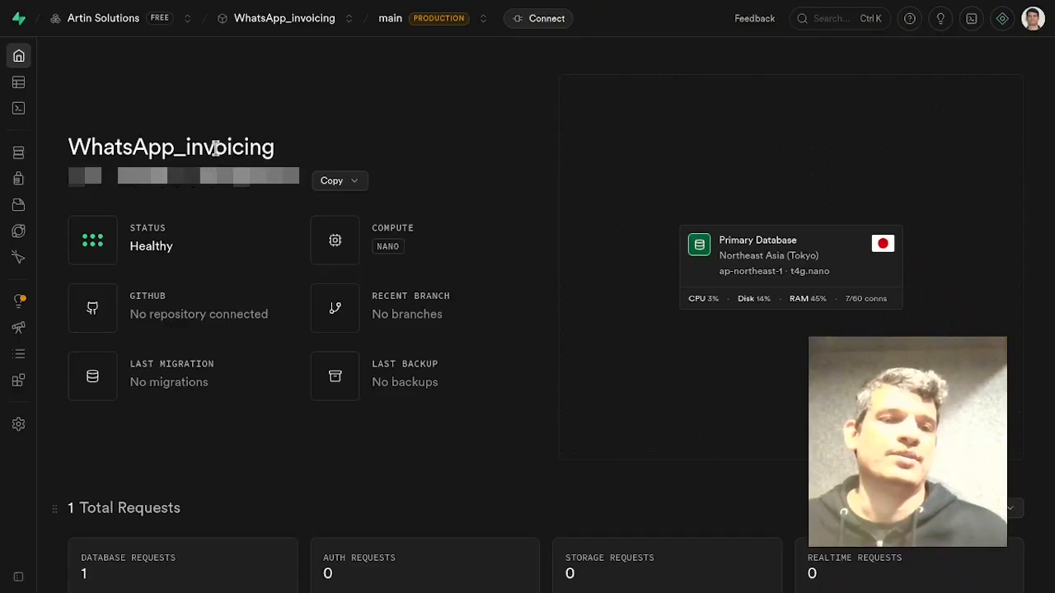
double_click(184, 185)
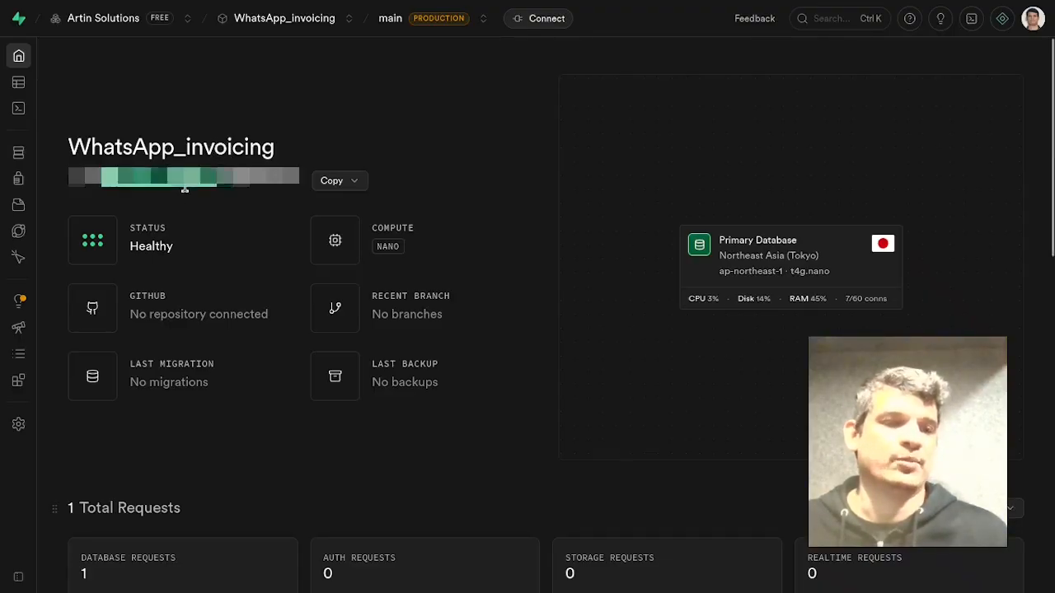
left_click(462, 122)
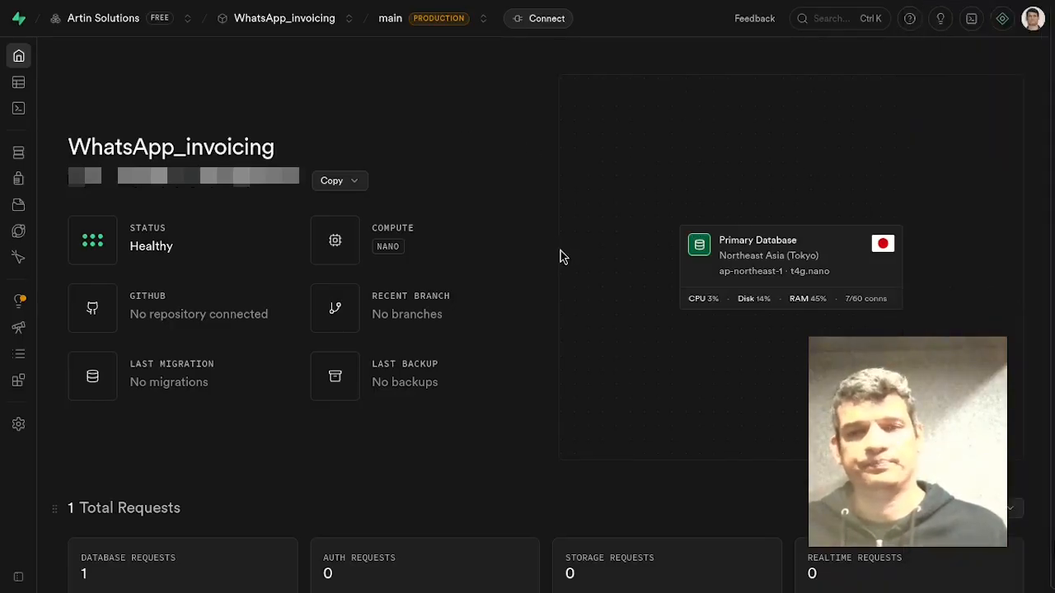
mouse_move(995, 188)
left_click(971, 135)
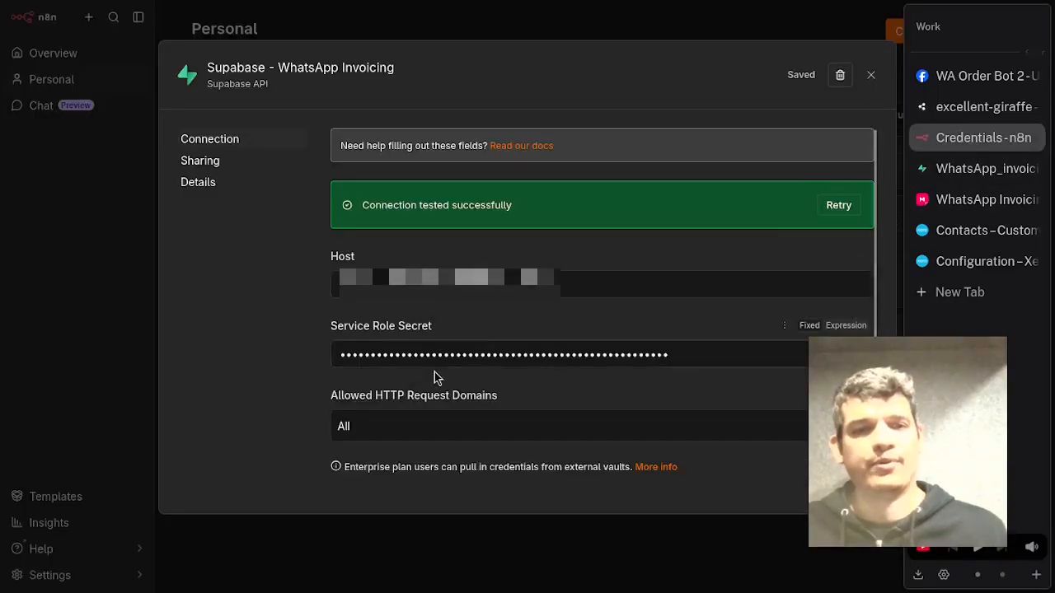
Check the WhatsApp_invoicing project's API keys in Supabase project settings, then close the Supabase credential in n8n.
mouse_move(1001, 198)
left_click(959, 172)
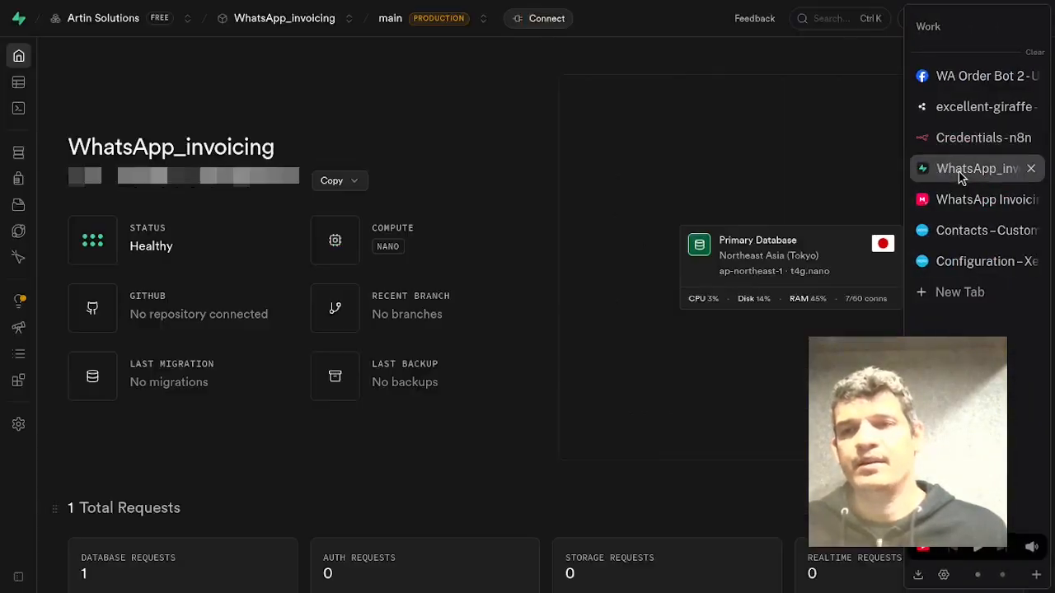
mouse_move(20, 229)
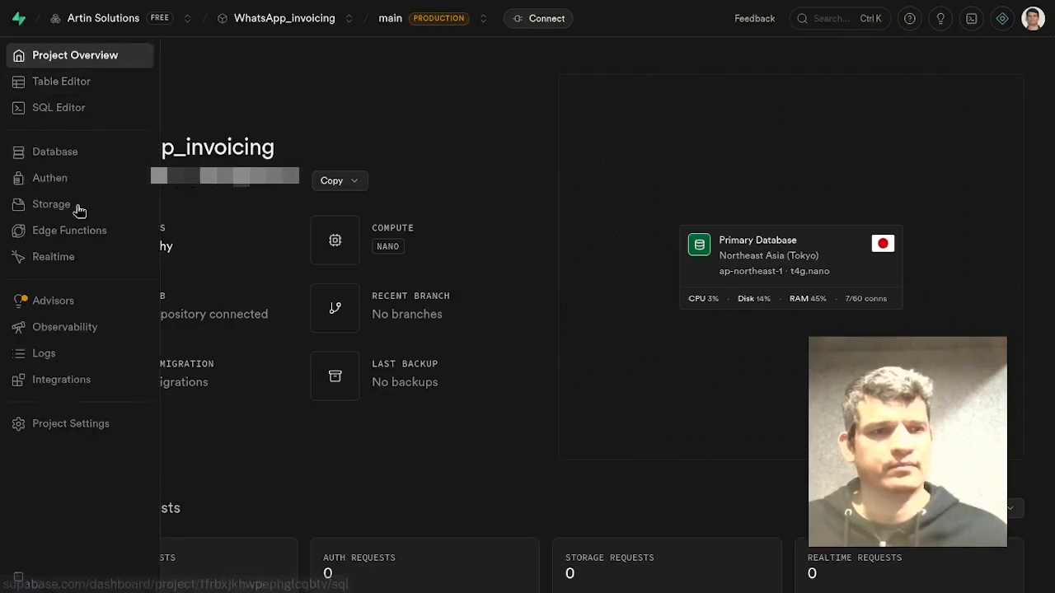
left_click(68, 441)
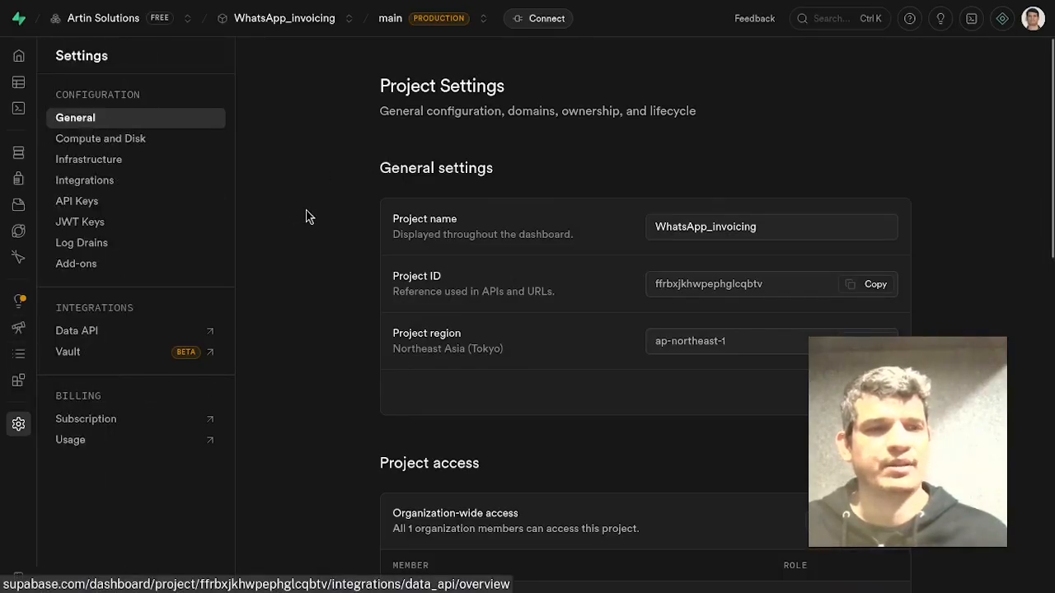
left_click(138, 208)
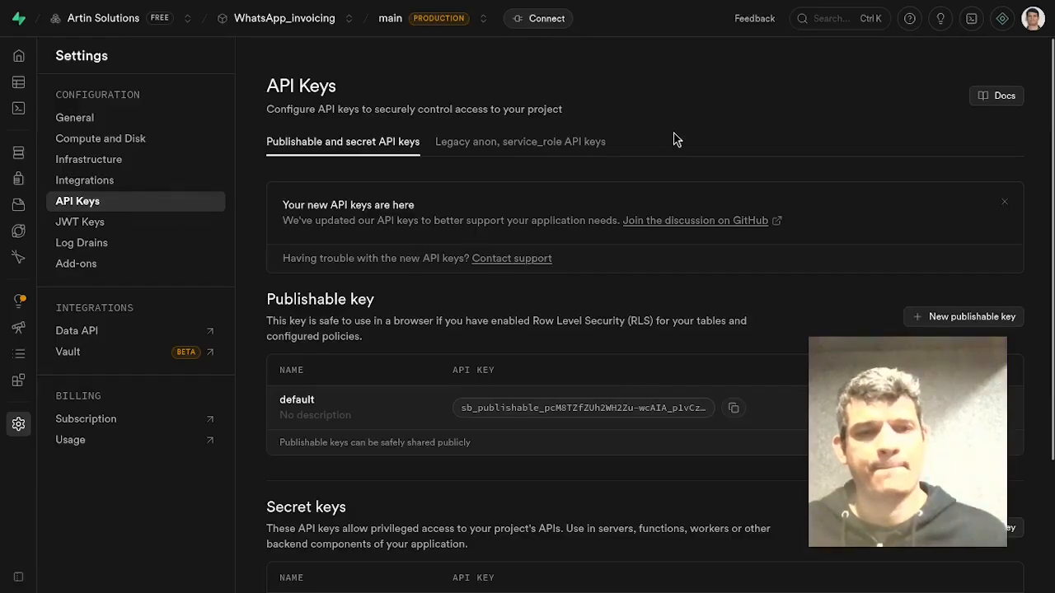
scroll(837, 198, "down", 2)
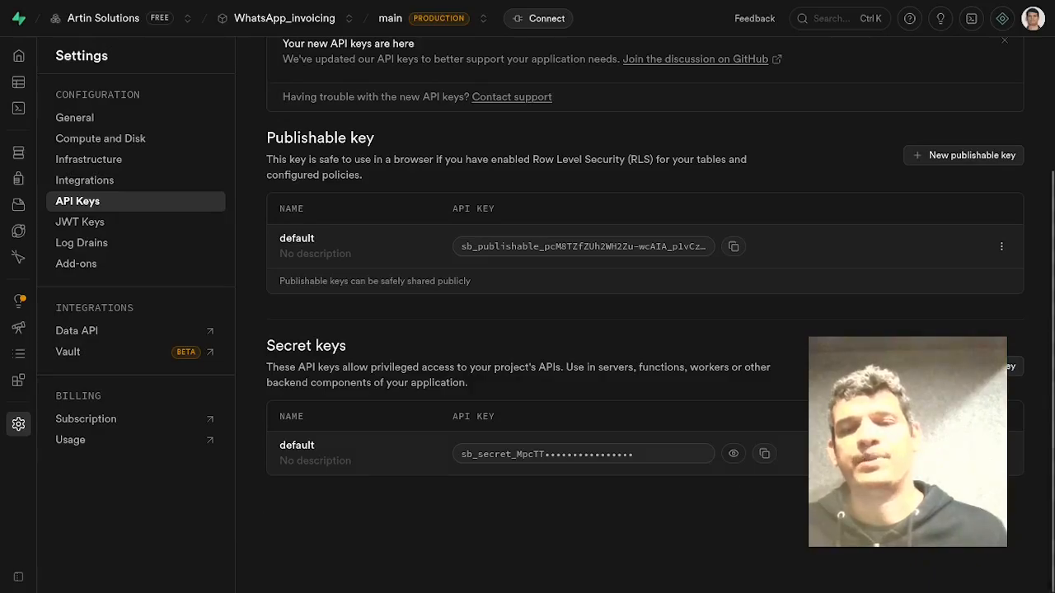
mouse_move(1052, 165)
left_click(983, 139)
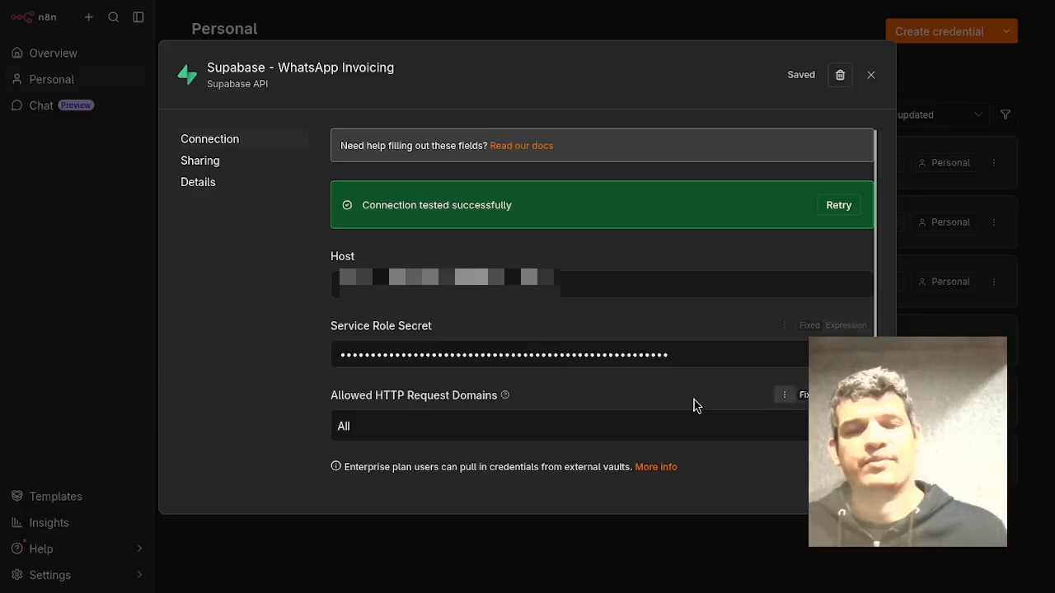
left_click(871, 76)
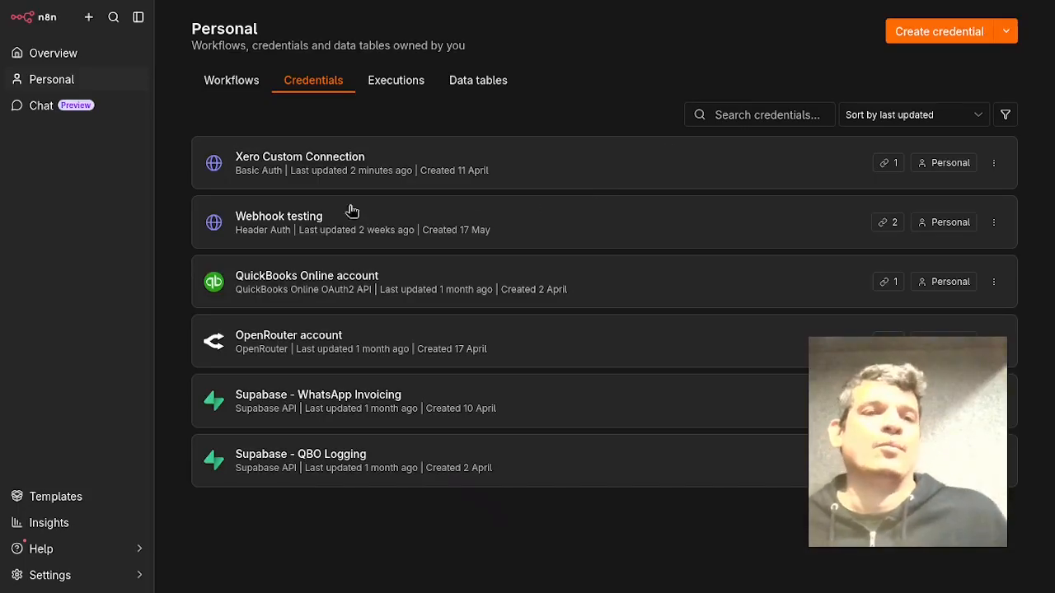
Open the Xero — Get Token workflow inside the WA Invoicing workflow folder.
left_click(252, 89)
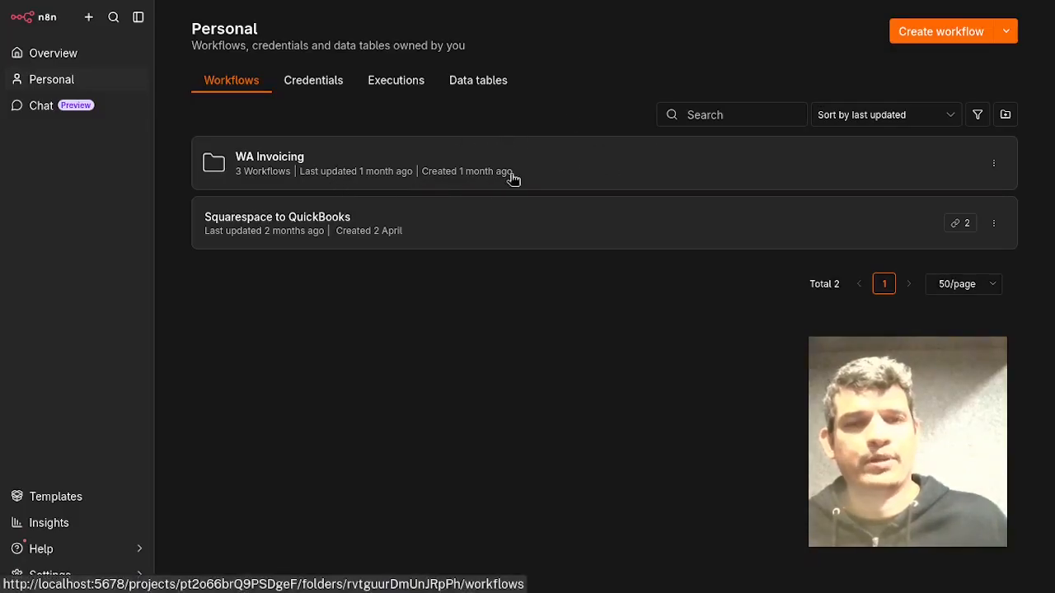
left_click(589, 170)
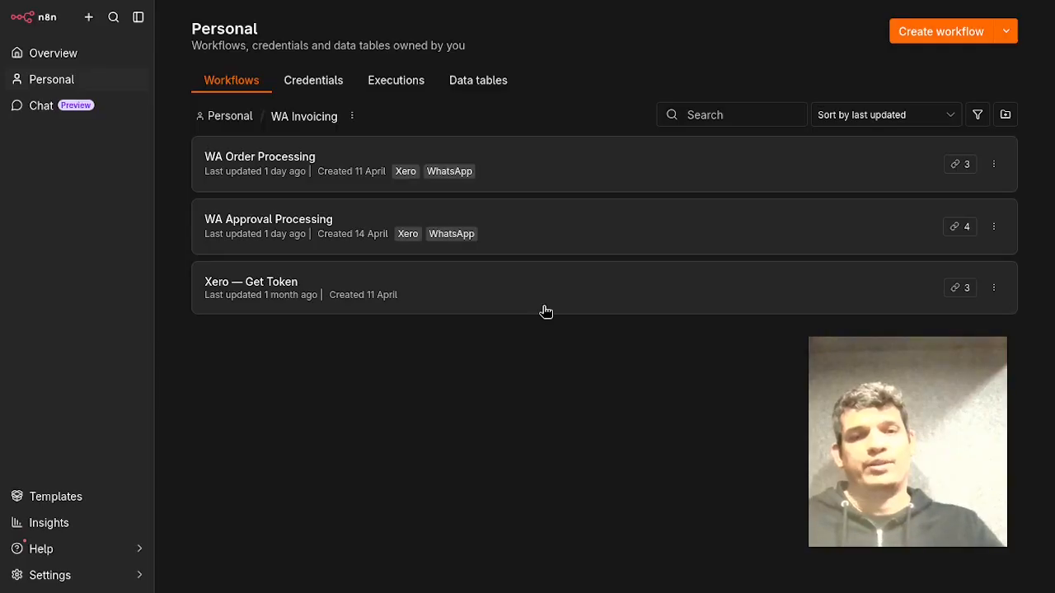
left_click(544, 311)
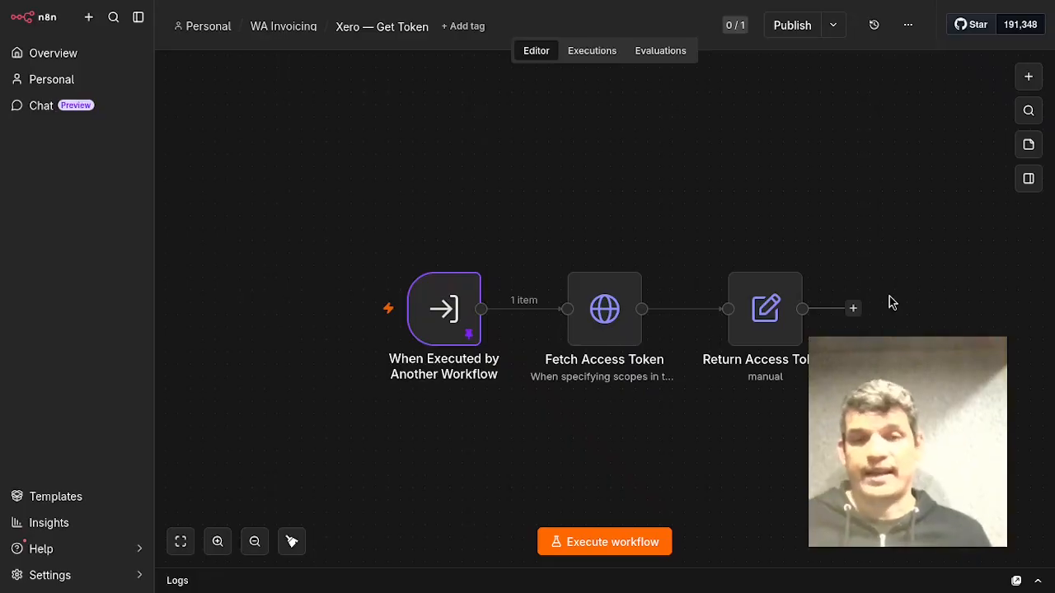
Open the Fetch Access Token node and review its method, URL, authentication, headers and body settings.
mouse_move(622, 337)
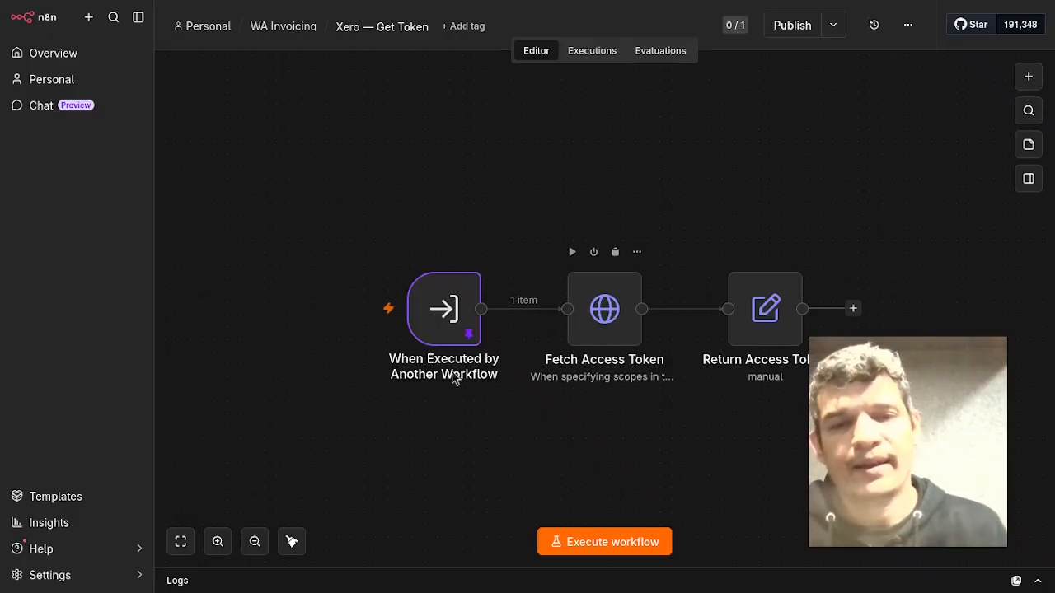
left_click(605, 329)
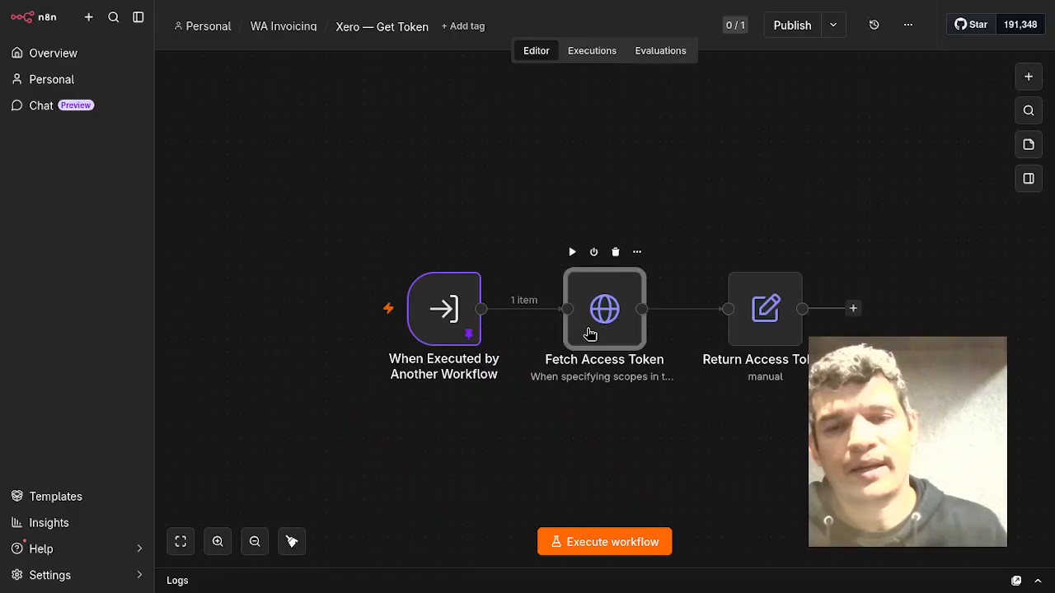
double_click(591, 335)
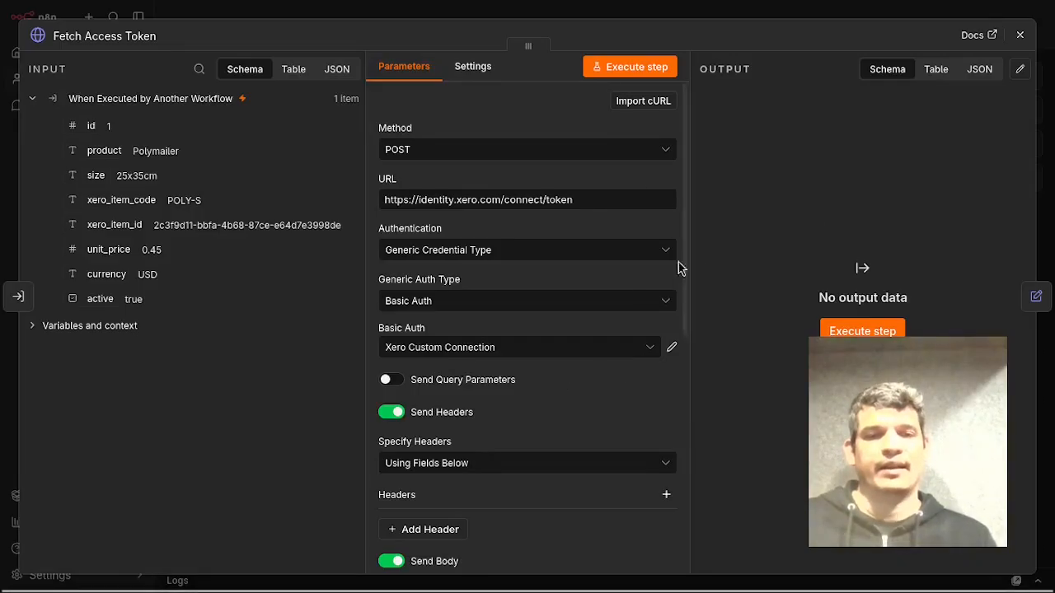
scroll(588, 231, "down", 5)
scroll(518, 240, "up", 2)
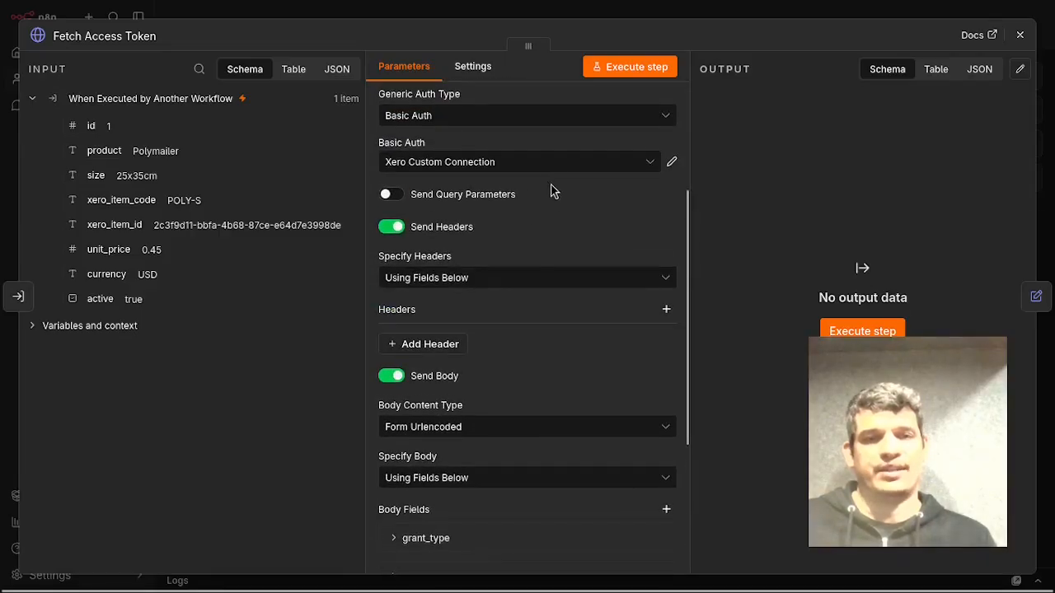
scroll(539, 233, "down", 1)
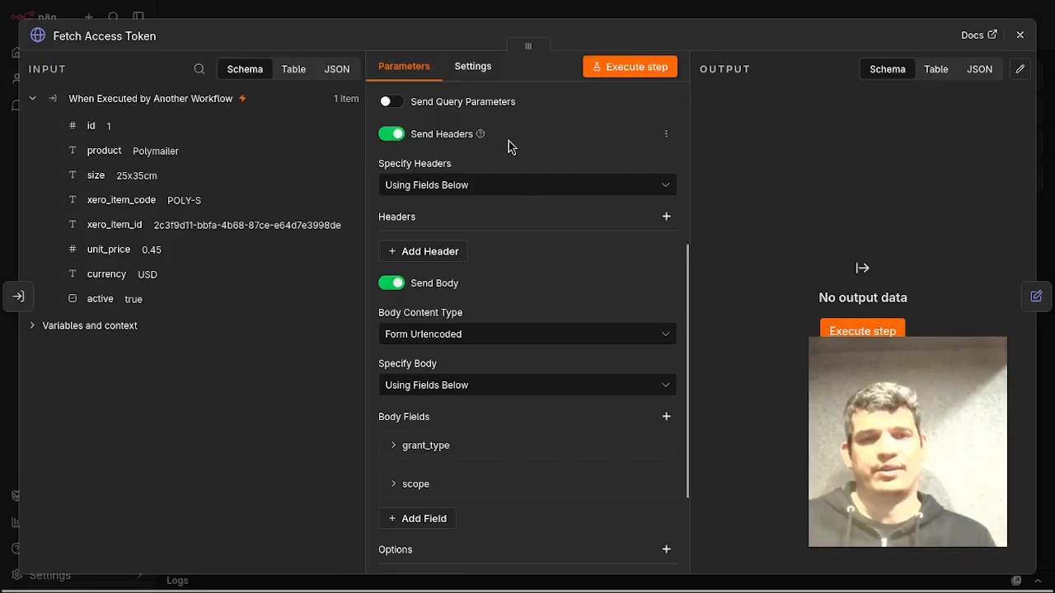
Expand the grant_type and scope body fields of the Fetch Access Token node to review their values.
scroll(567, 212, "down", 2)
scroll(567, 212, "up", 1)
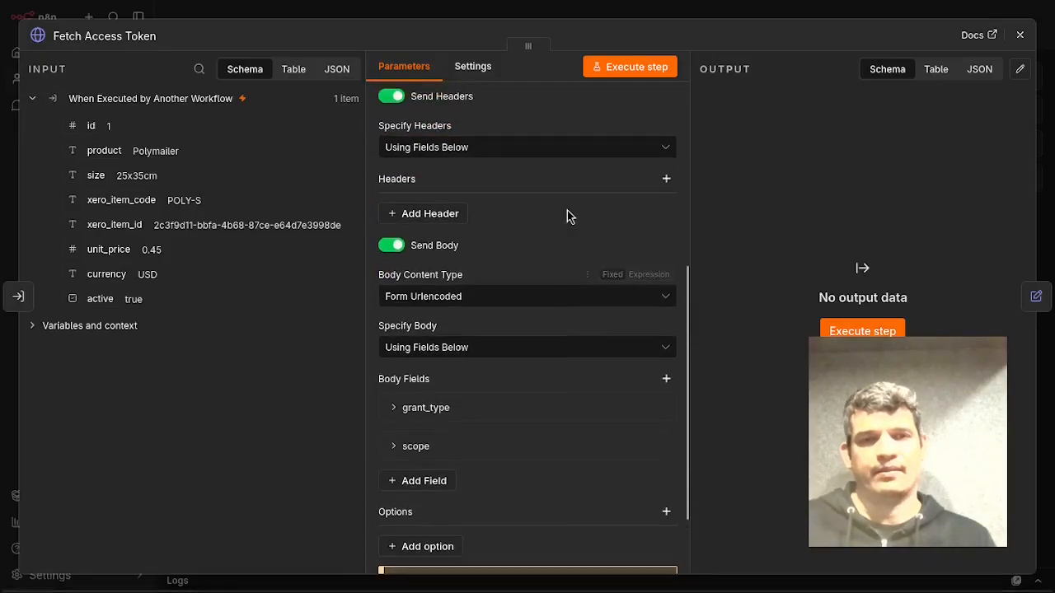
scroll(568, 271, "down", 2)
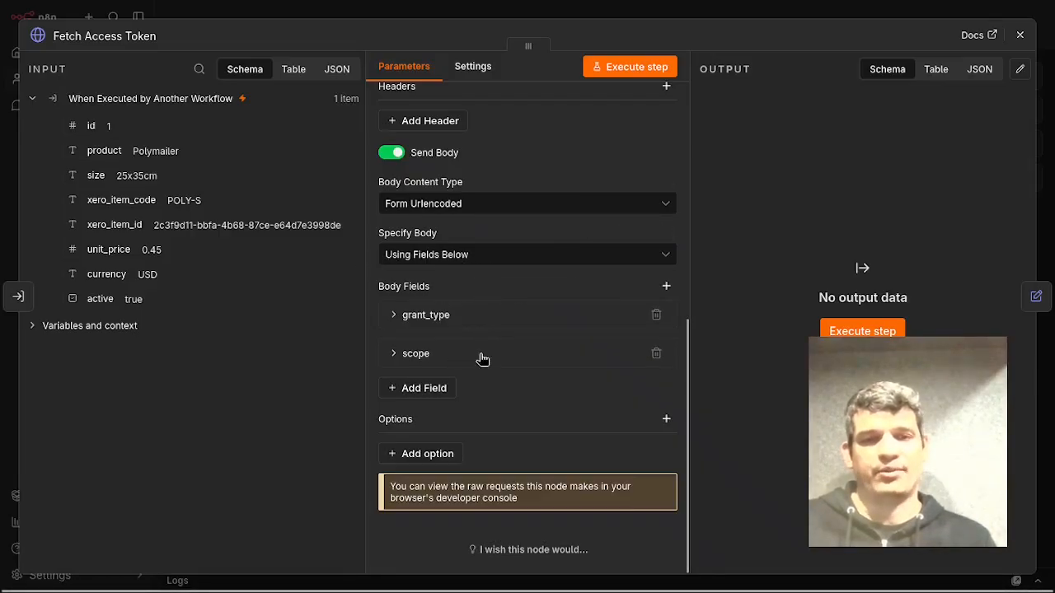
left_click(471, 322)
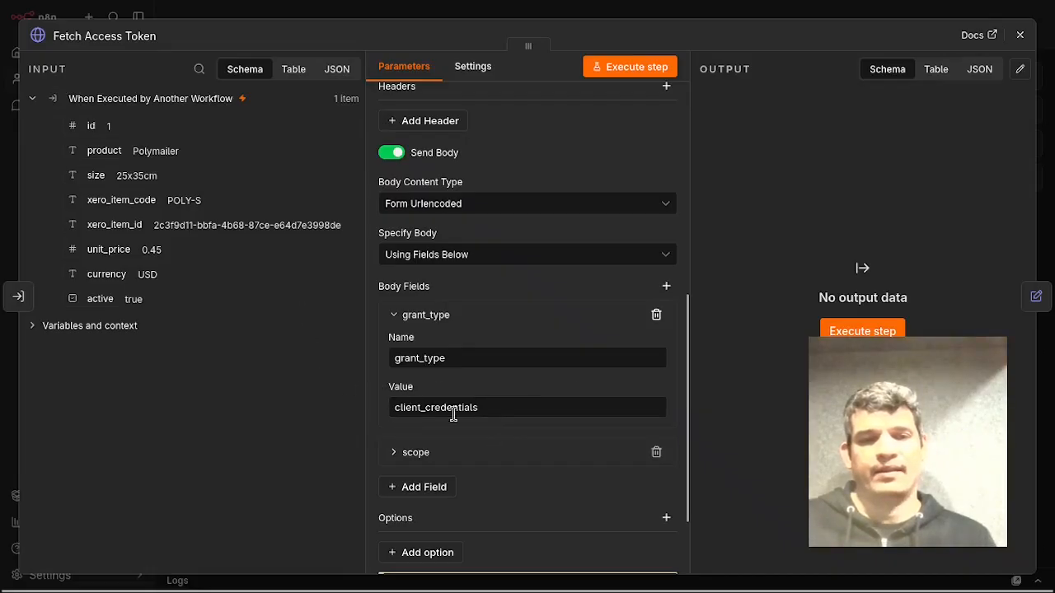
left_click(450, 466)
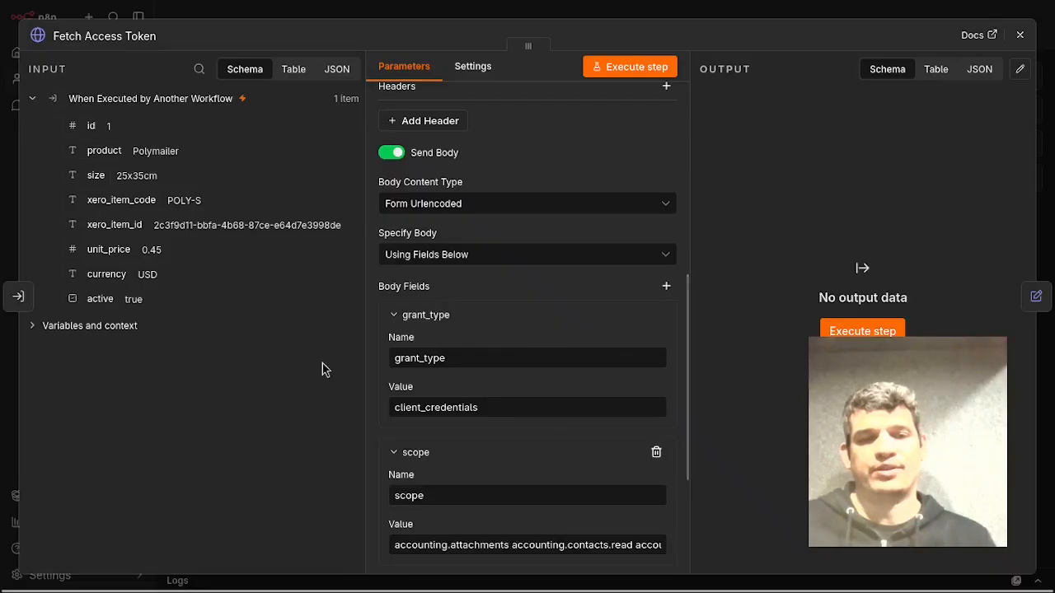
scroll(483, 326, "down", 1)
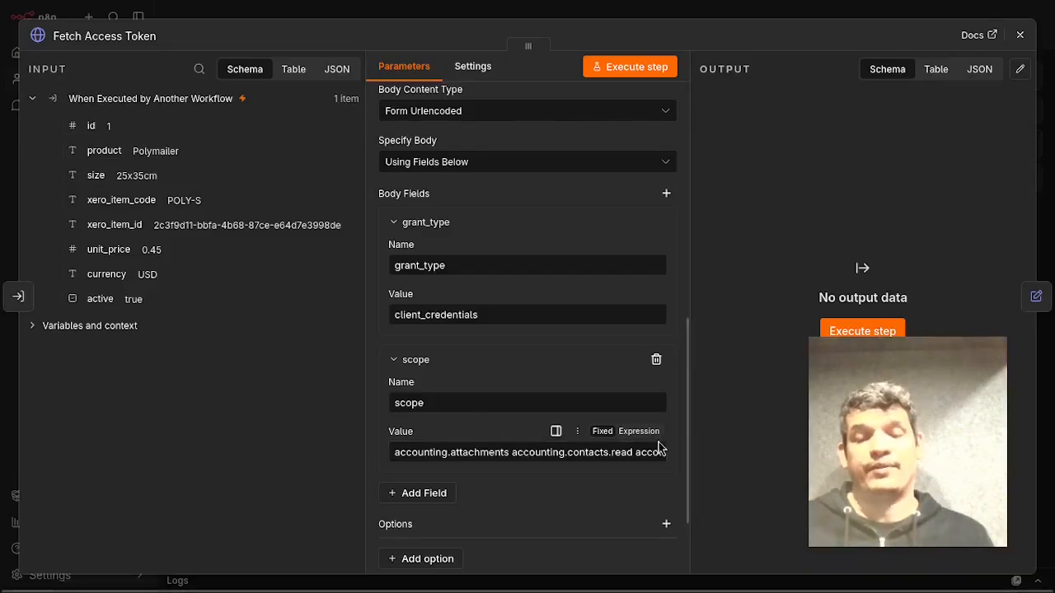
Switch to the Xero developer app configuration and compare its authorised scopes with the node's scope value.
mouse_move(1014, 138)
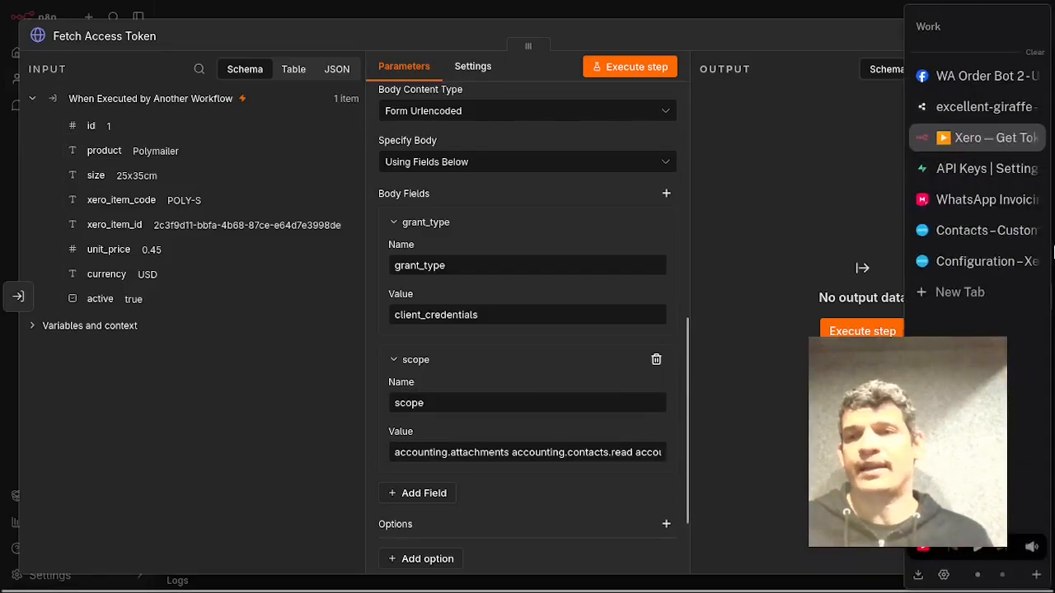
left_click(977, 268)
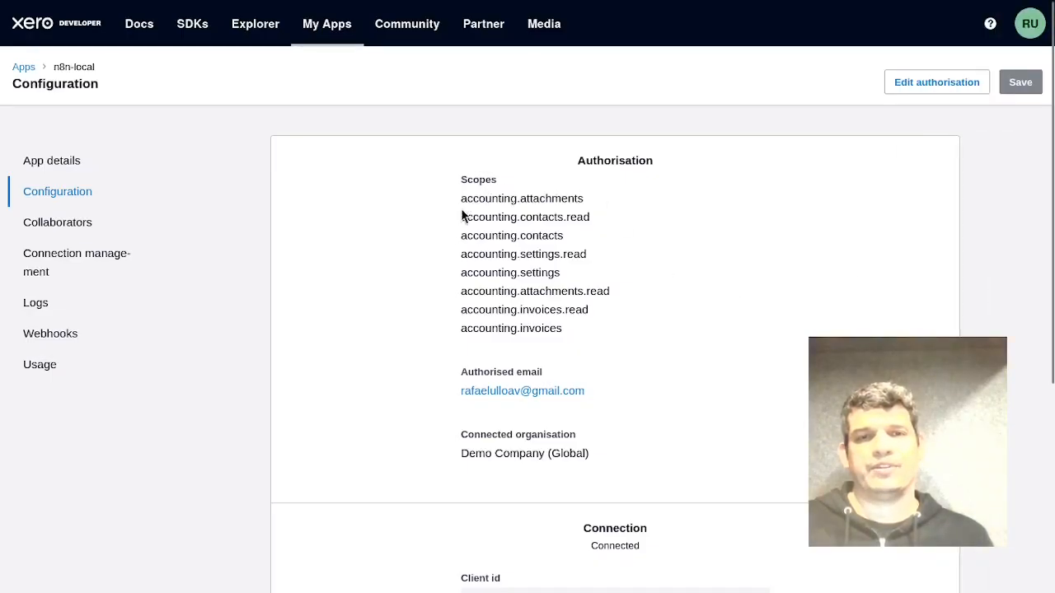
left_click_drag(460, 198, 585, 334)
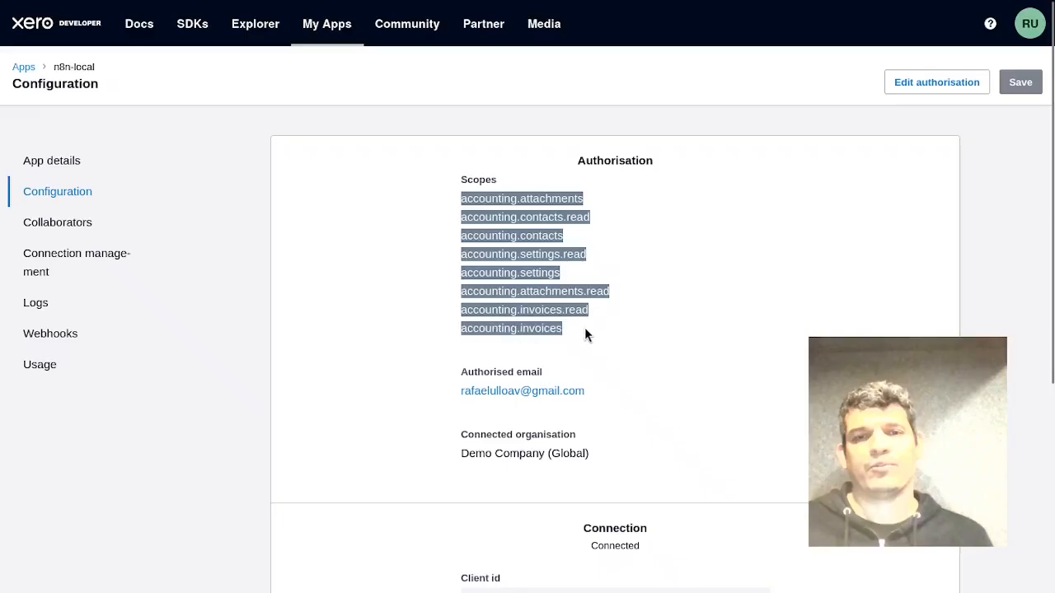
left_click(783, 331)
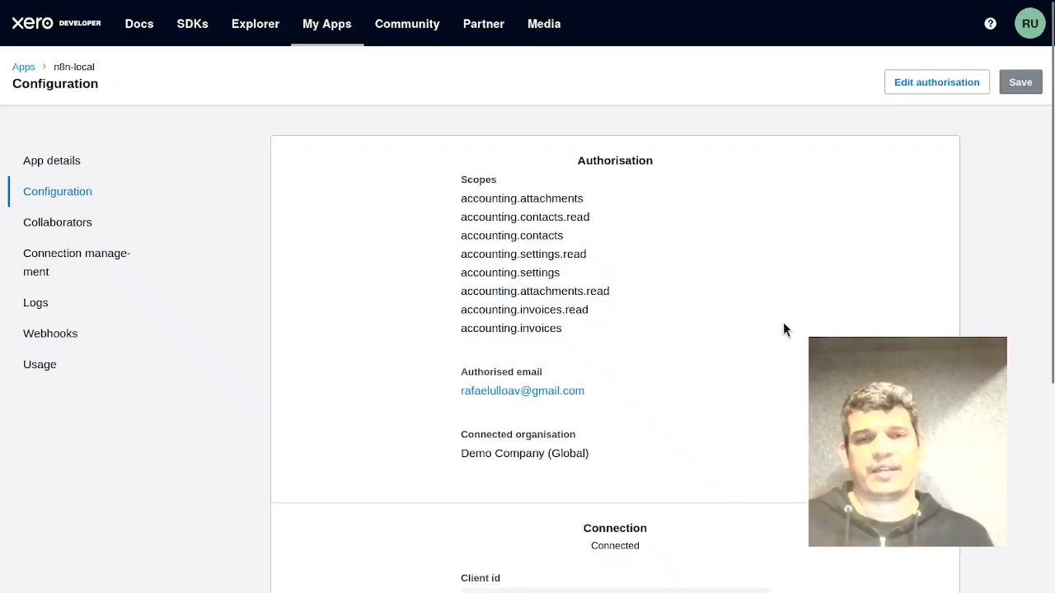
left_click_drag(614, 338, 445, 191)
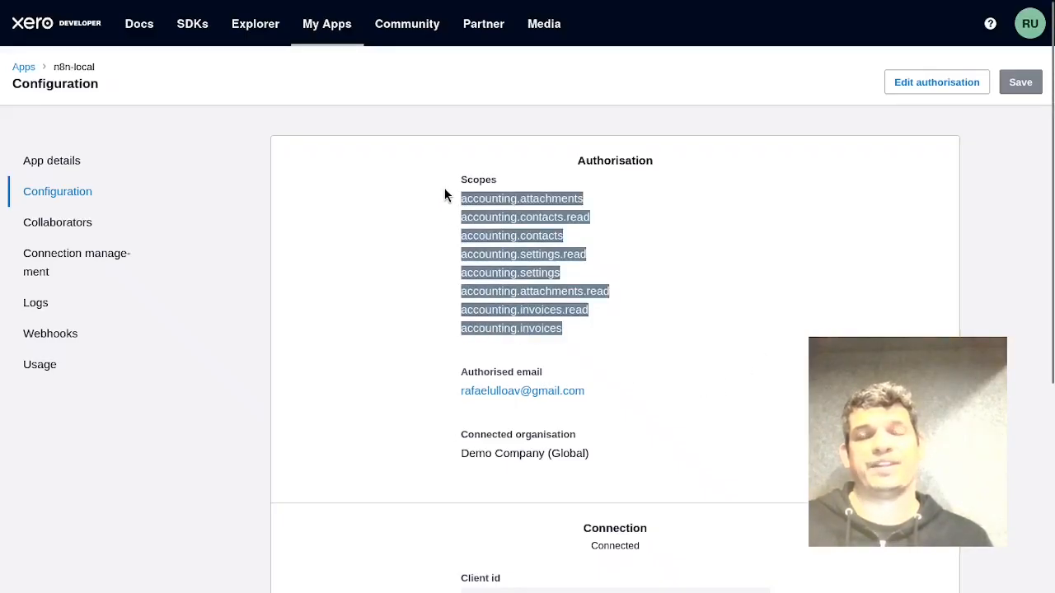
left_click(420, 235)
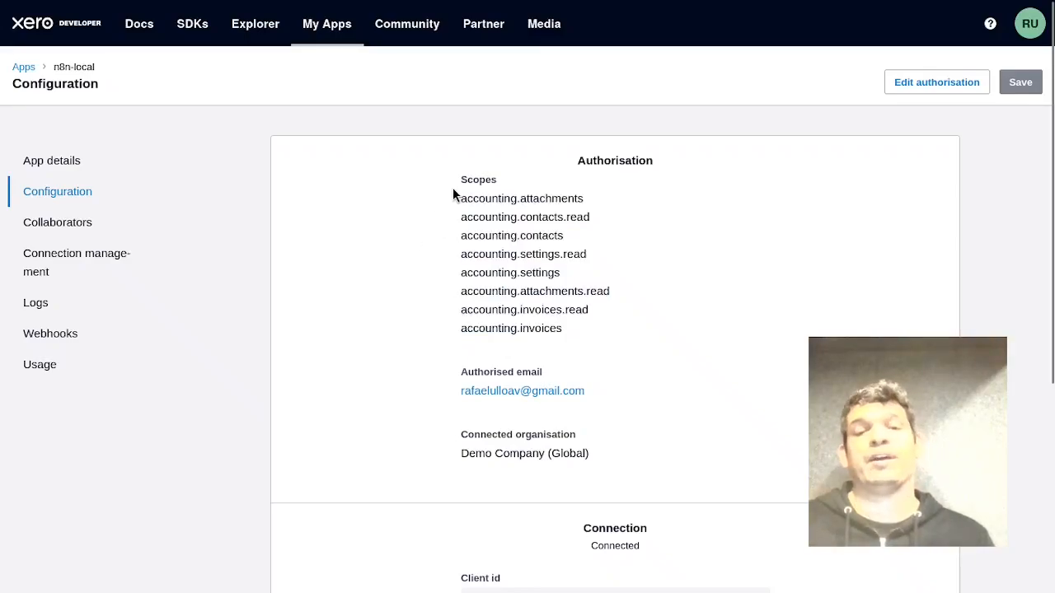
left_click_drag(437, 202, 591, 333)
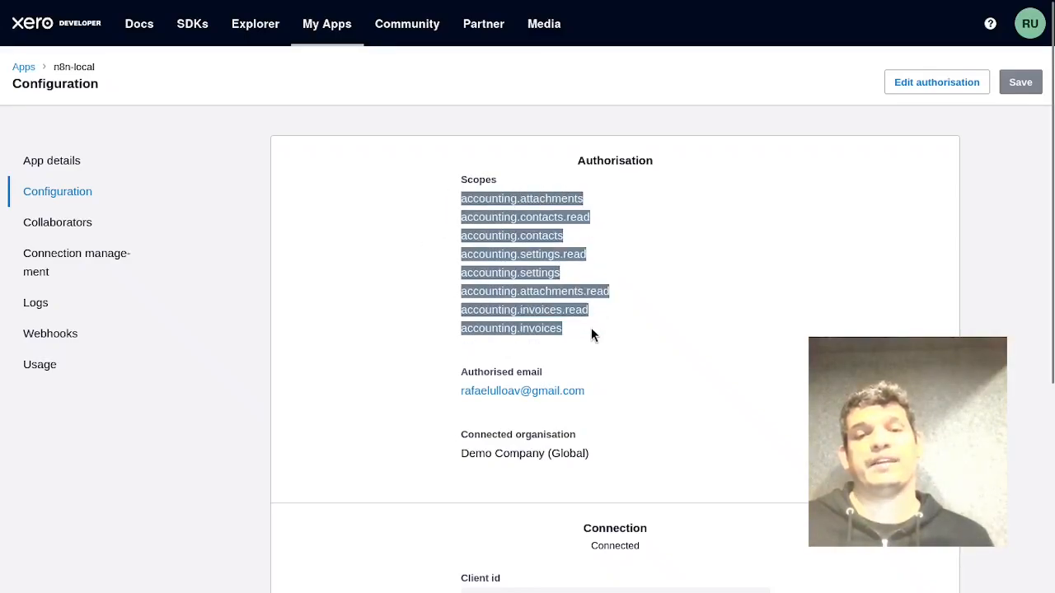
left_click(674, 346)
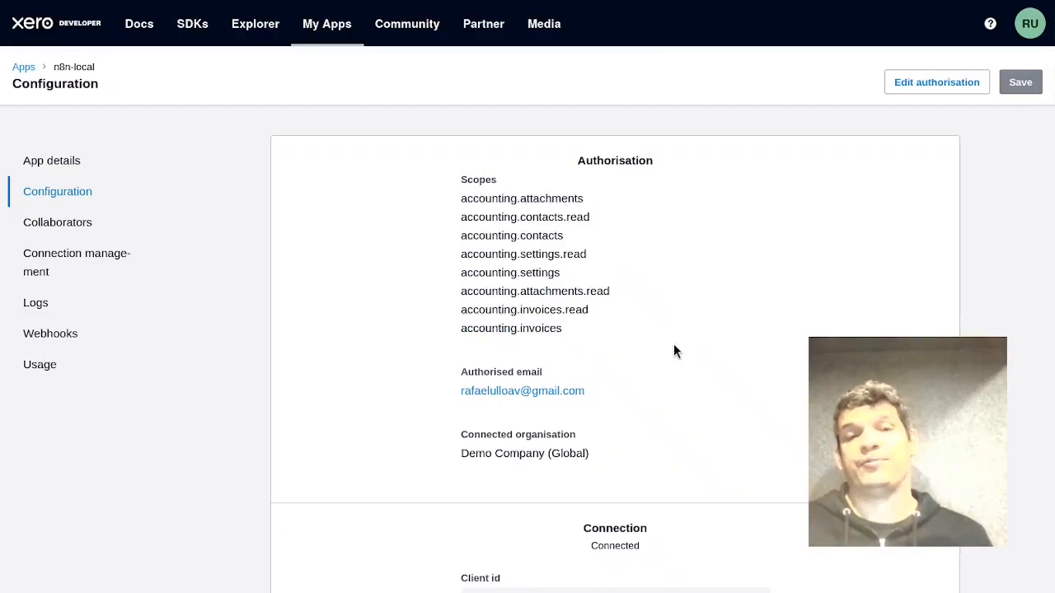
mouse_move(1052, 313)
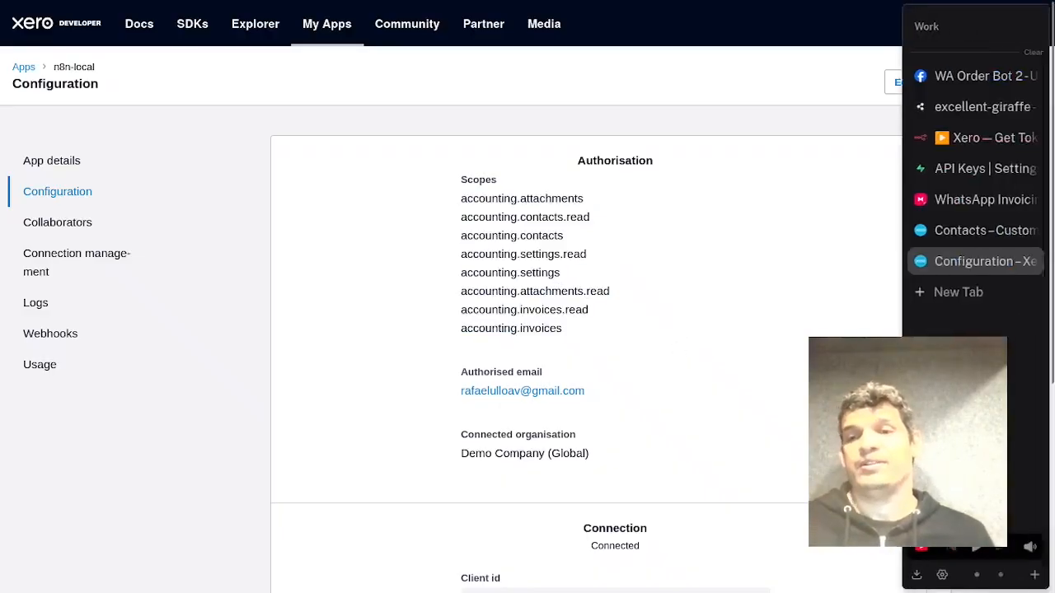
left_click(993, 137)
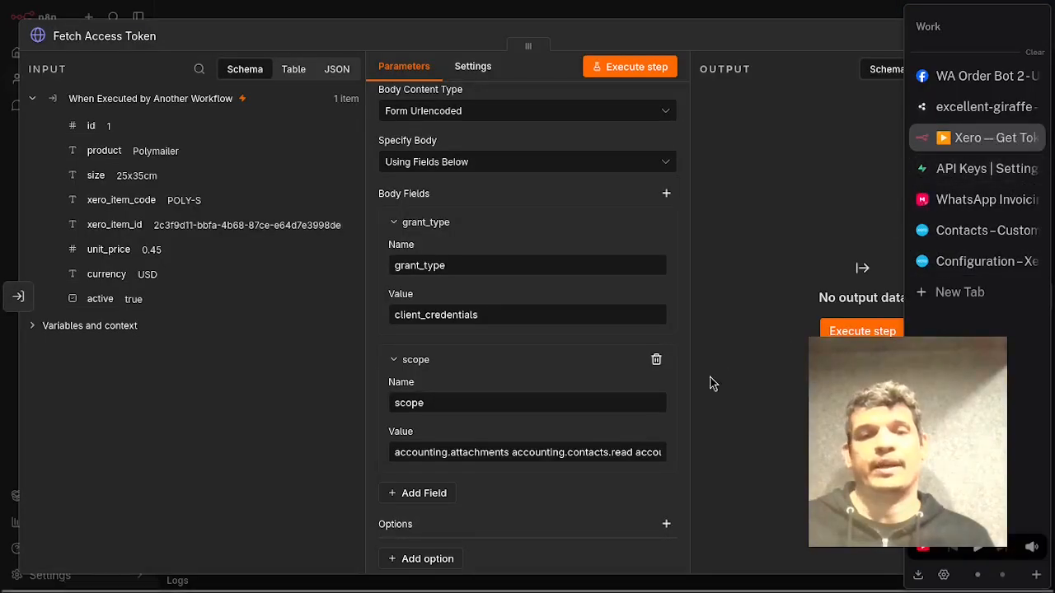
Step through the full scope value in the body field, then close the Fetch Access Token node.
left_click(445, 453)
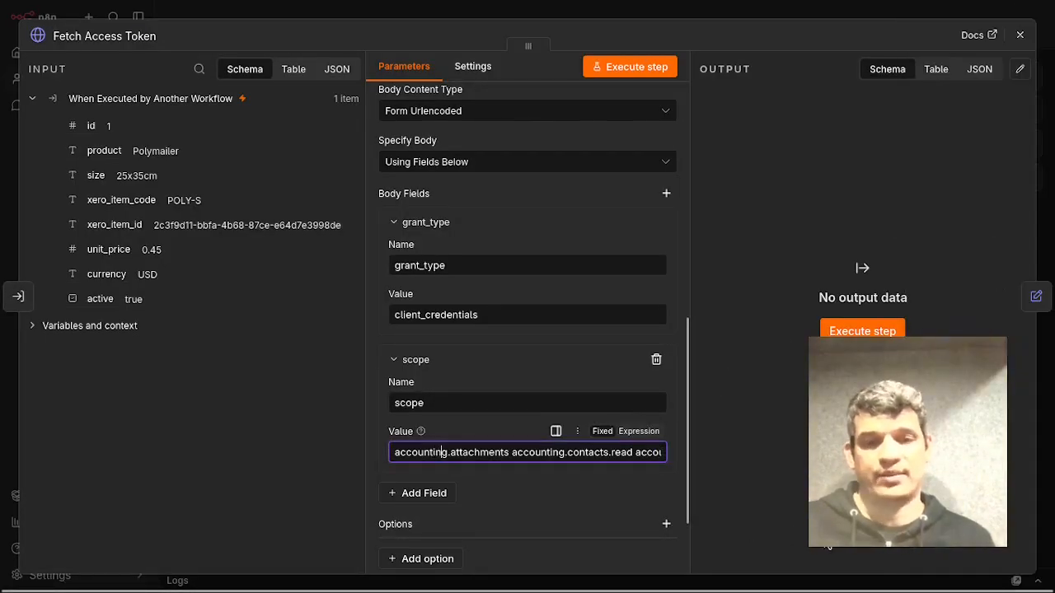
key("Right")
key("Right")
key("Right")
key("Right")
key("Right")
key("Right")
key("Right")
key("Right")
key("Right")
key("Right")
key("Right")
key("Right")
key("Right")
key("Right")
key("Right")
key("Right")
key("Right")
key("Right")
key("Right")
key("Right")
key("Right")
key("Right")
key("Right")
key("Right")
key("Right")
key("Right")
key("Right")
key("Right")
key("Right")
key("Right")
key("Right")
key("Right")
key("Right")
key("Right")
key("Right")
key("Right")
key("Right")
key("Right")
key("Right")
key("Right")
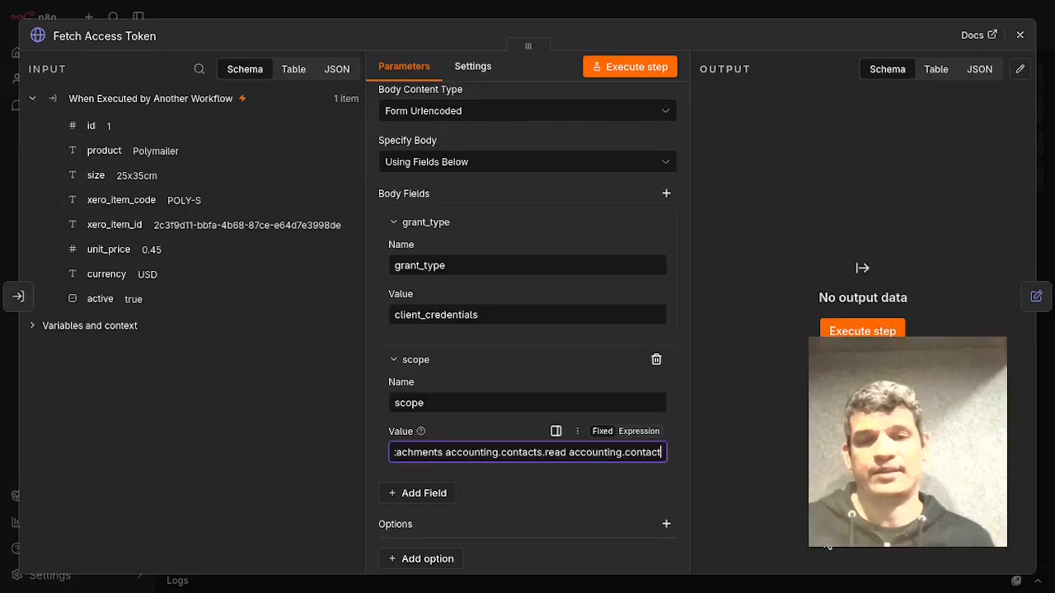
left_click(761, 117)
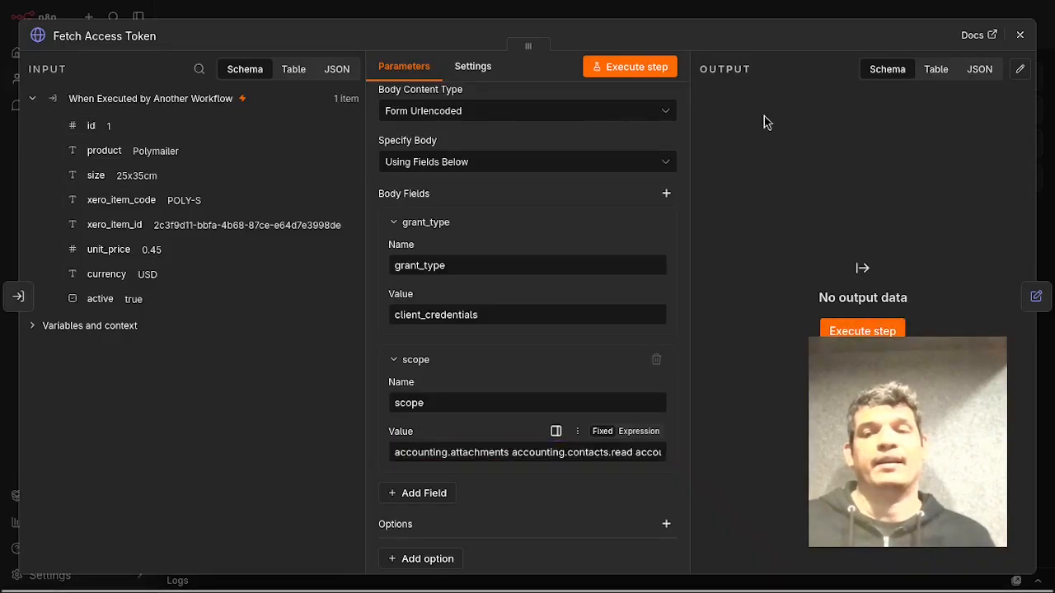
scroll(643, 248, "down", 2)
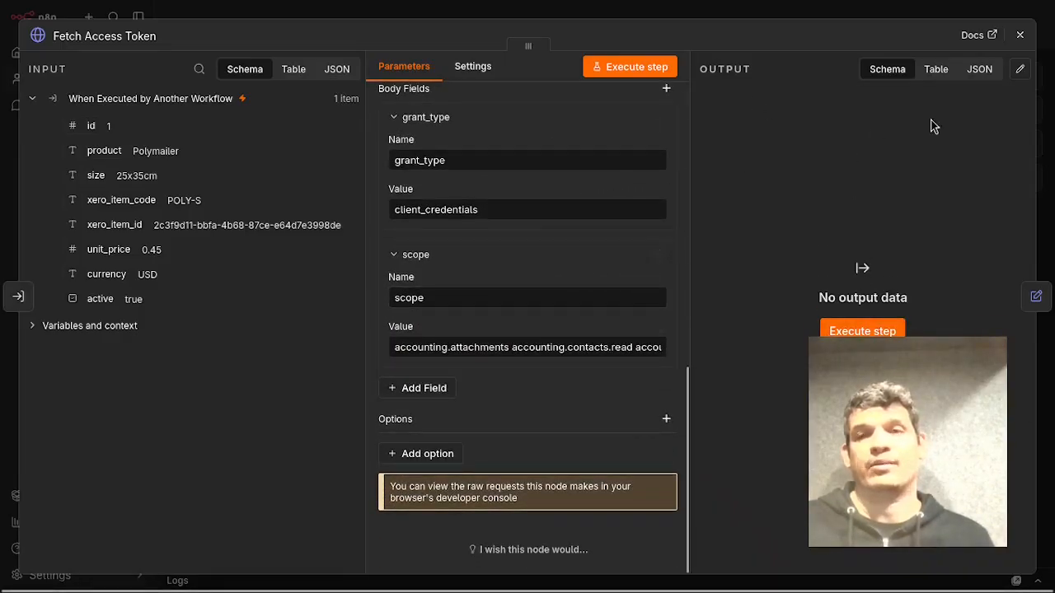
left_click(1020, 35)
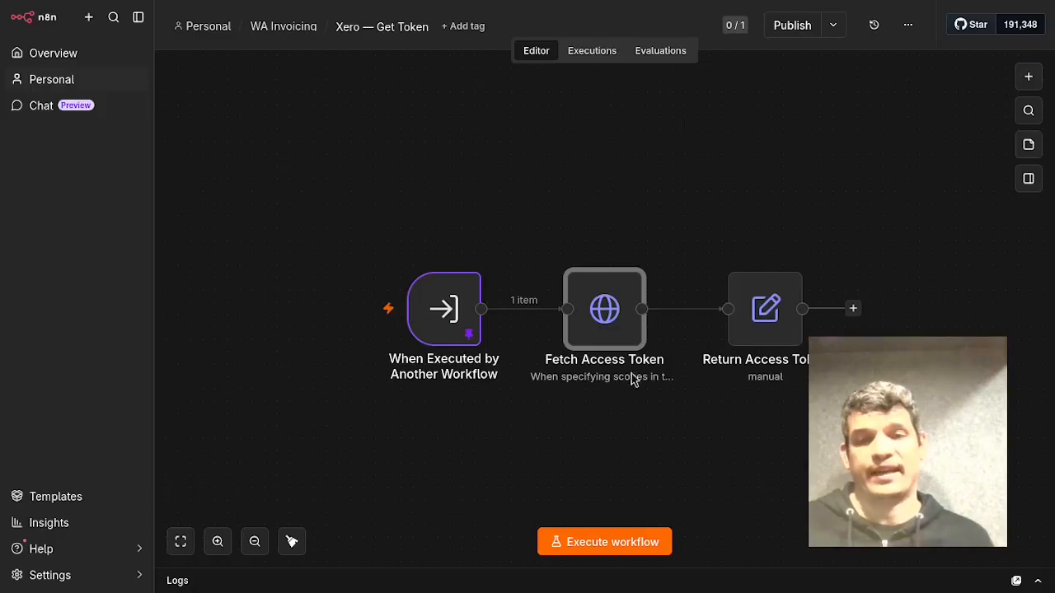
Open the Return Access Token node to review its access_token field mapping, then close it.
left_click(763, 340)
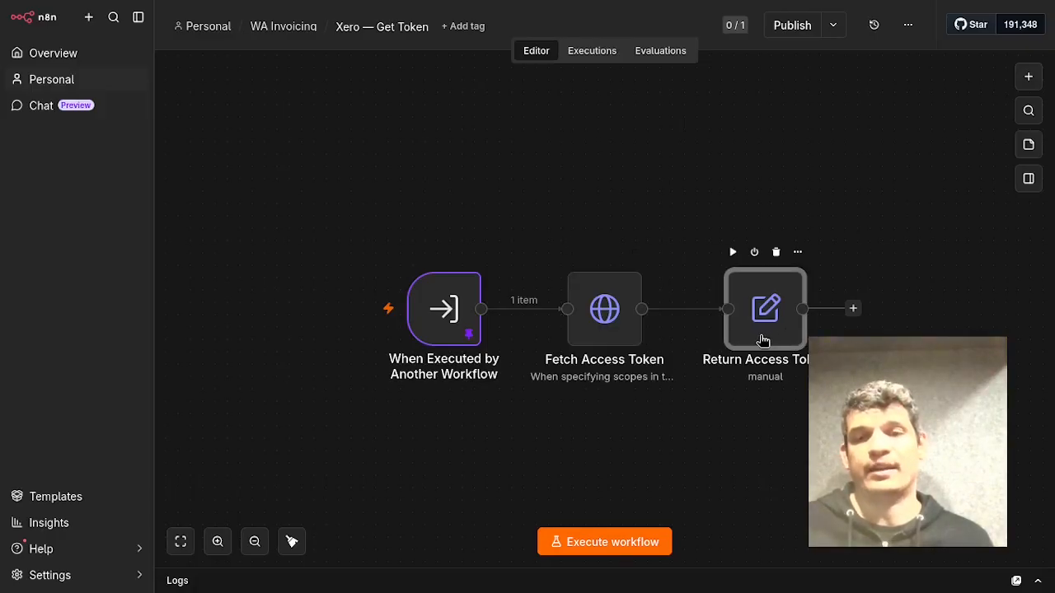
double_click(764, 341)
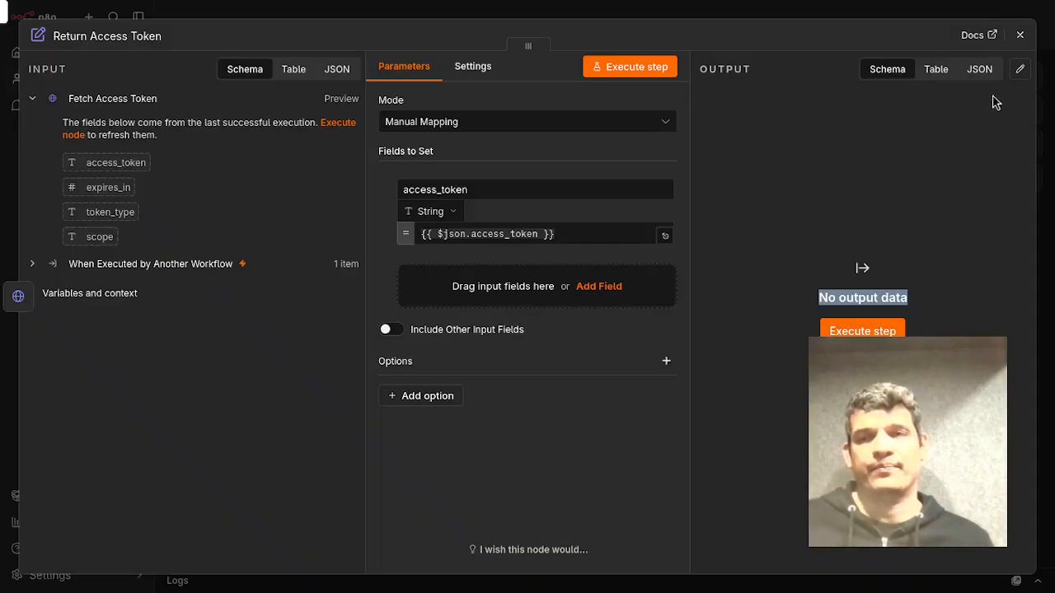
left_click(1020, 36)
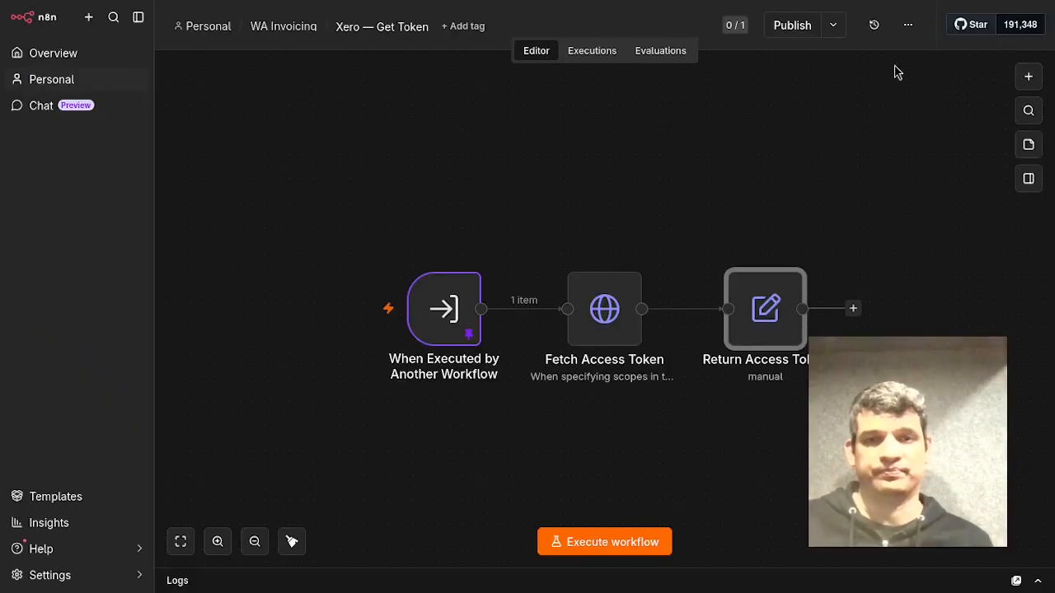
Open the WA Order Processing workflow from the WA Invoicing folder and zoom in on its first nodes.
left_click(291, 30)
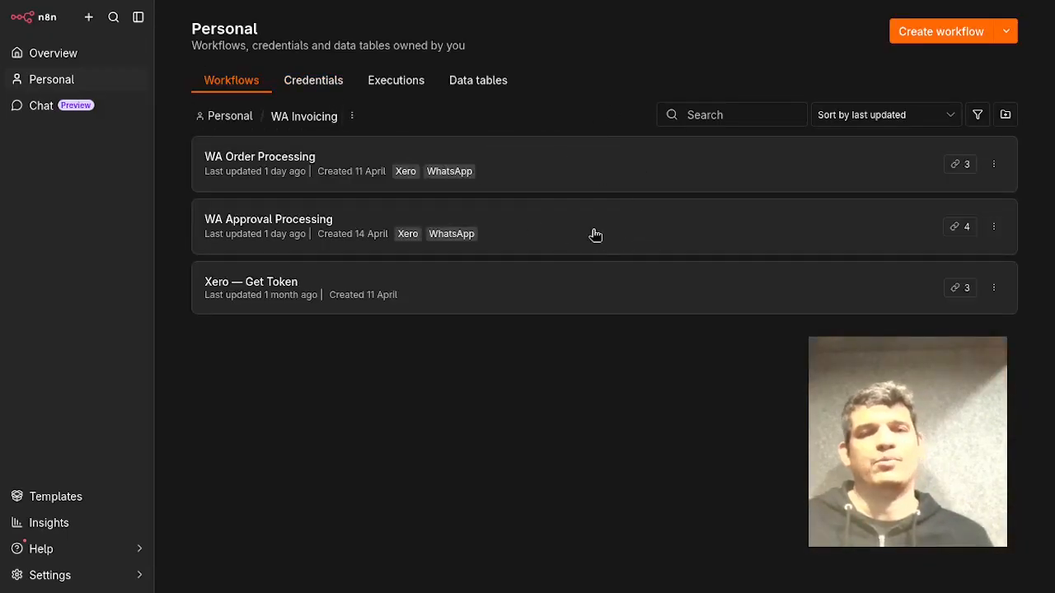
left_click(666, 181)
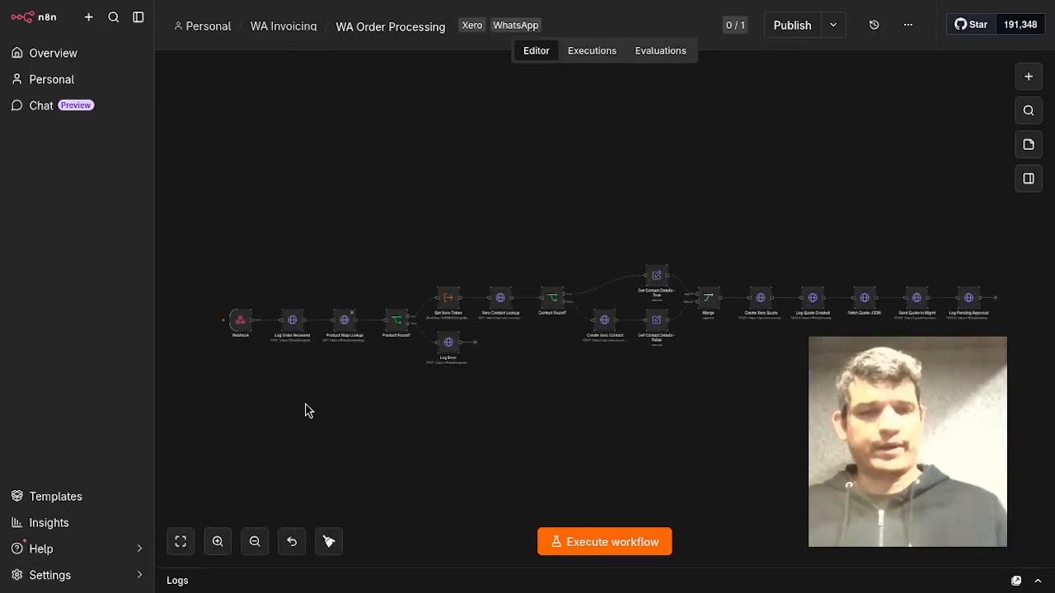
key("0")
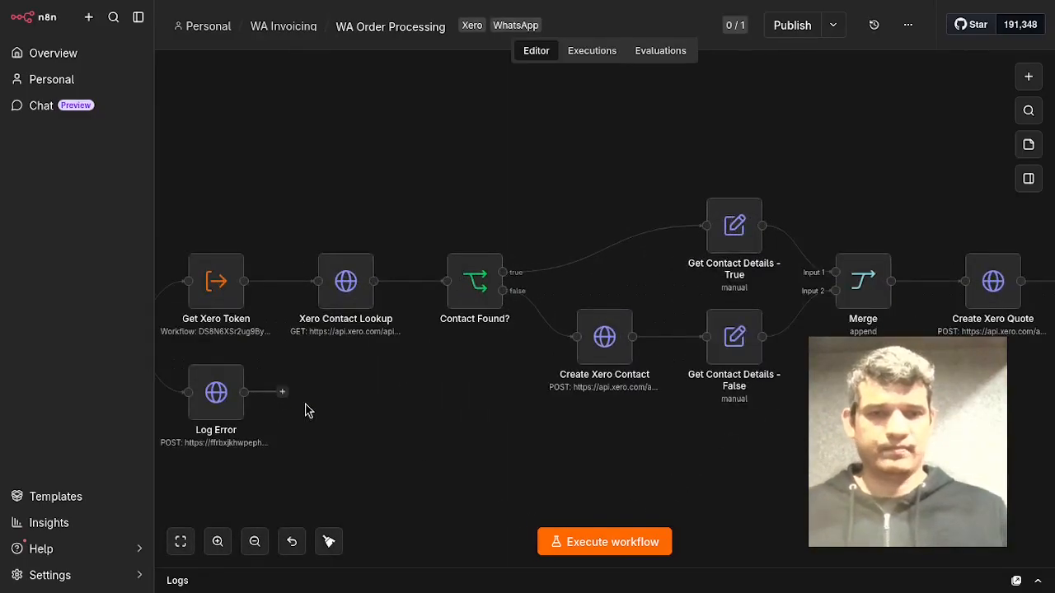
left_click_drag(407, 207, 810, 138)
left_click_drag(261, 179, 461, 148)
mouse_move(335, 249)
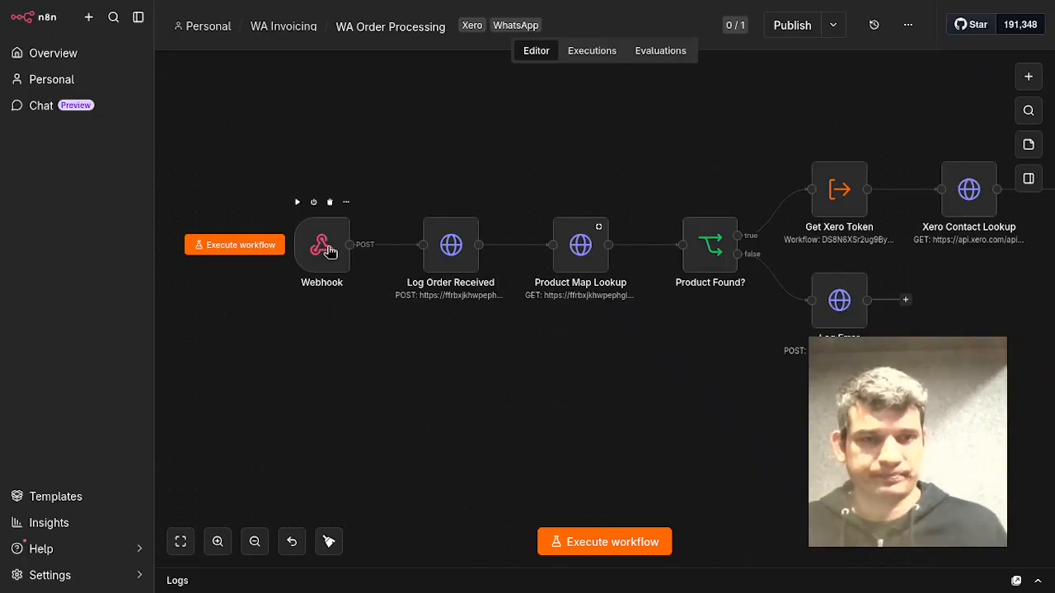
Open the Webhook node and review its test URL, POST method, orderProcess path and header authentication settings.
left_click(330, 251)
double_click(330, 250)
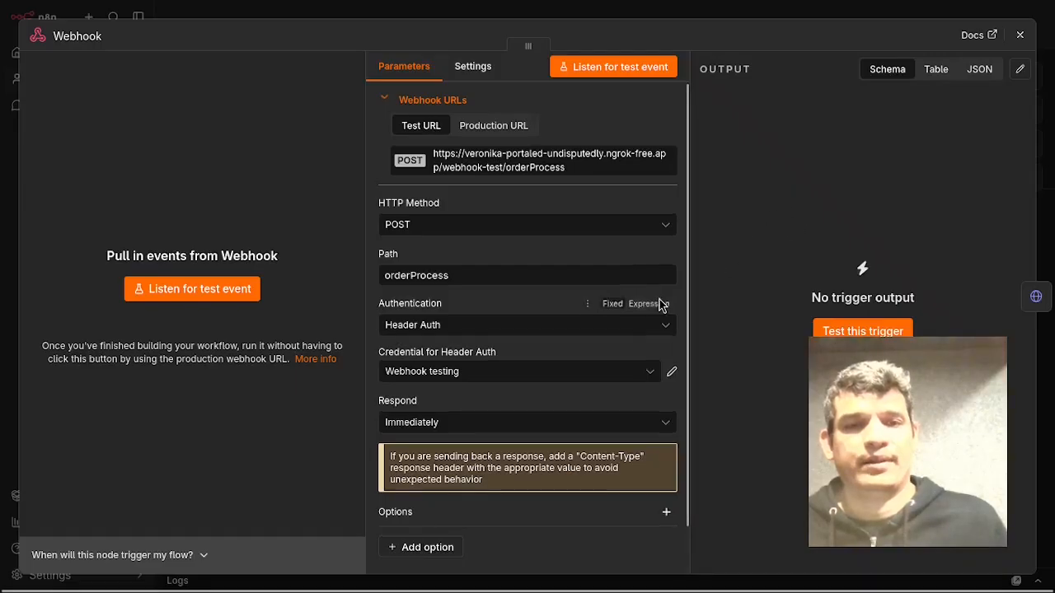
scroll(668, 309, "down", 1)
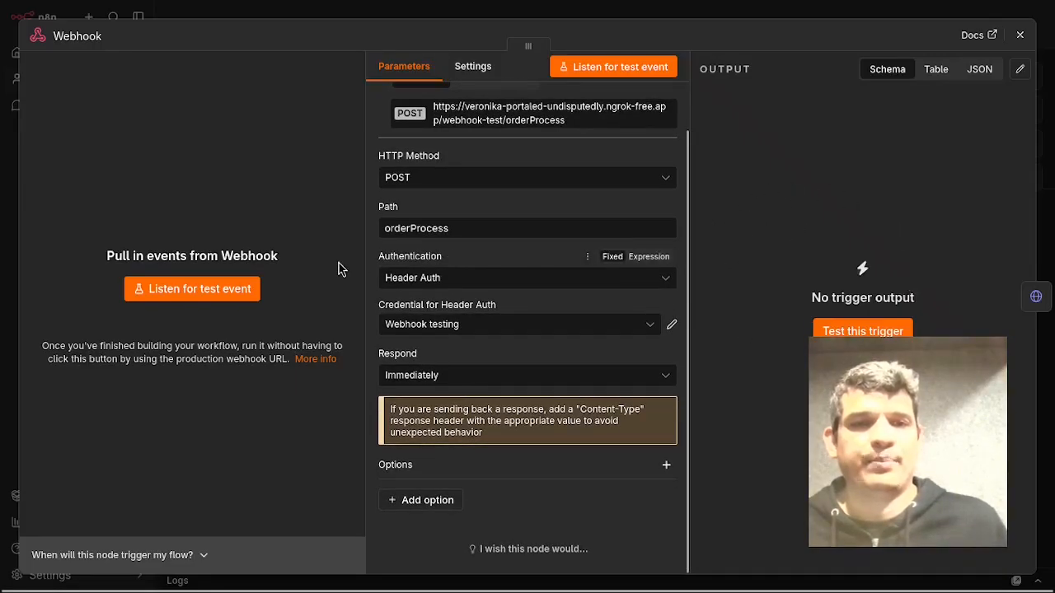
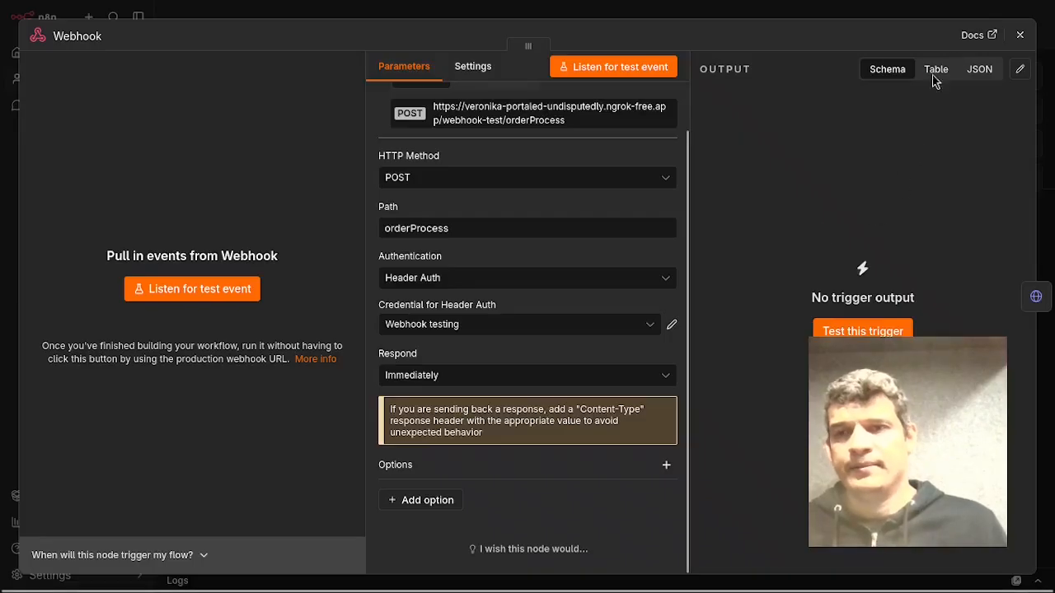
Close the Webhook node and open the Log Order Received node to review its Supabase POST request, Prefer header and JSON body settings.
left_click(1020, 34)
left_click(391, 390)
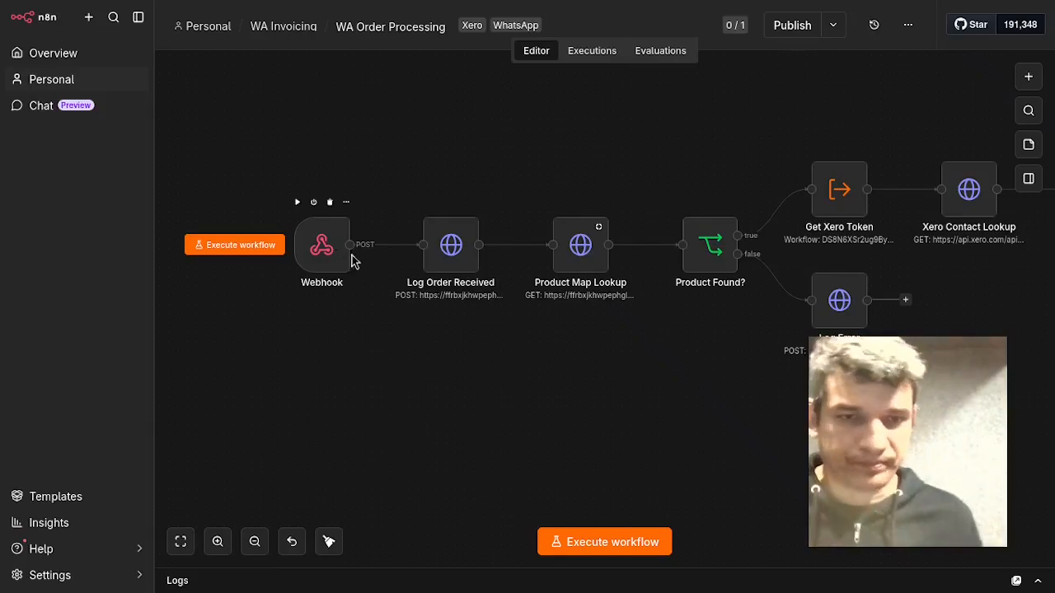
left_click(453, 252)
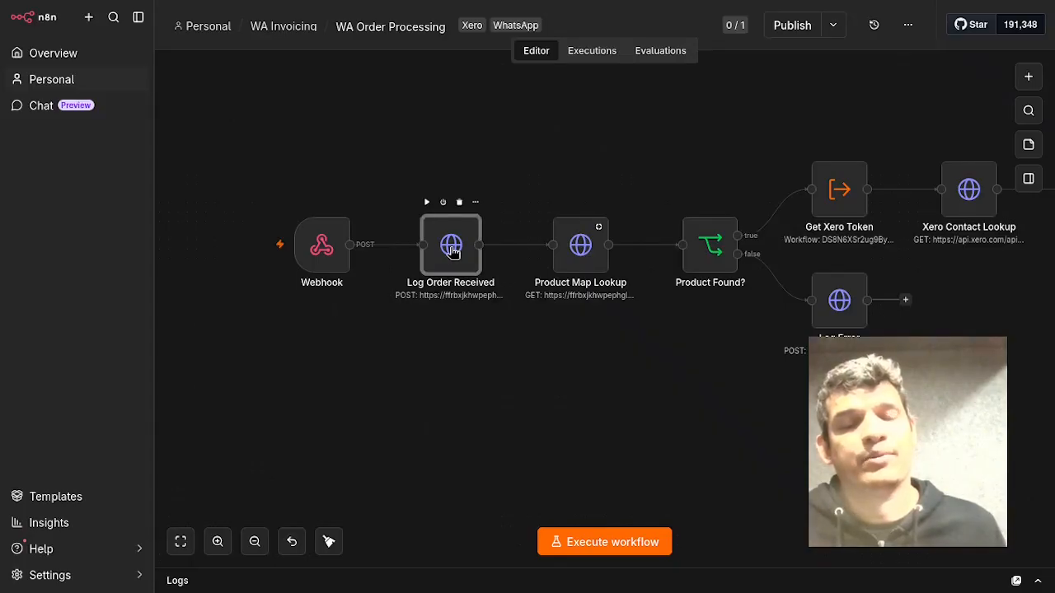
double_click(453, 252)
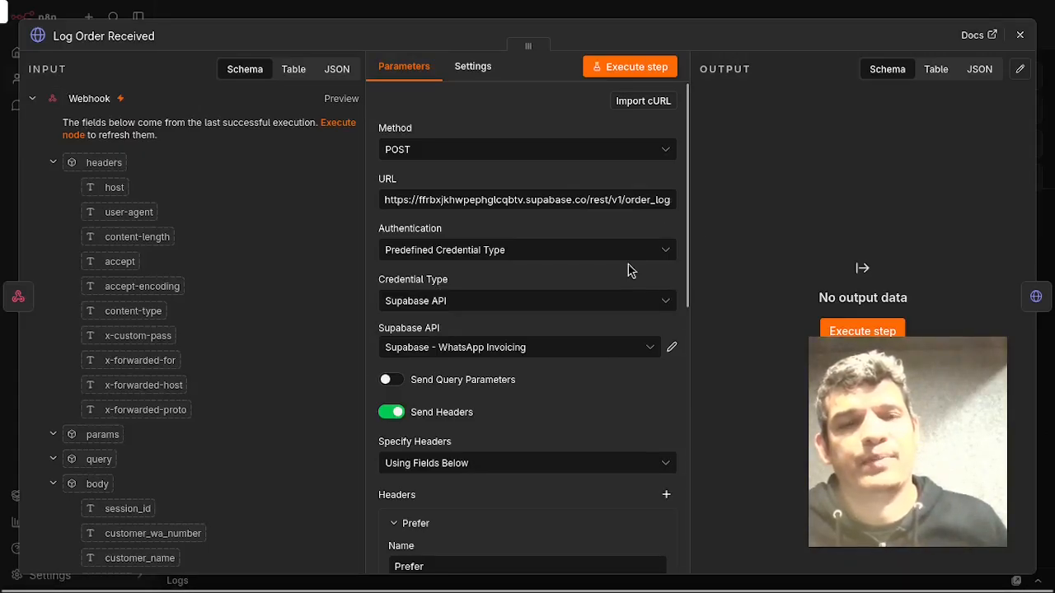
scroll(601, 295, "down", 2)
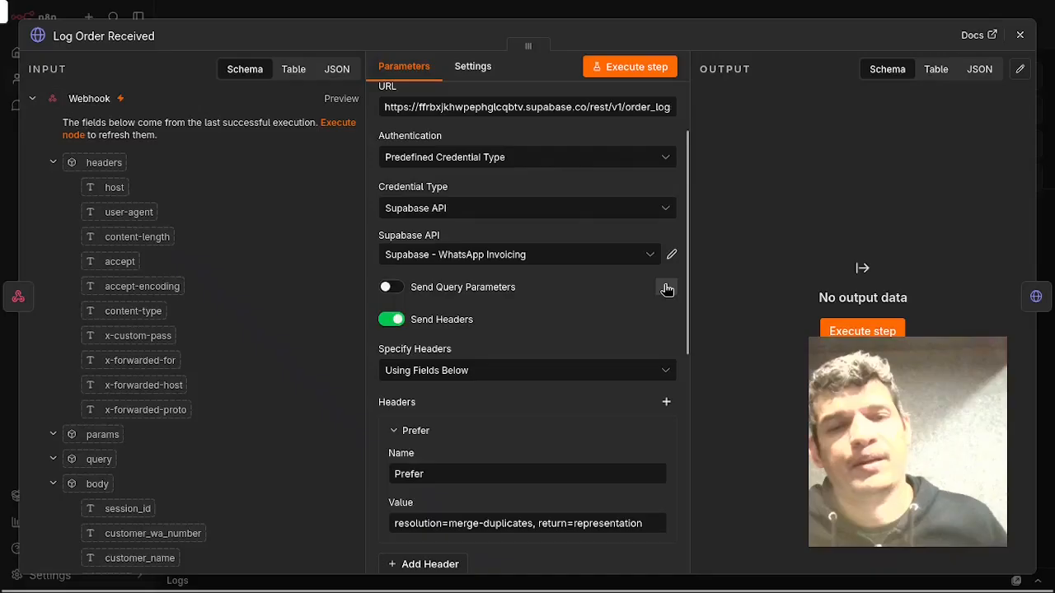
scroll(659, 306, "down", 6)
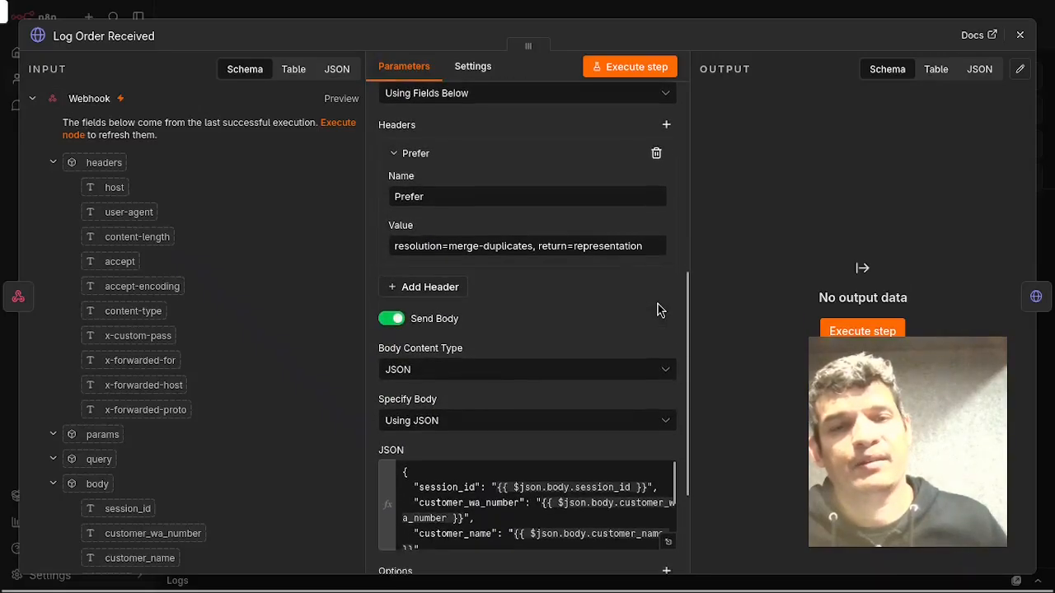
scroll(664, 320, "down", 2)
scroll(663, 320, "up", 2)
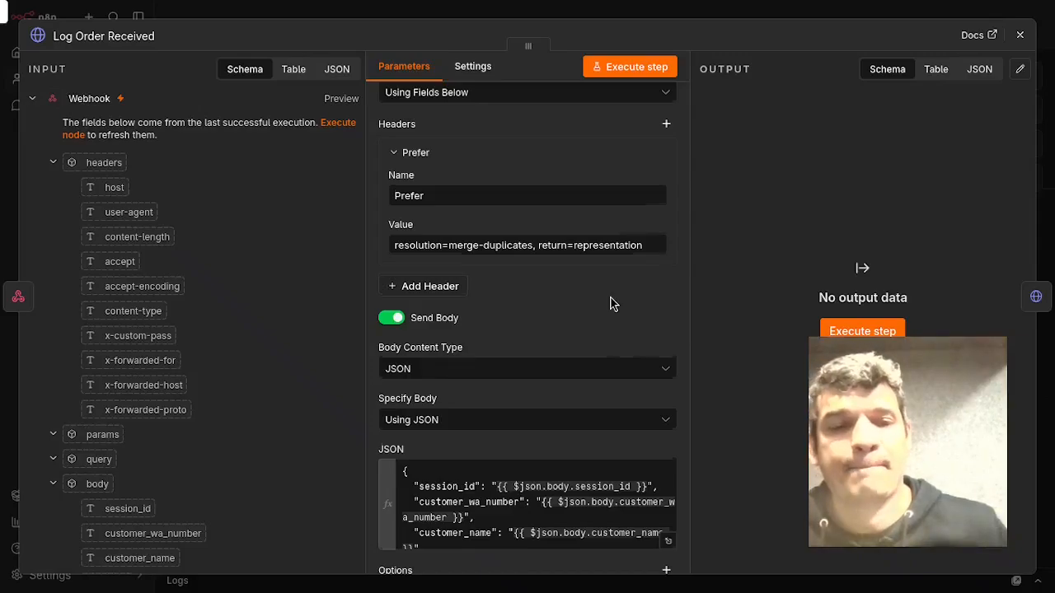
scroll(614, 302, "down", 3)
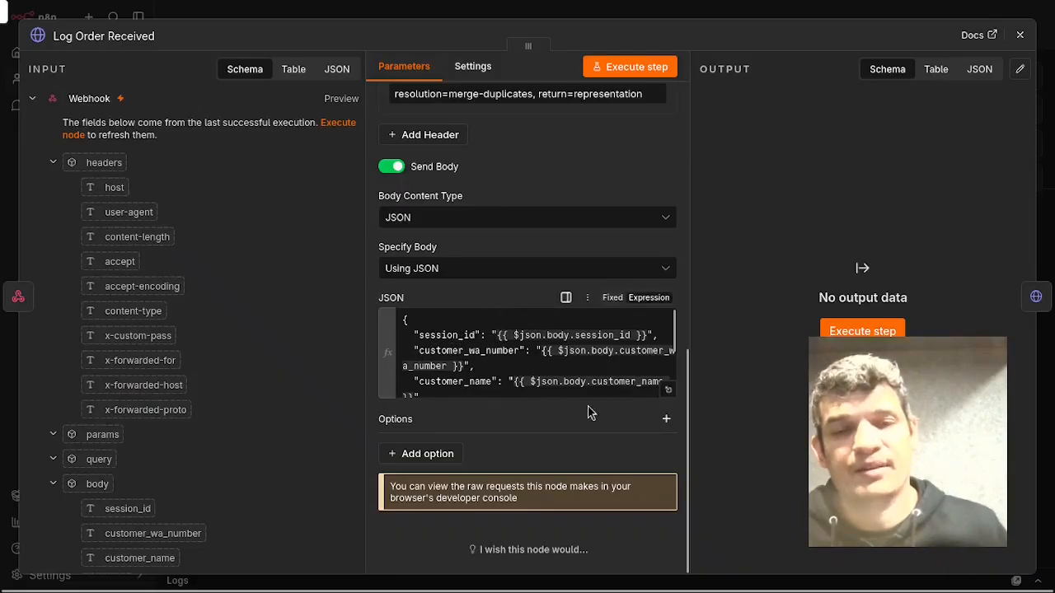
Expand the JSON body expression to review its session, customer, order_data and status fields, then close the editor and the node.
left_click(670, 390)
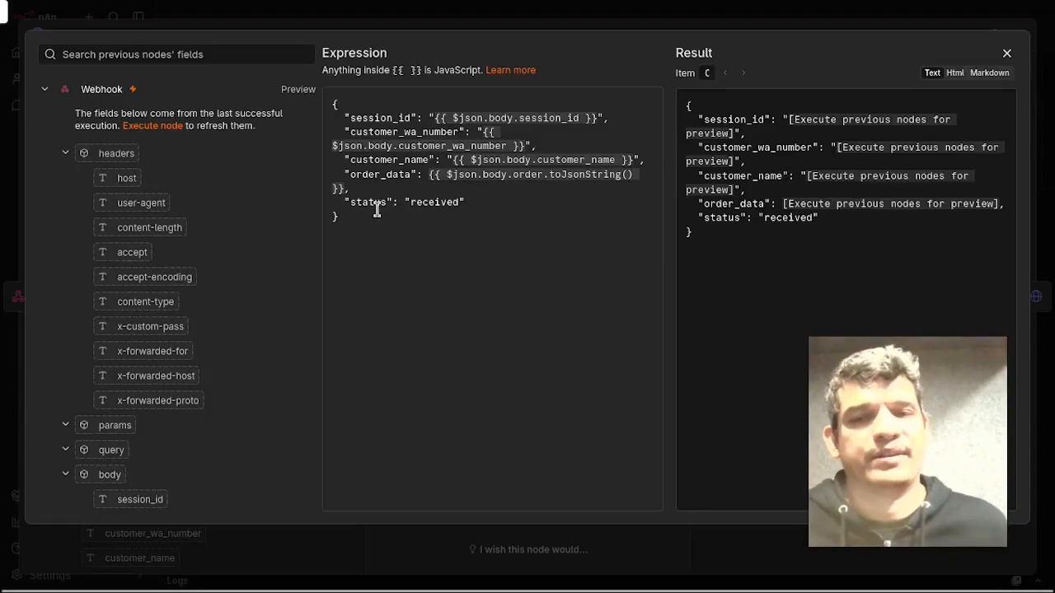
left_click(1007, 53)
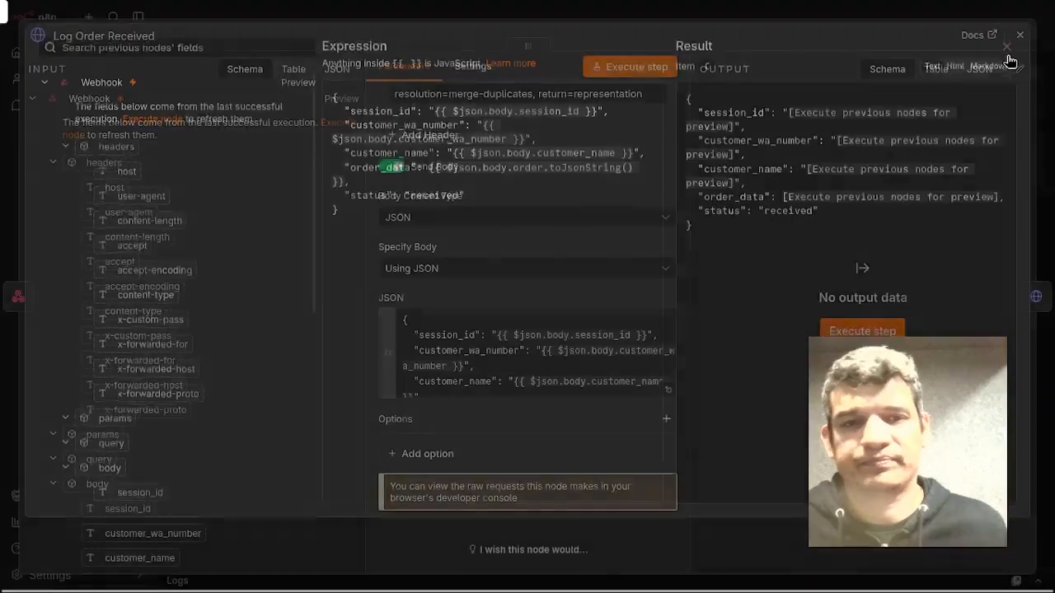
left_click(1020, 36)
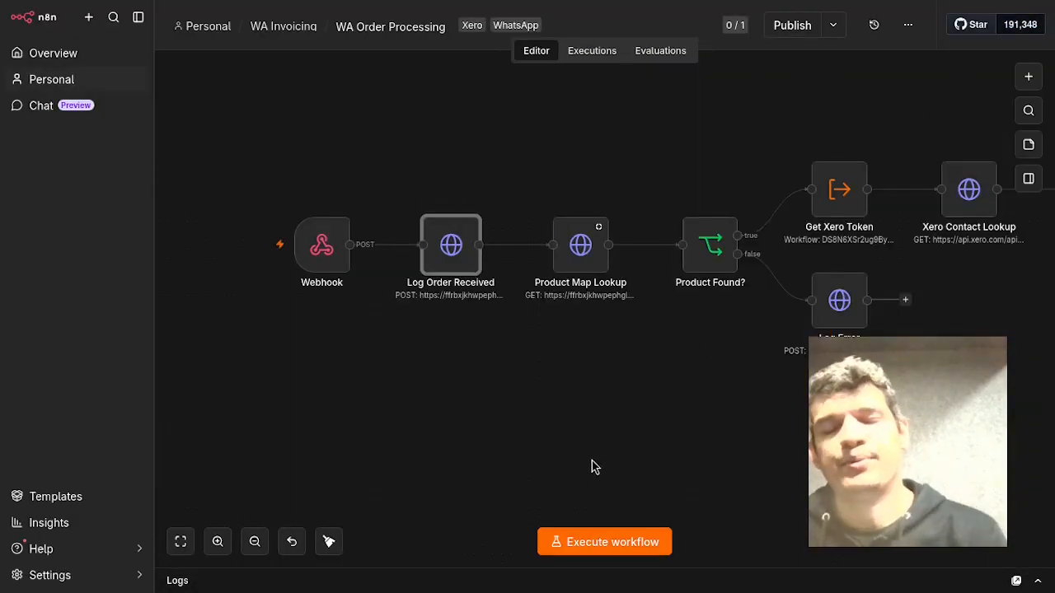
Open the Product Map Lookup node and review its GET request, Supabase credential and query parameter list.
left_click(581, 274)
double_click(581, 274)
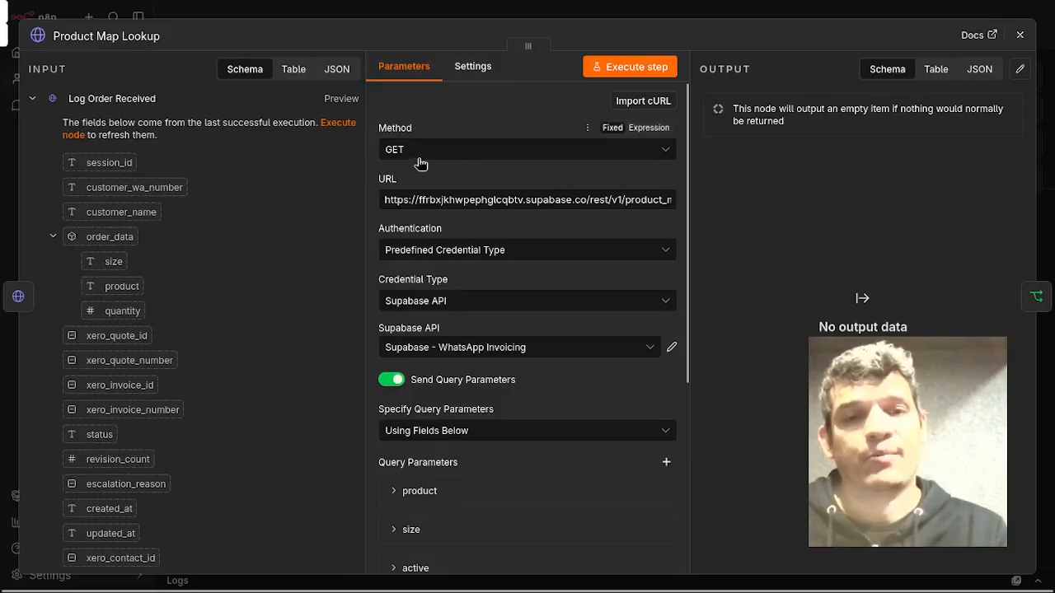
scroll(346, 201, "down", 2)
scroll(495, 256, "down", 2)
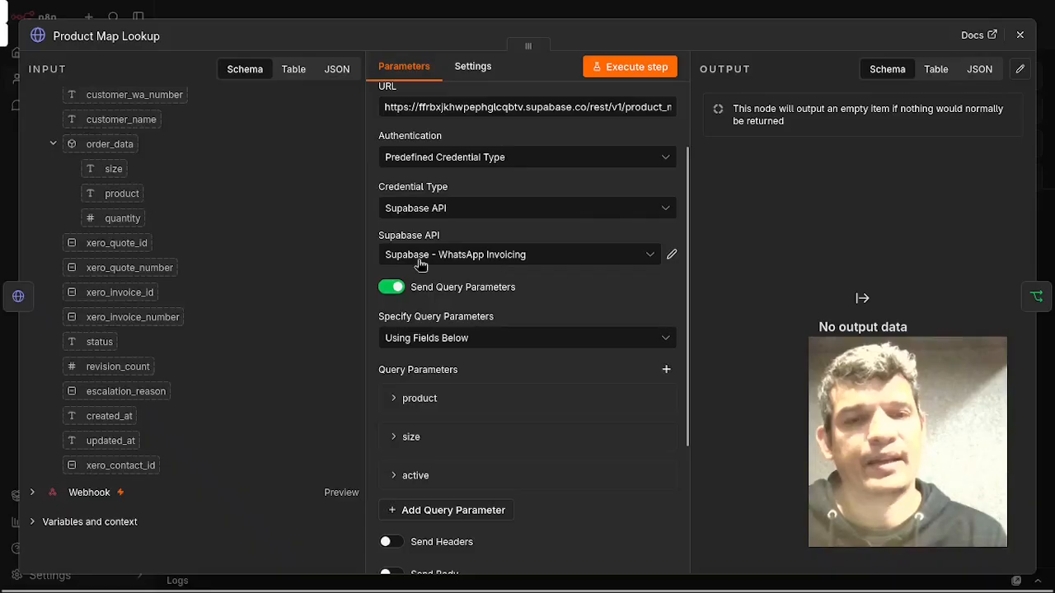
scroll(618, 297, "down", 4)
scroll(459, 240, "up", 2)
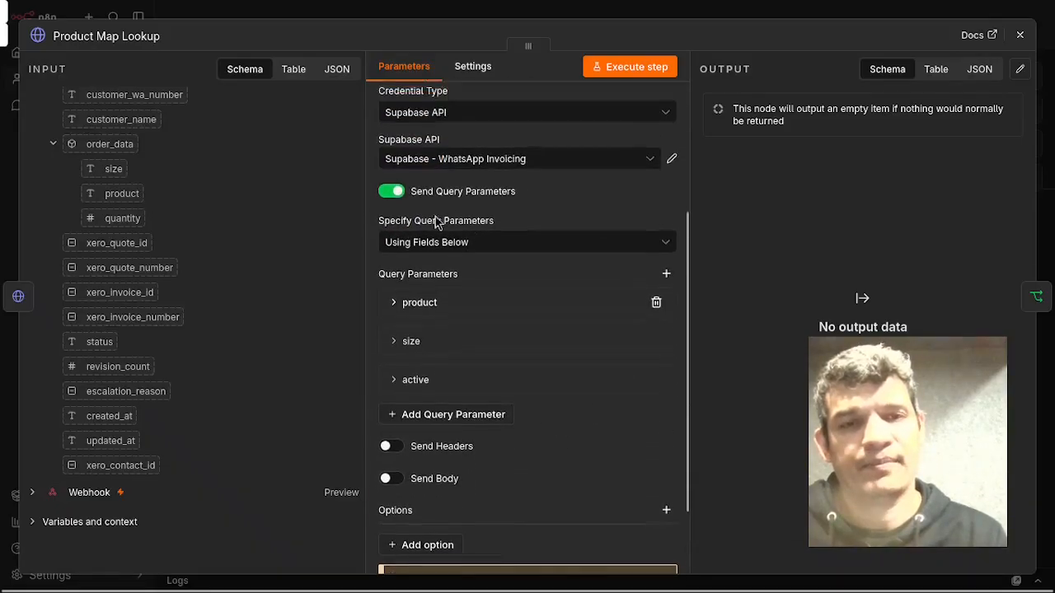
scroll(536, 238, "down", 2)
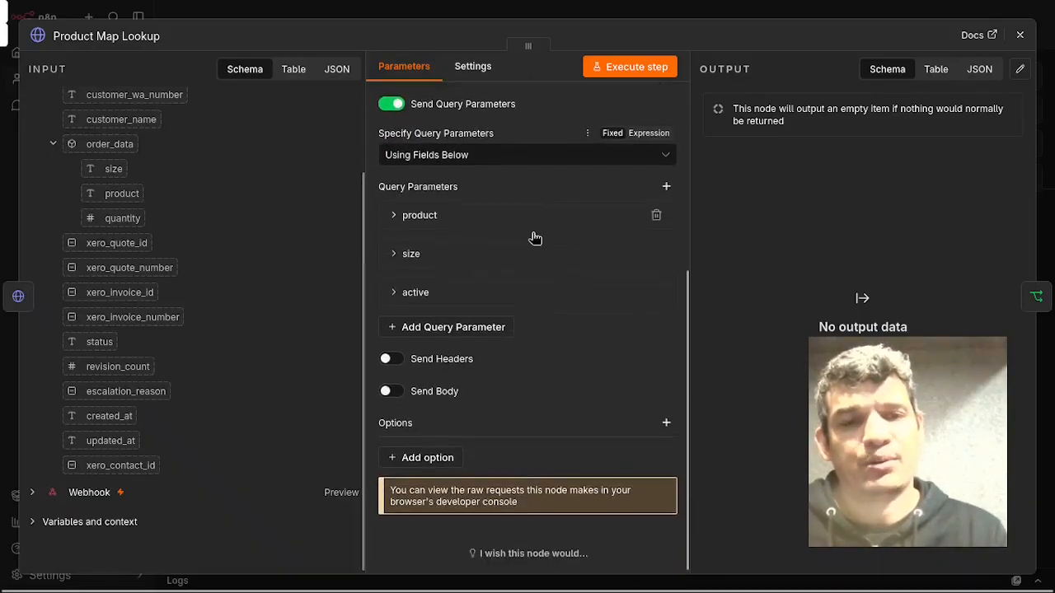
Expand the active, size and product query parameters to review their filter values, then close the node.
left_click(538, 293)
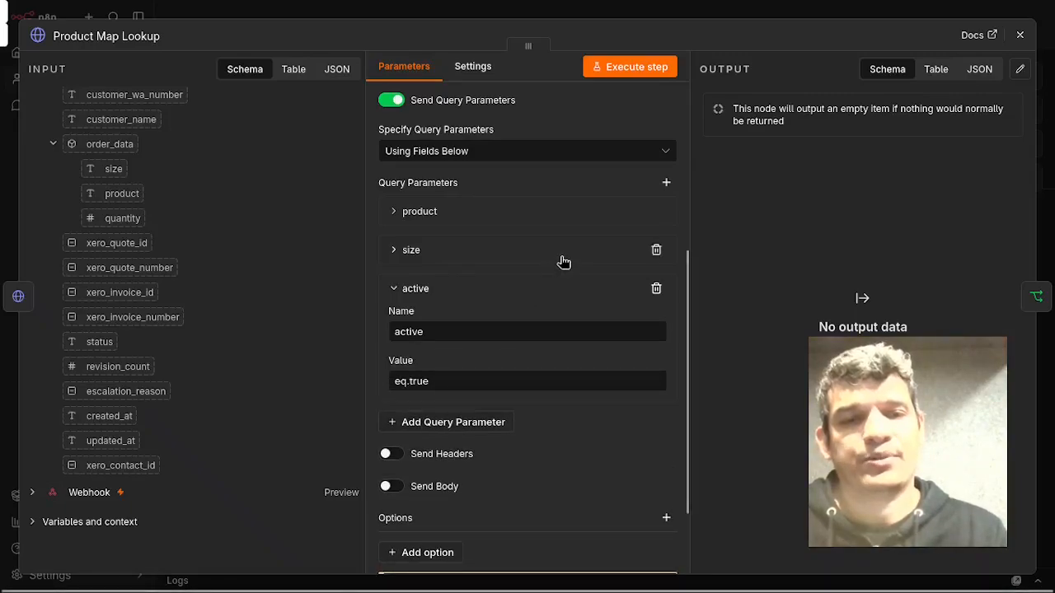
left_click(563, 260)
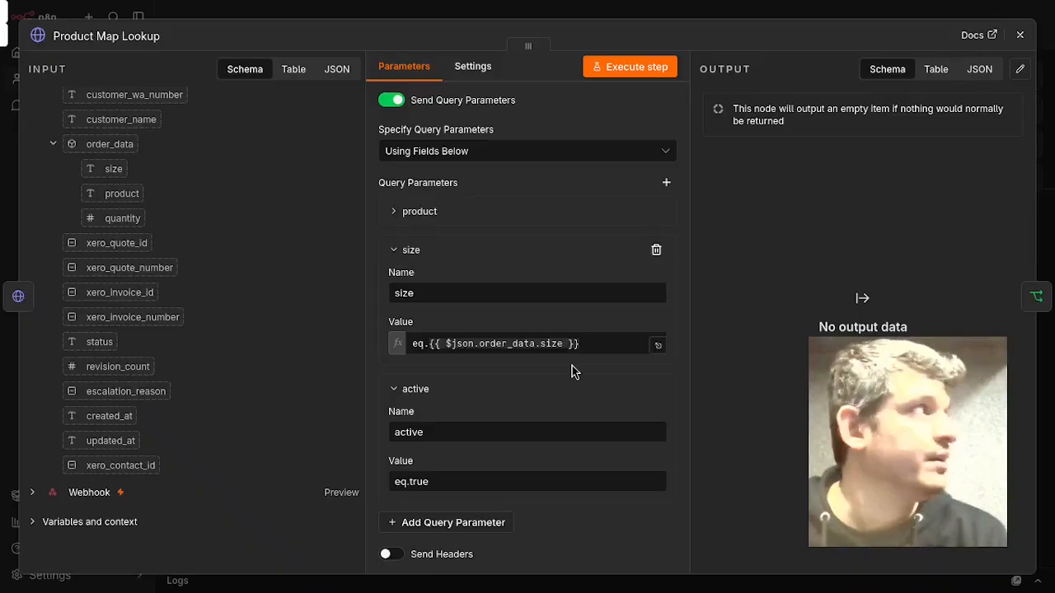
left_click(563, 219)
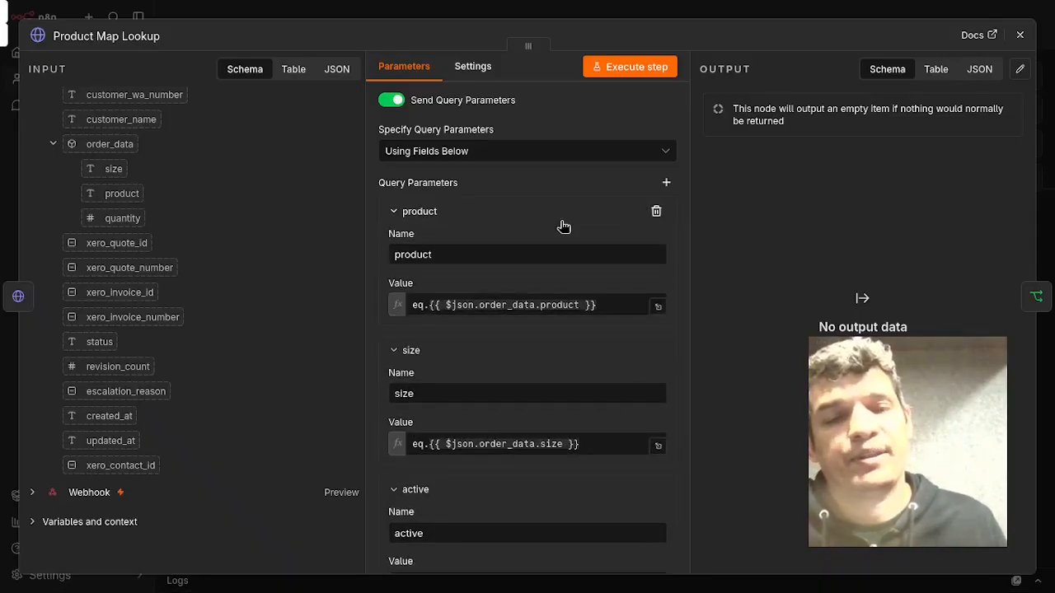
scroll(563, 225, "down", 3)
scroll(590, 366, "down", 2)
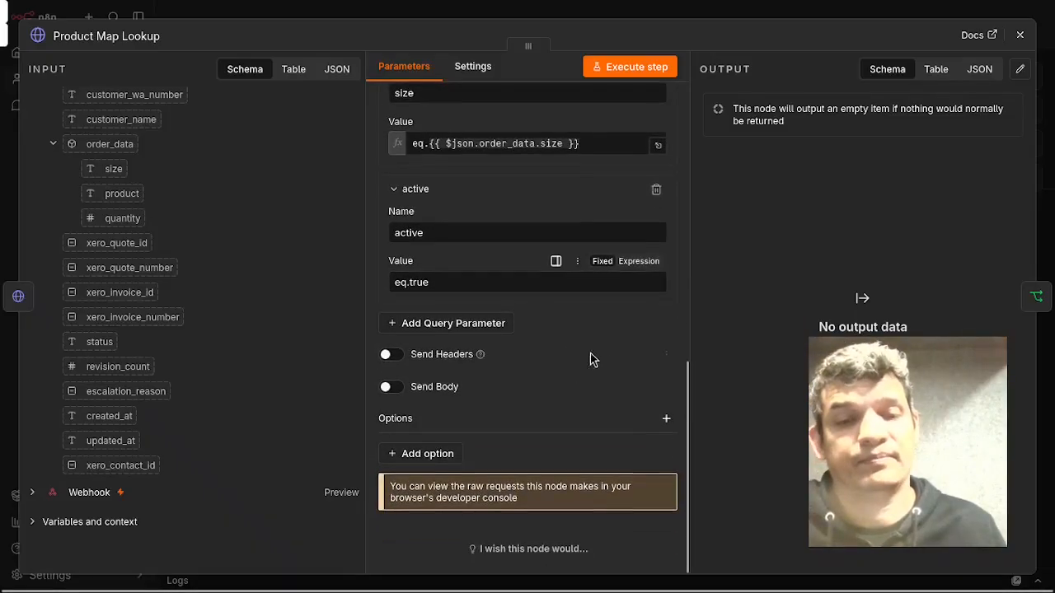
left_click(1019, 32)
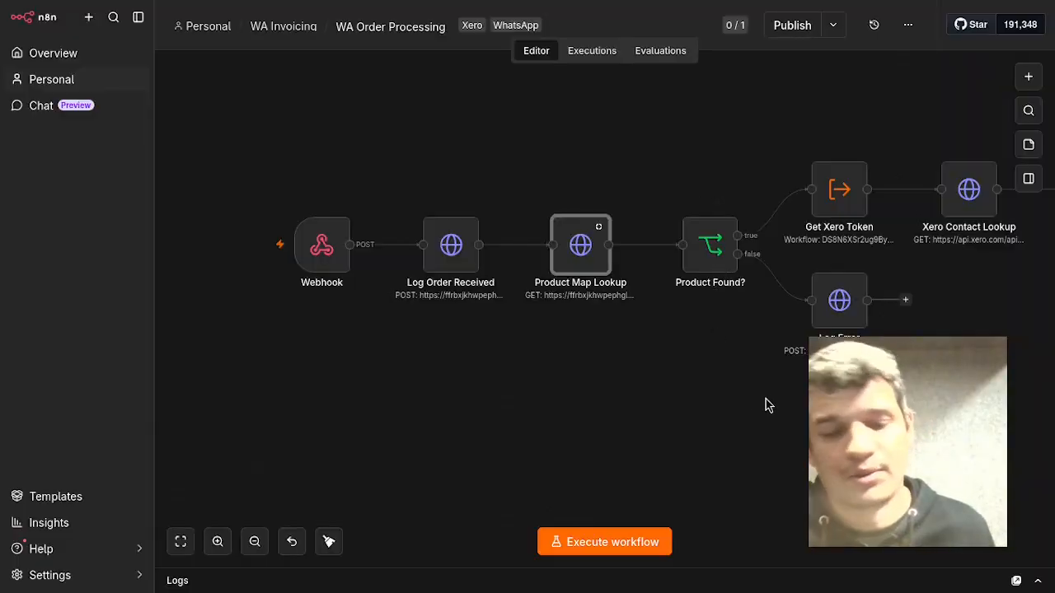
Move along the workflow and open the Xero Contact Lookup node to review its Contacts URL, where query parameter and headers.
left_click_drag(740, 412, 579, 438)
key("plus")
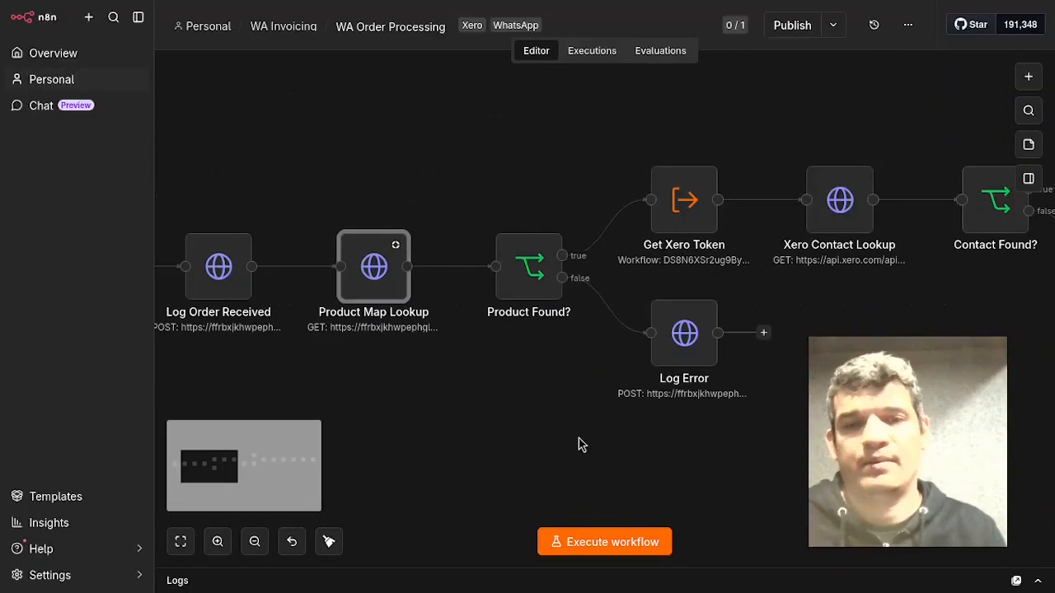
key("plus")
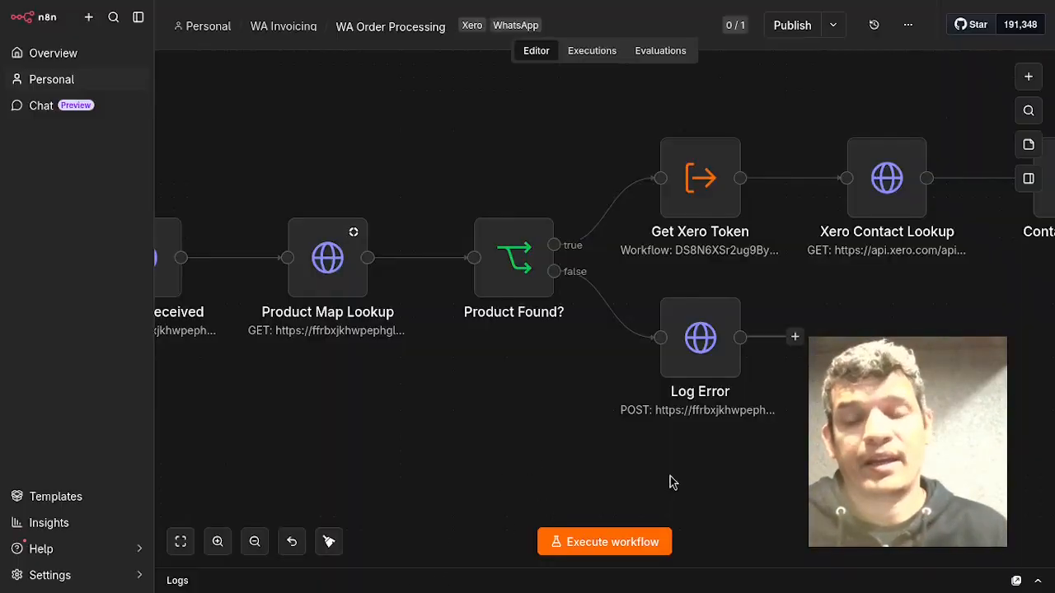
left_click(707, 370)
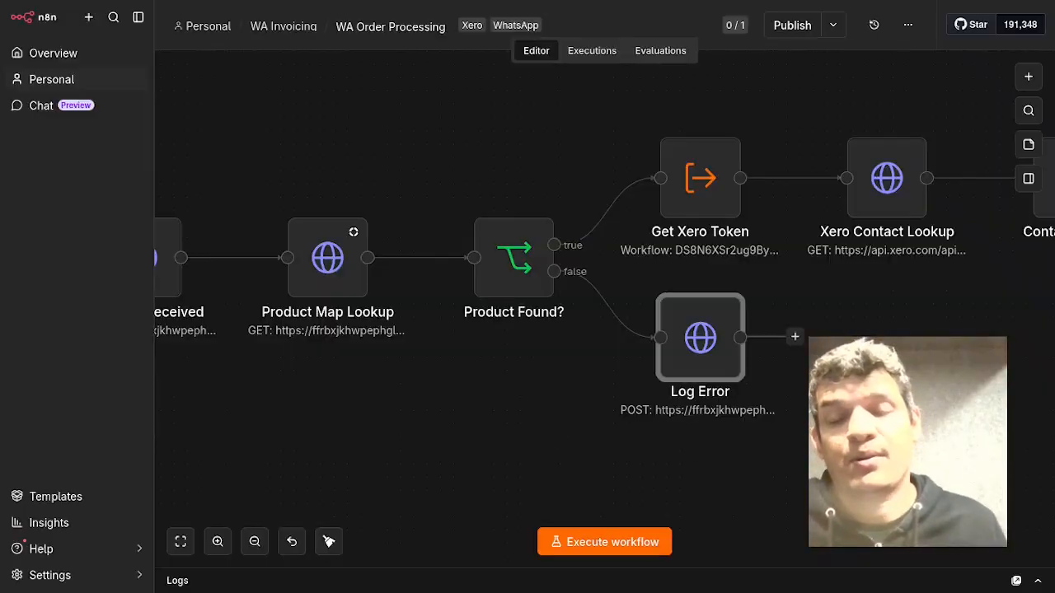
left_click(825, 451)
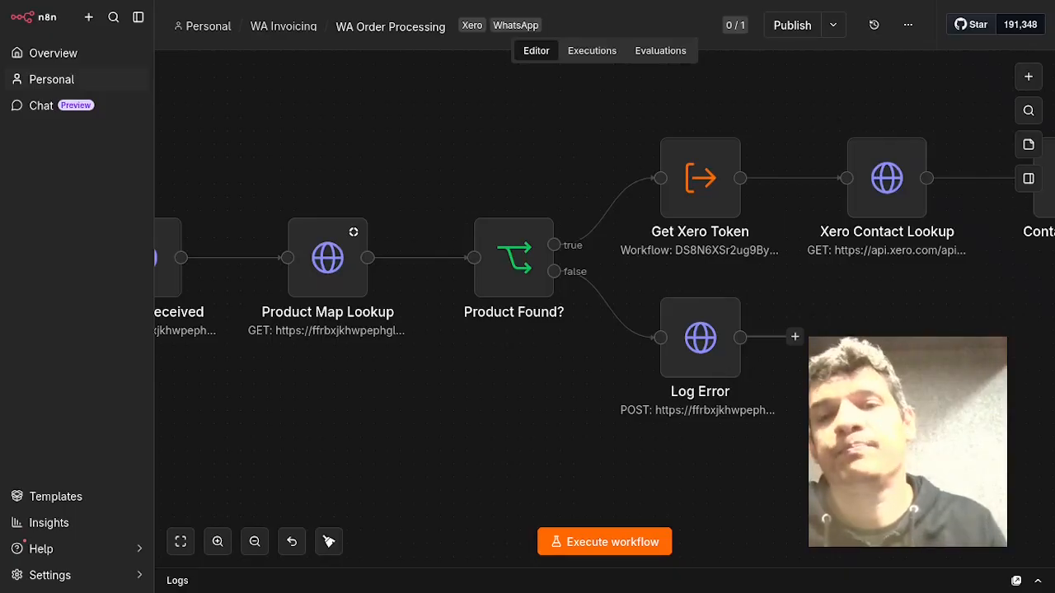
left_click_drag(964, 396, 825, 449)
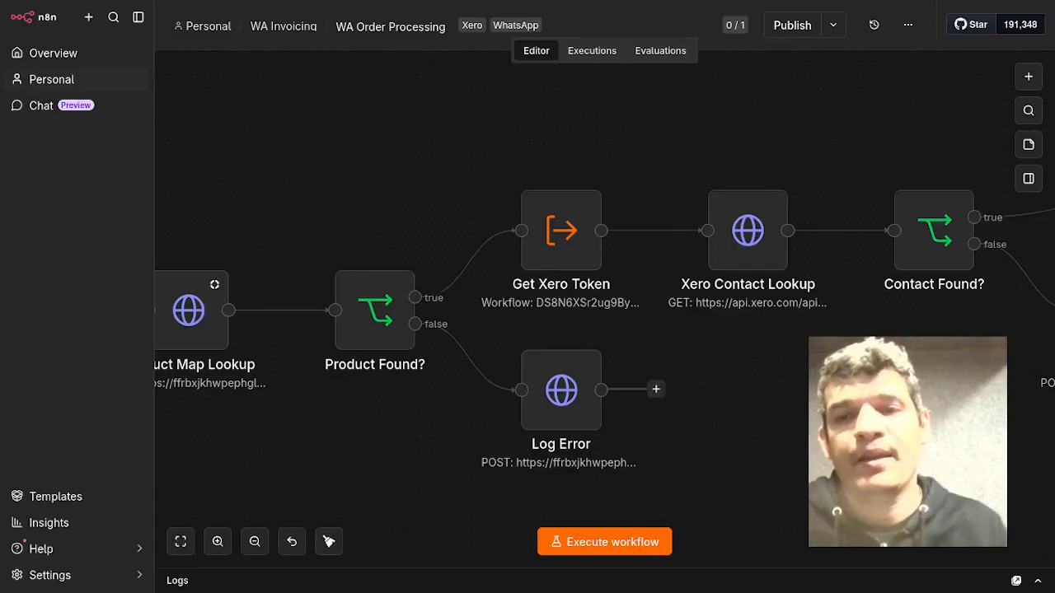
scroll(667, 386, "right", 5)
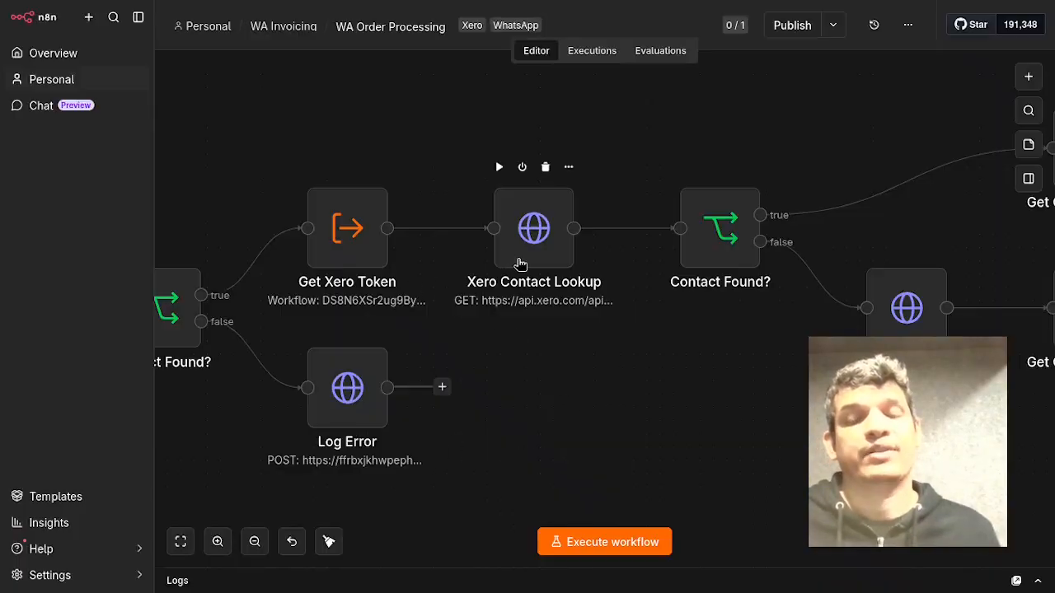
left_click(520, 263)
double_click(520, 264)
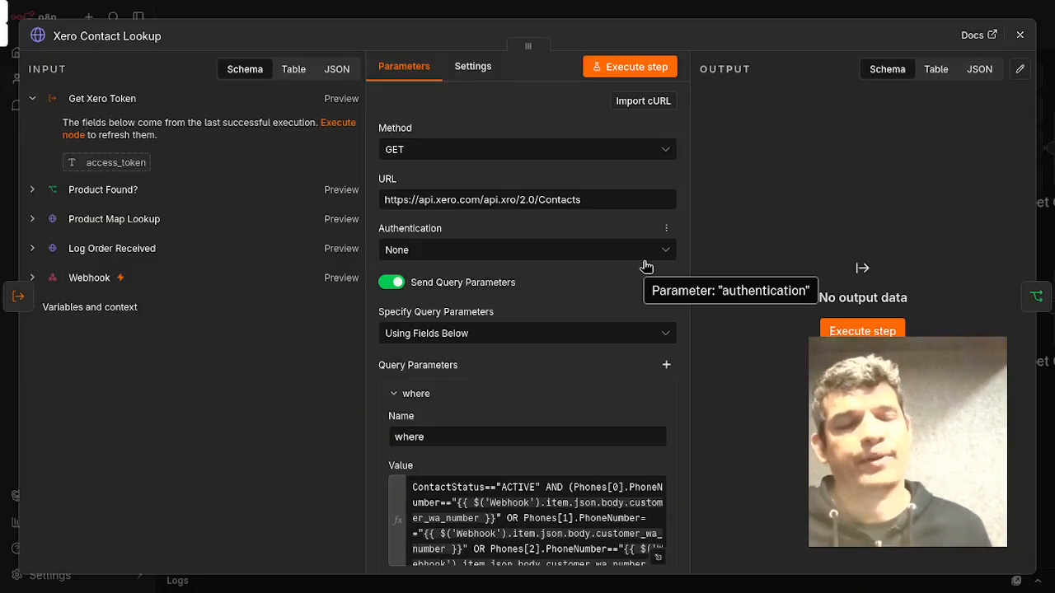
scroll(643, 268, "down", 5)
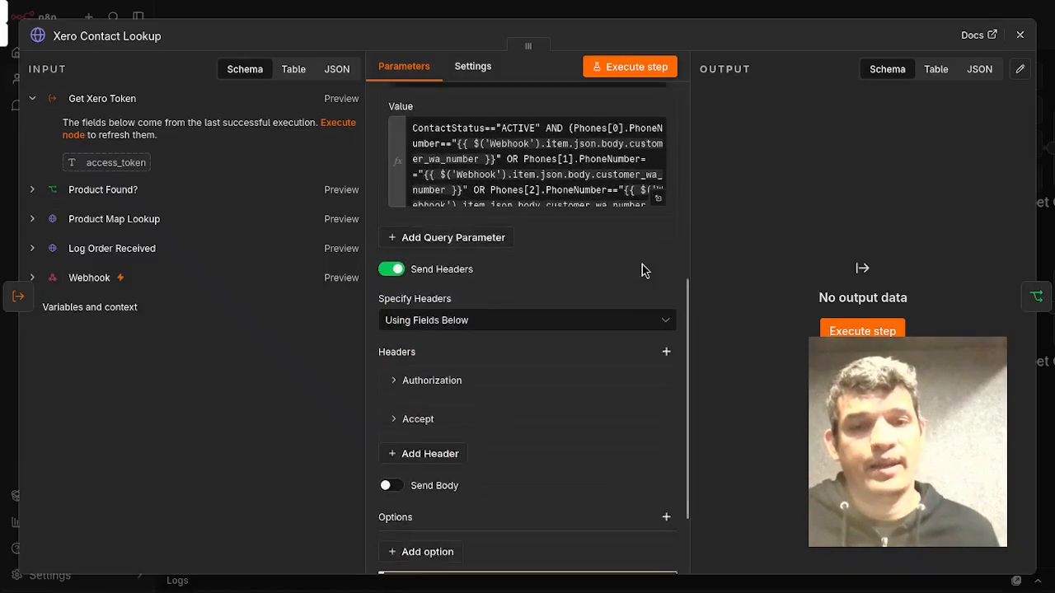
scroll(641, 268, "up", 3)
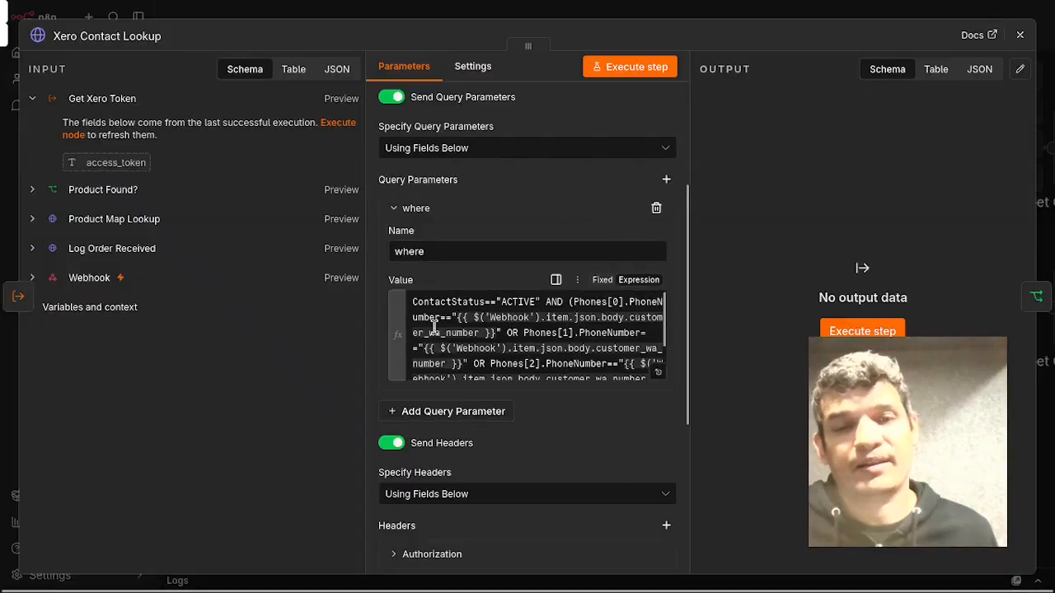
Expand the where parameter's phone-matching expression to review it, then close the editor and the node.
left_click(658, 375)
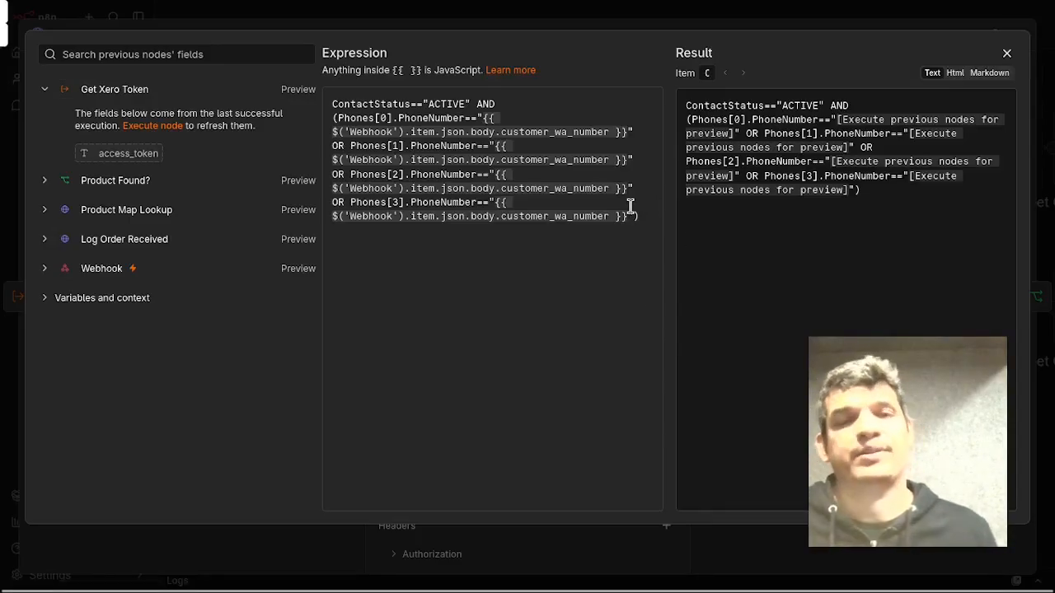
left_click(1007, 55)
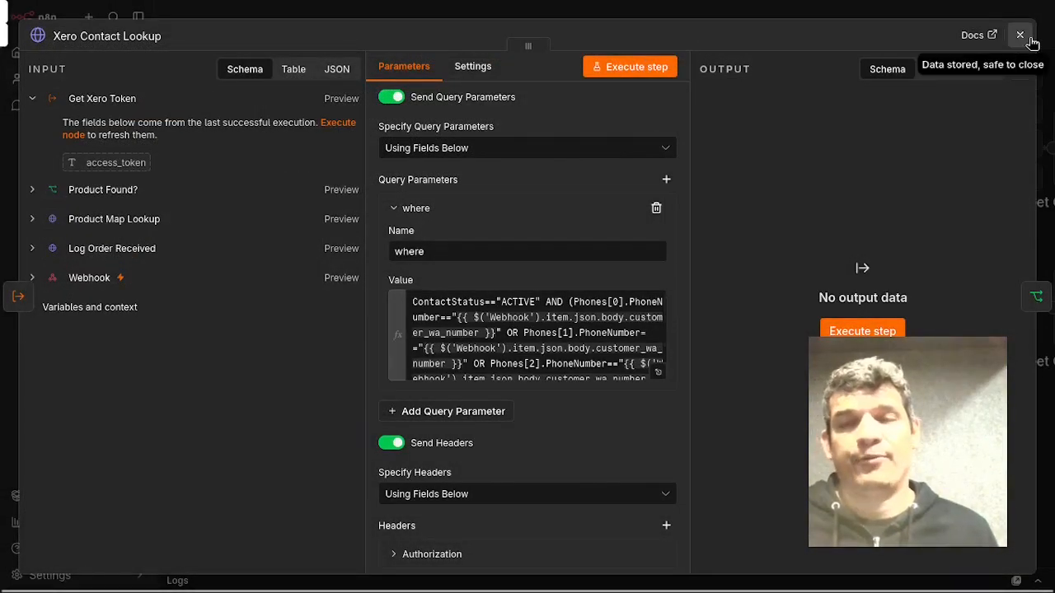
left_click(1021, 36)
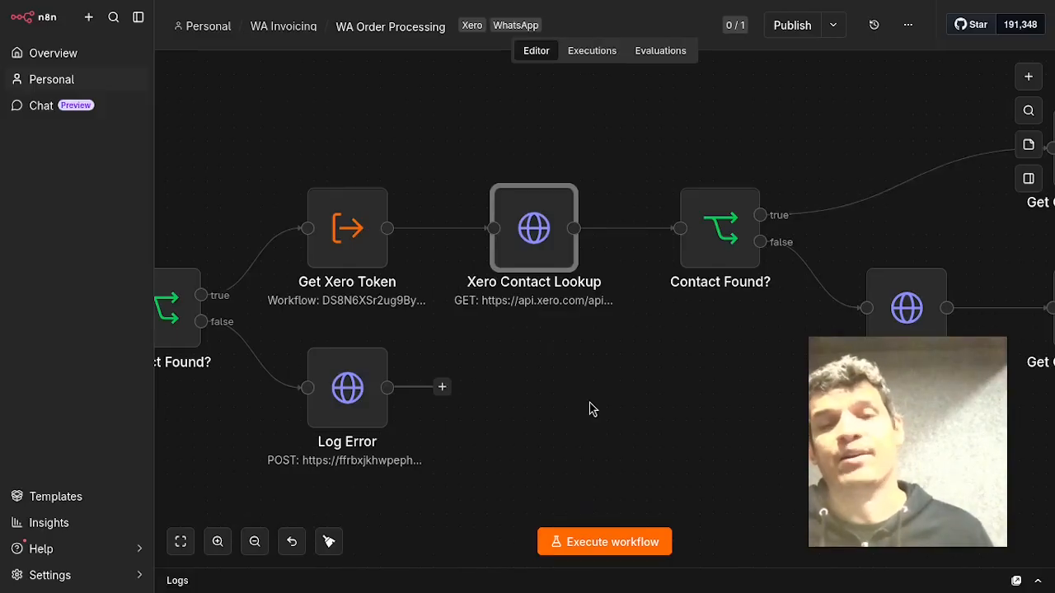
Open the Get Contact Details - True node to review its contactId and contactName mappings and input contact fields.
left_click_drag(725, 439, 407, 445)
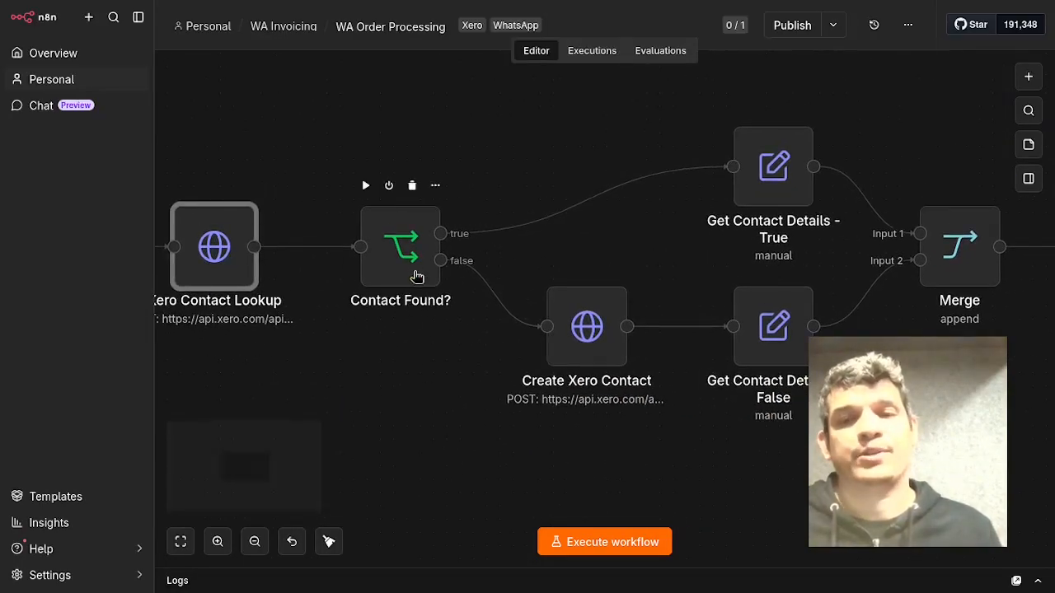
left_click(799, 182)
double_click(800, 182)
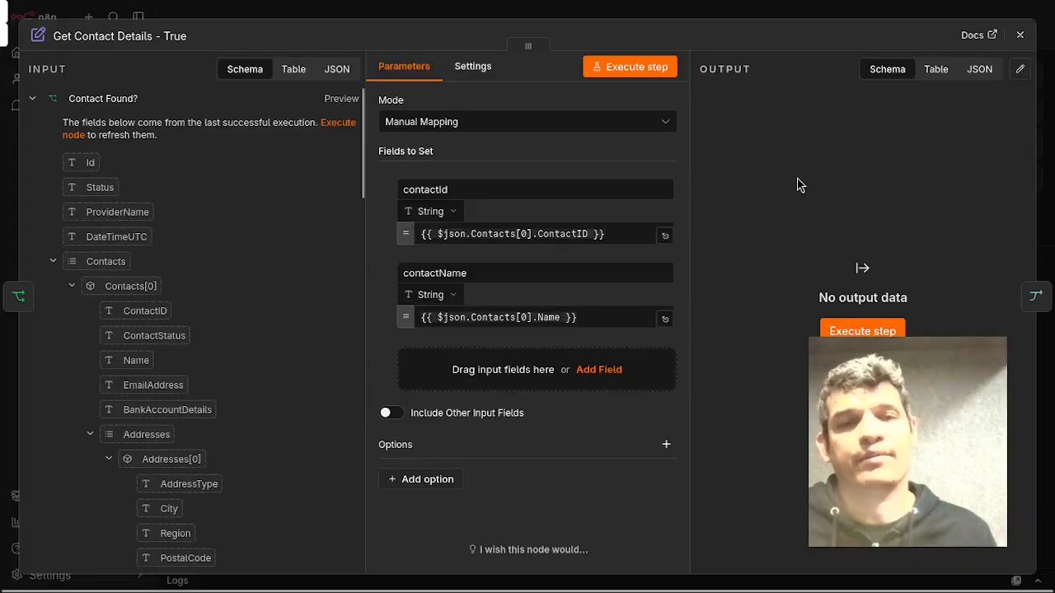
scroll(297, 249, "down", 7)
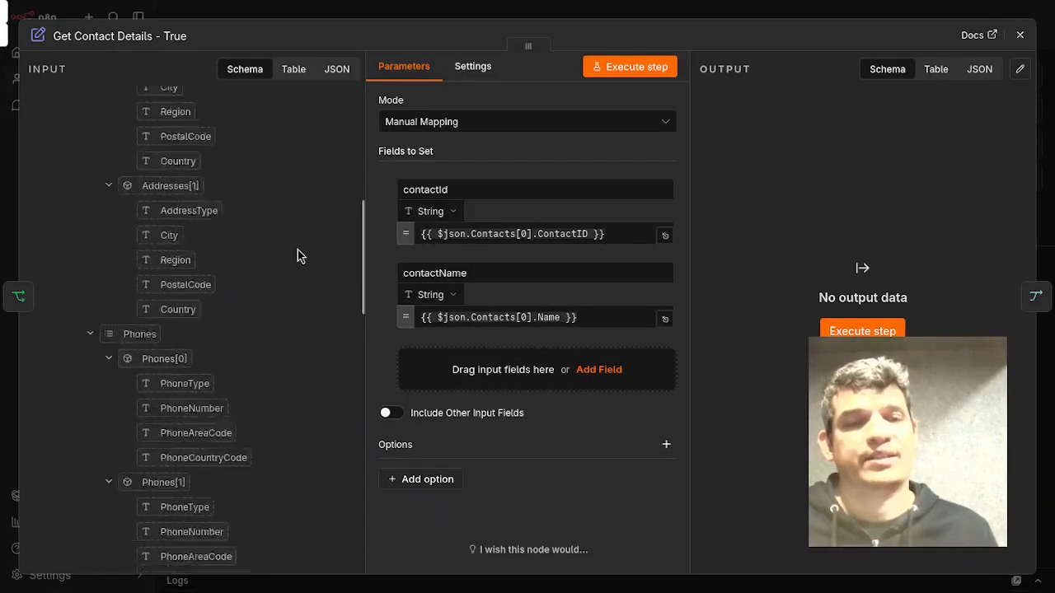
scroll(298, 249, "up", 5)
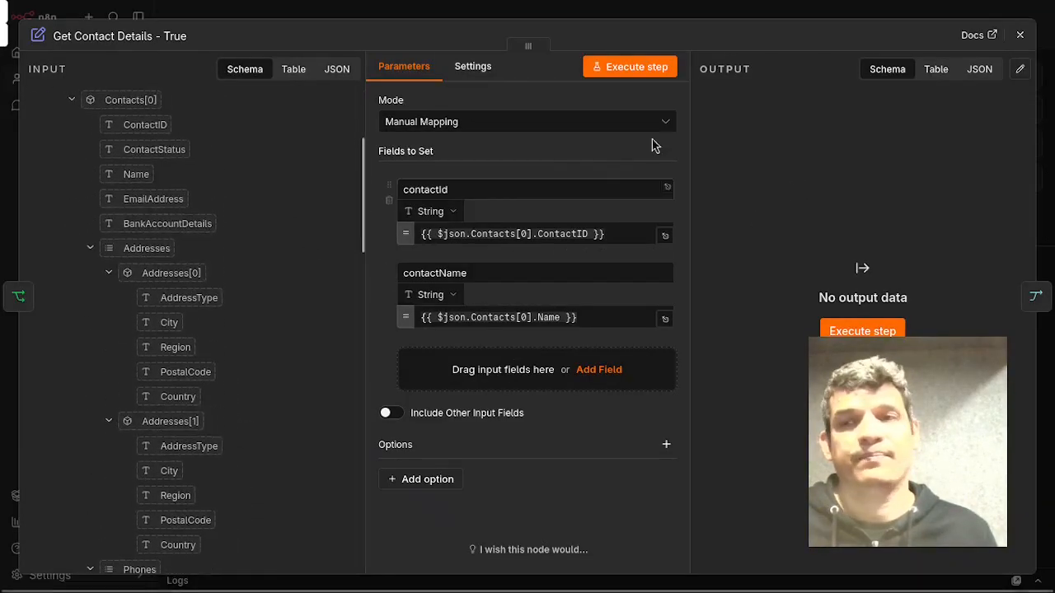
Close the node, open the Create Xero Contact node to review its POST URL and where expression, then close it.
left_click(1020, 35)
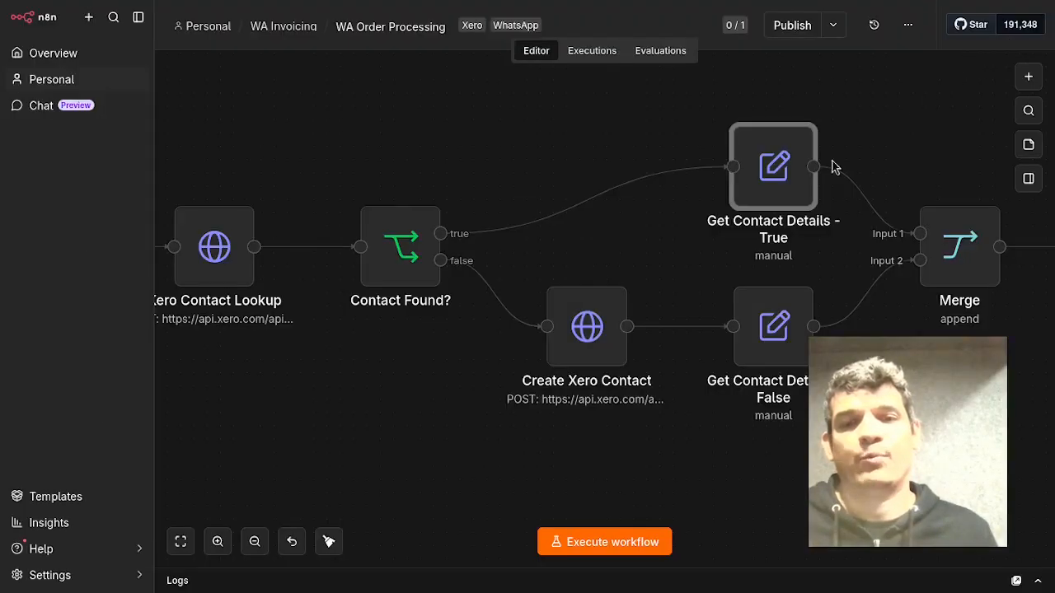
double_click(604, 360)
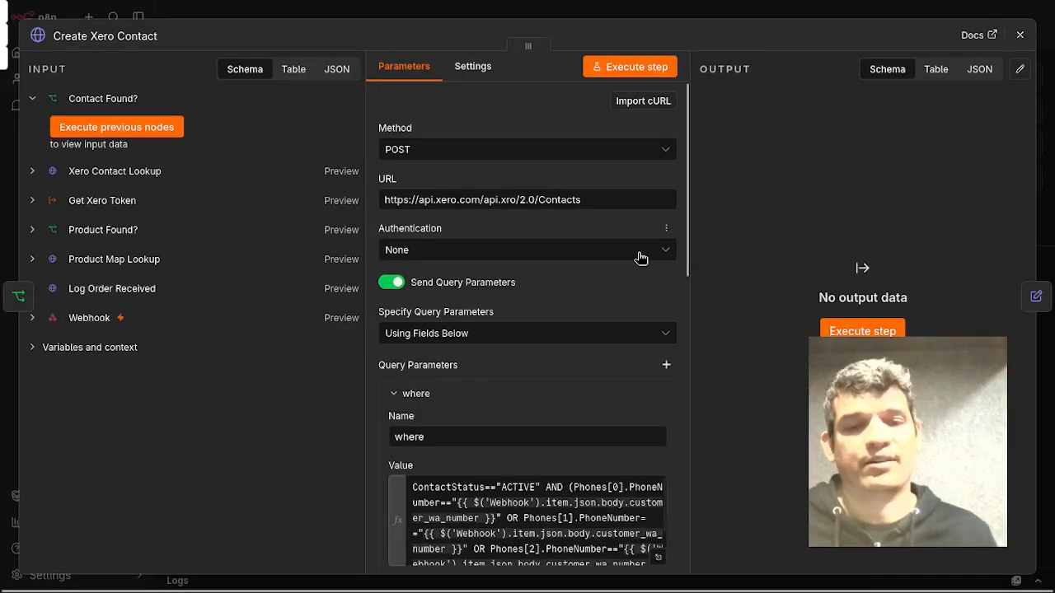
scroll(641, 257, "down", 1)
scroll(565, 213, "up", 1)
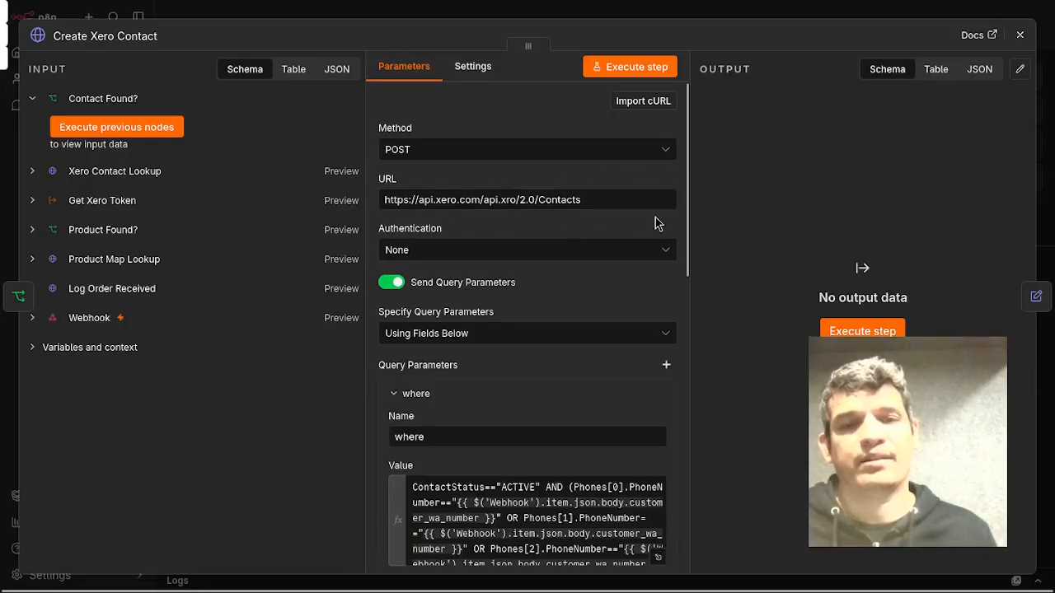
scroll(654, 225, "down", 3)
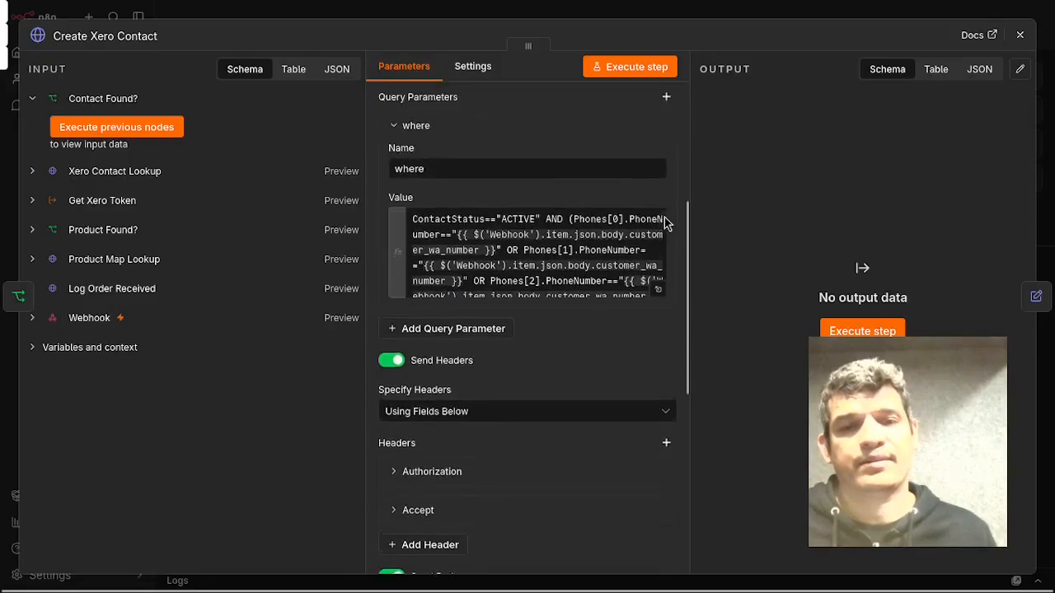
left_click(665, 285)
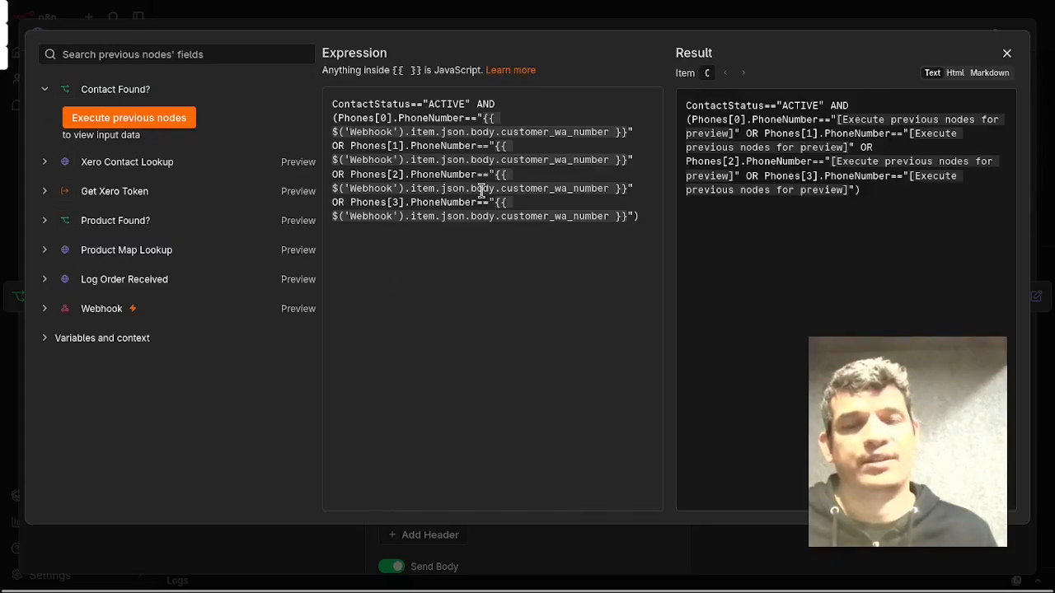
left_click(1008, 55)
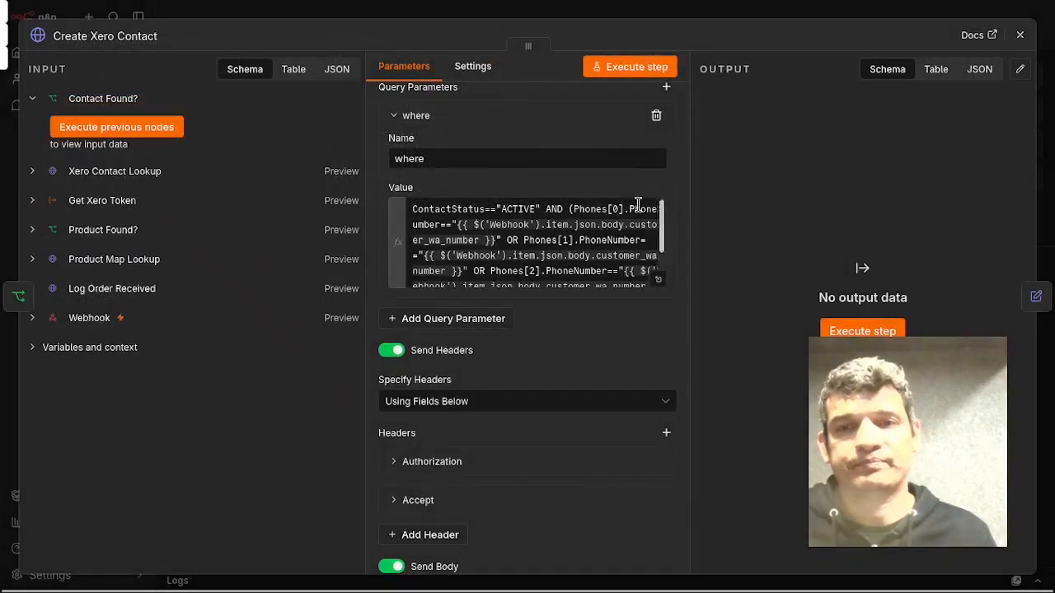
left_click(1021, 33)
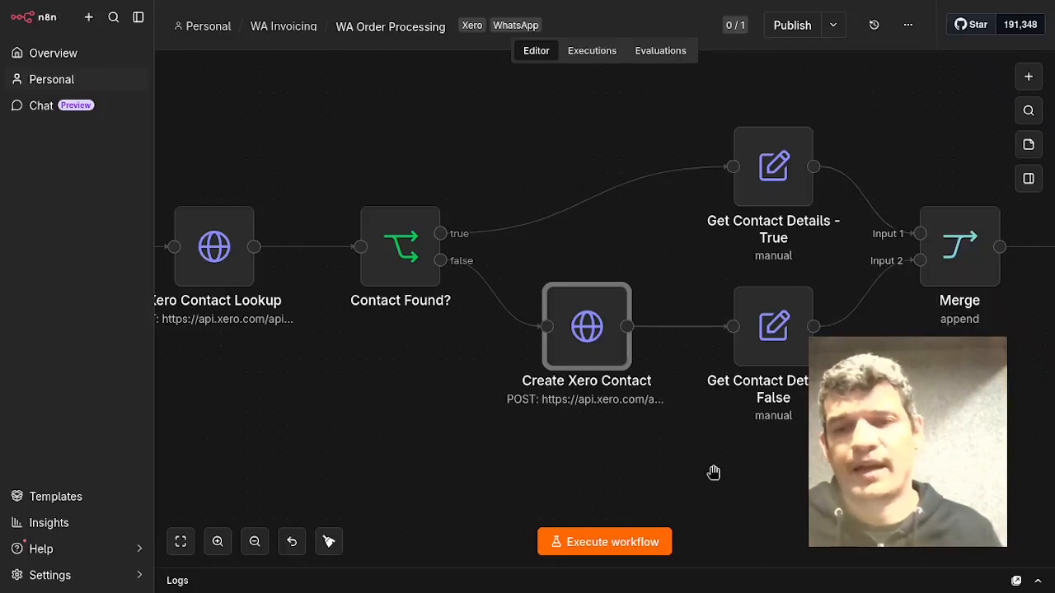
Move along the workflow and open the Create Xero Quote node to review its Quotes URL and Authorization header.
left_click_drag(714, 471, 506, 492)
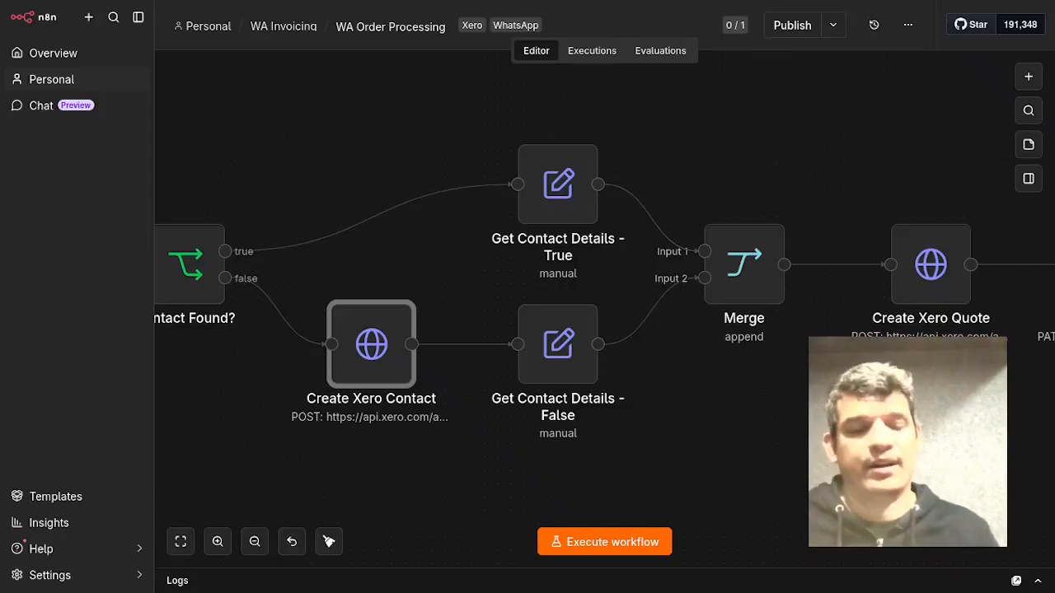
scroll(605, 431, "right", 3)
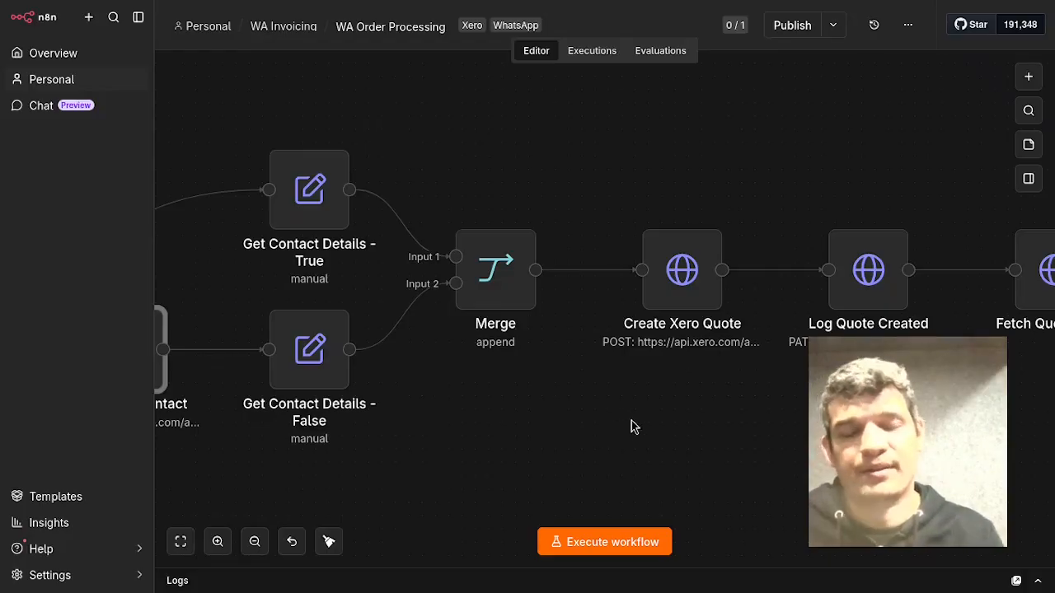
left_click_drag(784, 461, 716, 442)
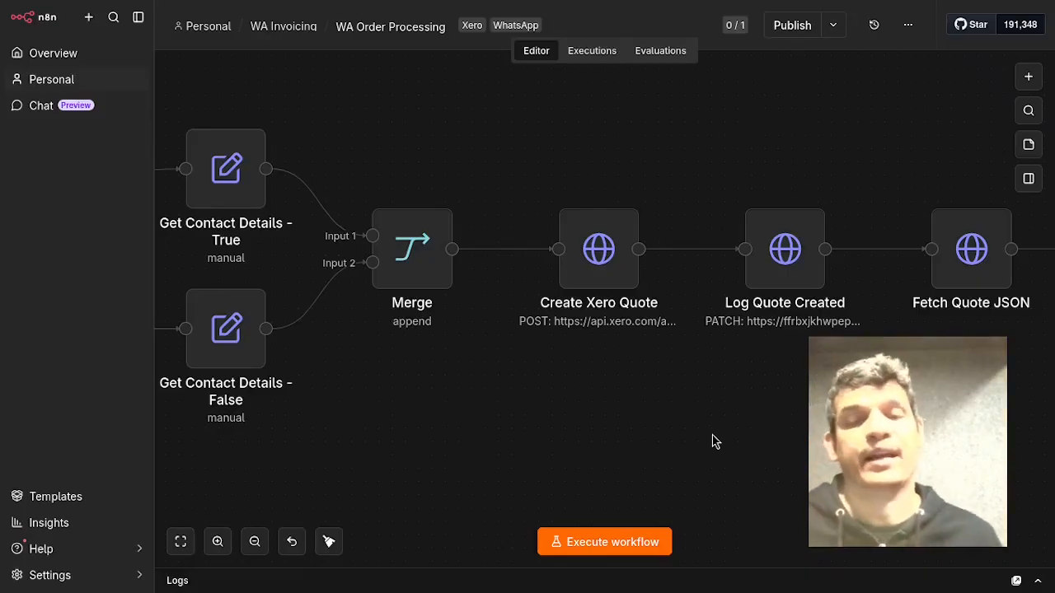
left_click(612, 243)
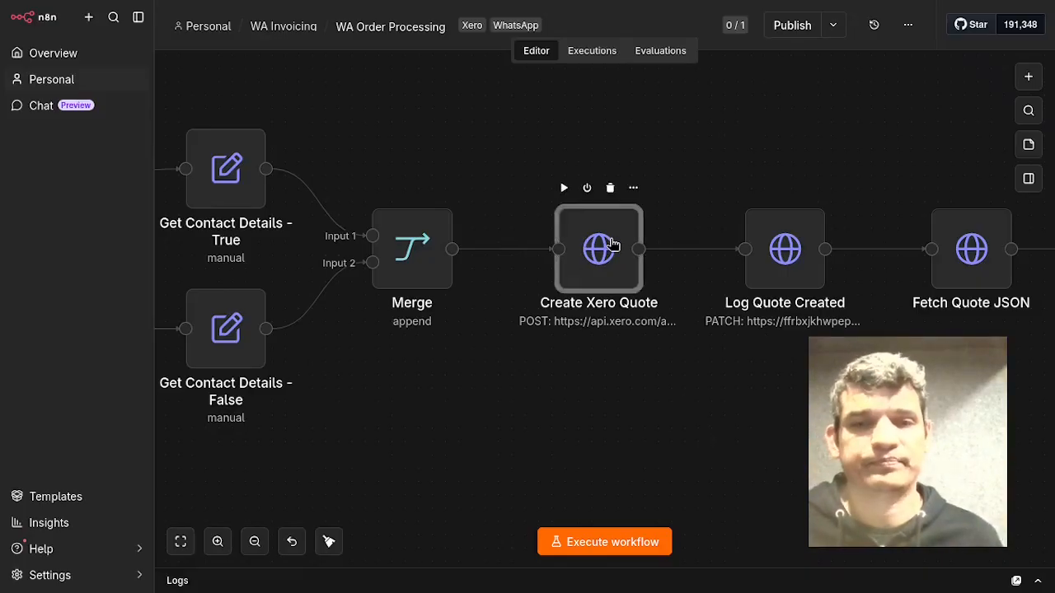
double_click(611, 243)
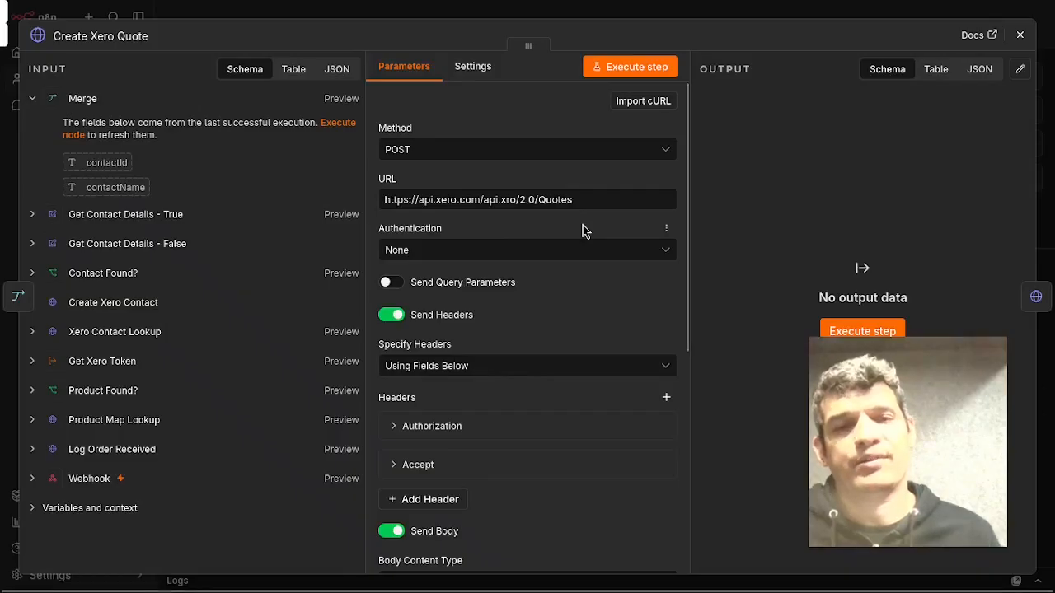
scroll(583, 225, "down", 4)
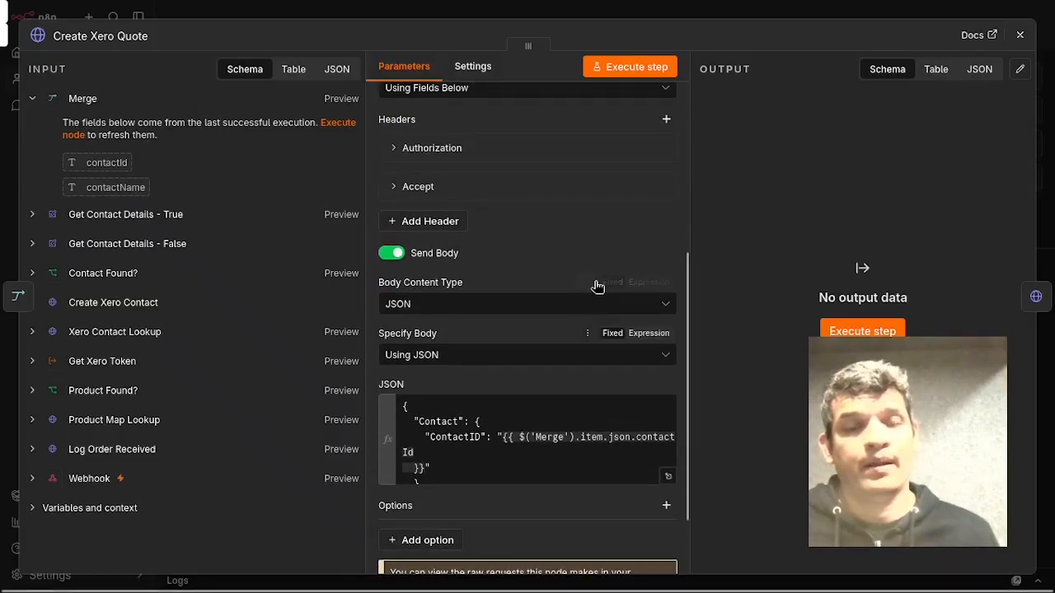
left_click(516, 158)
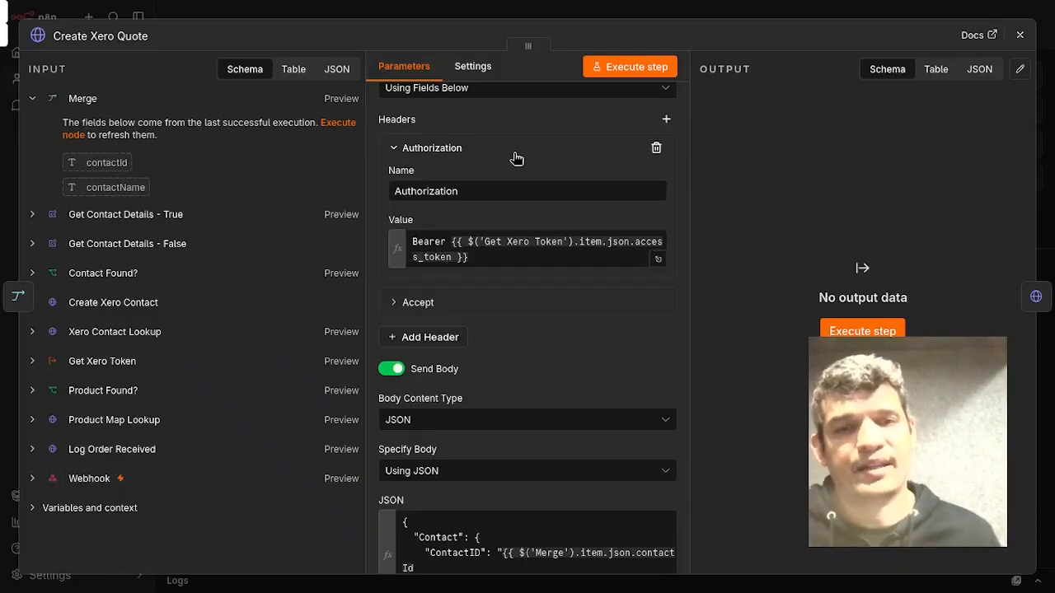
left_click(515, 158)
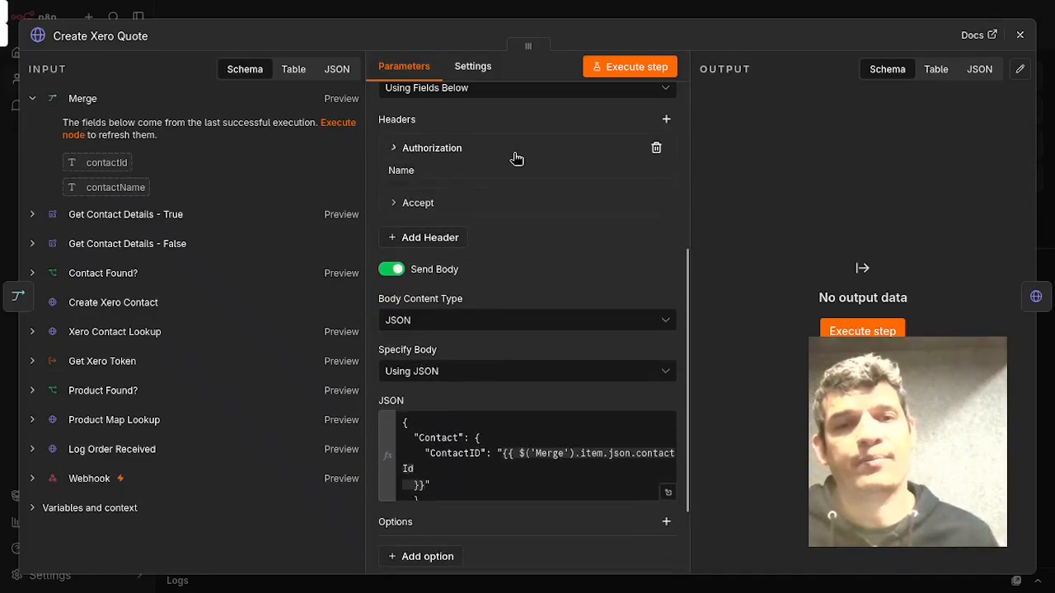
left_click(515, 158)
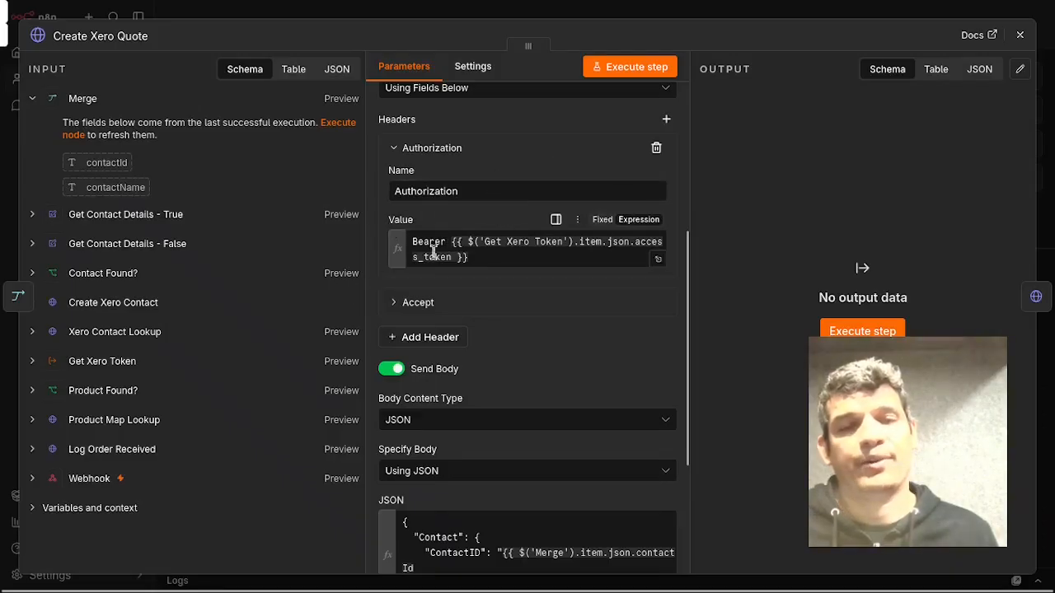
Review the Authorization header's bearer token expression and expand the Accept header to check its value.
left_click(511, 253)
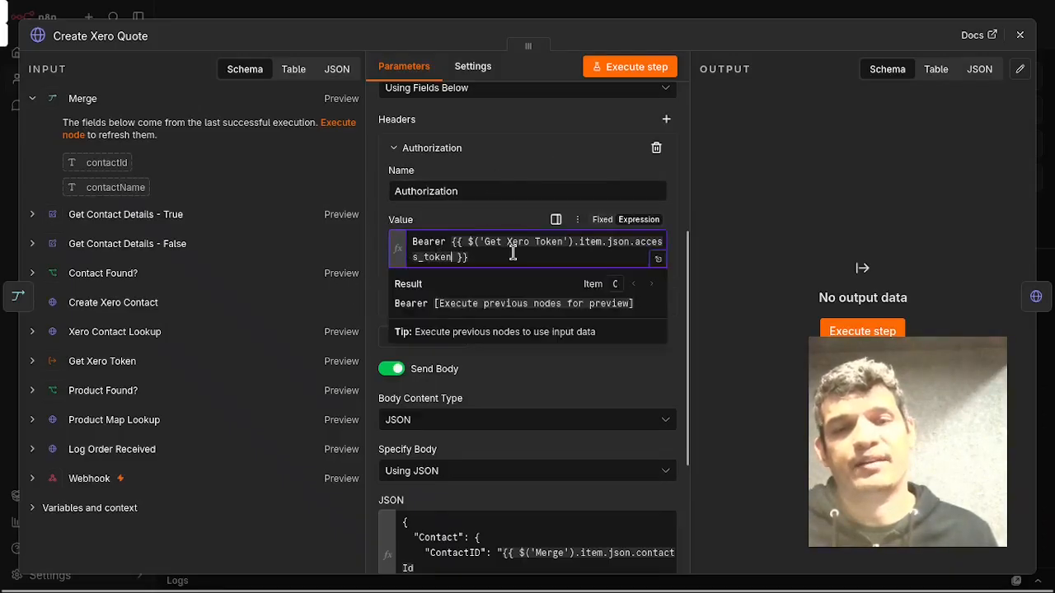
left_click(783, 186)
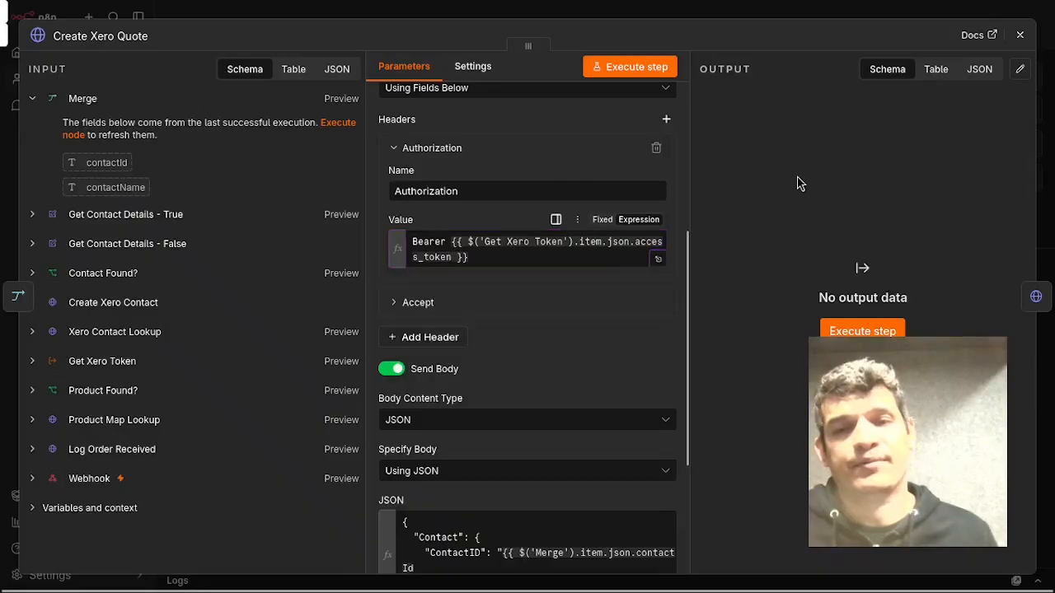
left_click(624, 305)
left_click(620, 306)
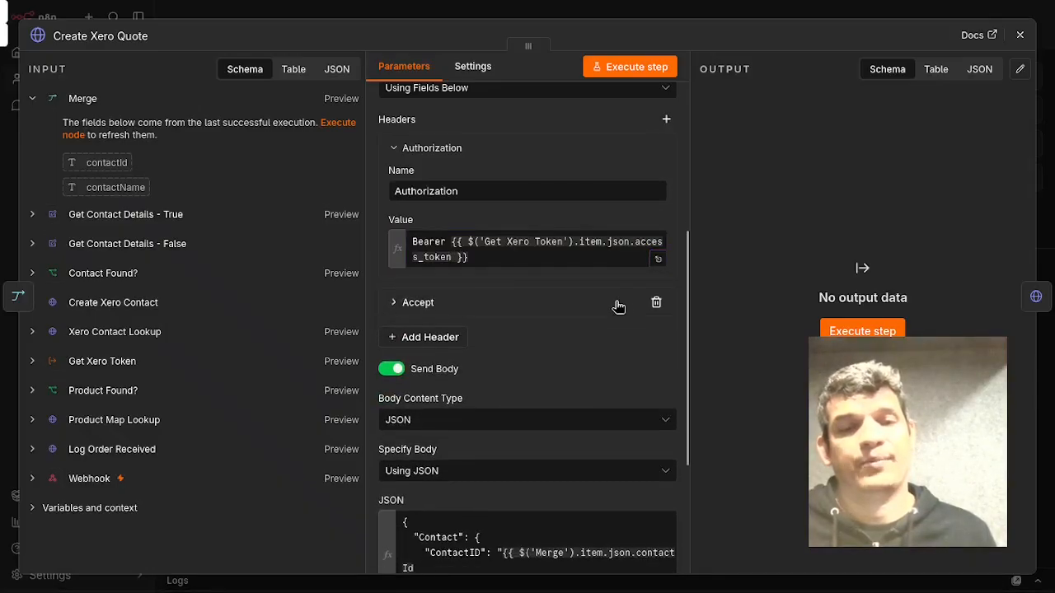
left_click(619, 307)
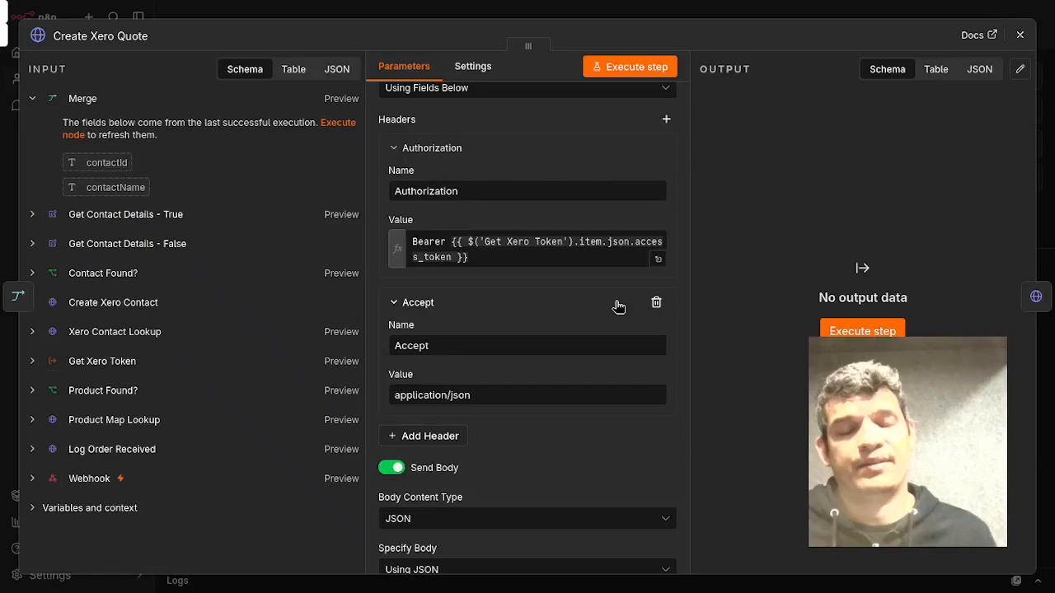
left_click(619, 307)
scroll(617, 305, "down", 2)
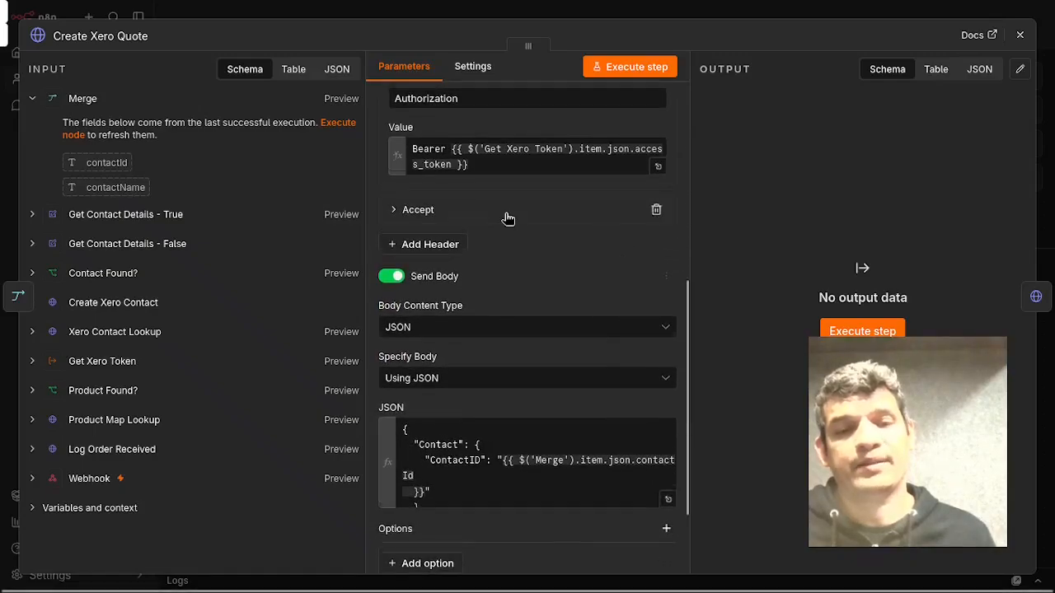
scroll(598, 369, "down", 2)
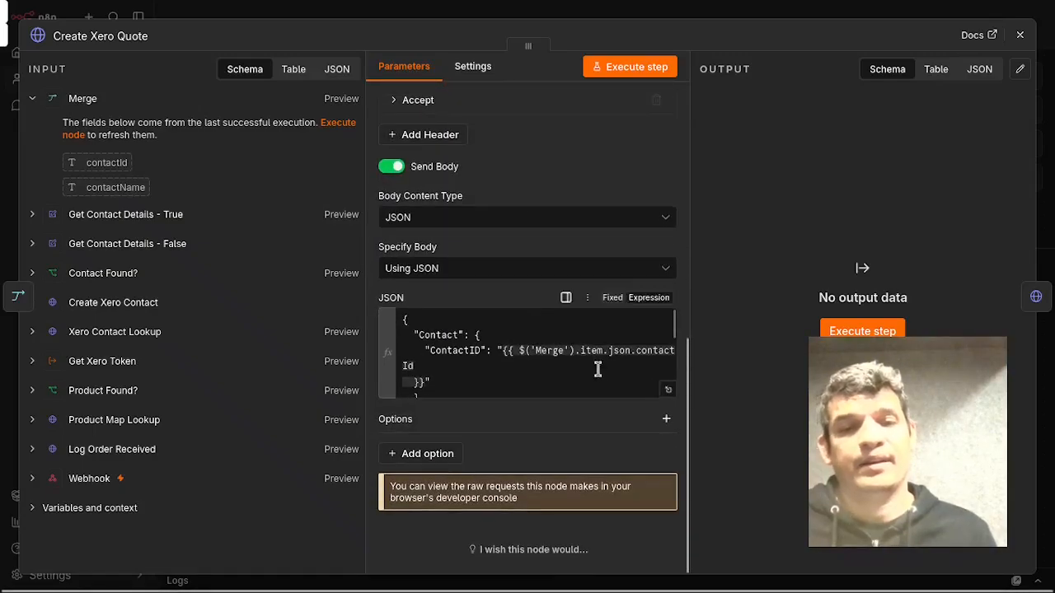
Open the JSON body in the expression editor to review contact, line items, dates, status, currency, title and summary, then close the node.
left_click(668, 389)
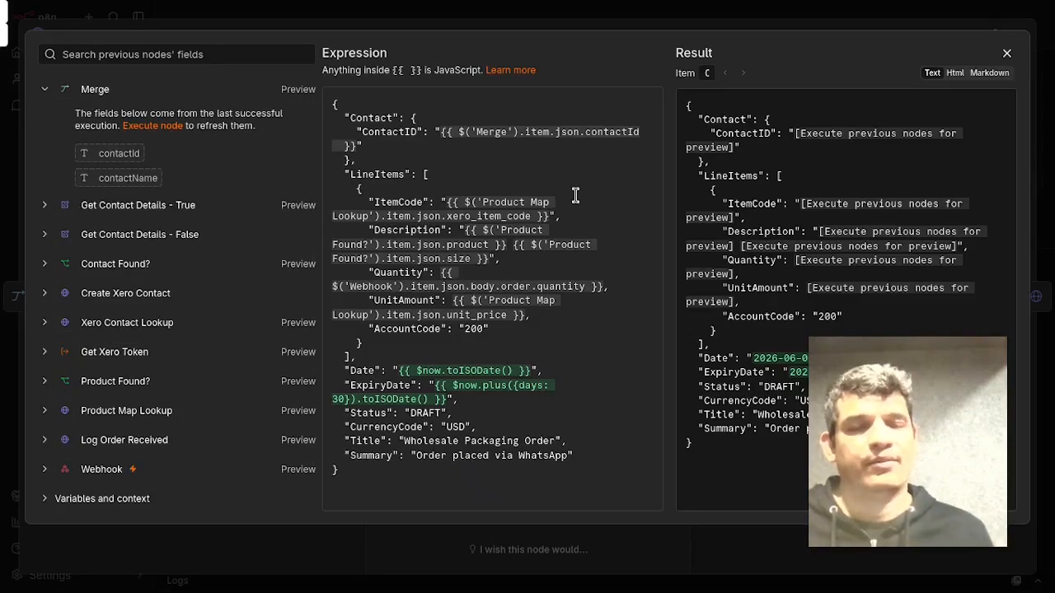
left_click(412, 146)
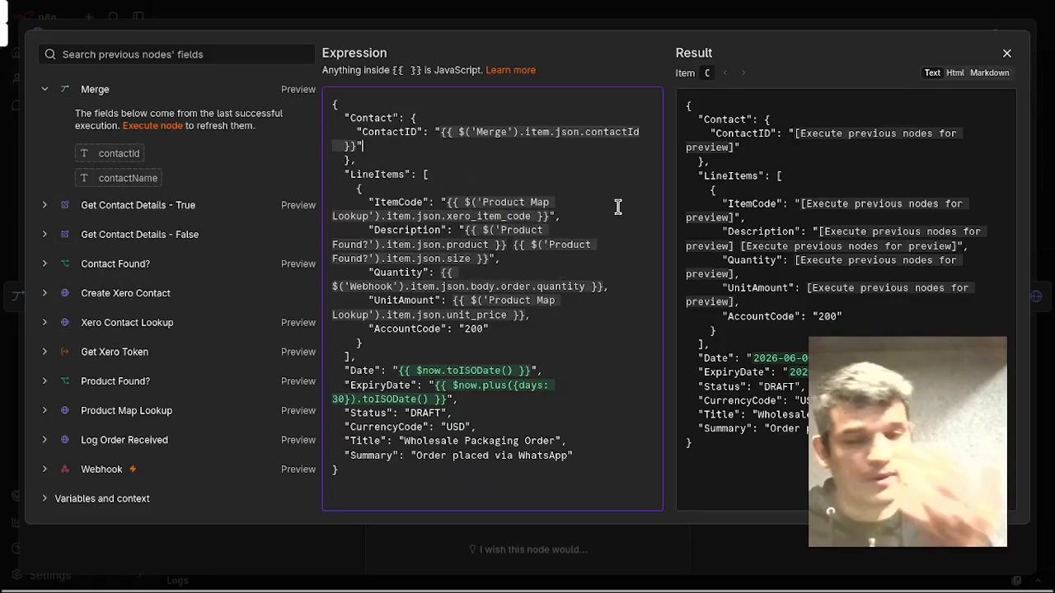
left_click(485, 329)
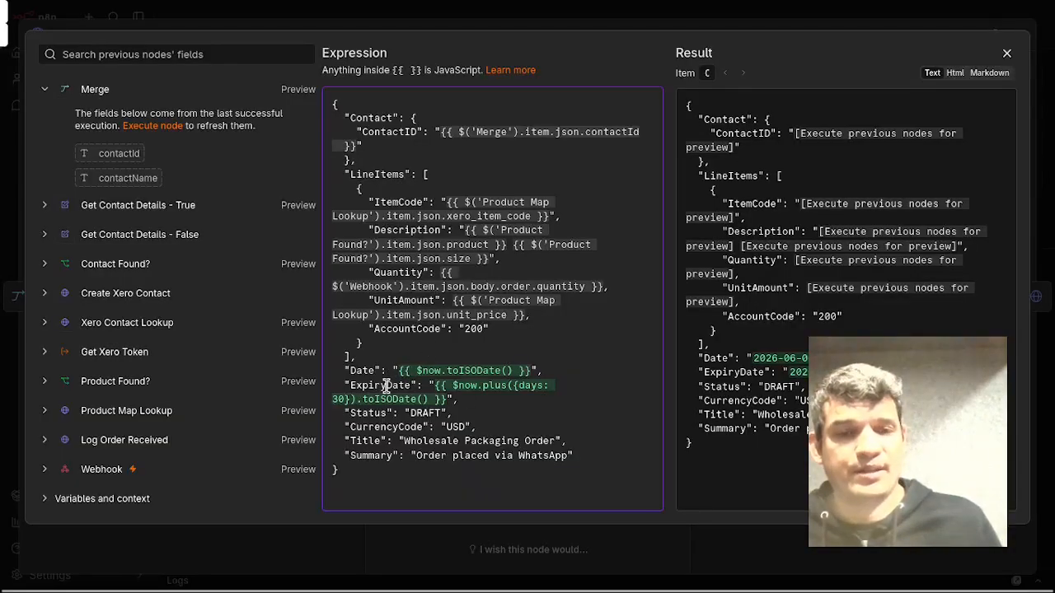
double_click(429, 414)
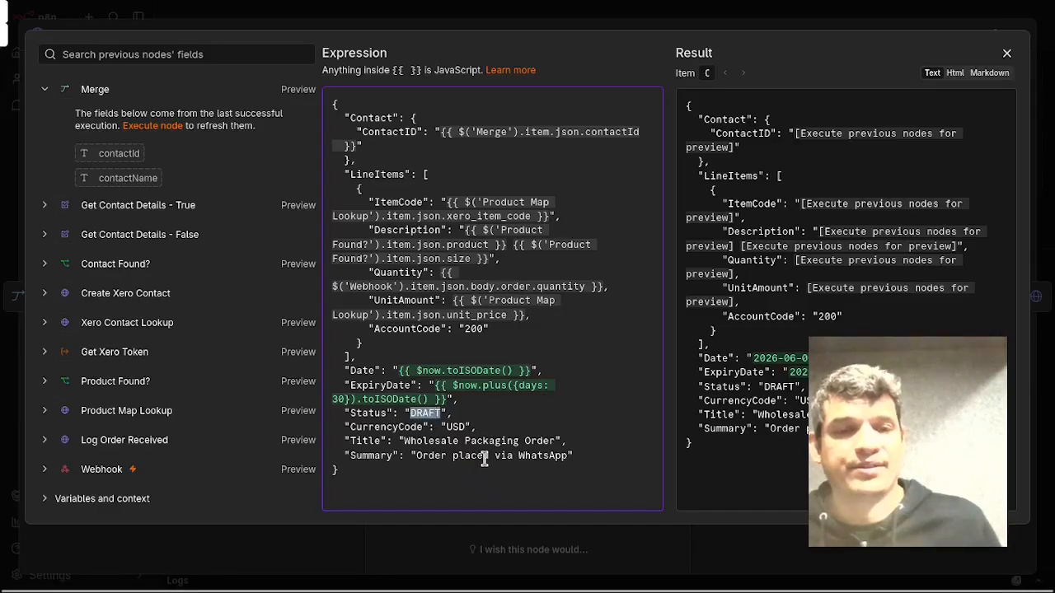
left_click(497, 424)
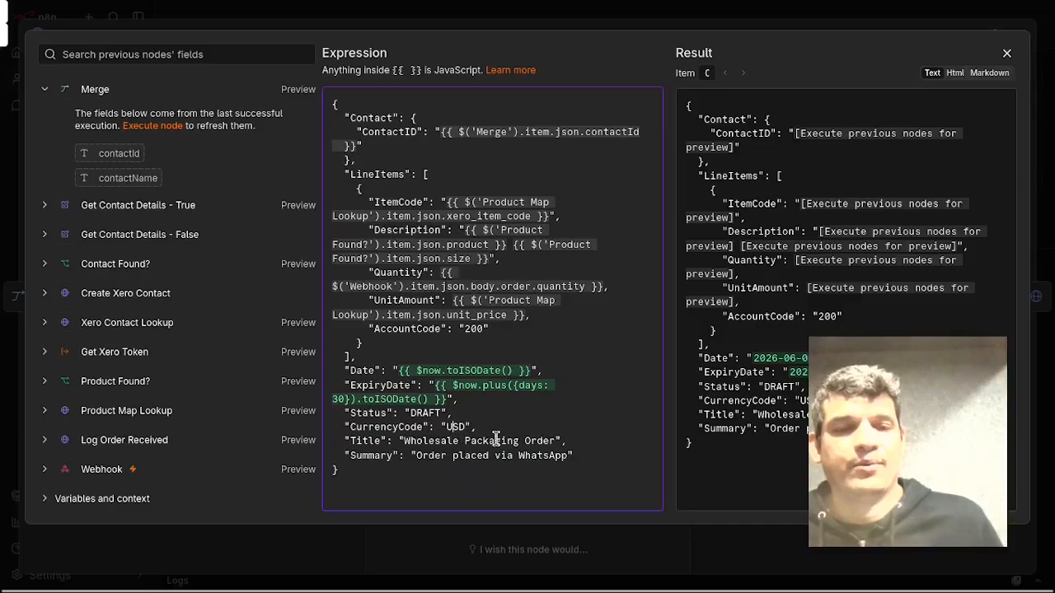
double_click(470, 441)
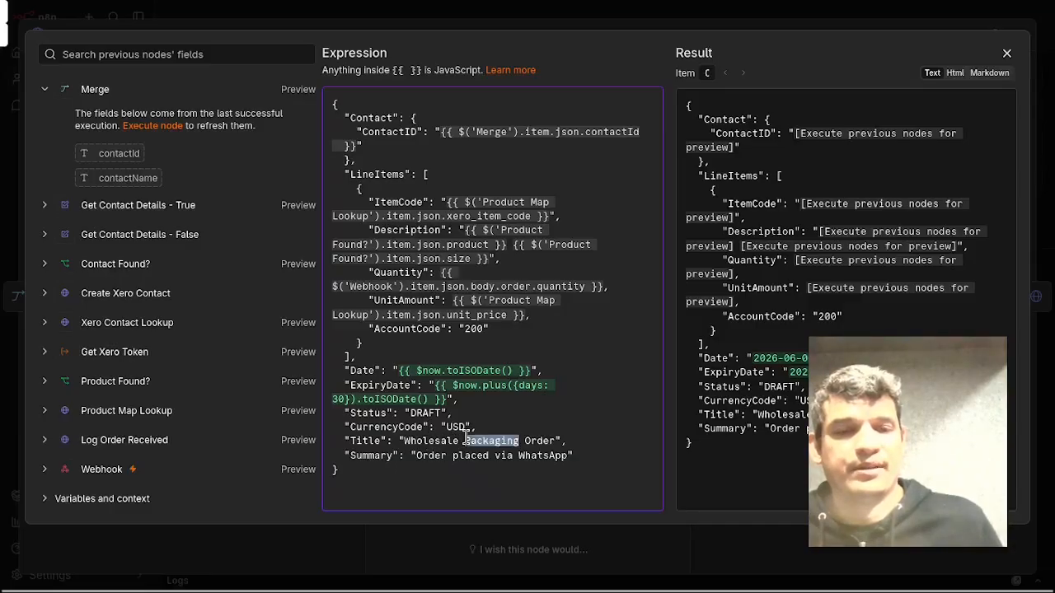
left_click(447, 441)
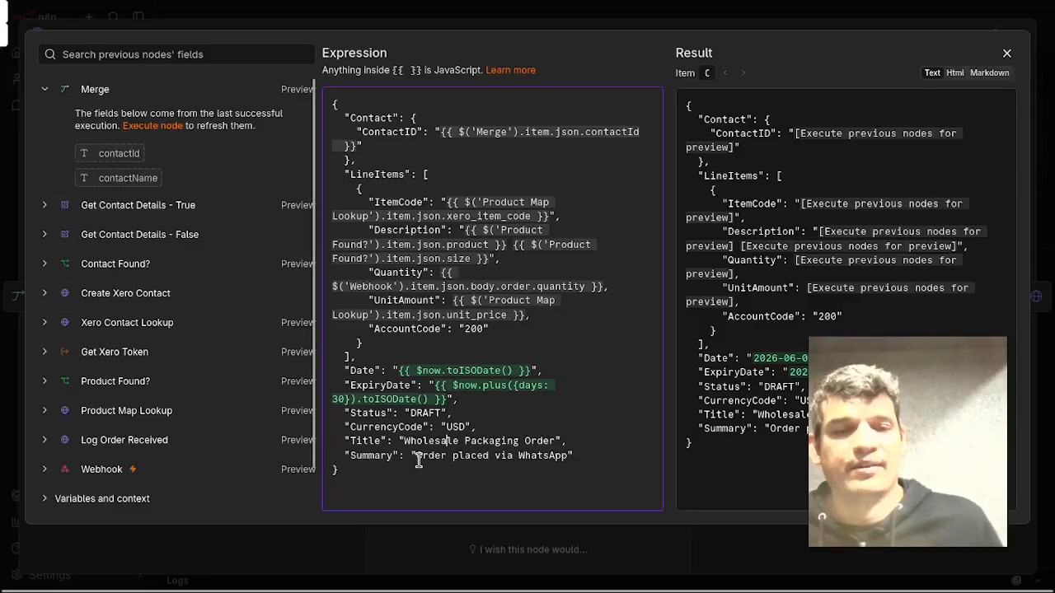
left_click_drag(417, 456, 570, 457)
left_click(582, 435)
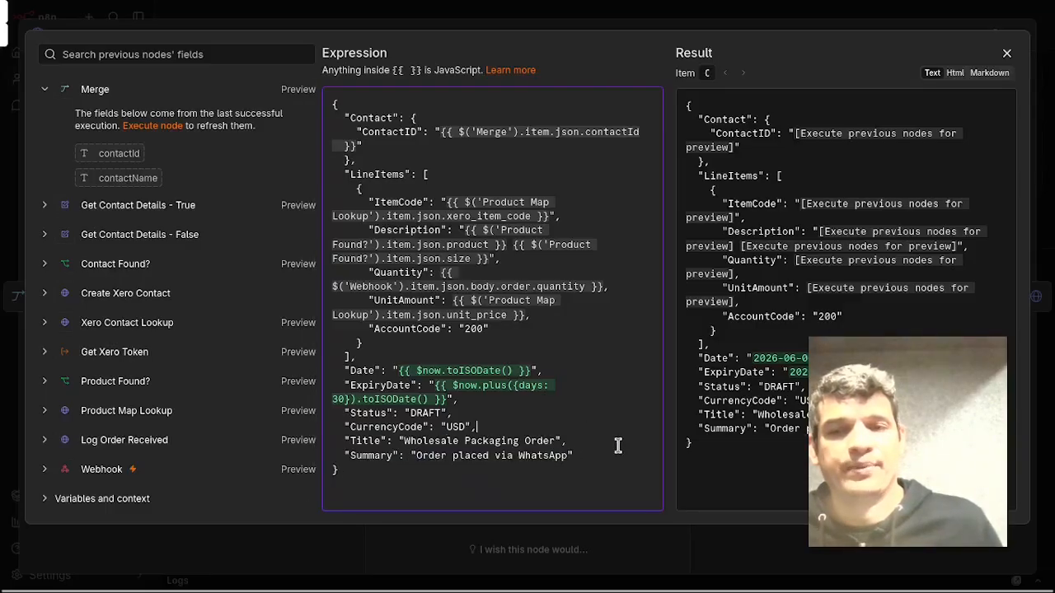
left_click(1007, 53)
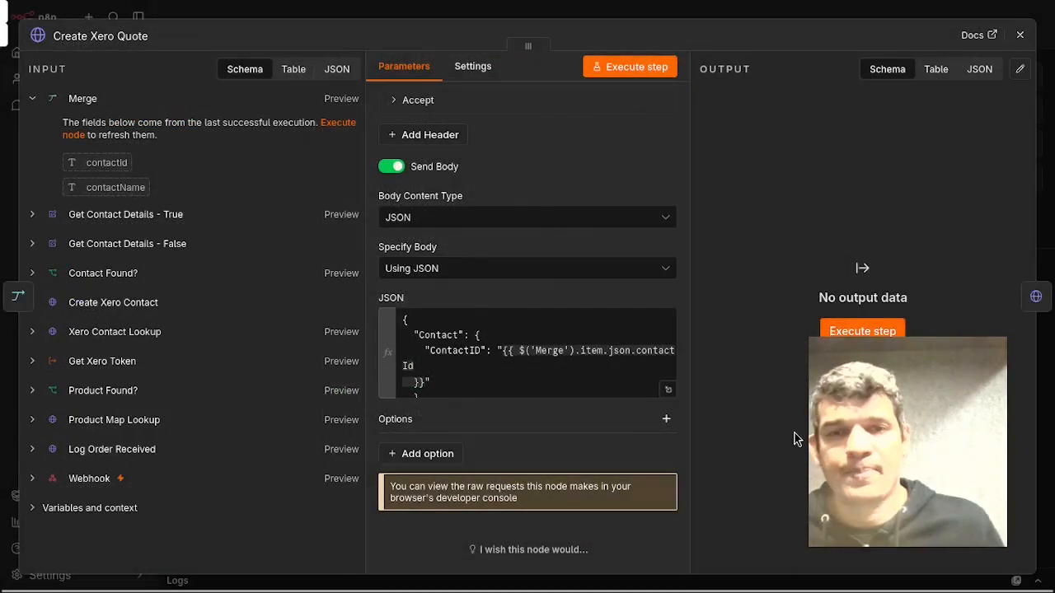
left_click(1022, 37)
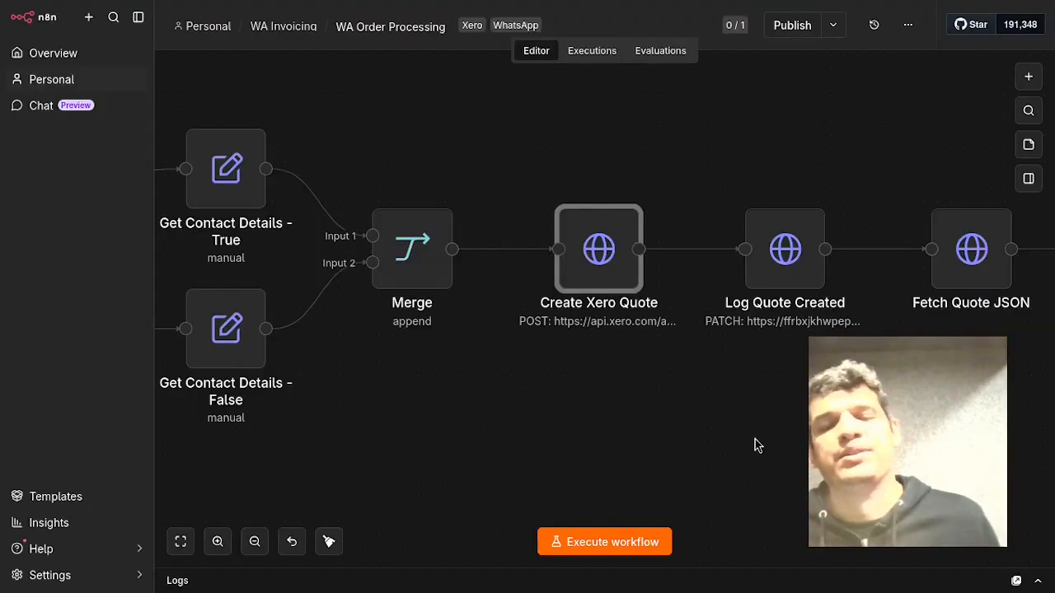
Open the Log Quote Created node, review its Supabase PATCH settings and the status body field, then close it.
scroll(751, 443, "right", 2)
scroll(751, 443, "right", 5)
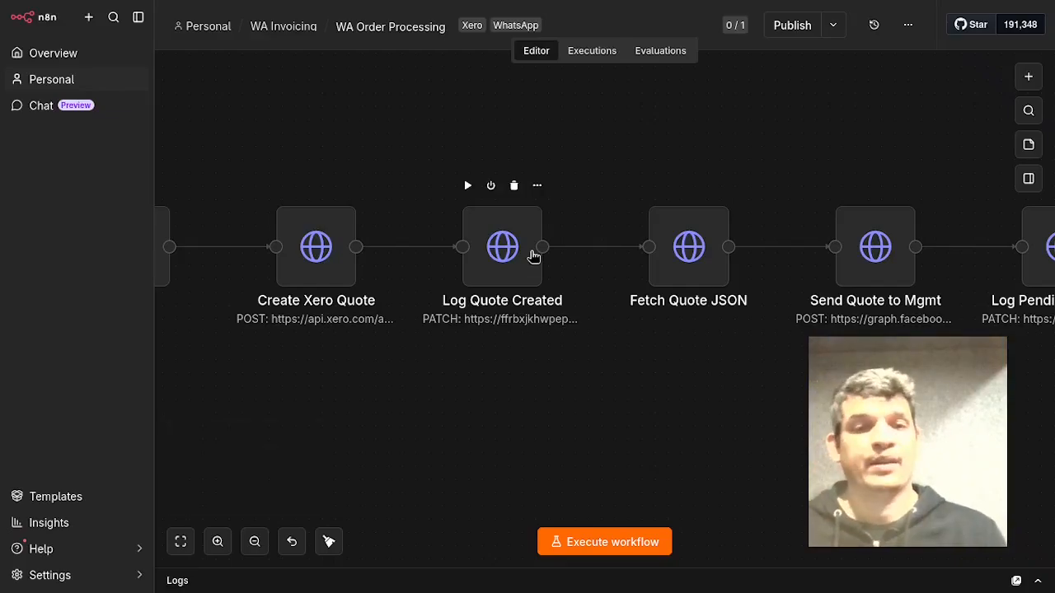
left_click(534, 256)
double_click(534, 256)
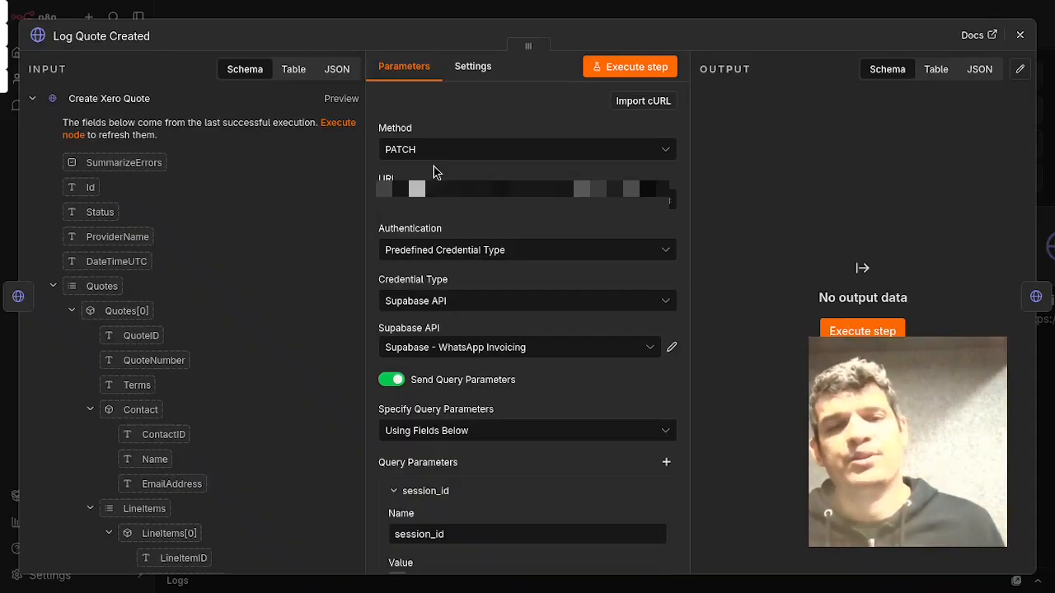
scroll(518, 220, "down", 10)
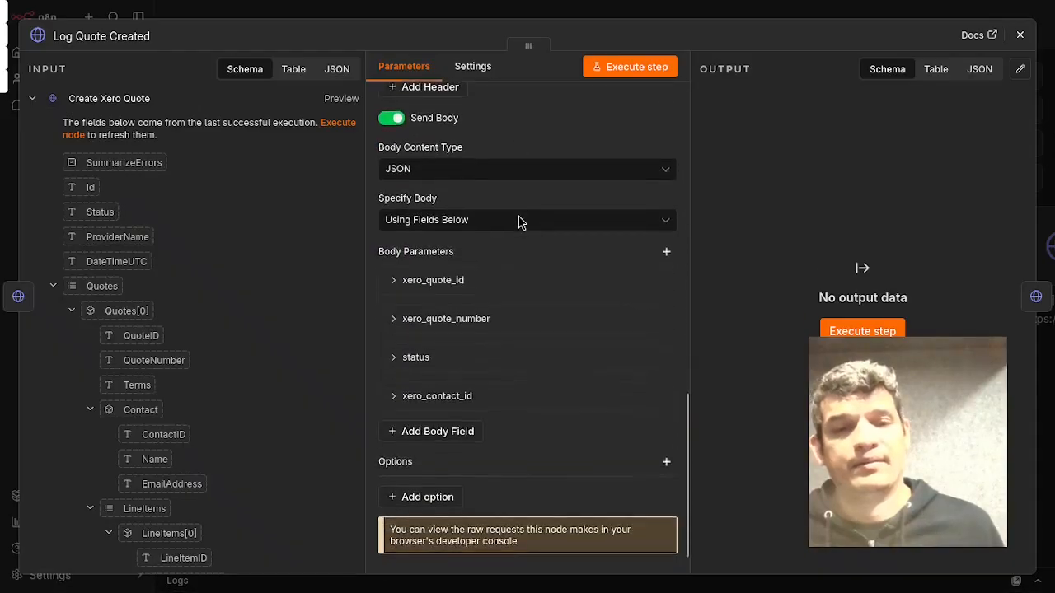
scroll(515, 248, "down", 1)
left_click(552, 321)
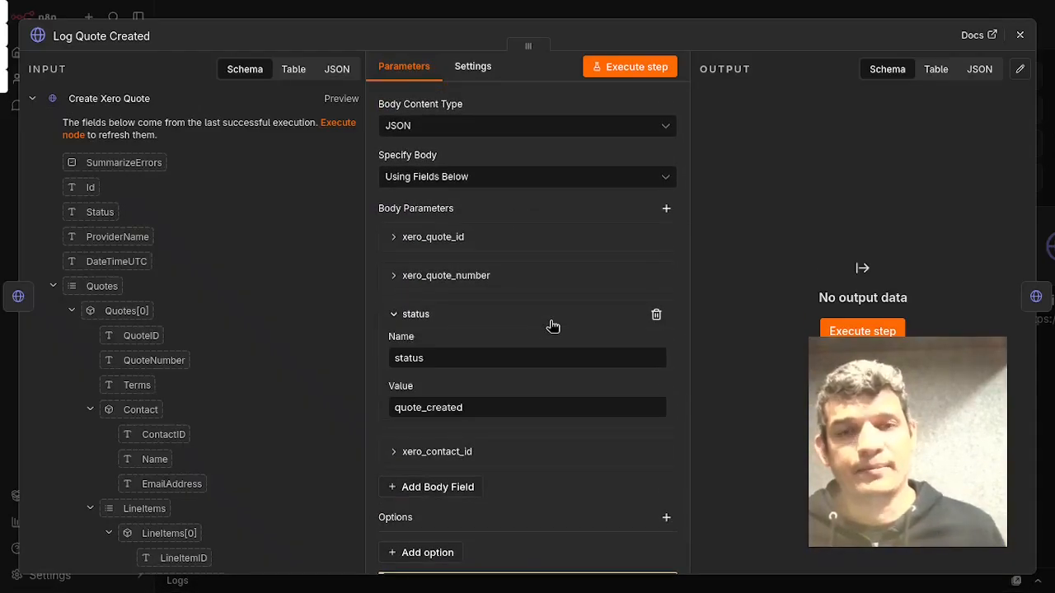
left_click(552, 323)
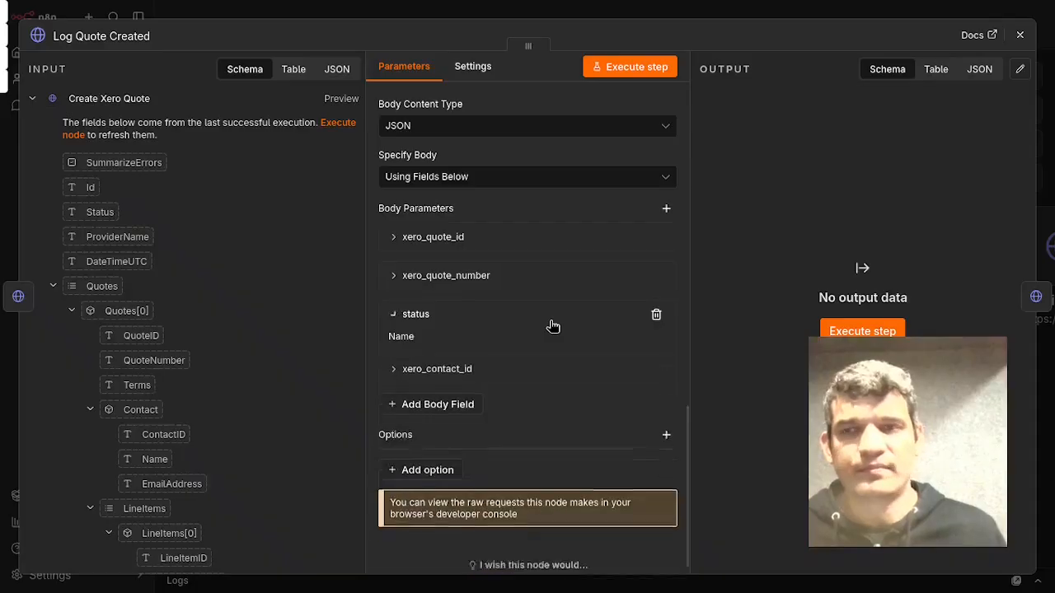
left_click(1020, 36)
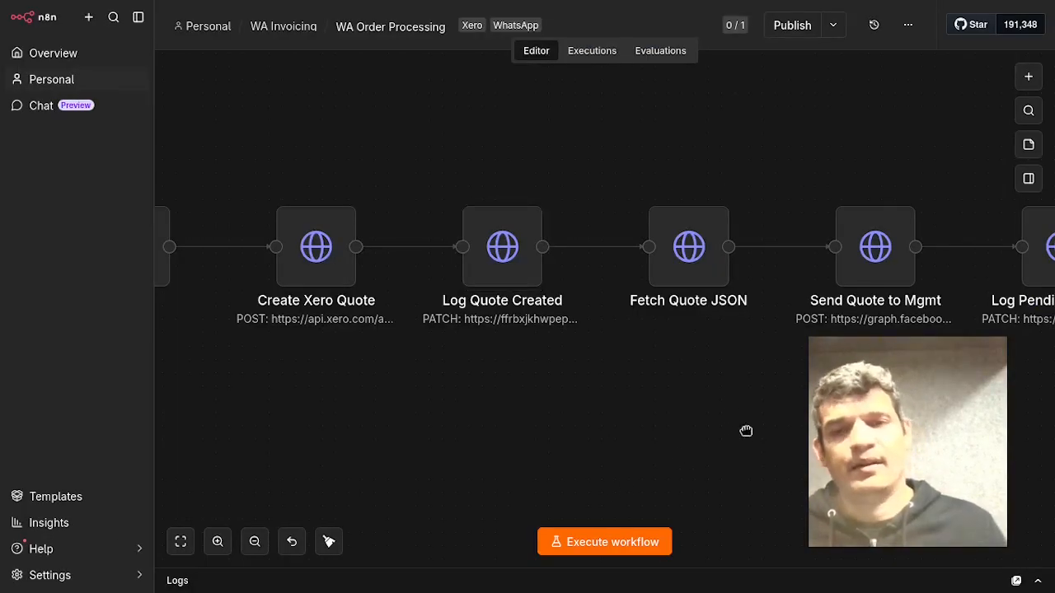
Move further along the workflow and open the Send Quote to Mgmt node to review its Graph API POST URL and access_token parameter.
left_click_drag(746, 432, 483, 424)
mouse_move(410, 268)
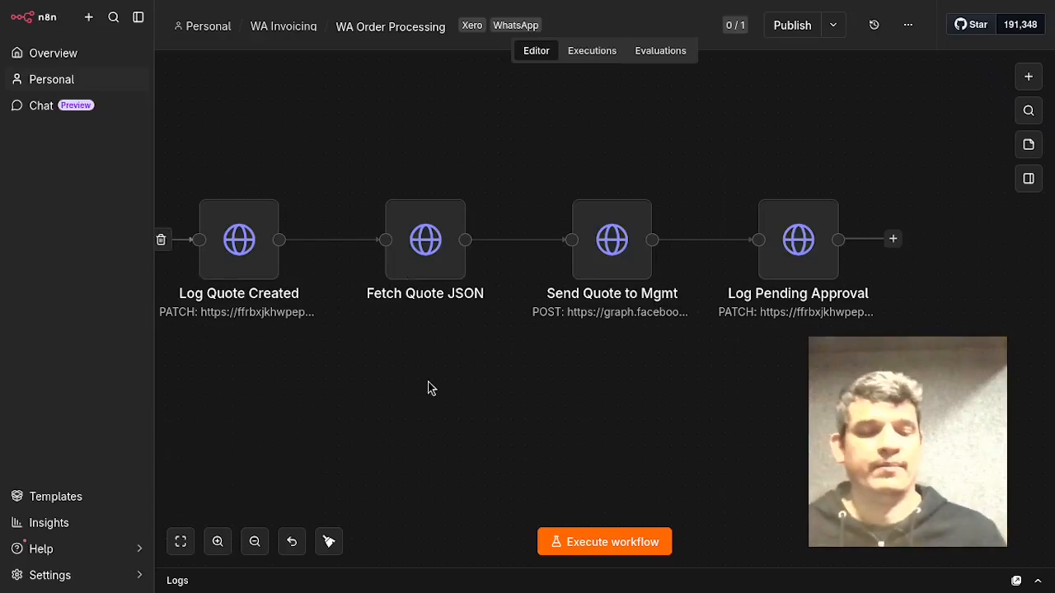
left_click_drag(432, 388, 469, 438)
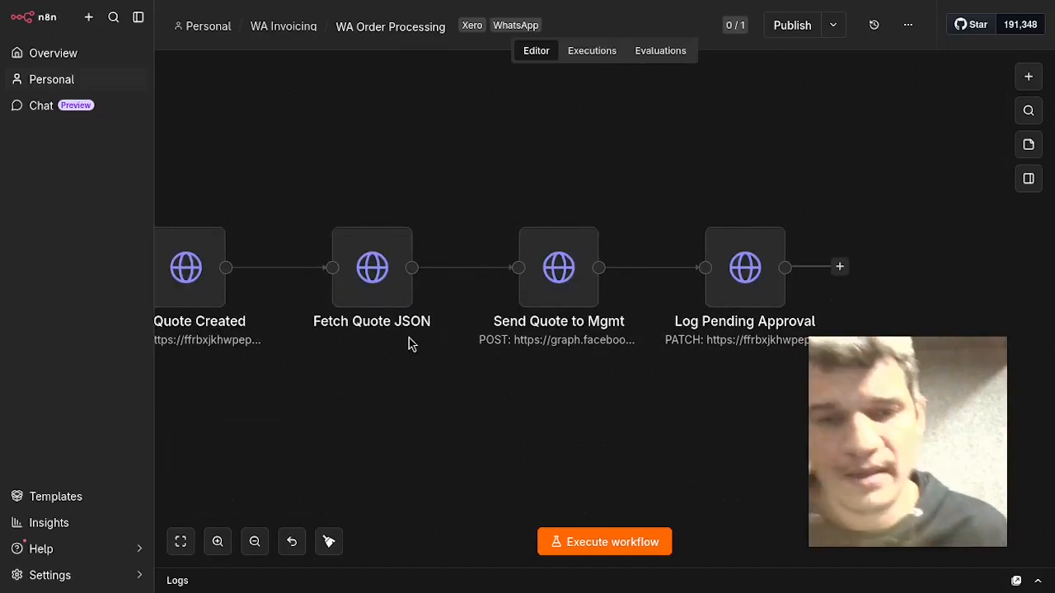
left_click(582, 297)
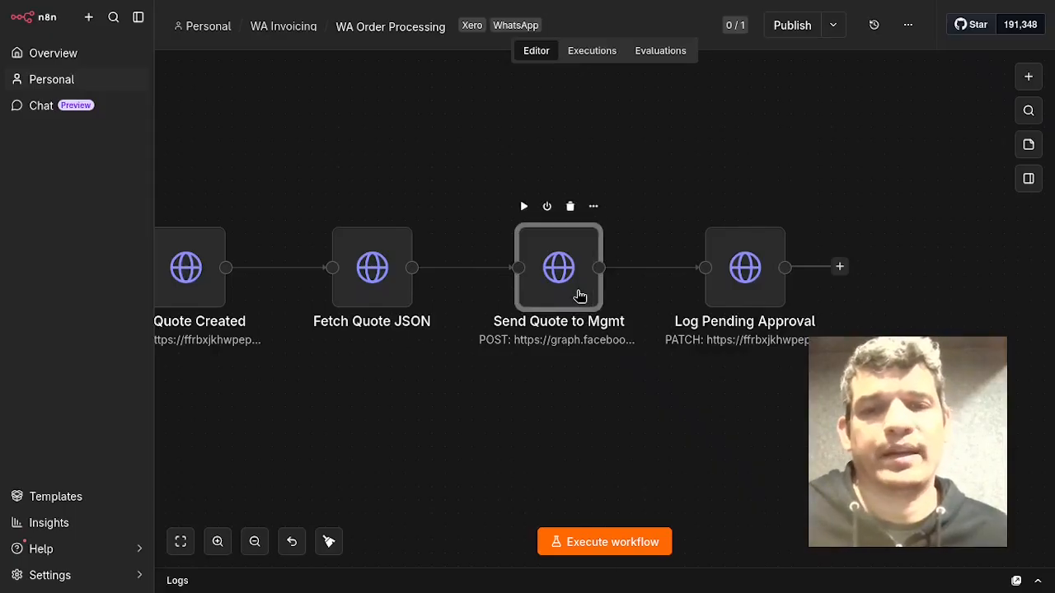
double_click(580, 297)
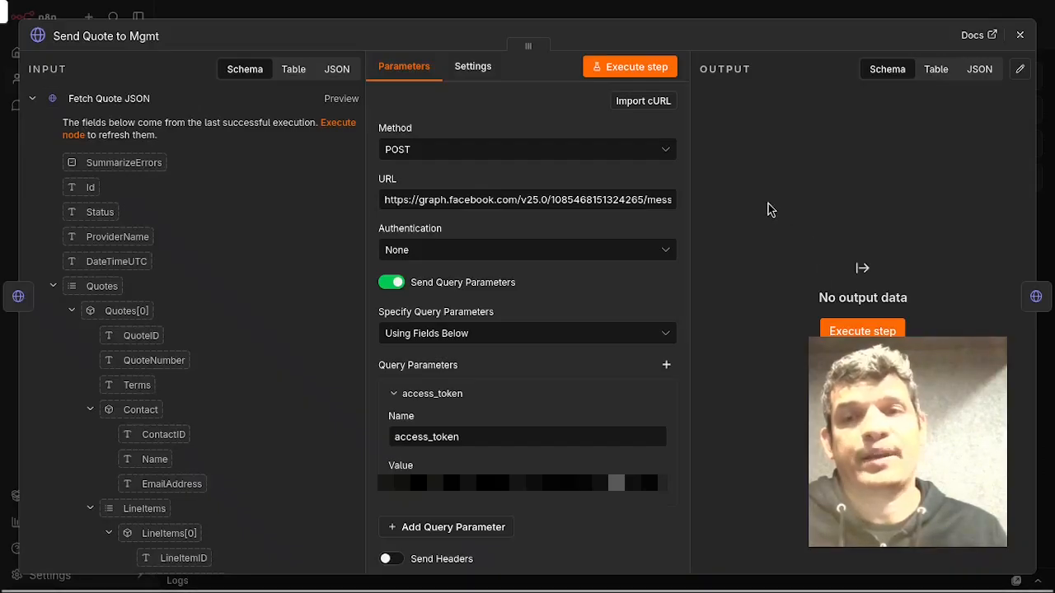
Open the JSON body in the expression editor to review the WhatsApp approval message, then close the node.
scroll(671, 244, "down", 5)
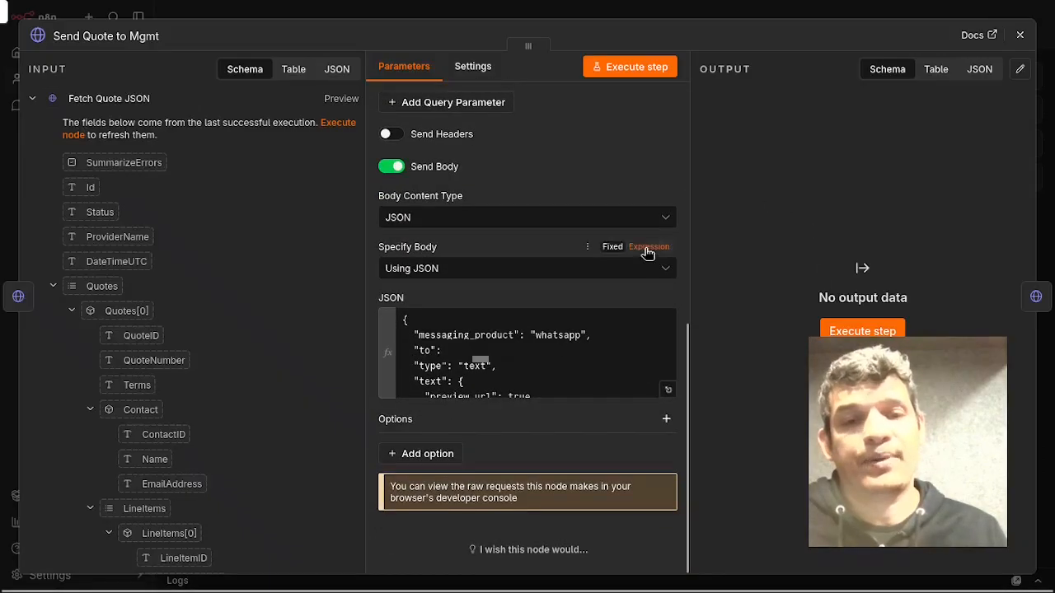
left_click(669, 390)
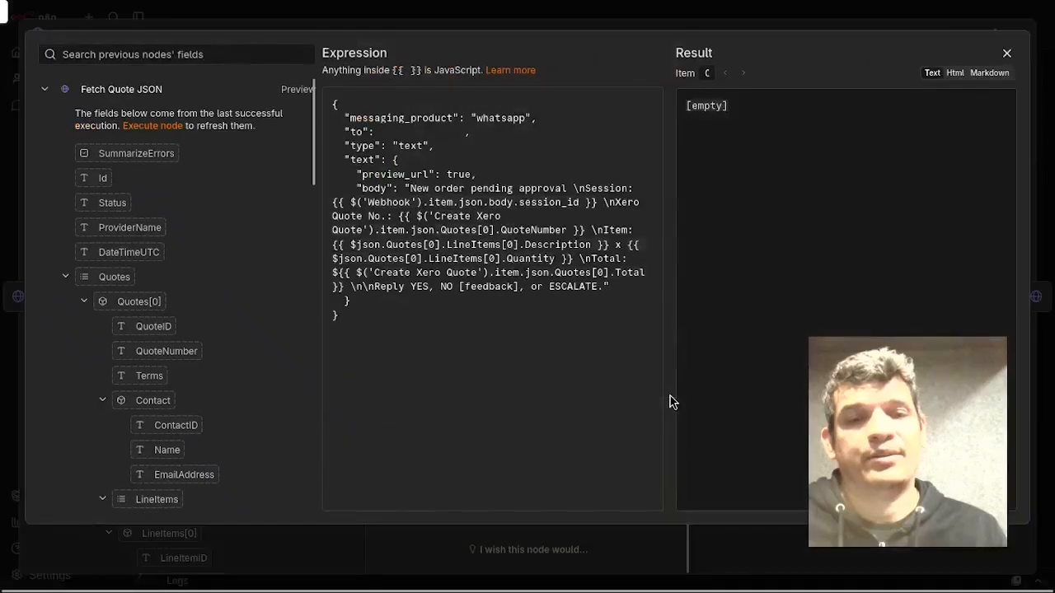
left_click(487, 391)
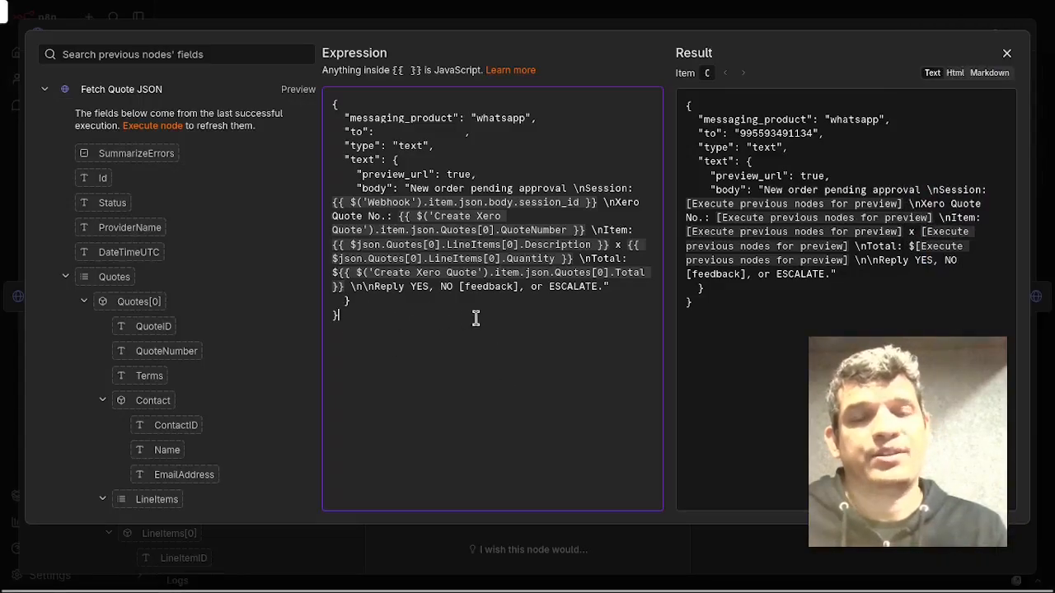
left_click(1008, 53)
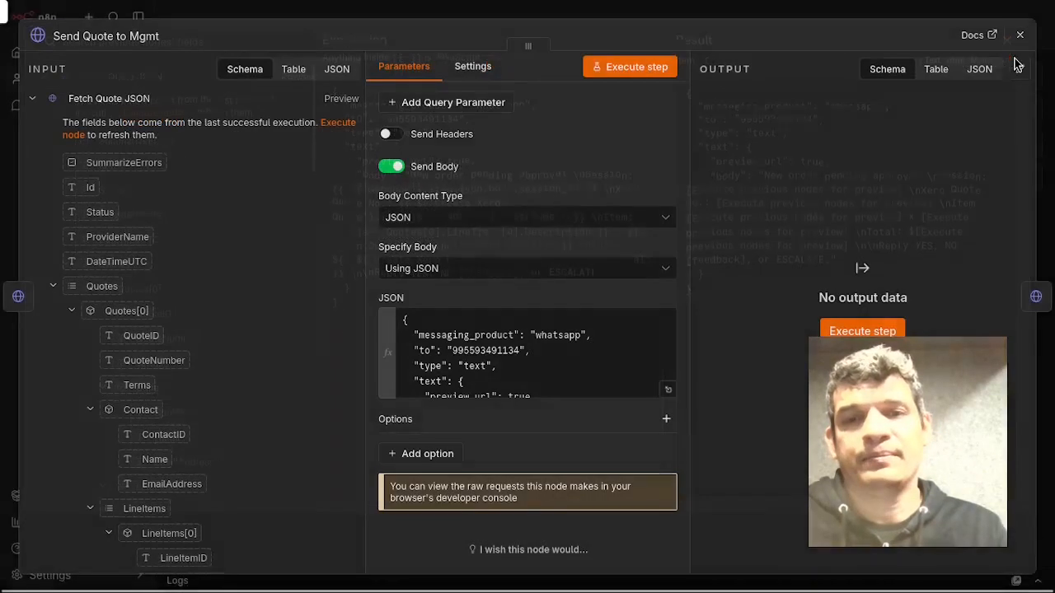
left_click(1020, 36)
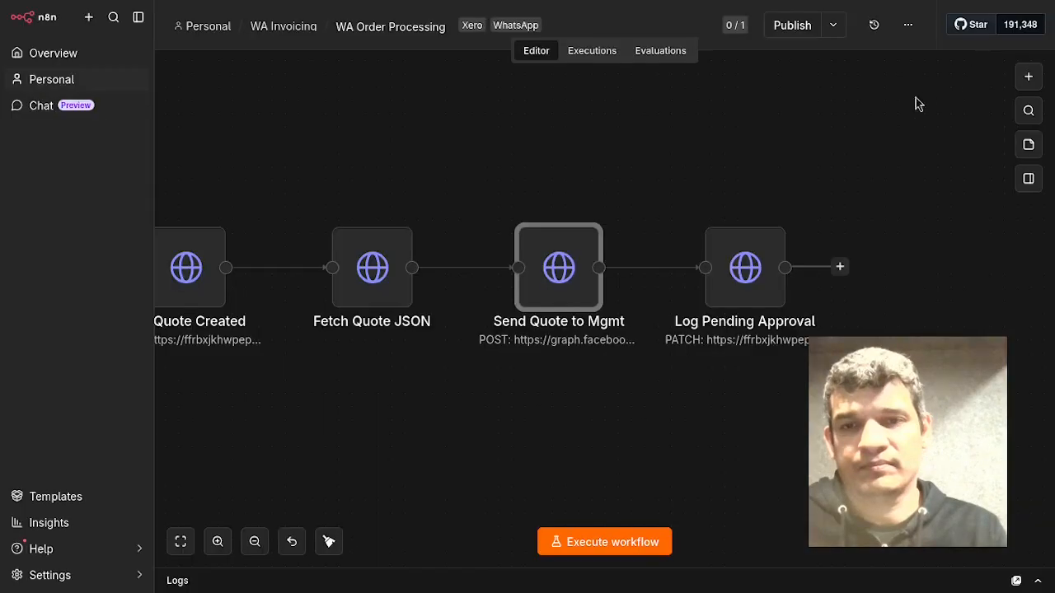
Go back to the WA Invoicing folder and open the WA Approval Processing workflow.
left_click(758, 438)
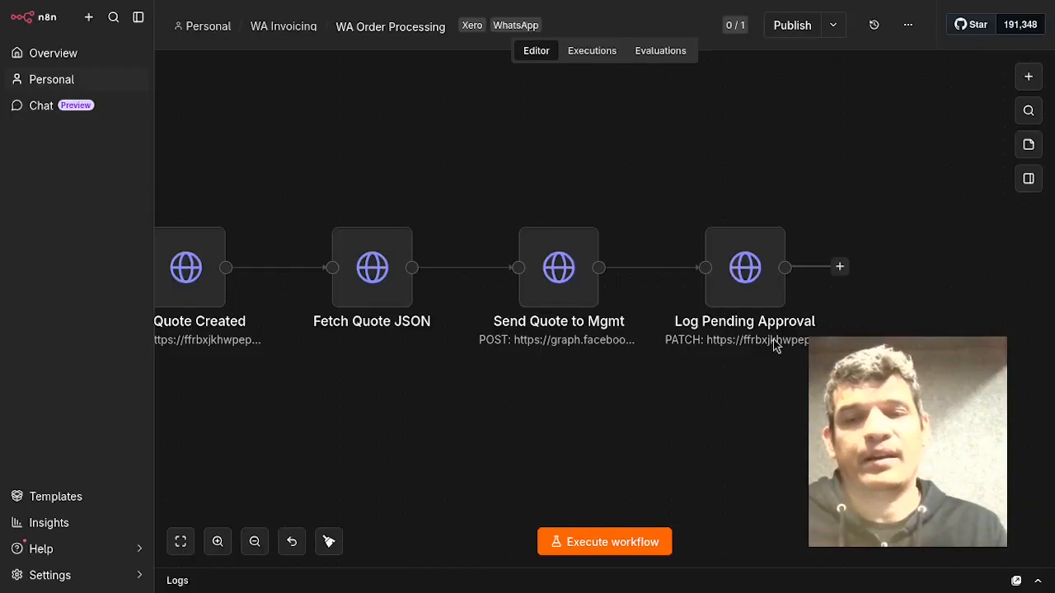
mouse_move(739, 303)
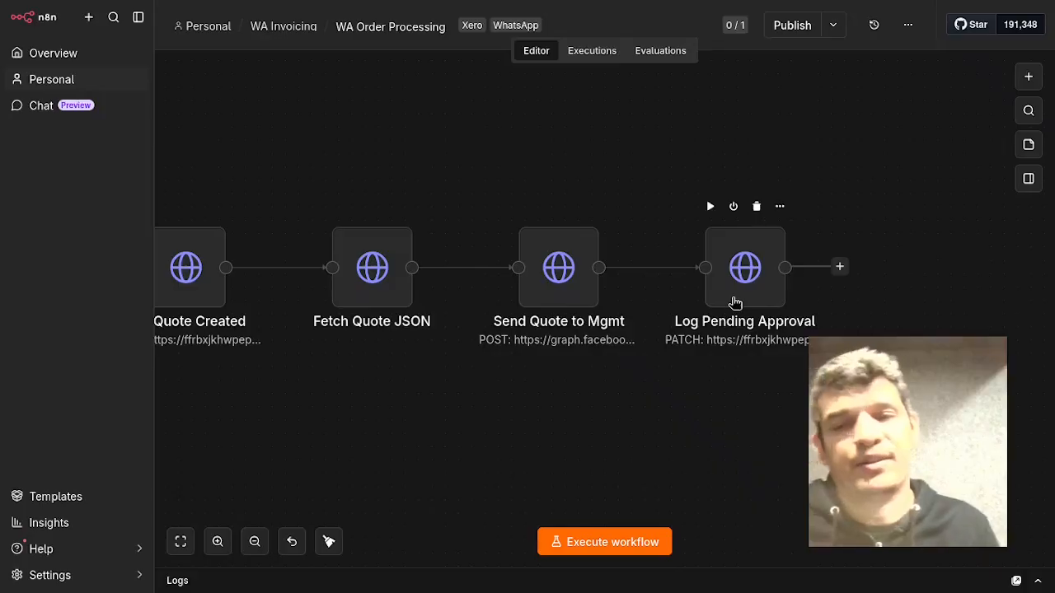
left_click(311, 27)
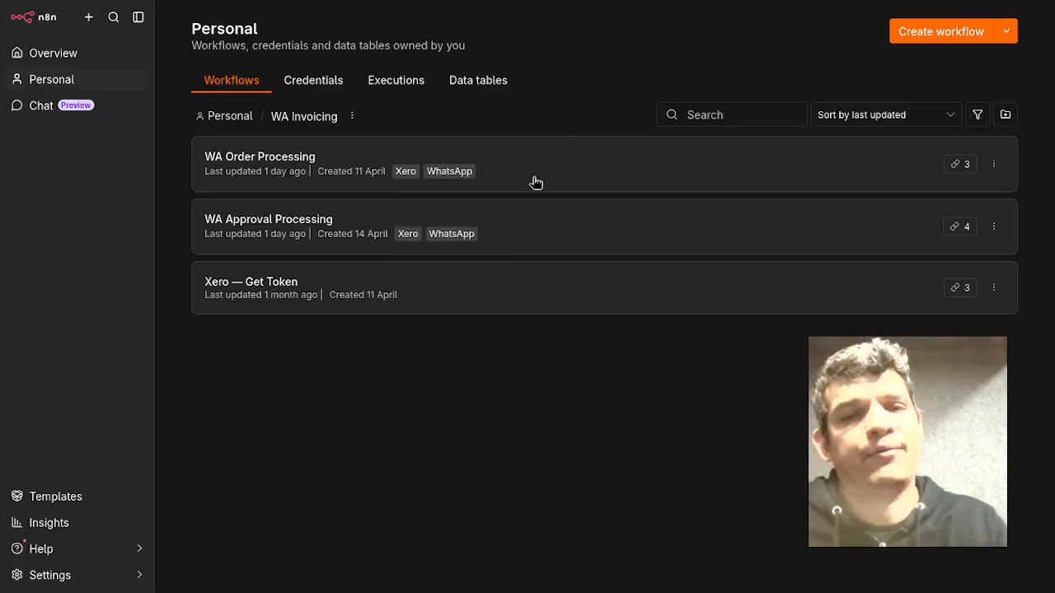
left_click(577, 221)
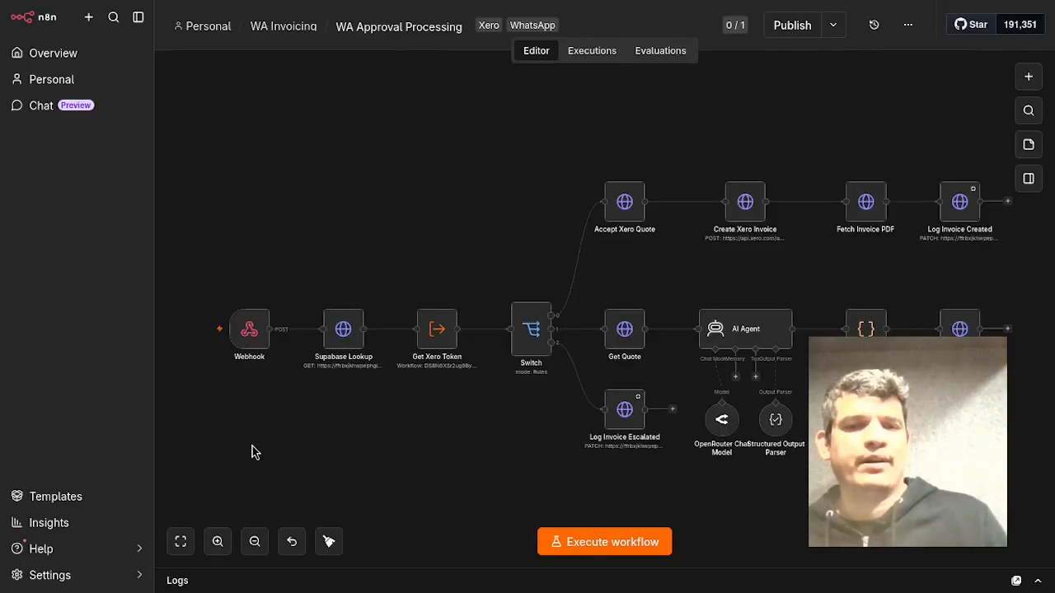
Open the Supabase Lookup node that follows the Webhook in the approval workflow.
left_click_drag(289, 468, 450, 441)
scroll(451, 412, "up", 1)
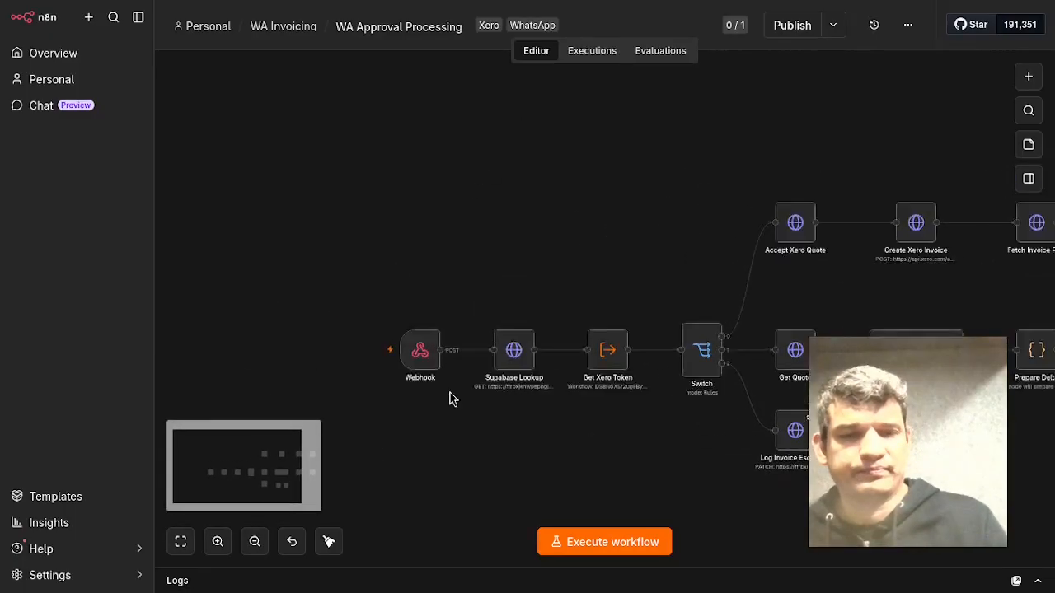
scroll(452, 397, "up", 1)
scroll(450, 395, "down", 2)
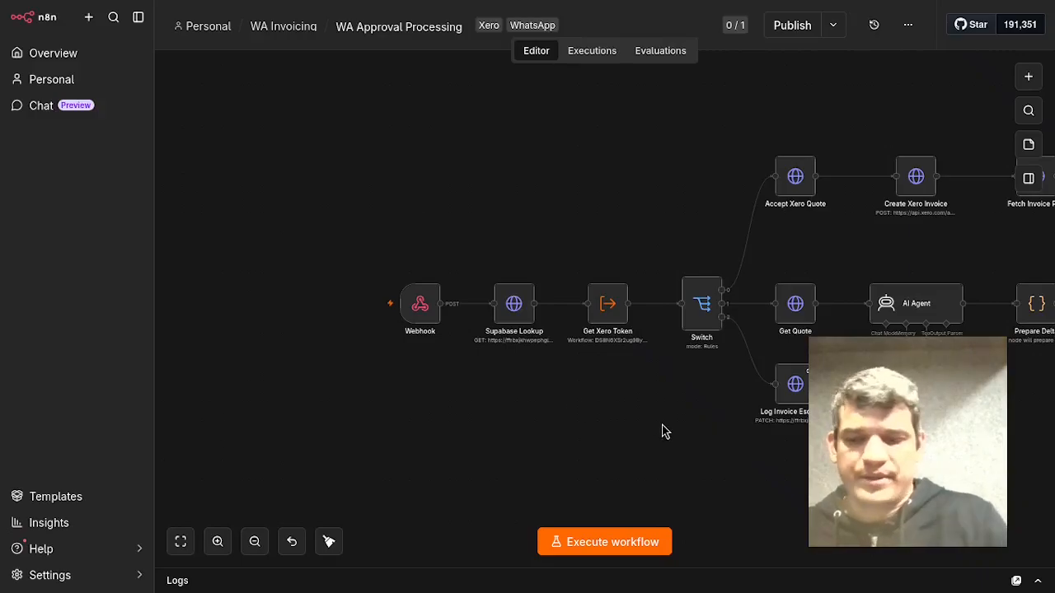
scroll(593, 468, "up", 5)
left_click_drag(403, 464, 511, 422)
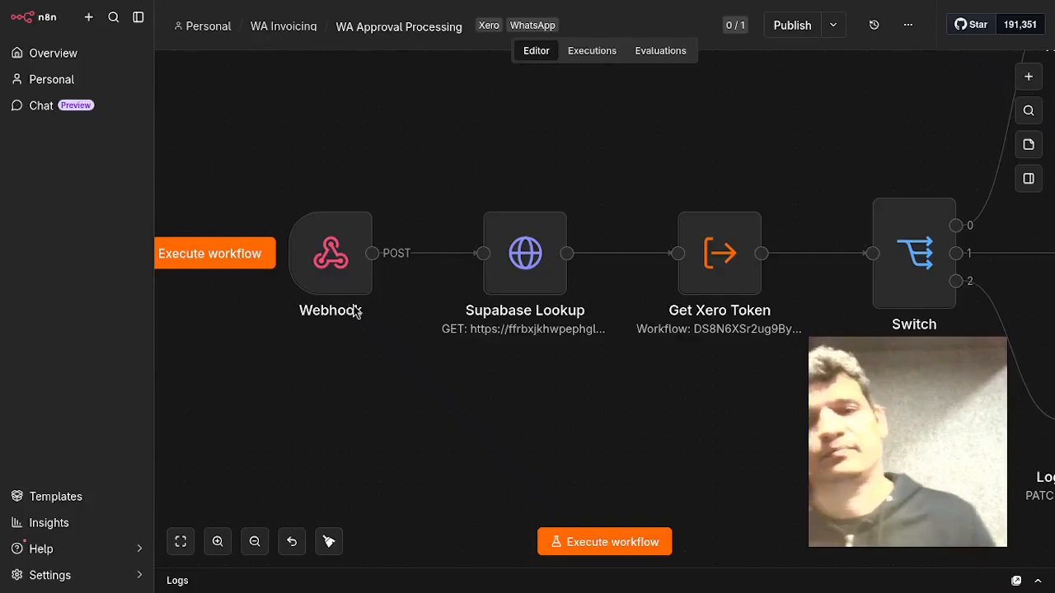
left_click_drag(582, 387, 434, 384)
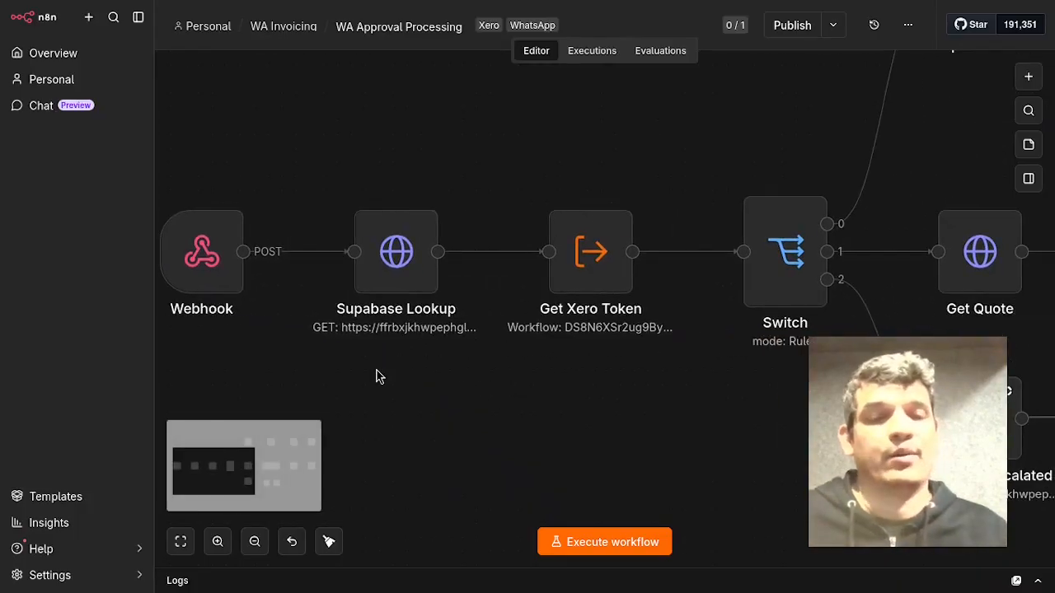
left_click(415, 278)
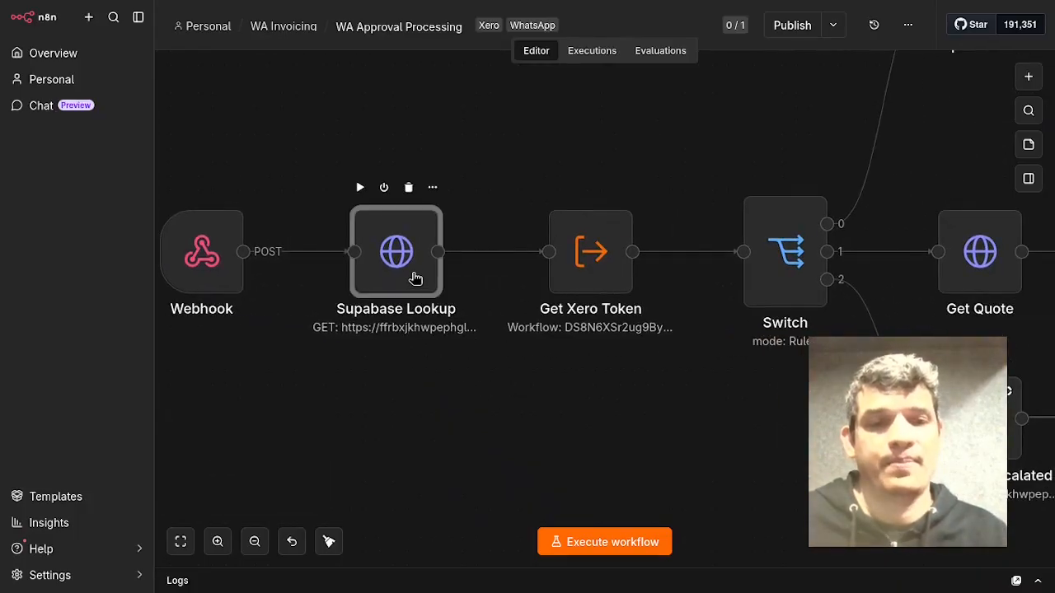
double_click(416, 279)
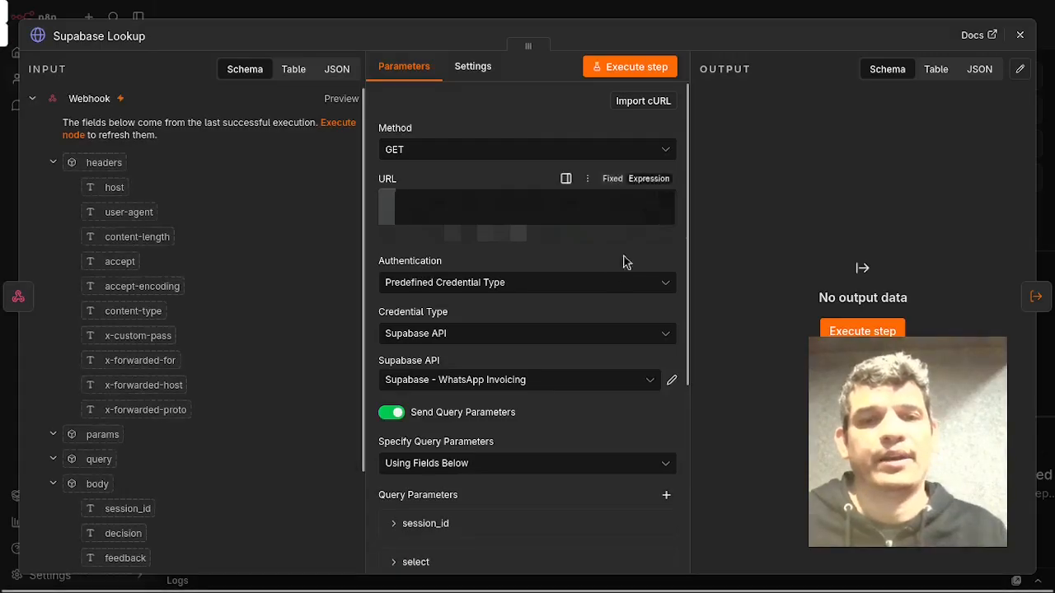
Expand the select and session_id query parameters to review their values, then close the node.
scroll(601, 299, "down", 3)
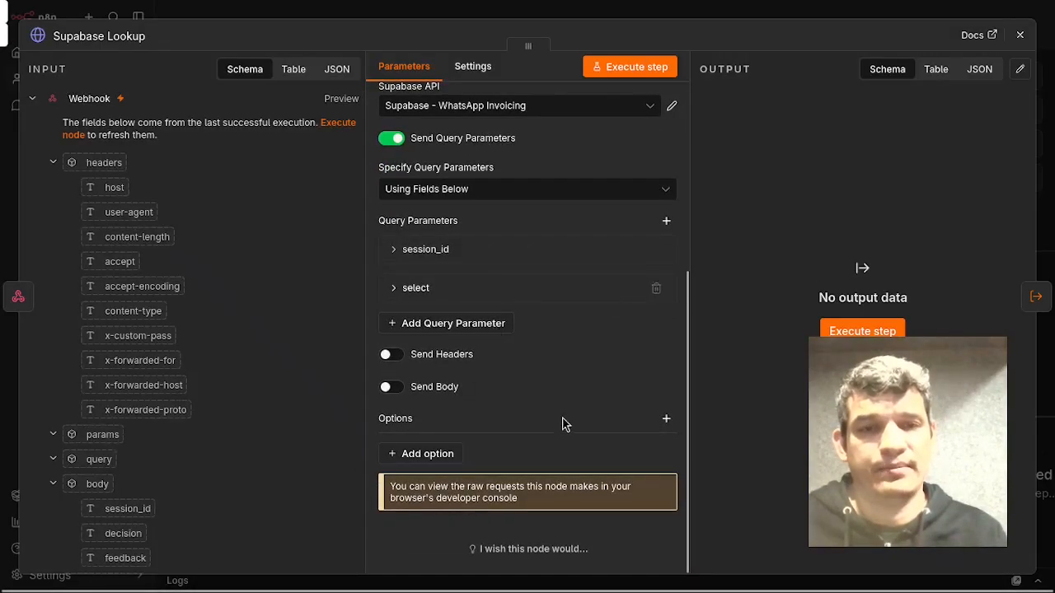
left_click(570, 287)
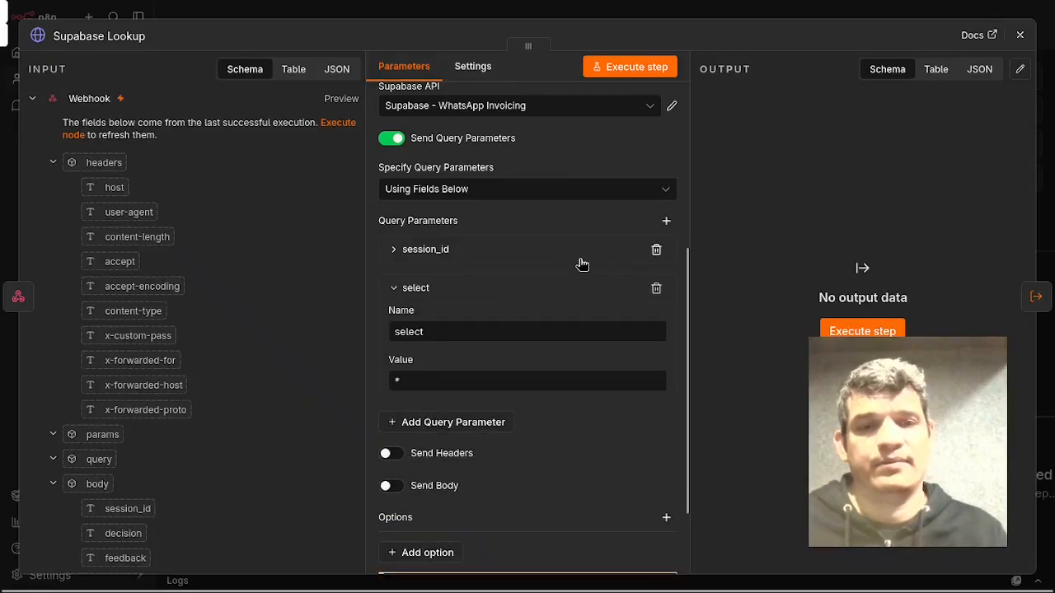
left_click(582, 260)
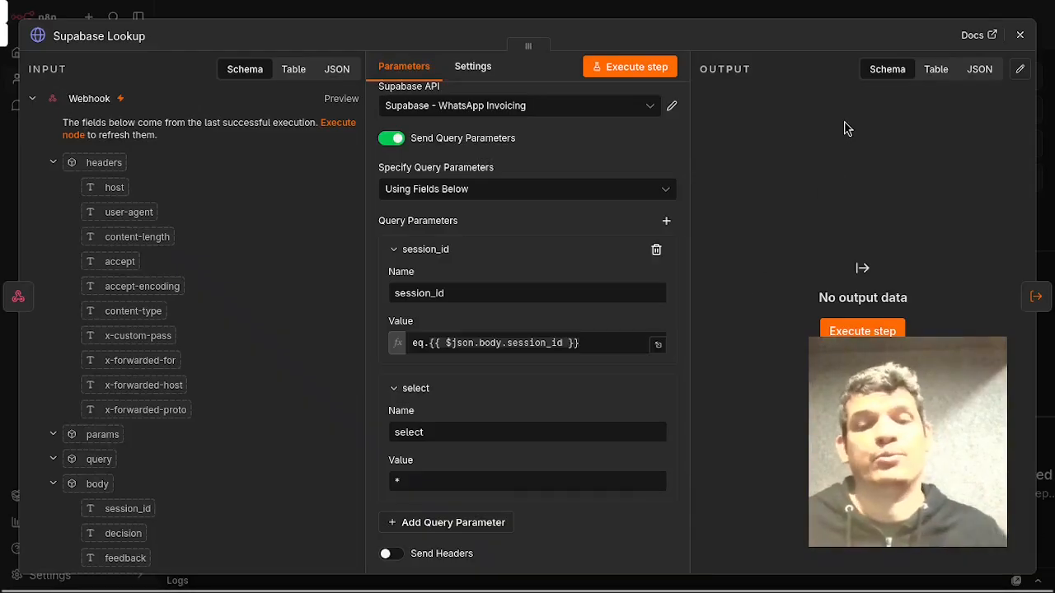
left_click(1017, 35)
Examine the Switch branches, the Log Invoice Escalated node and the Accept Xero Quote invoice path.
left_click_drag(678, 449, 464, 473)
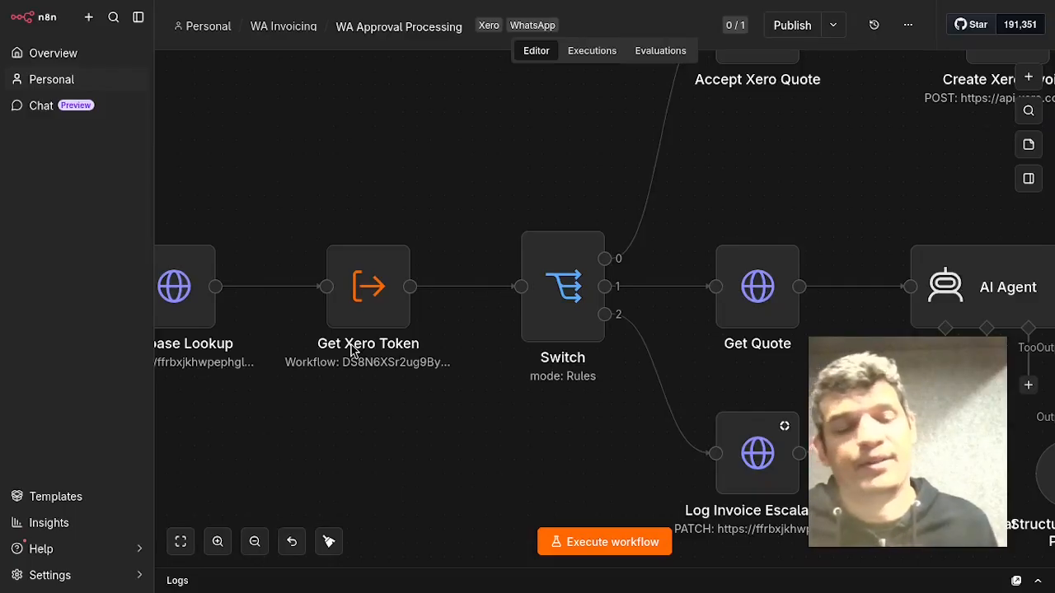
left_click_drag(401, 473, 381, 504)
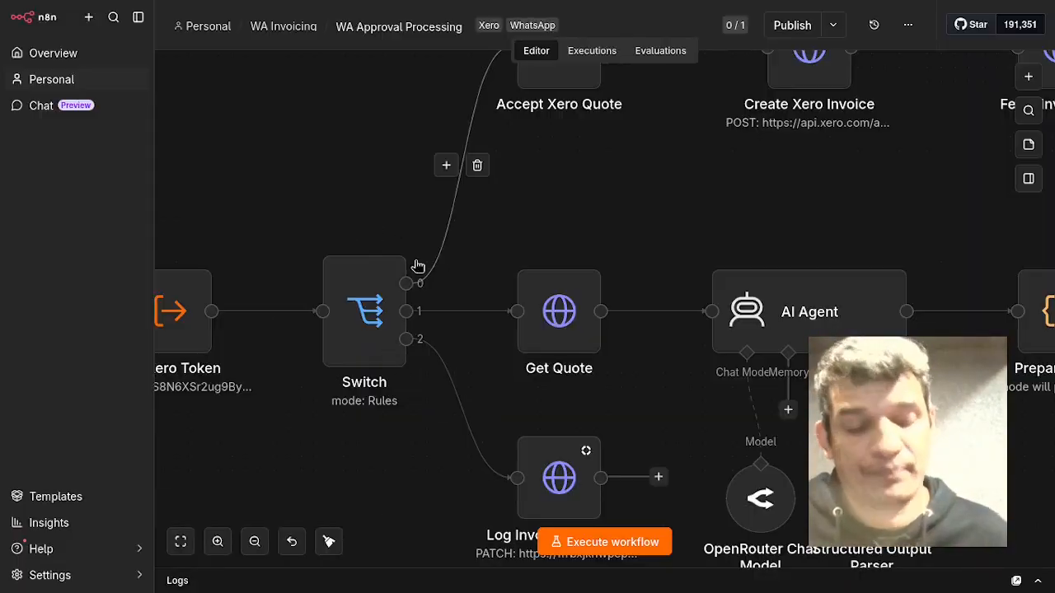
left_click_drag(370, 447, 351, 378)
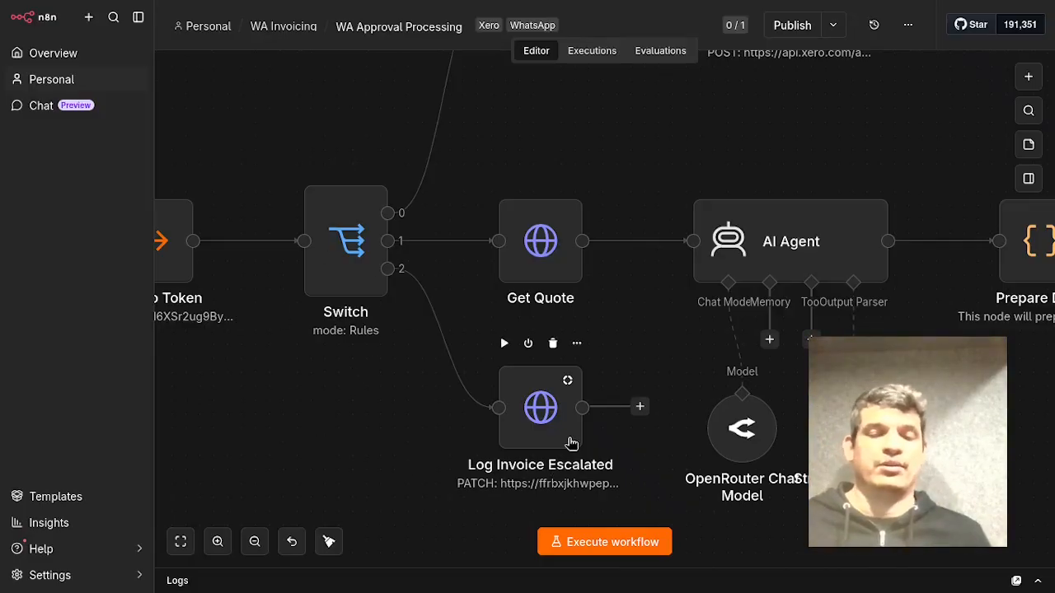
left_click(571, 444)
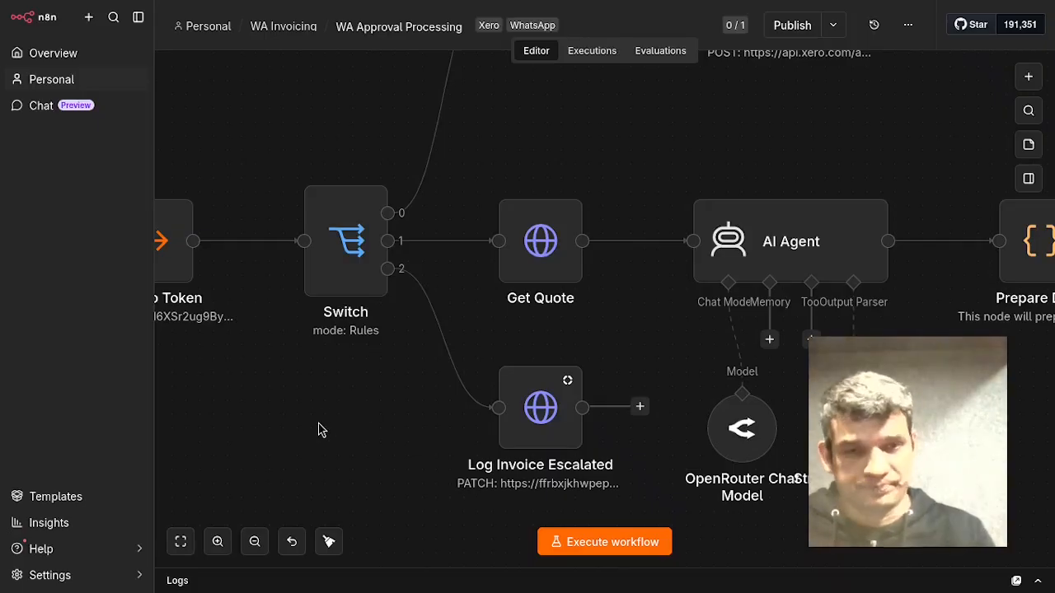
scroll(321, 429, "up", 3)
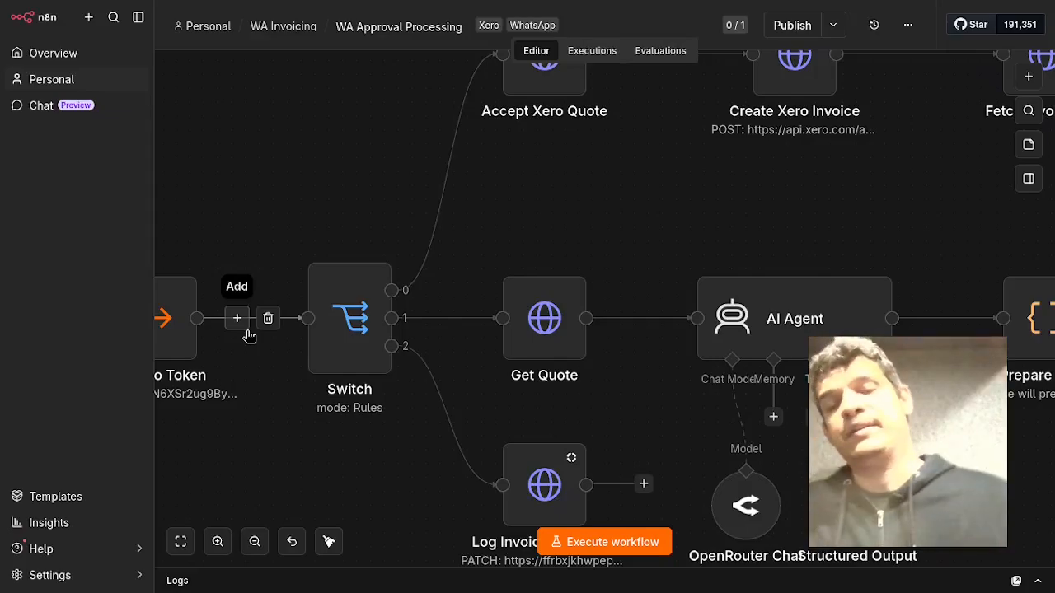
scroll(735, 205, "up", 4)
scroll(735, 206, "right", 4)
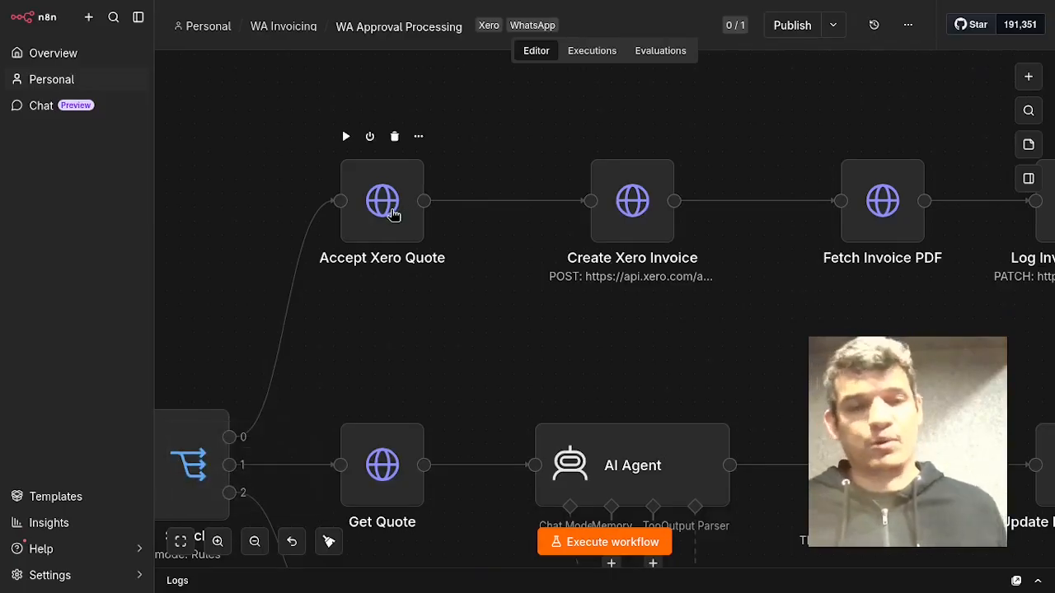
scroll(634, 367, "right", 2)
scroll(635, 366, "up", 1)
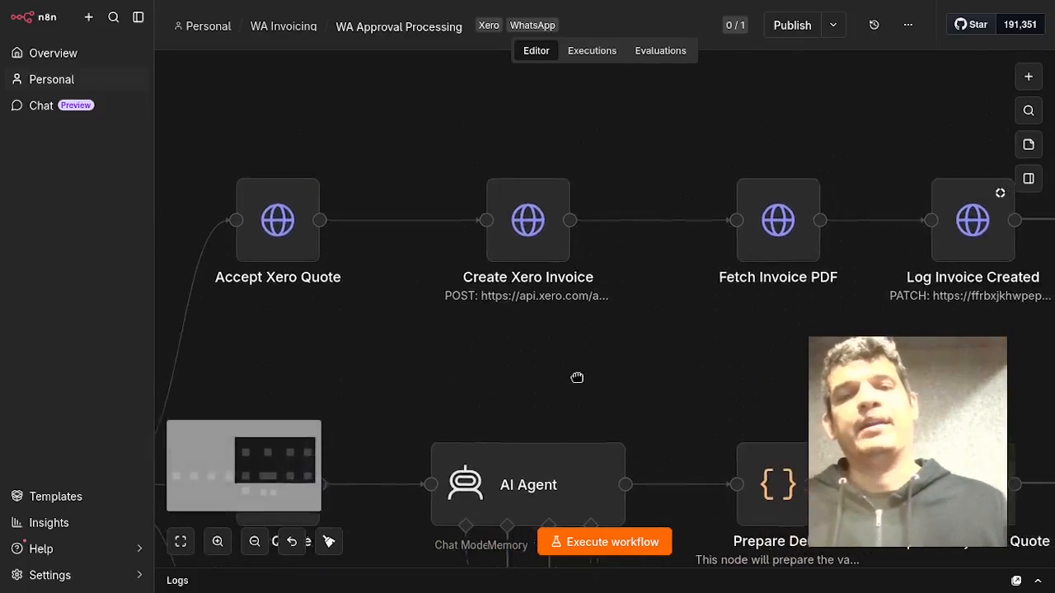
Open the Create Xero Invoice node and review its JSON body expression in the expression editor, then close the node.
left_click(528, 260)
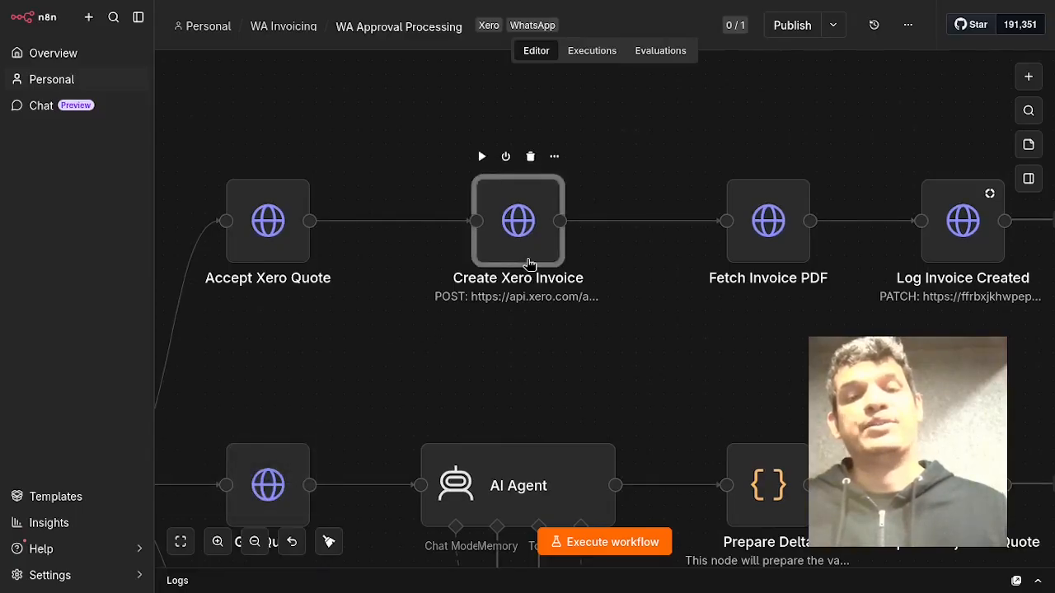
double_click(528, 262)
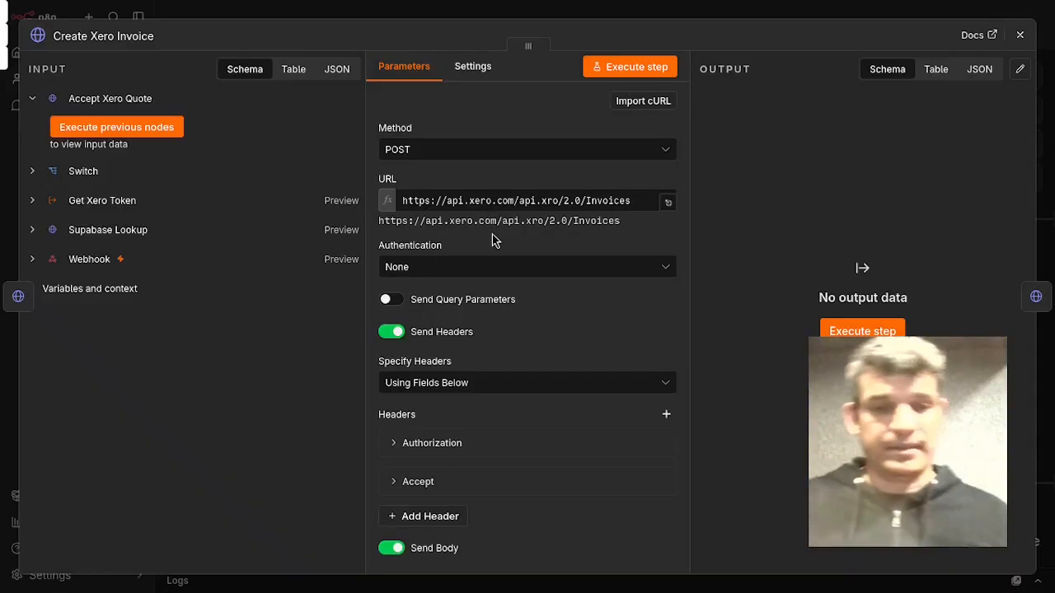
scroll(503, 243, "down", 3)
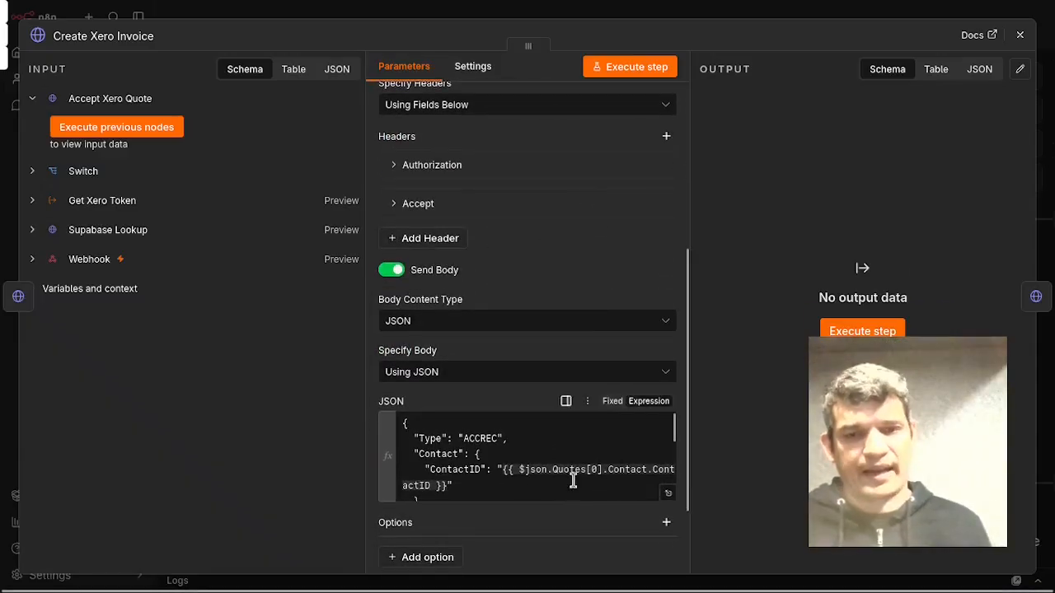
left_click(669, 495)
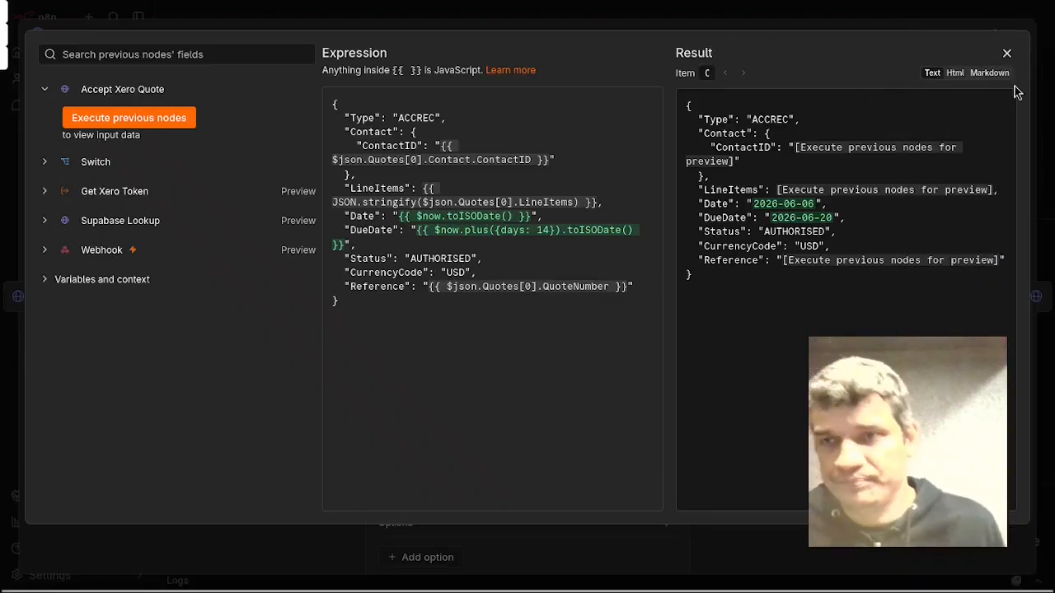
left_click(1006, 53)
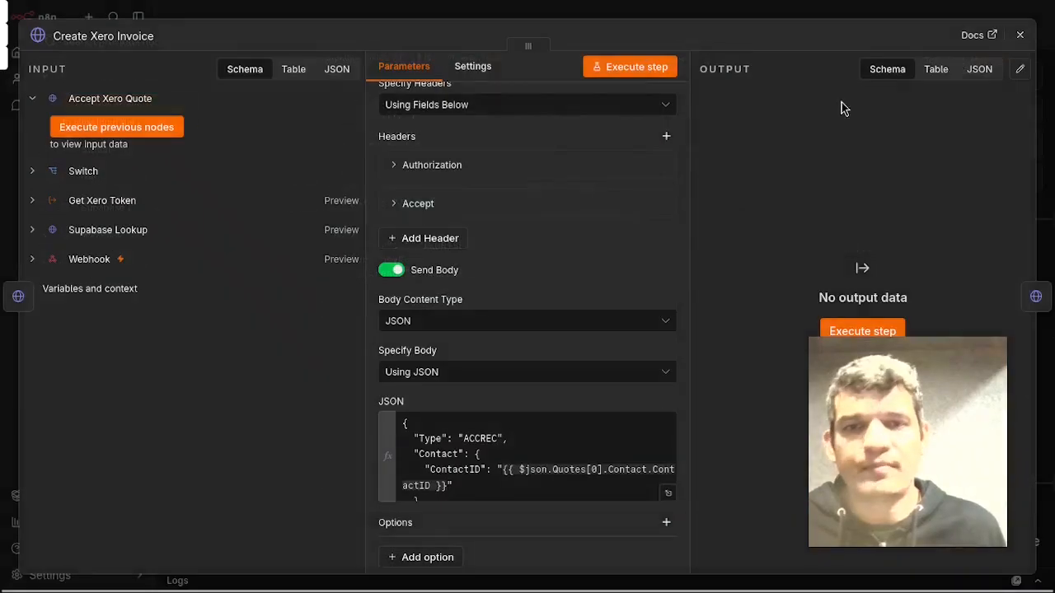
left_click(1022, 35)
Pan to the AI Agent branch and open the OpenRouter Chat Model node to review its credential and model, then close it.
left_click_drag(789, 371, 599, 376)
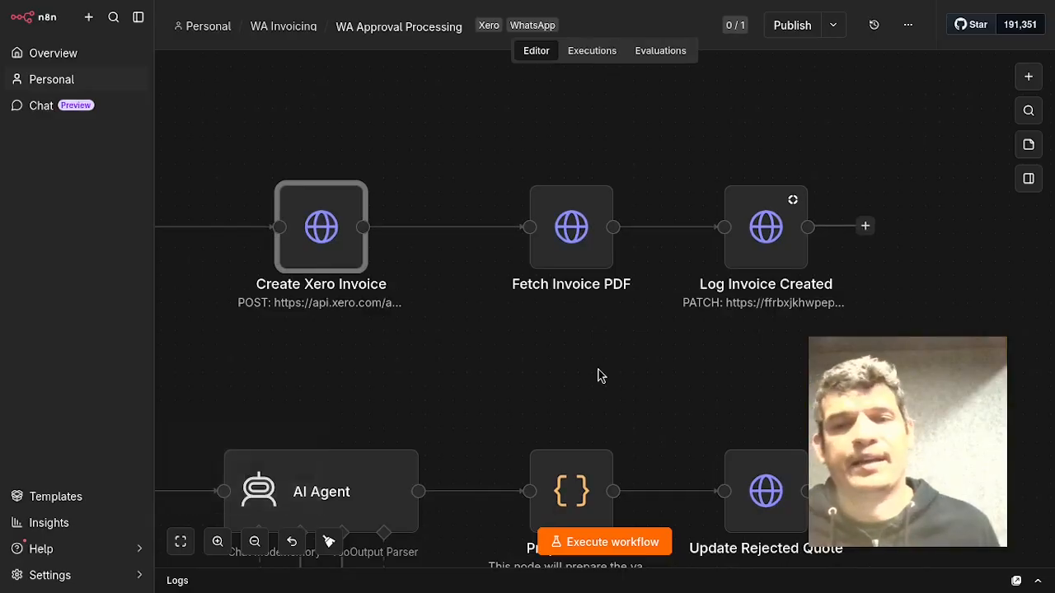
mouse_move(601, 177)
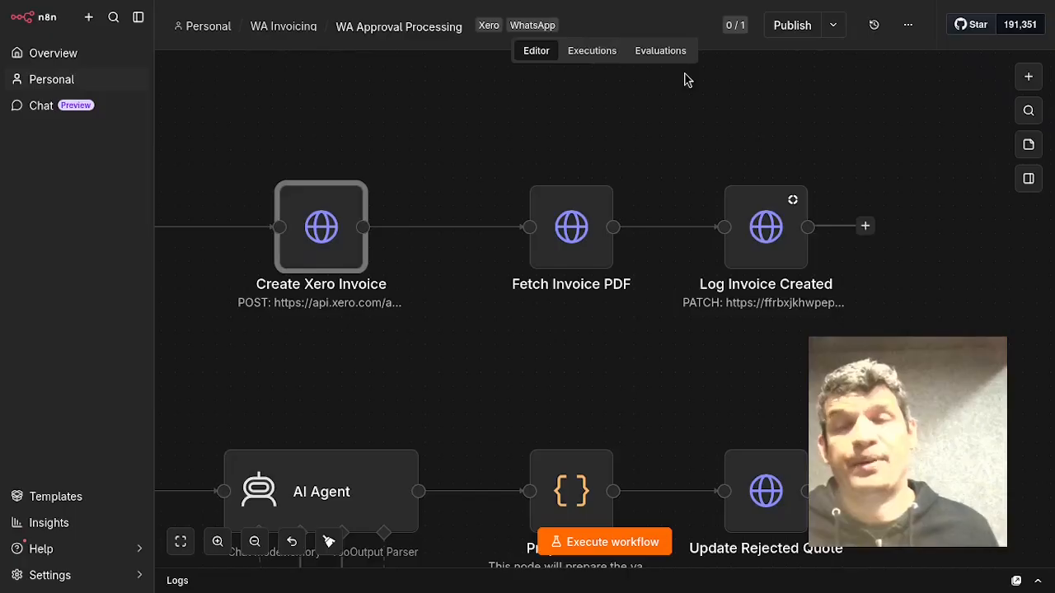
mouse_move(754, 239)
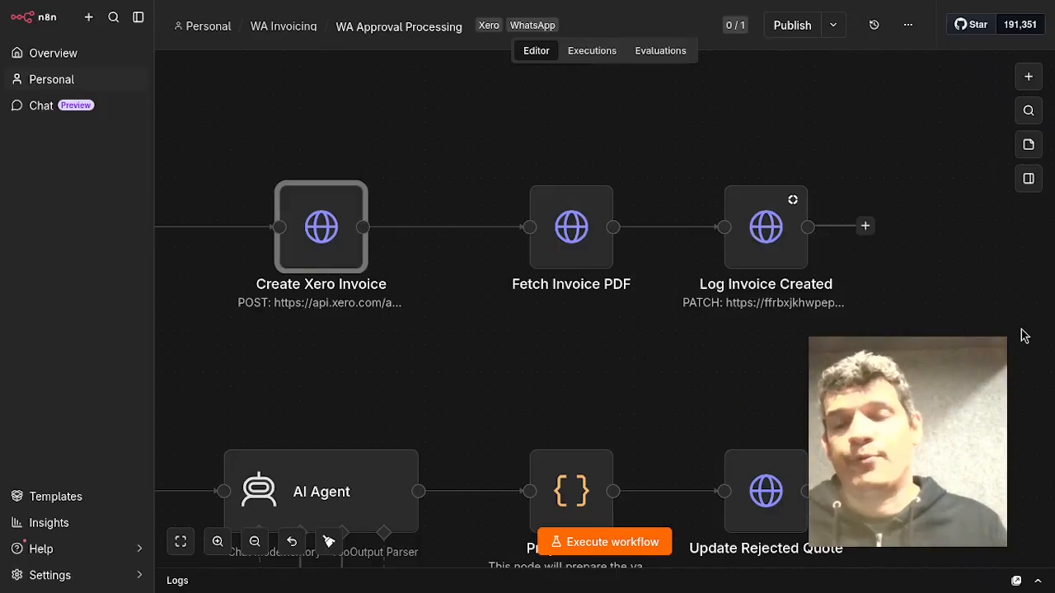
left_click_drag(423, 361, 642, 288)
left_click_drag(619, 277, 667, 217)
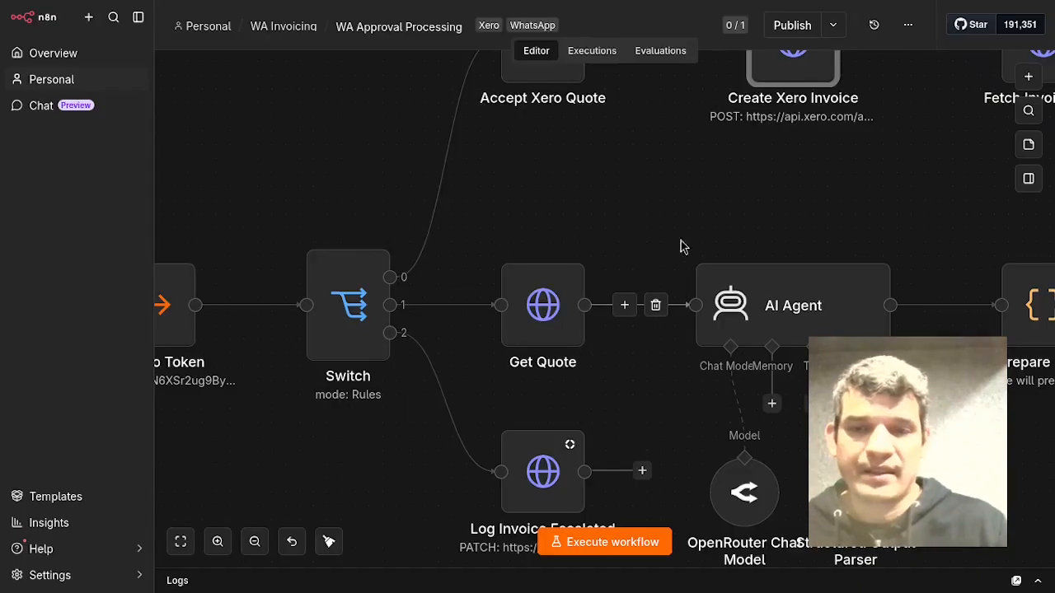
left_click_drag(711, 215, 504, 202)
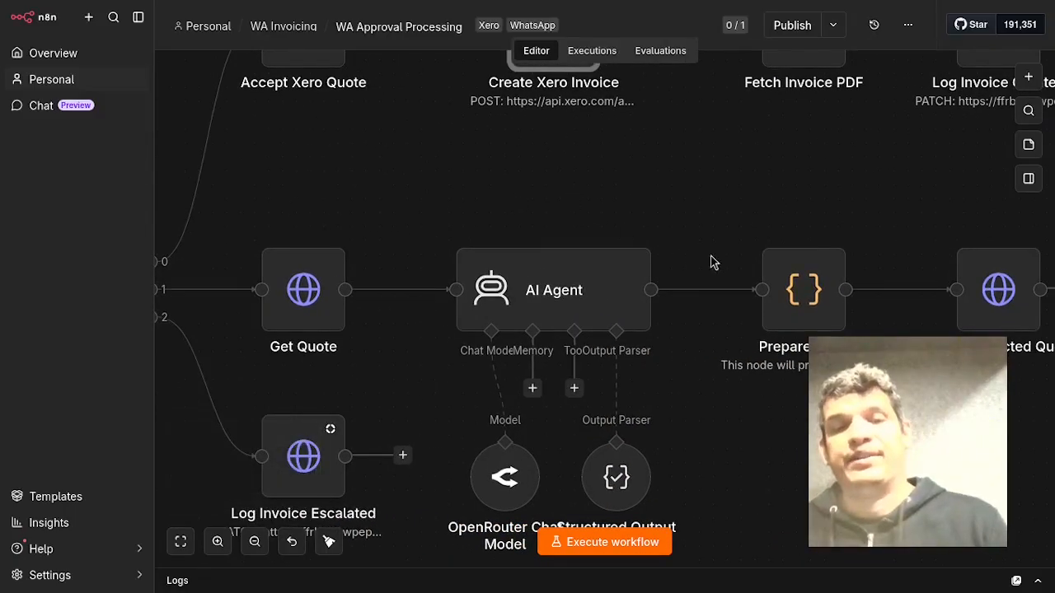
left_click_drag(730, 205, 735, 146)
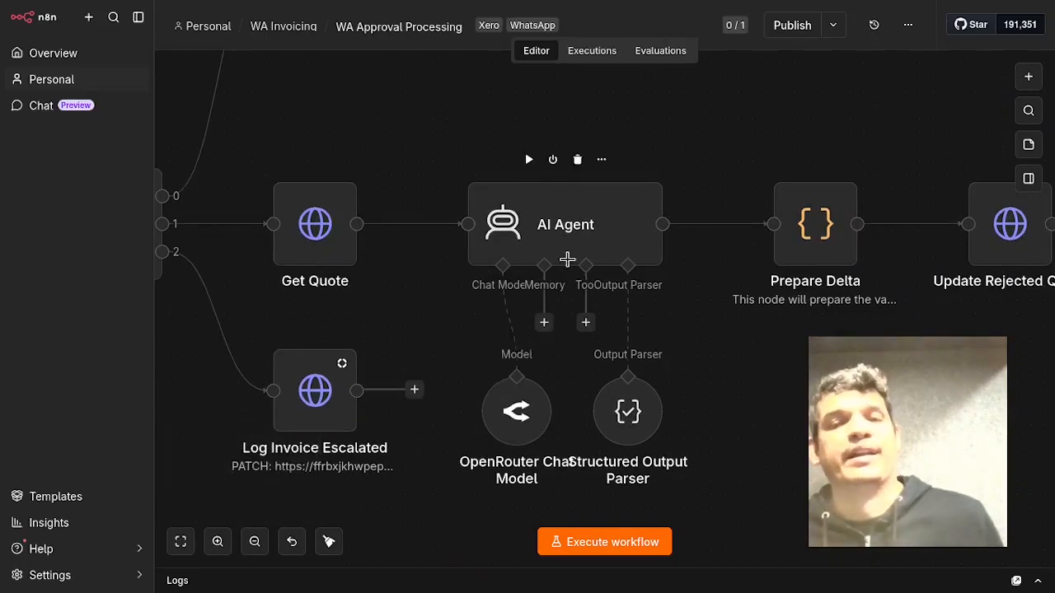
double_click(506, 415)
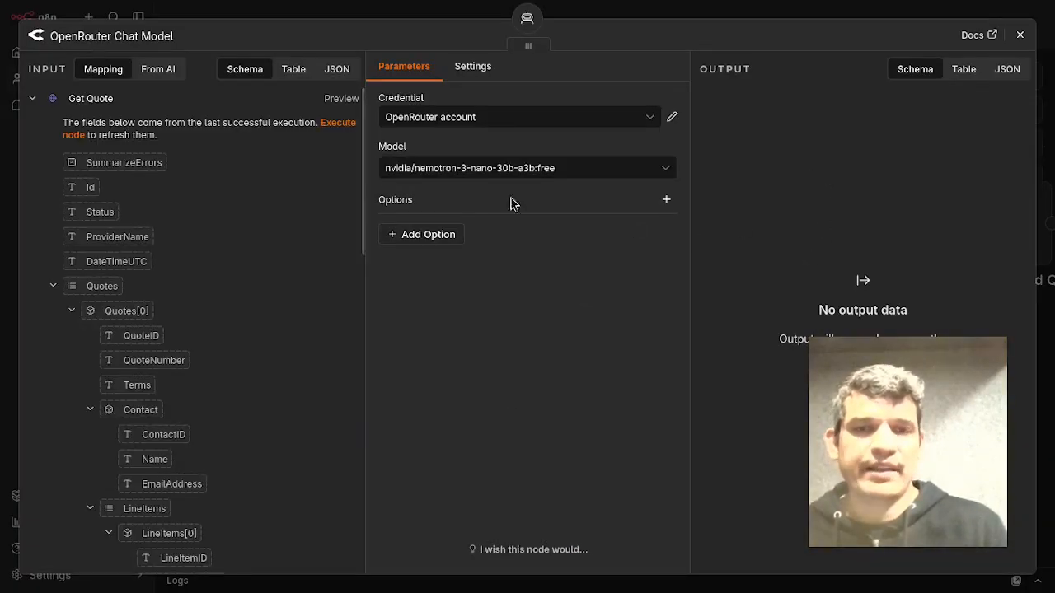
left_click(1024, 36)
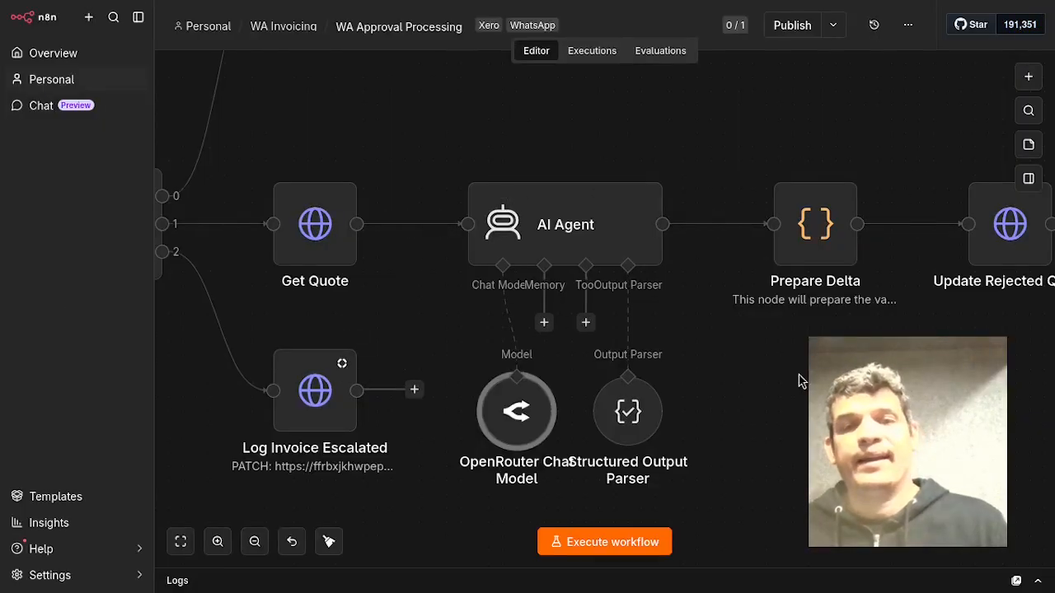
Open the AI Agent node and read its prompt and full system message, then close the node.
left_click(579, 251)
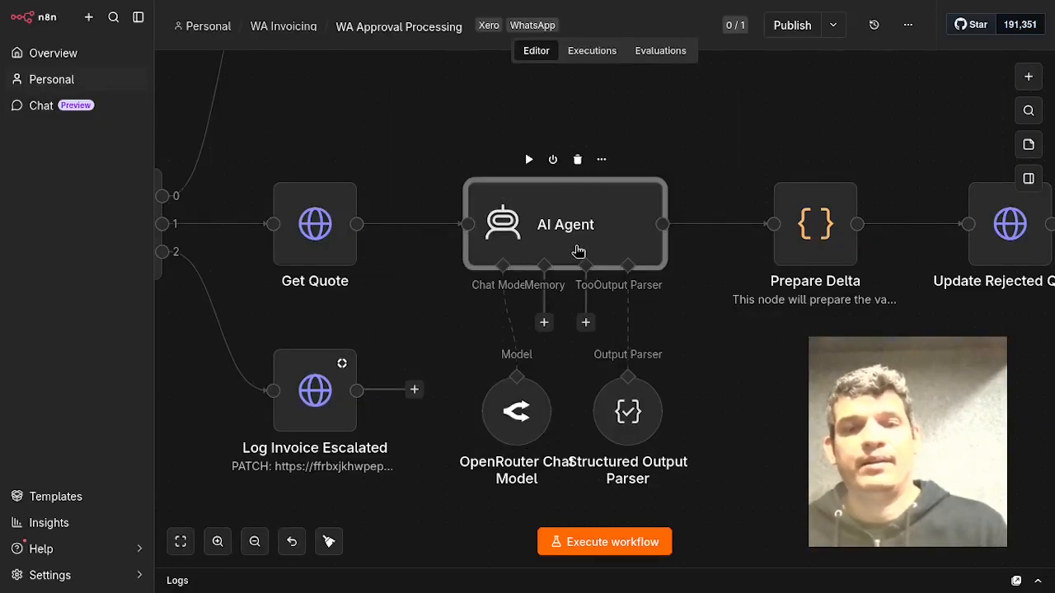
double_click(579, 251)
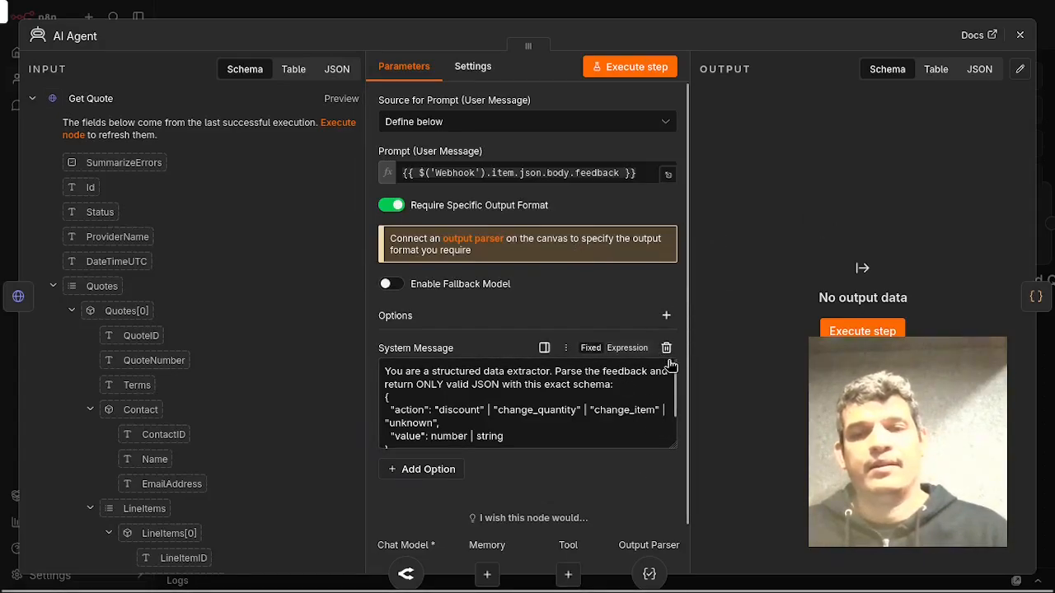
left_click(670, 364)
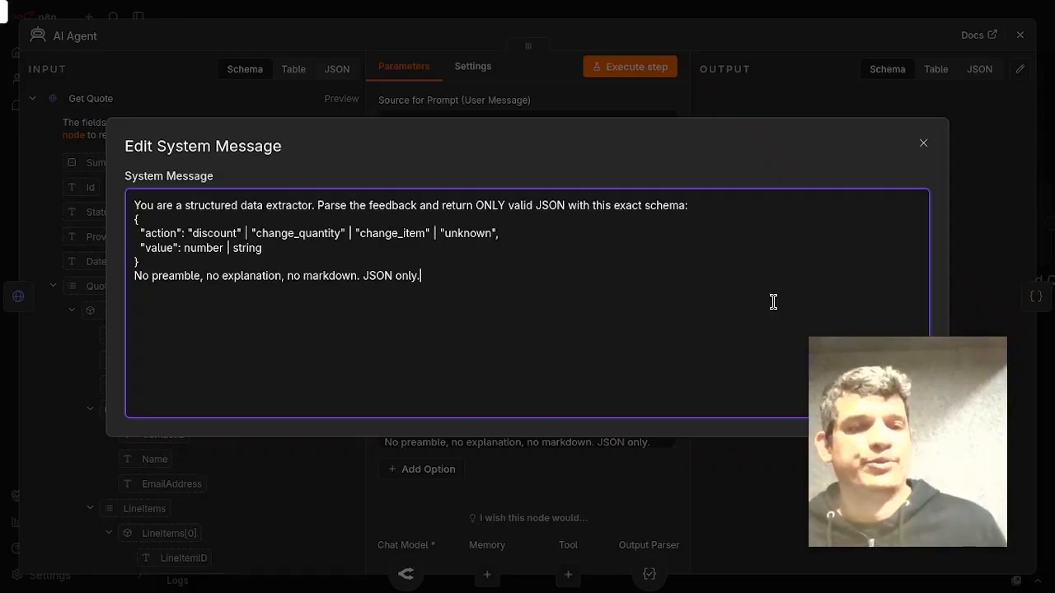
triple_click(235, 284)
left_click(591, 296)
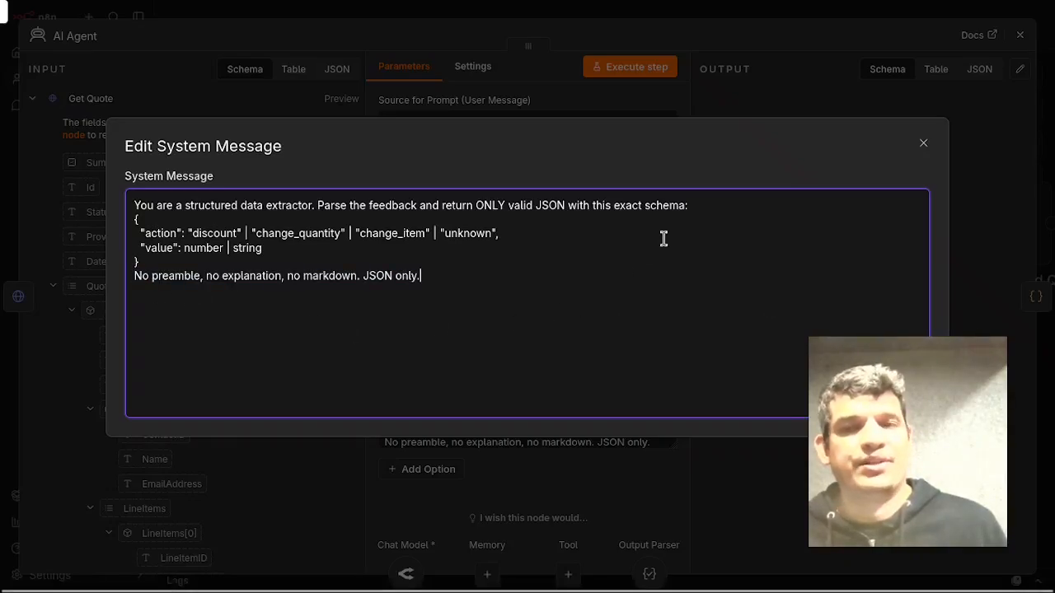
left_click(924, 143)
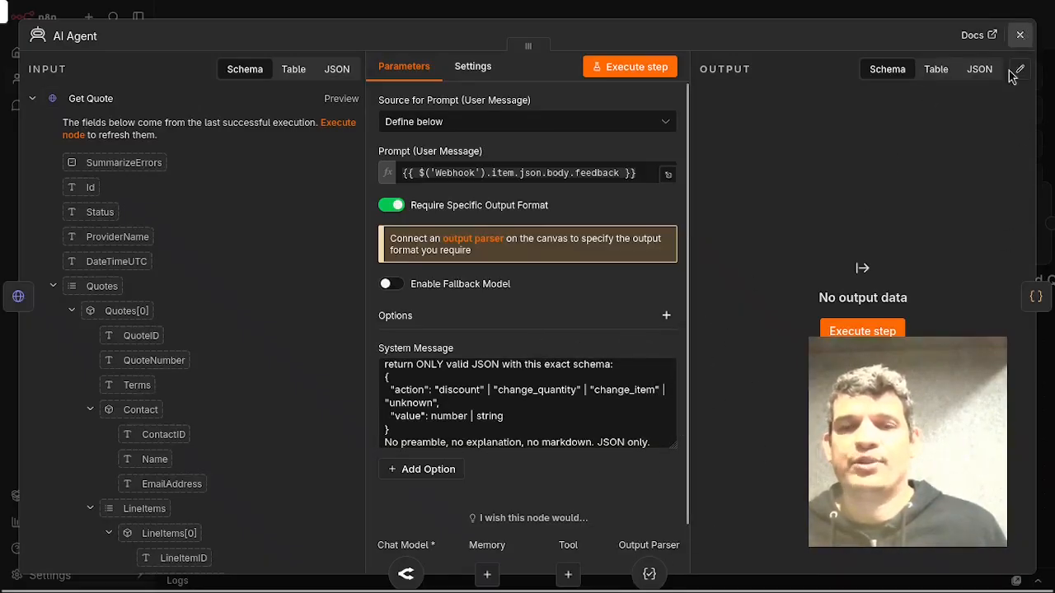
left_click(1020, 36)
Open the Structured Output Parser node and review its JSON schema, then close it.
left_click(628, 410)
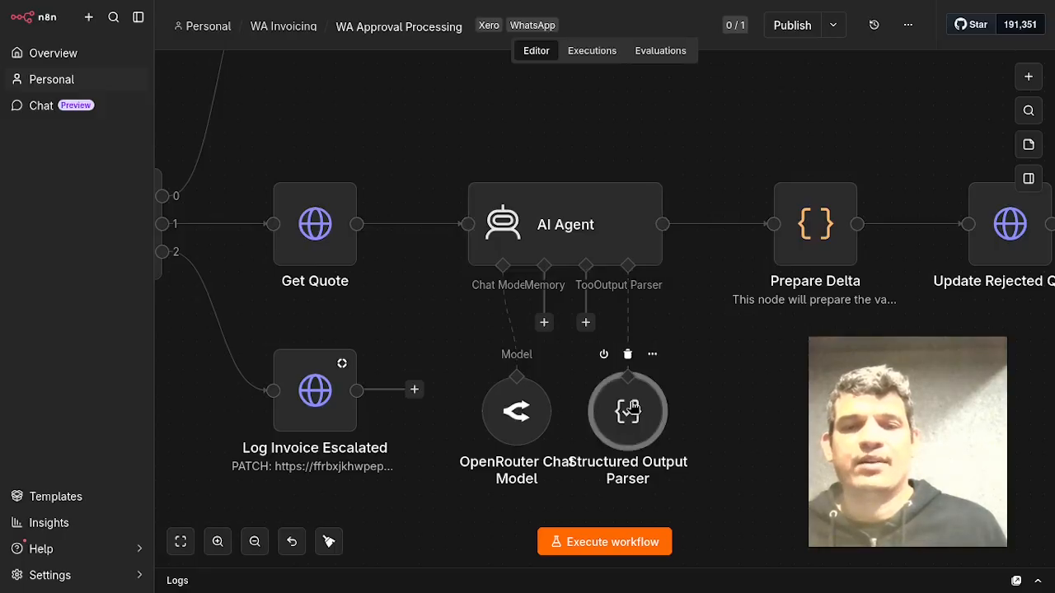
double_click(630, 411)
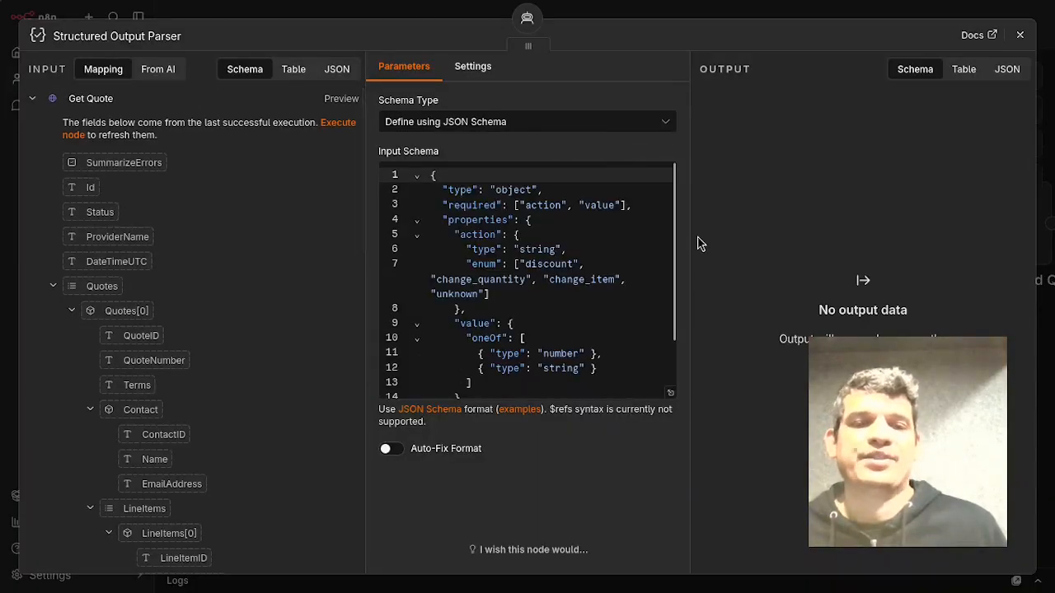
scroll(593, 275, "down", 2)
scroll(590, 276, "up", 2)
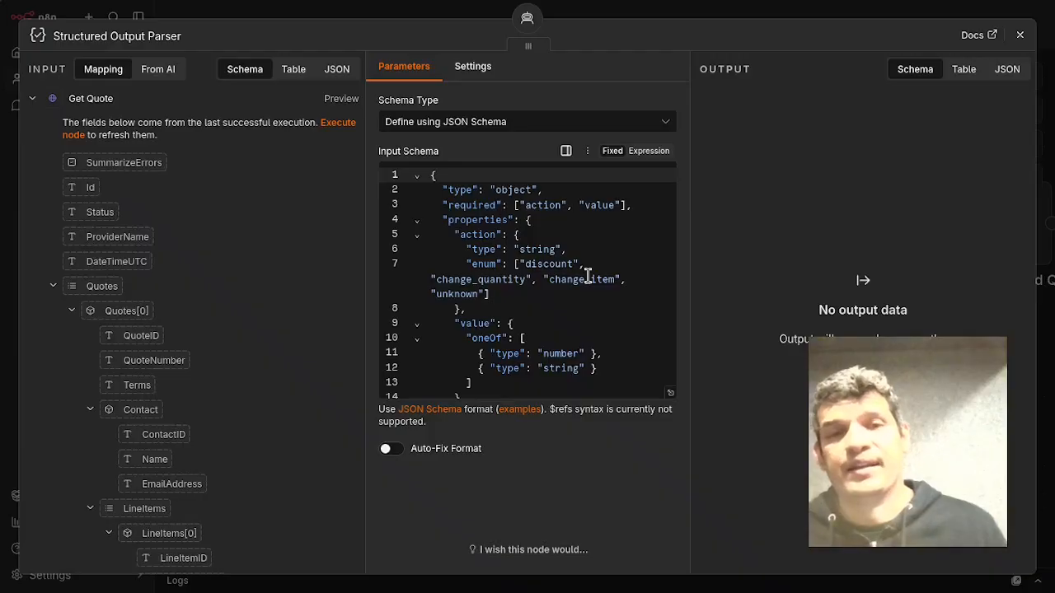
left_click(1019, 34)
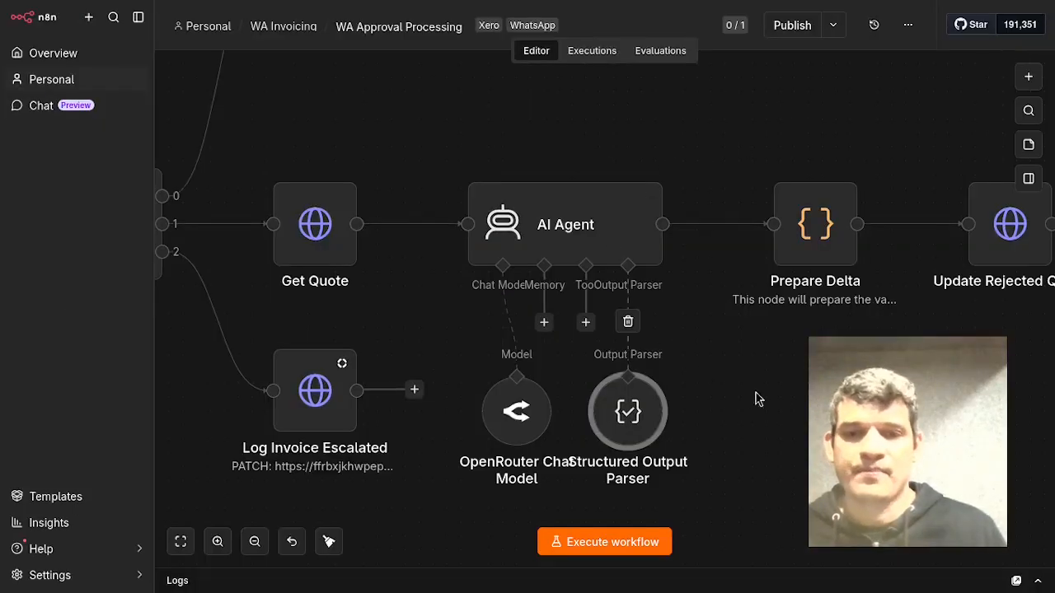
Open the Prepare Delta code node to review its JavaScript, then close it.
left_click_drag(854, 399, 643, 425)
double_click(628, 270)
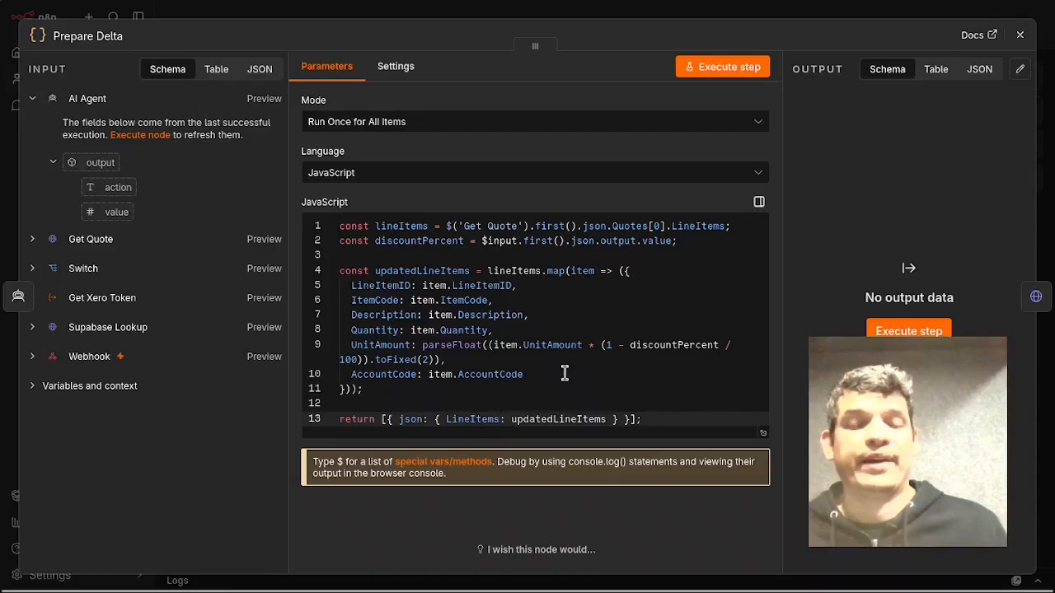
left_click(1021, 35)
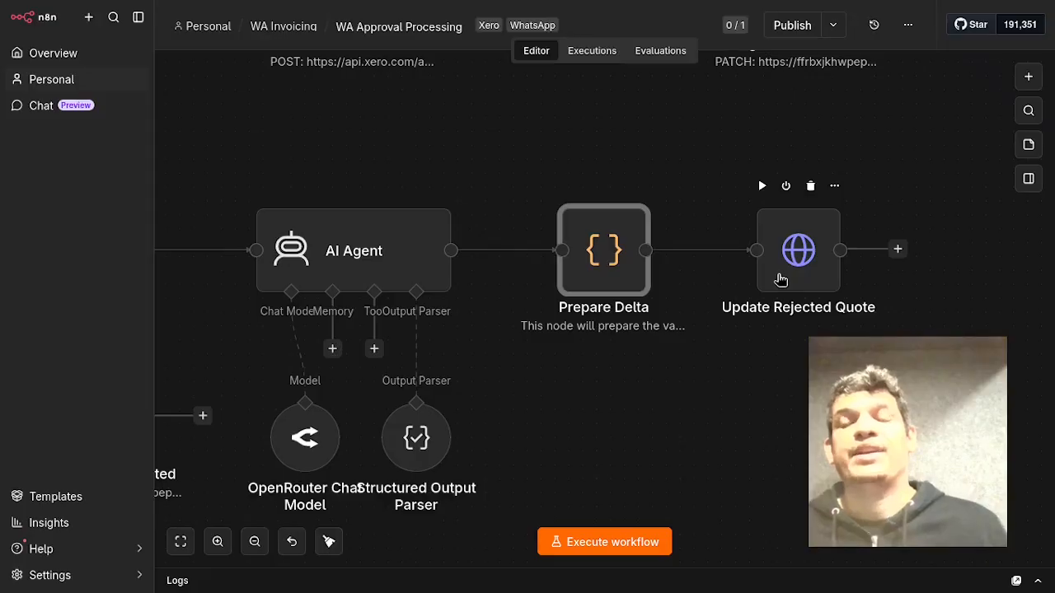
Open the Update Rejected Quote node and review its URL and JSON body expressions, then close the node.
left_click(781, 280)
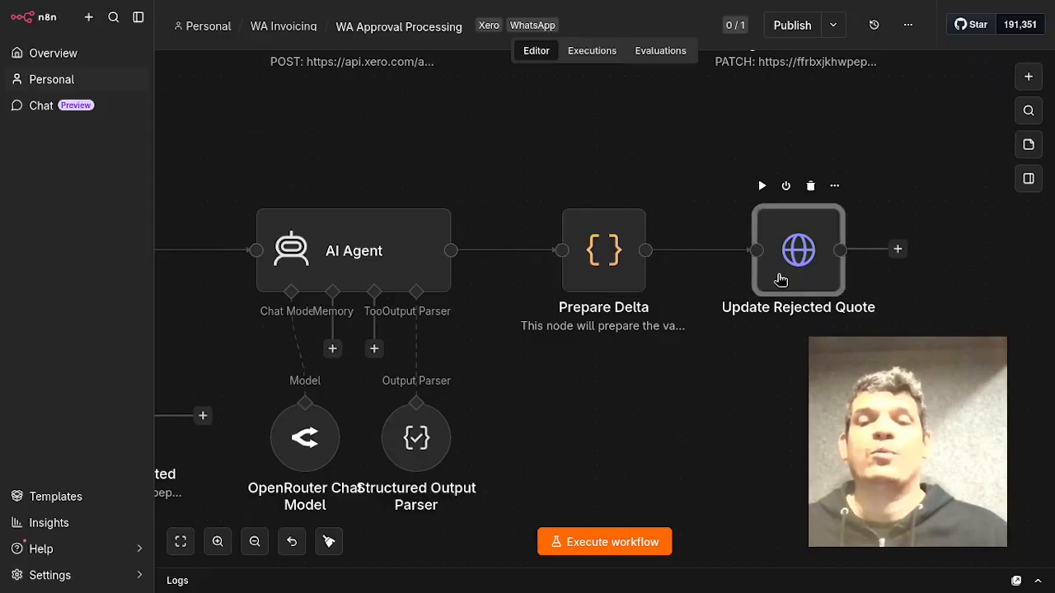
double_click(781, 280)
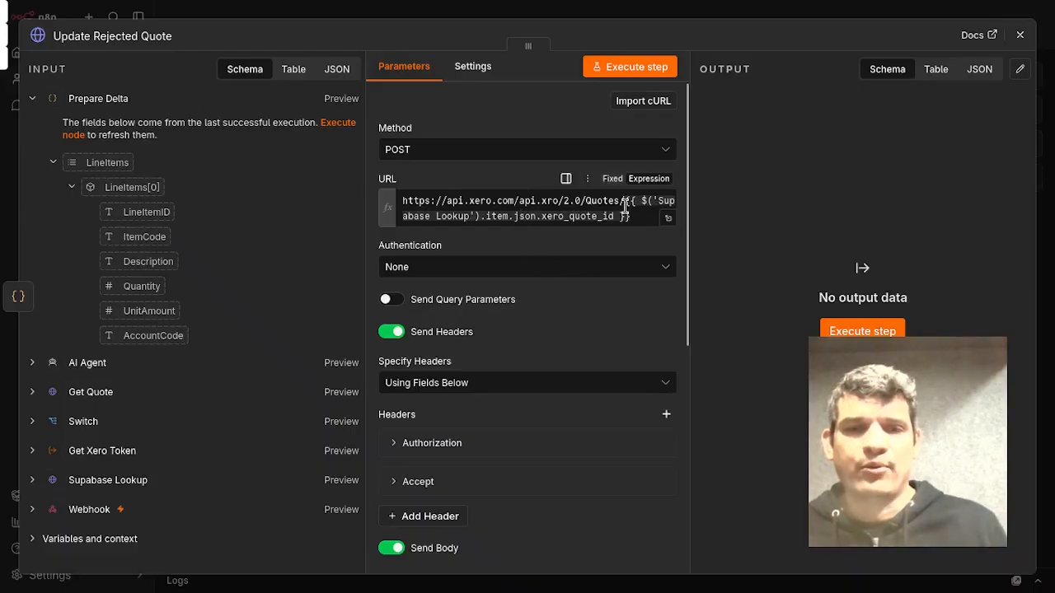
left_click(569, 216)
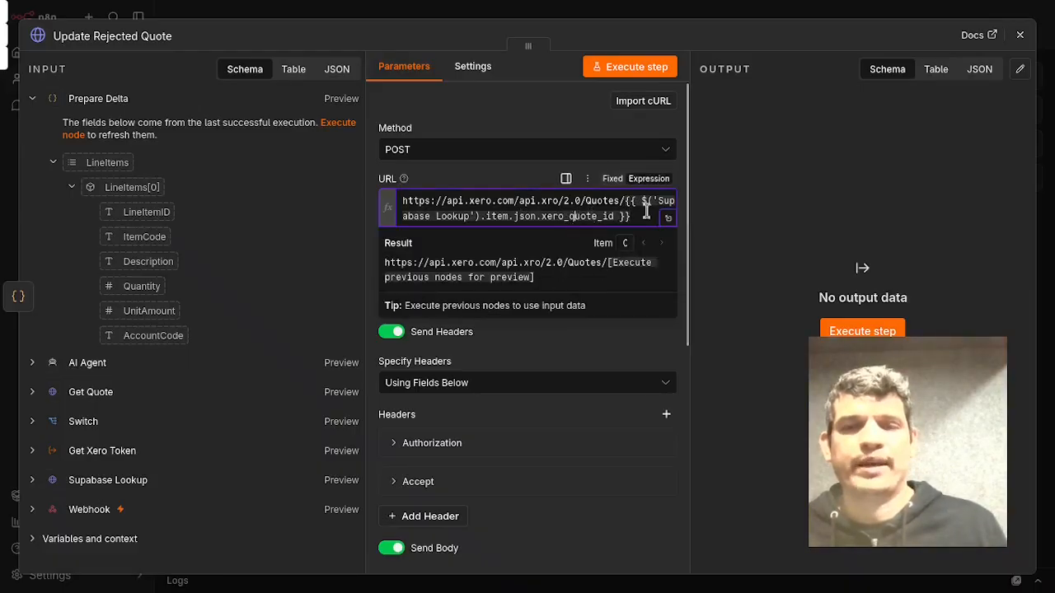
left_click(842, 207)
scroll(662, 294, "down", 5)
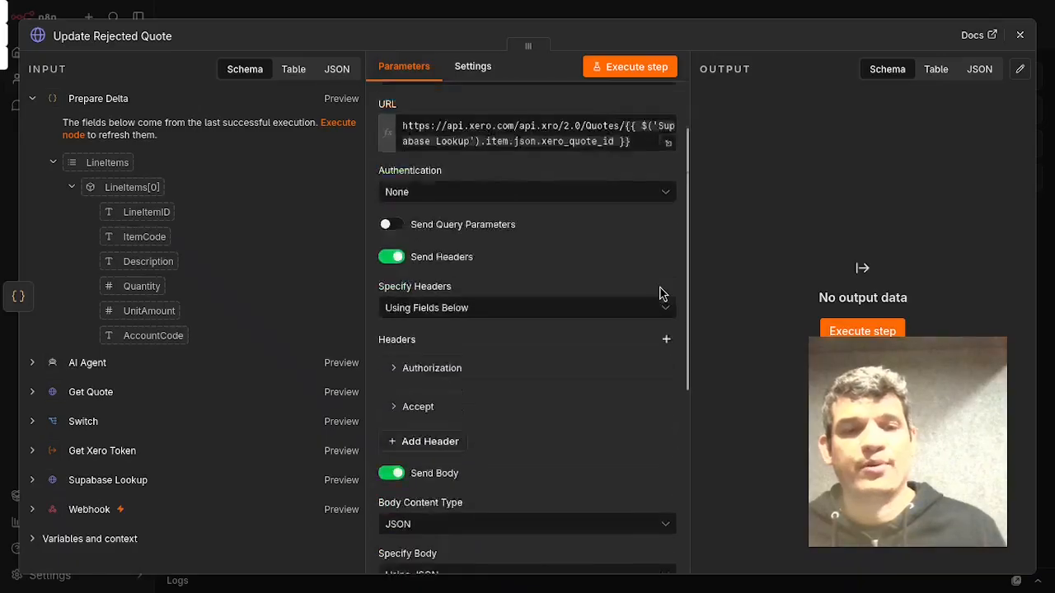
left_click(663, 402)
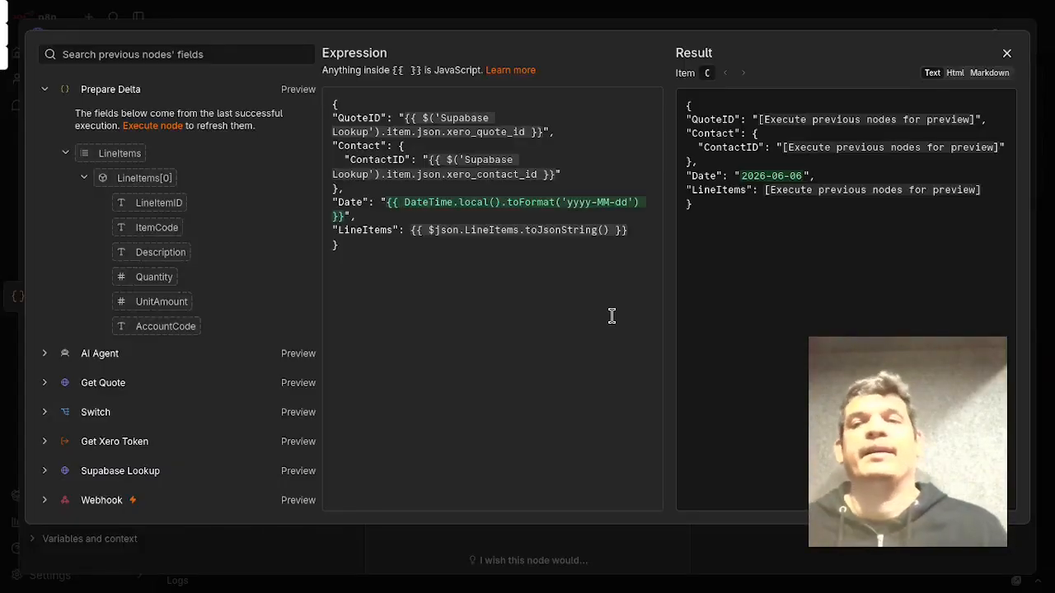
left_click(1007, 53)
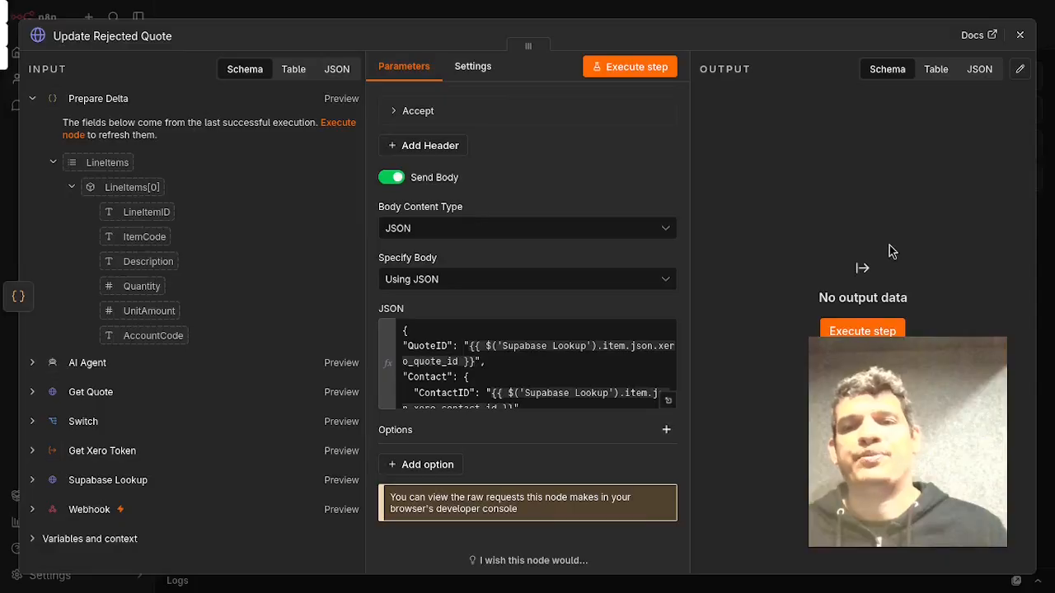
left_click(1020, 35)
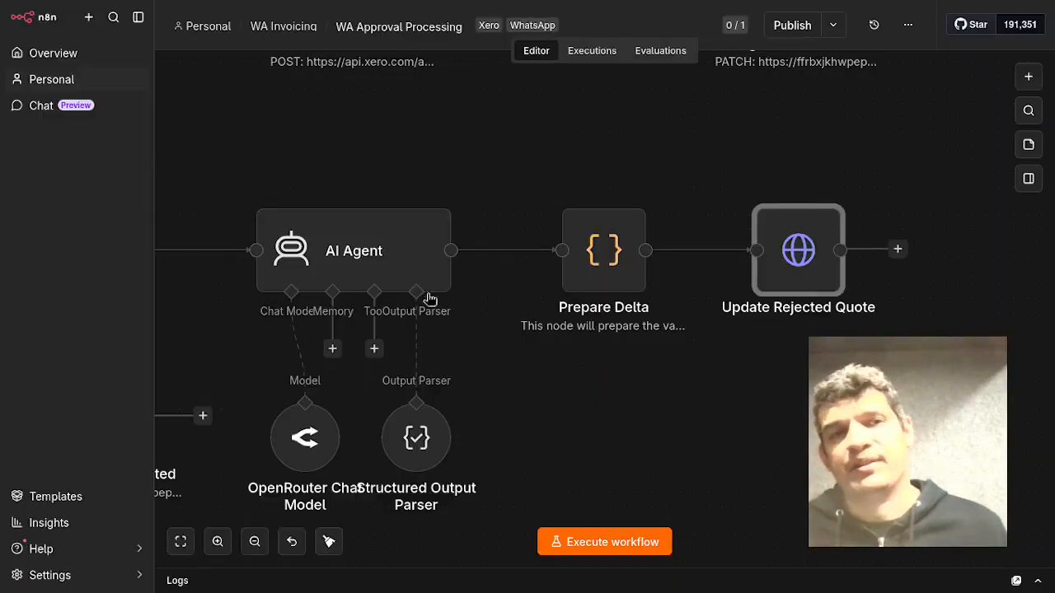
Switch to the Botpress bot workflow and inspect the Business Hours transition condition in the Business_Hours node.
left_click(298, 27)
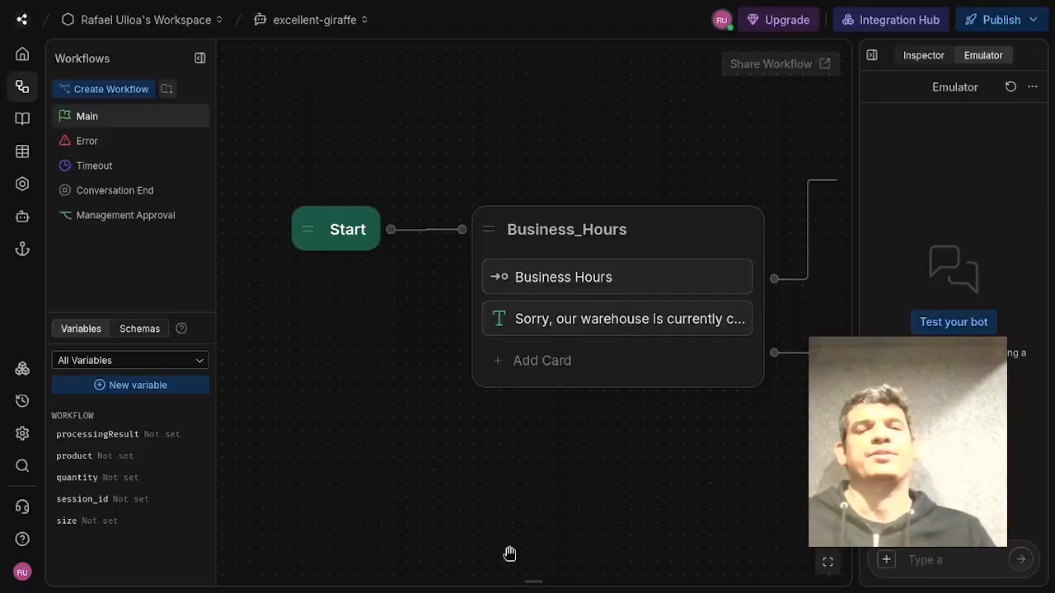
left_click(377, 582)
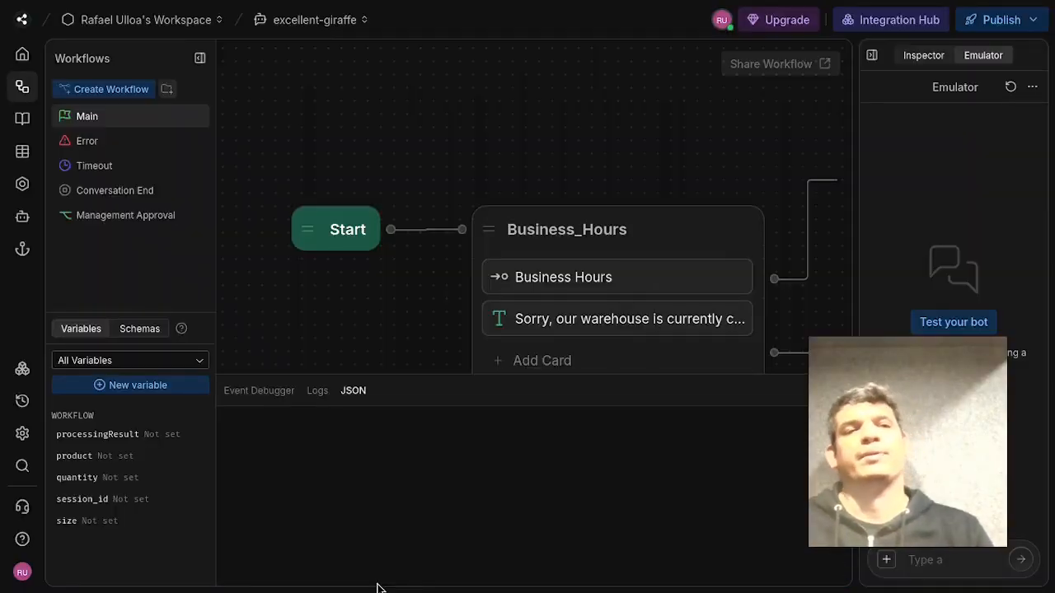
left_click(297, 300)
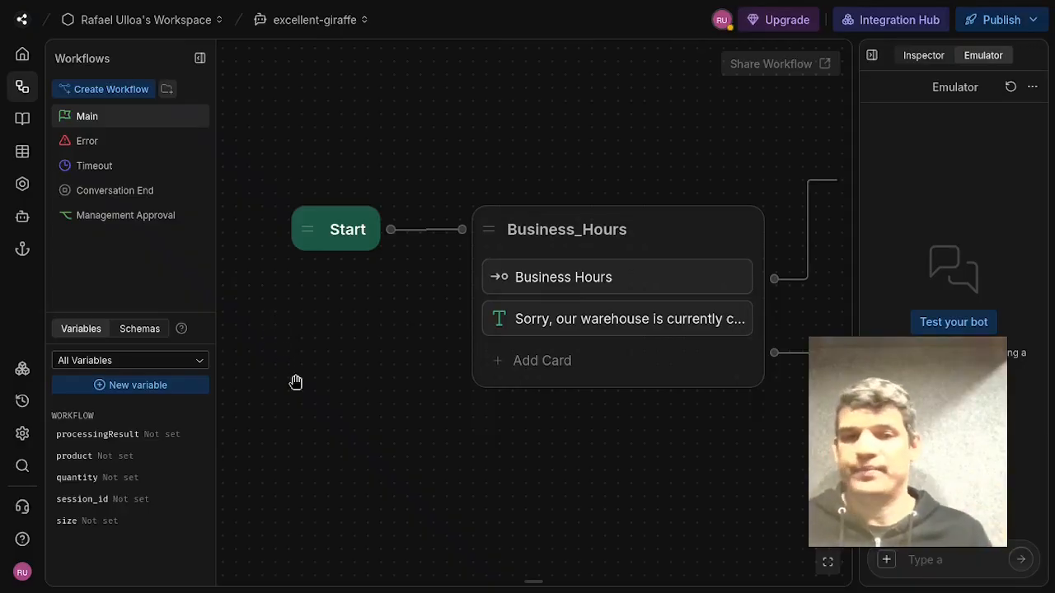
left_click(687, 285)
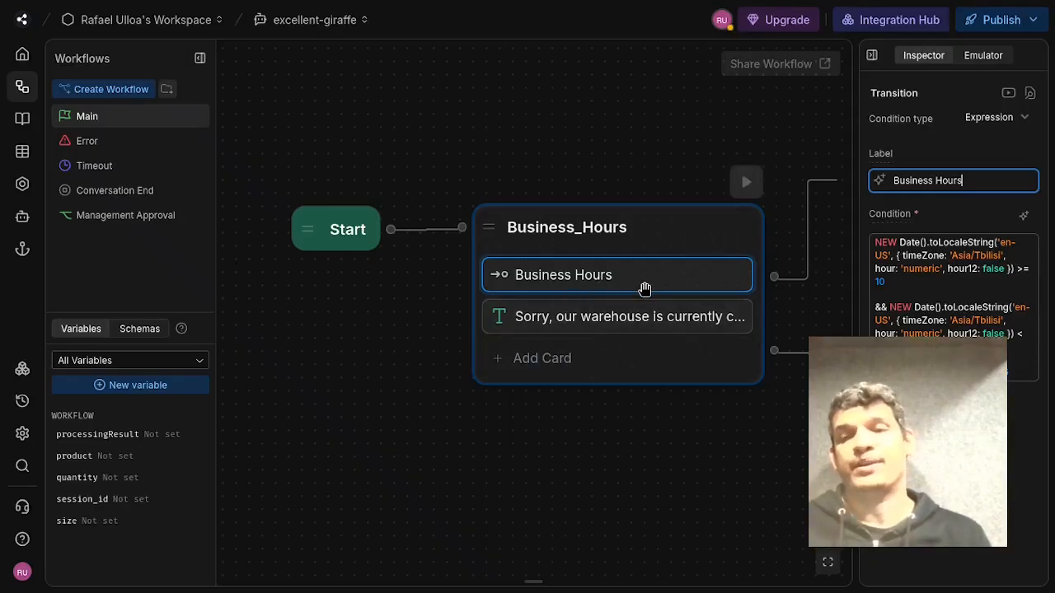
Review the Business Hours condition and the out-of-hours warehouse message in the Business_Hours node.
left_click(884, 283)
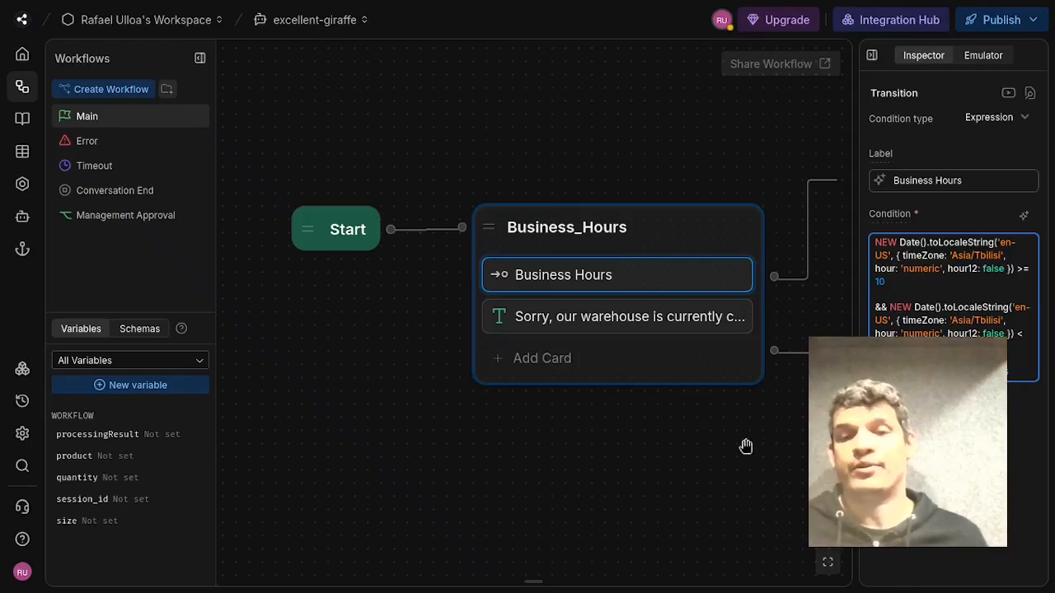
left_click(702, 454)
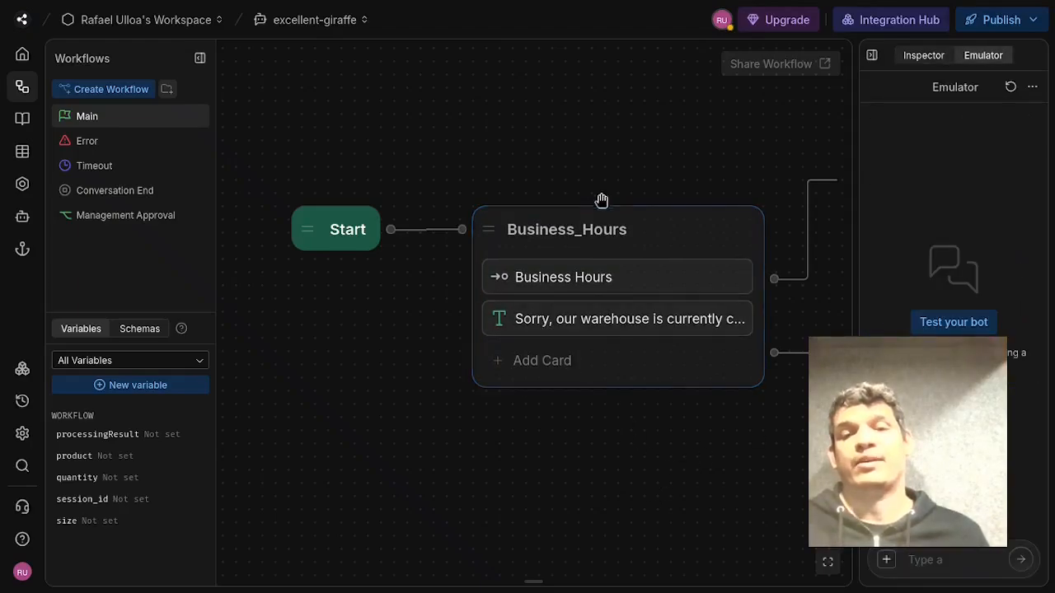
left_click(632, 333)
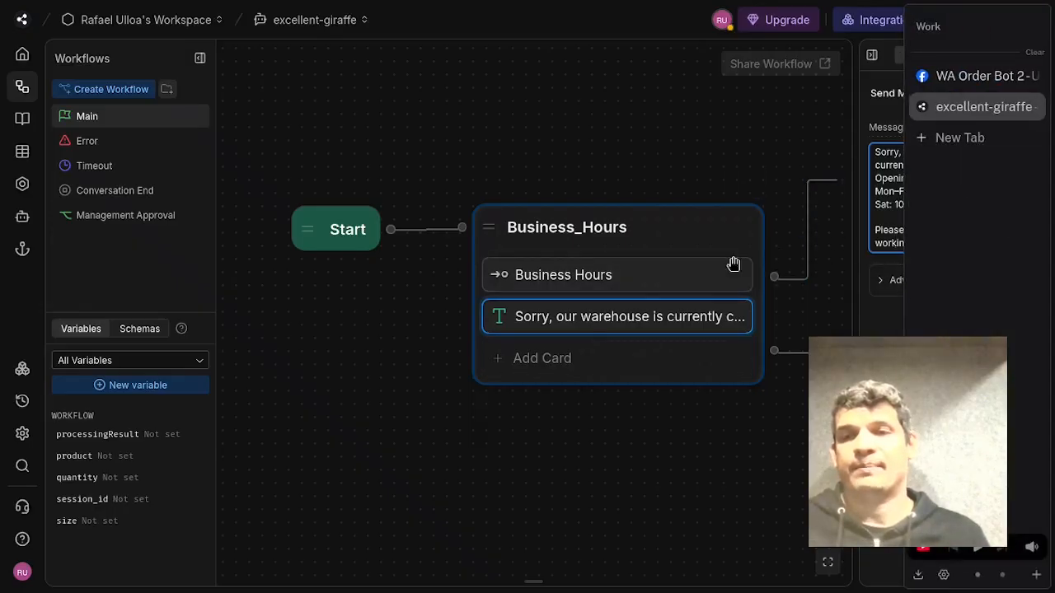
left_click(633, 427)
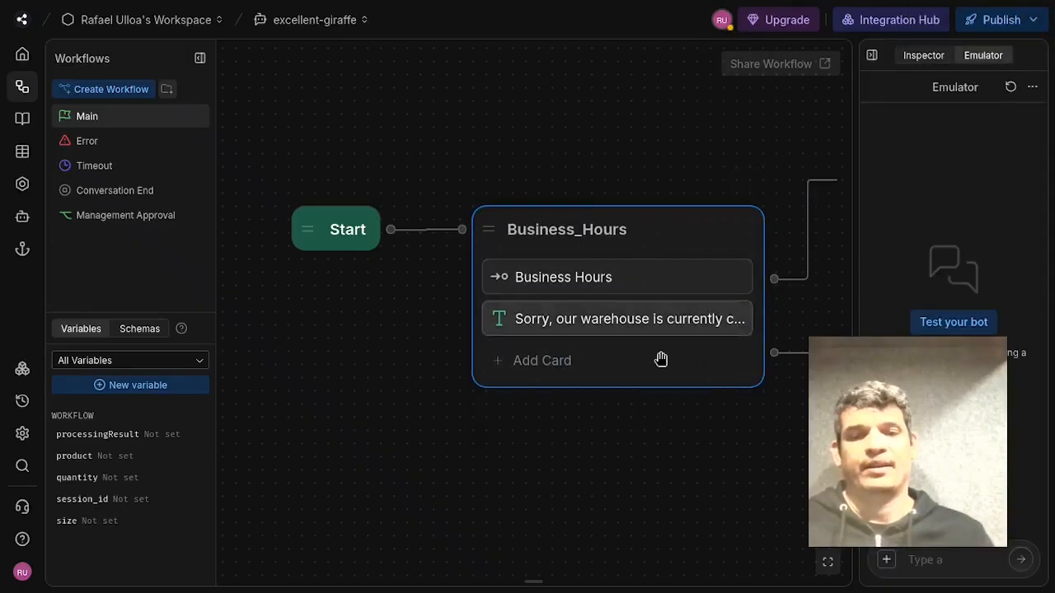
Examine the main bot flow node by node, from Business_Hours through User_Filter, Product_Catalog, Quantity_Input and Standard1 to End.
left_click_drag(723, 464, 508, 487)
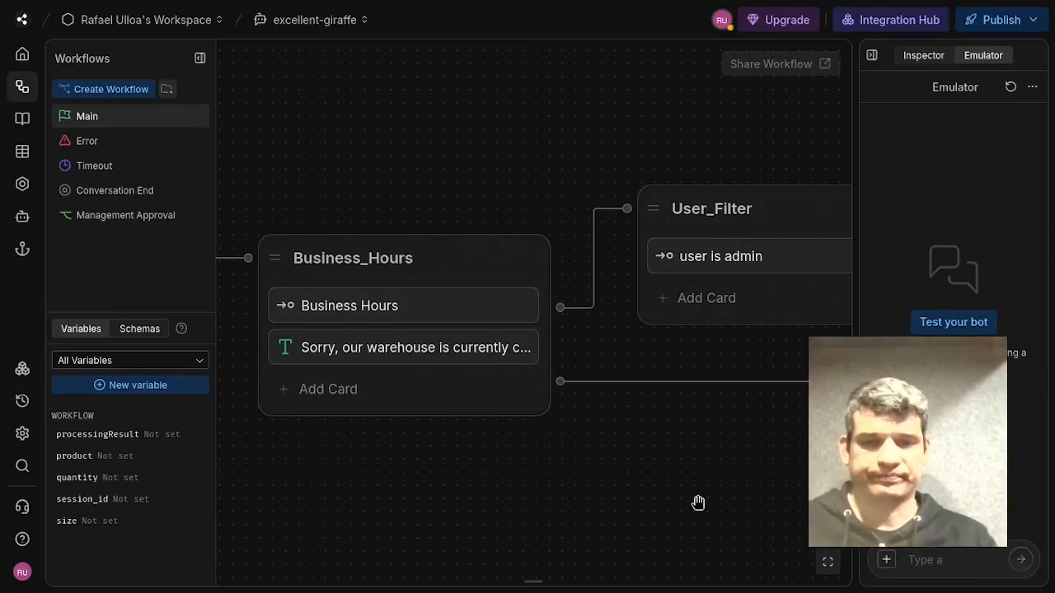
left_click_drag(697, 502, 501, 541)
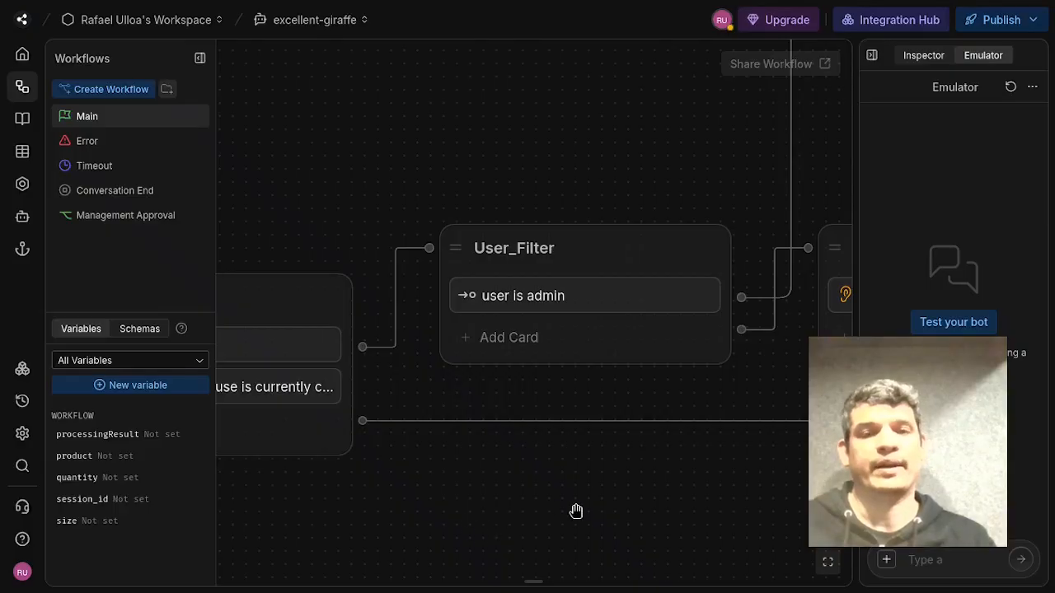
left_click_drag(577, 511, 517, 525)
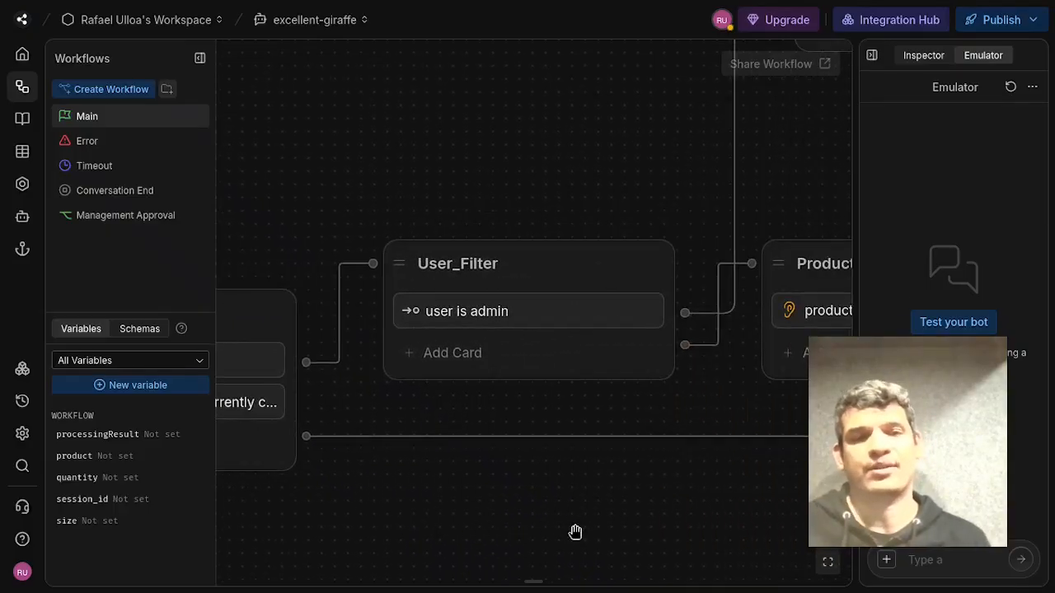
left_click_drag(569, 498, 525, 511)
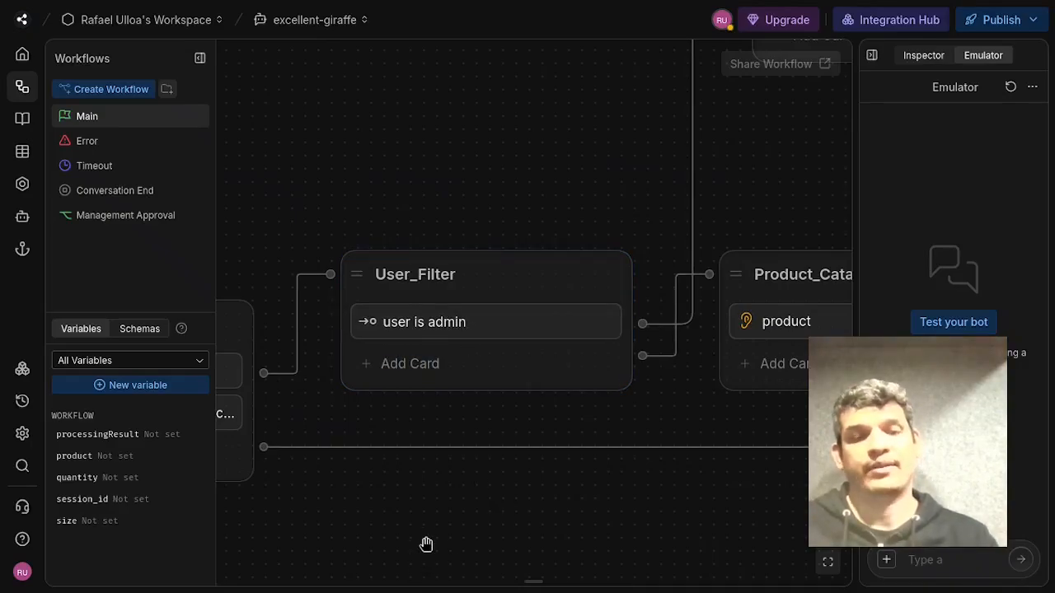
left_click_drag(426, 544, 728, 523)
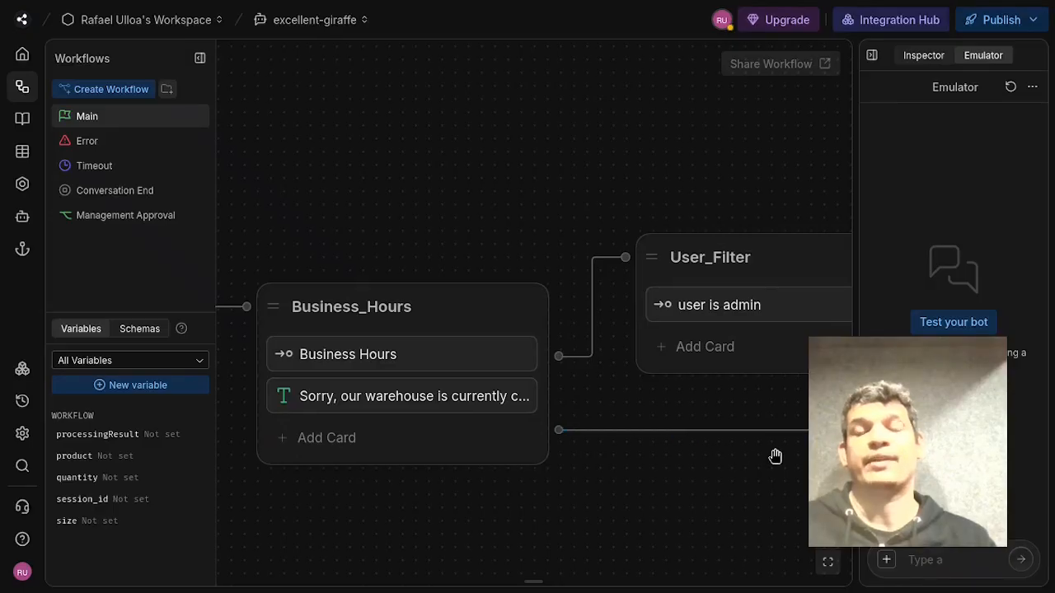
left_click_drag(718, 485, 270, 429)
left_click_drag(672, 464, 318, 377)
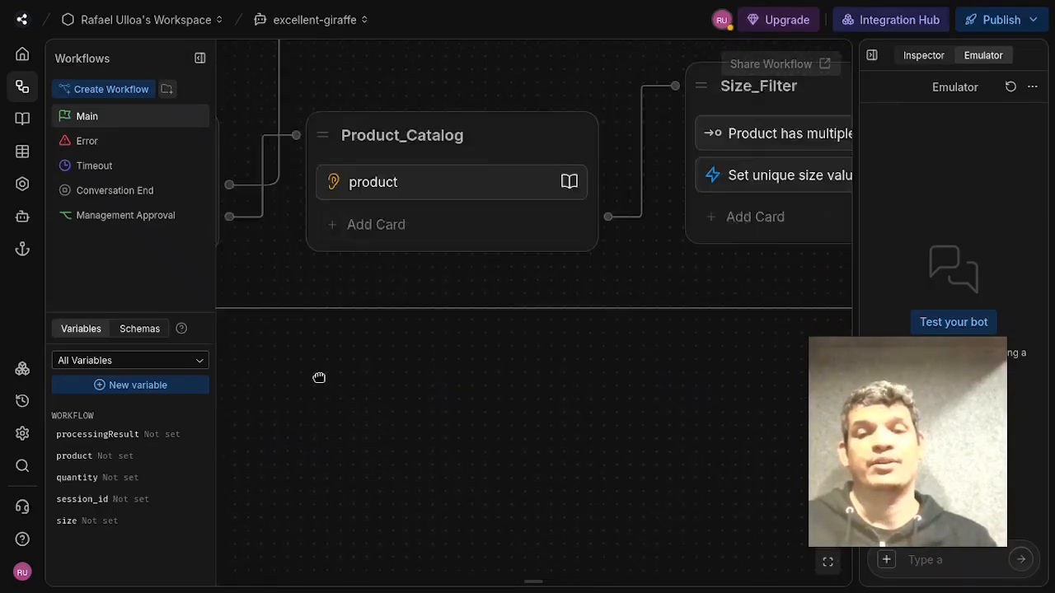
left_click_drag(705, 439, 67, 417)
left_click_drag(664, 429, 227, 433)
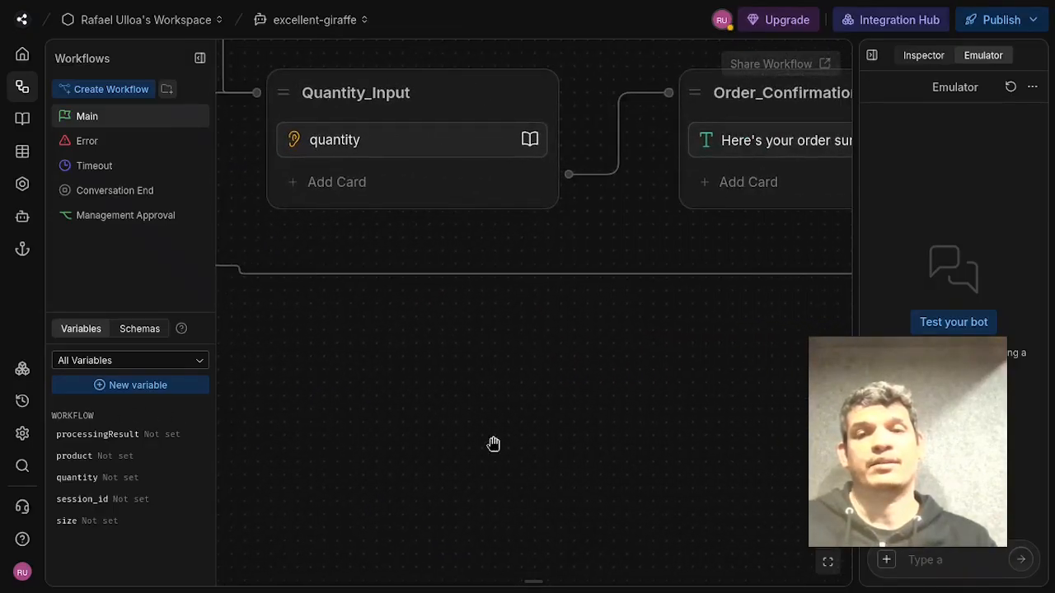
left_click_drag(742, 430, 181, 457)
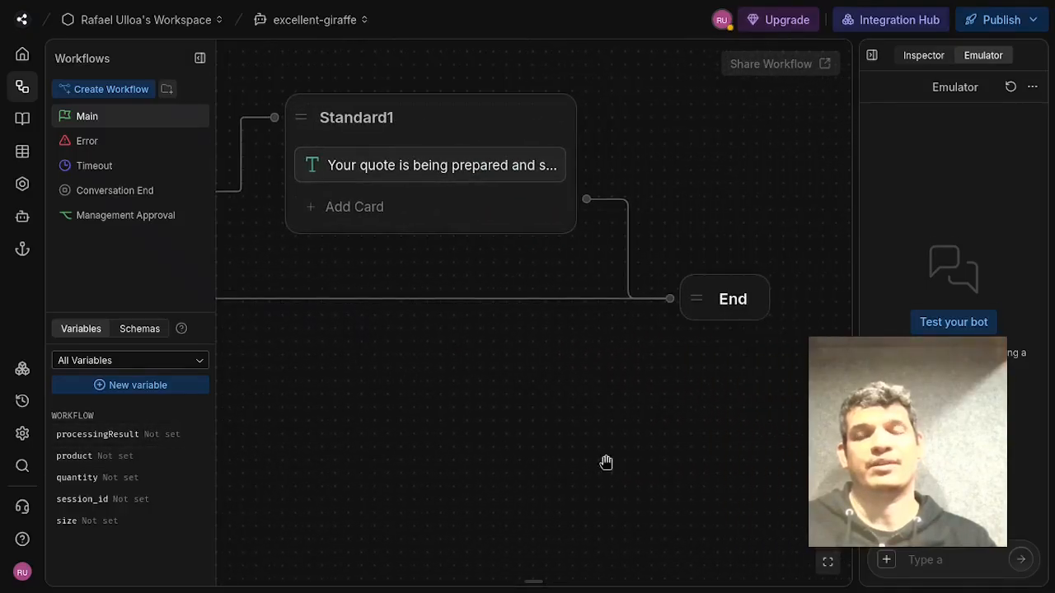
left_click_drag(493, 457, 980, 449)
left_click_drag(619, 442, 1034, 466)
left_click_drag(416, 392, 778, 408)
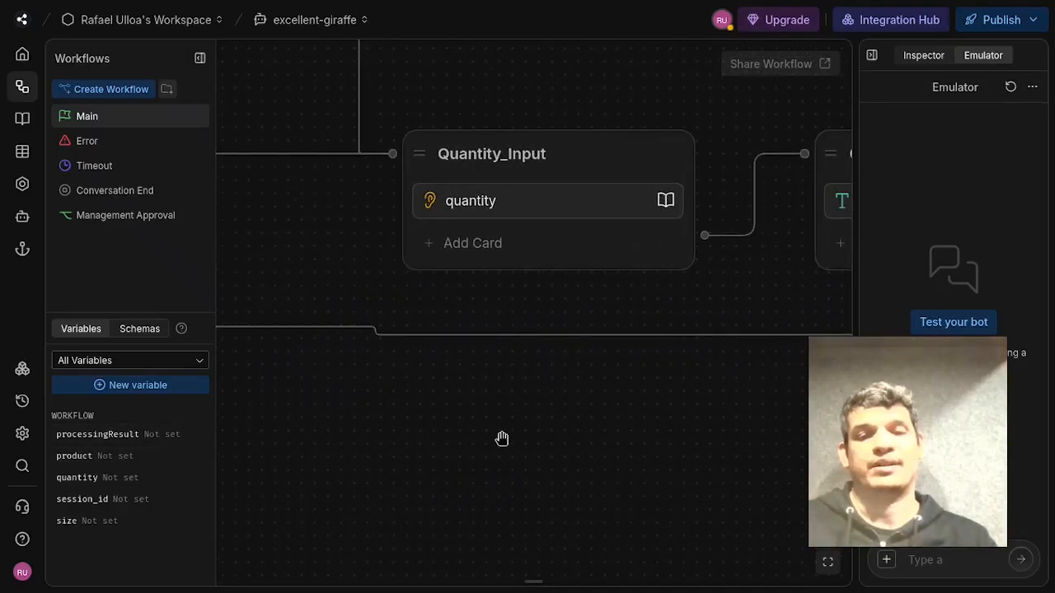
left_click_drag(502, 437, 914, 446)
left_click_drag(528, 455, 888, 466)
left_click_drag(363, 473, 763, 461)
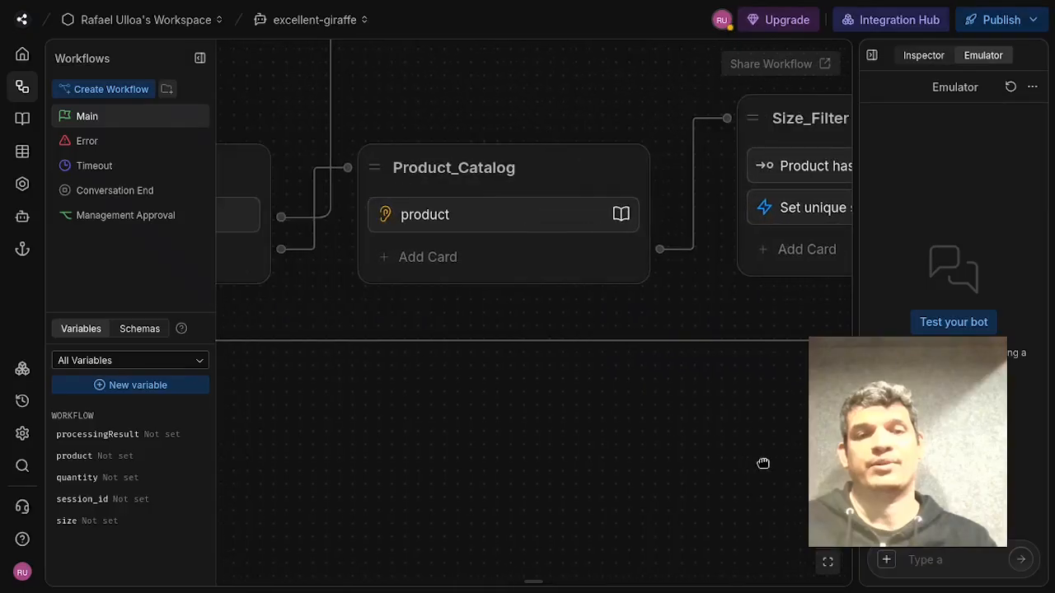
left_click_drag(467, 466, 863, 462)
left_click_drag(456, 442, 472, 576)
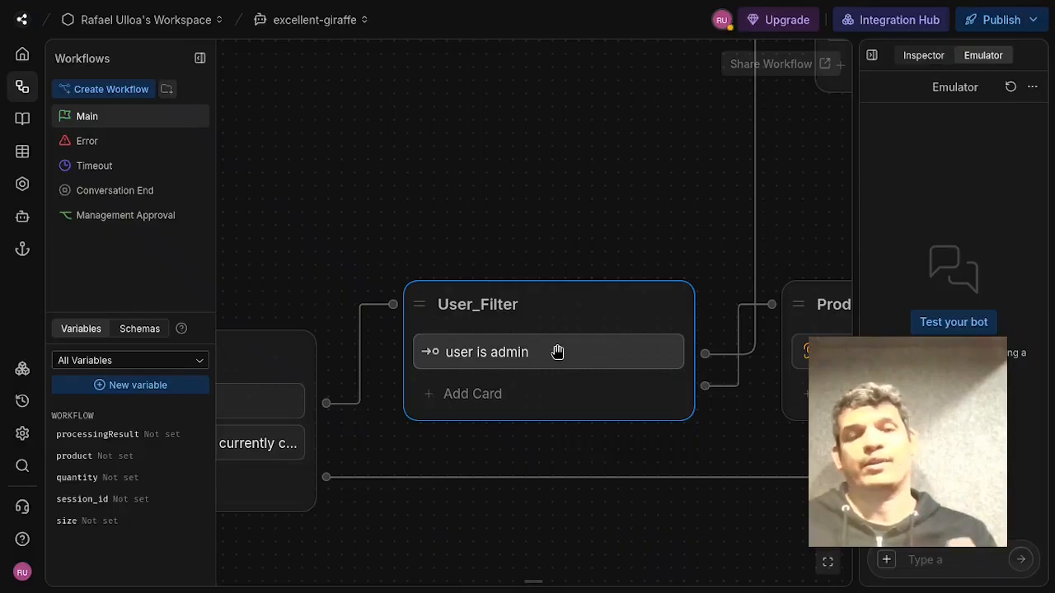
Open the product capture card in Product_Catalog and review its question and choice items.
left_click_drag(621, 169, 280, 365)
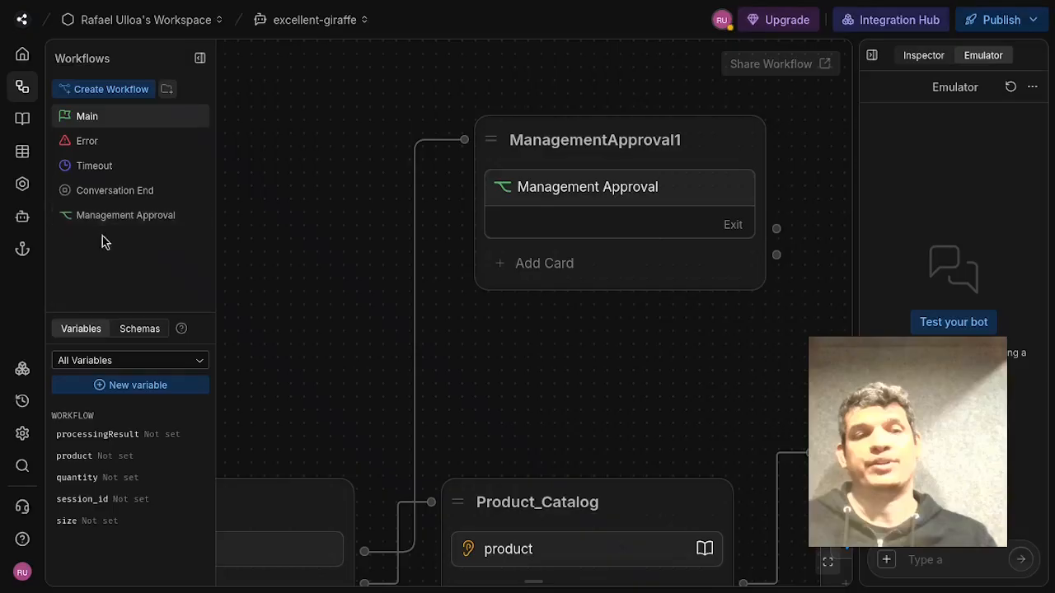
left_click_drag(378, 276, 452, 132)
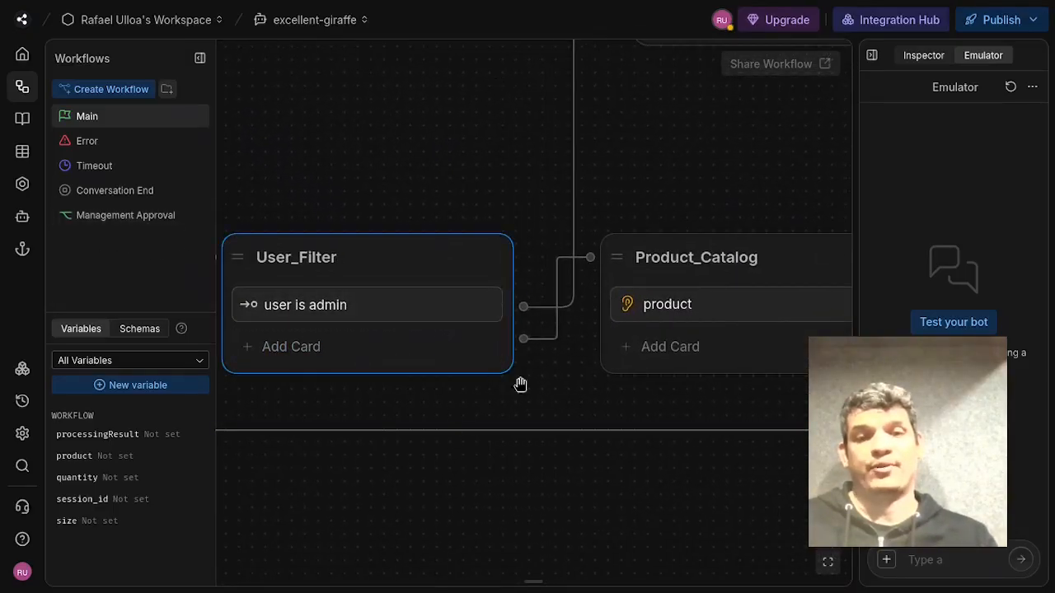
left_click_drag(608, 506, 311, 503)
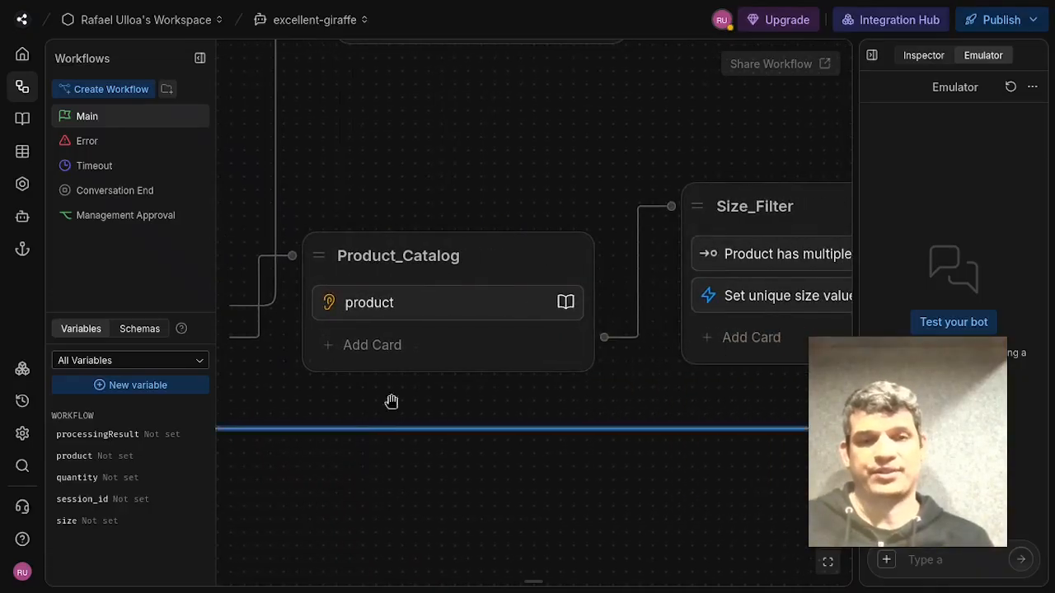
left_click(469, 316)
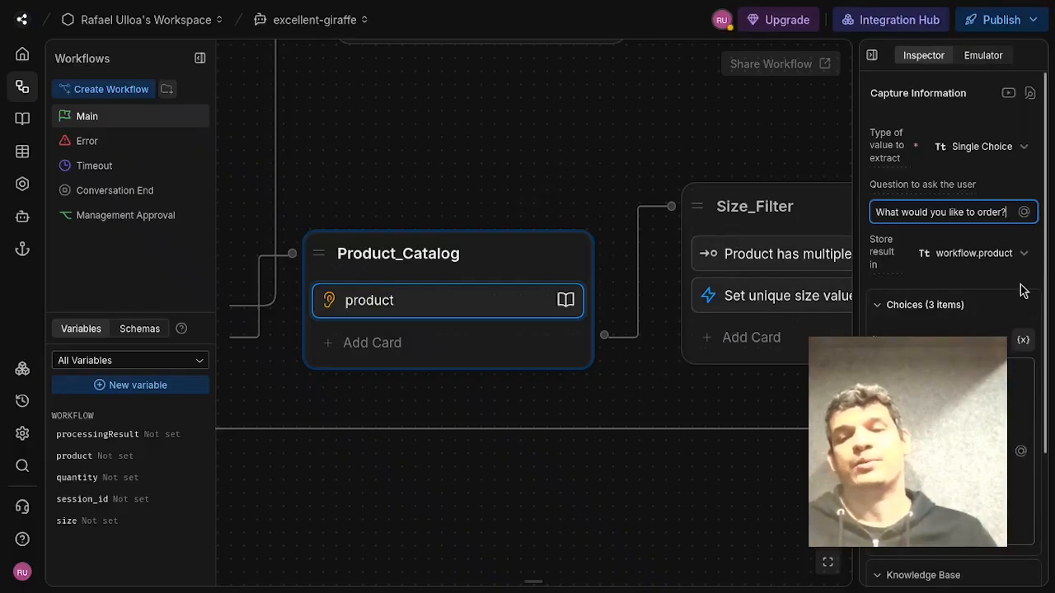
scroll(954, 289, "down", 2)
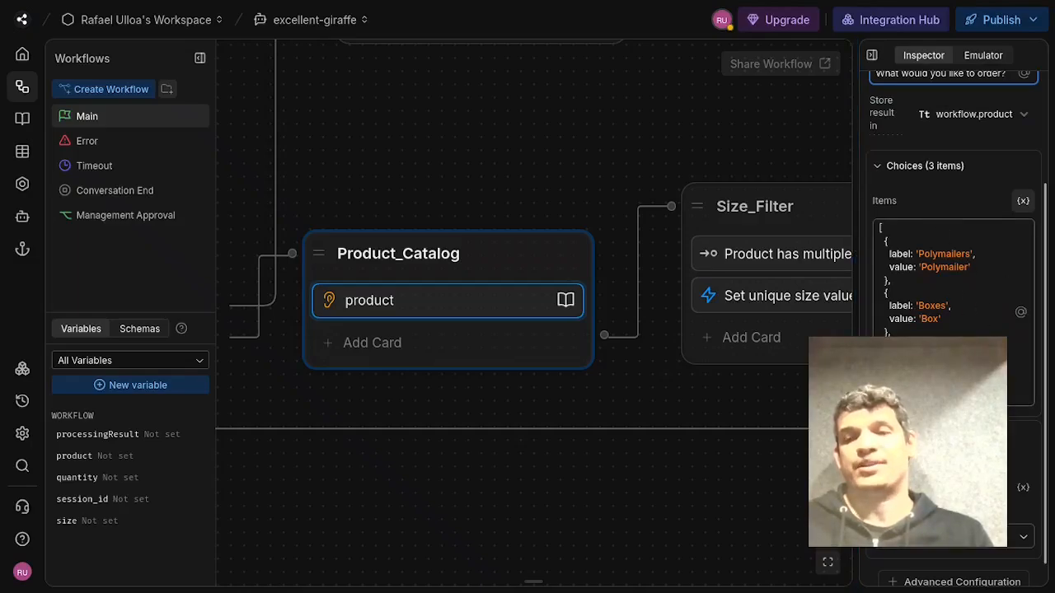
mouse_move(529, 184)
left_mouse_down()
mouse_move(602, 158)
mouse_move(480, 195)
mouse_move(549, 184)
left_mouse_up()
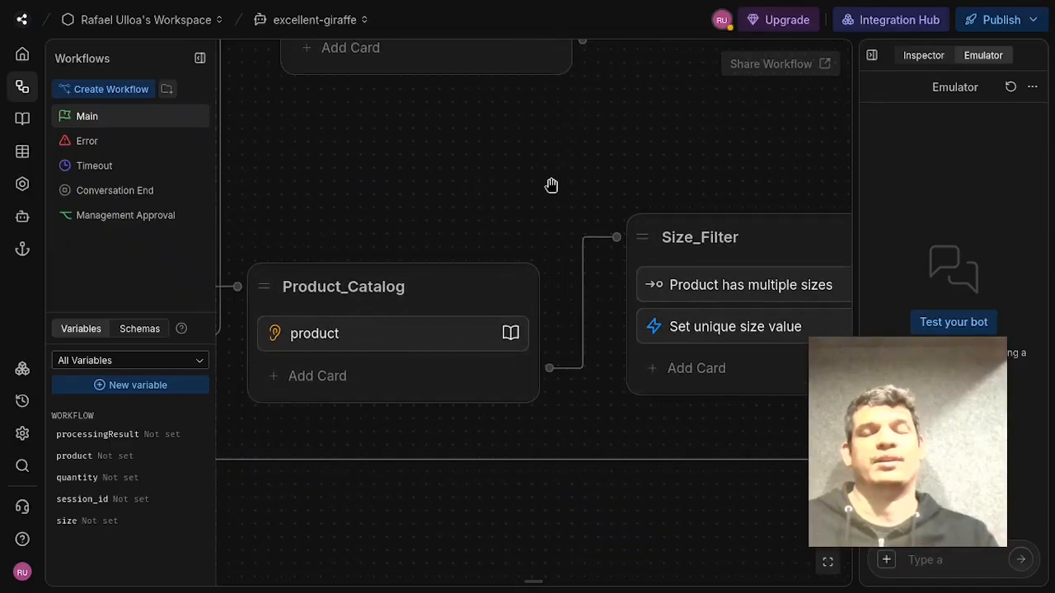
Open the Set unique size value code card in Size_Filter to review its code, then close it.
left_click_drag(657, 137, 469, 160)
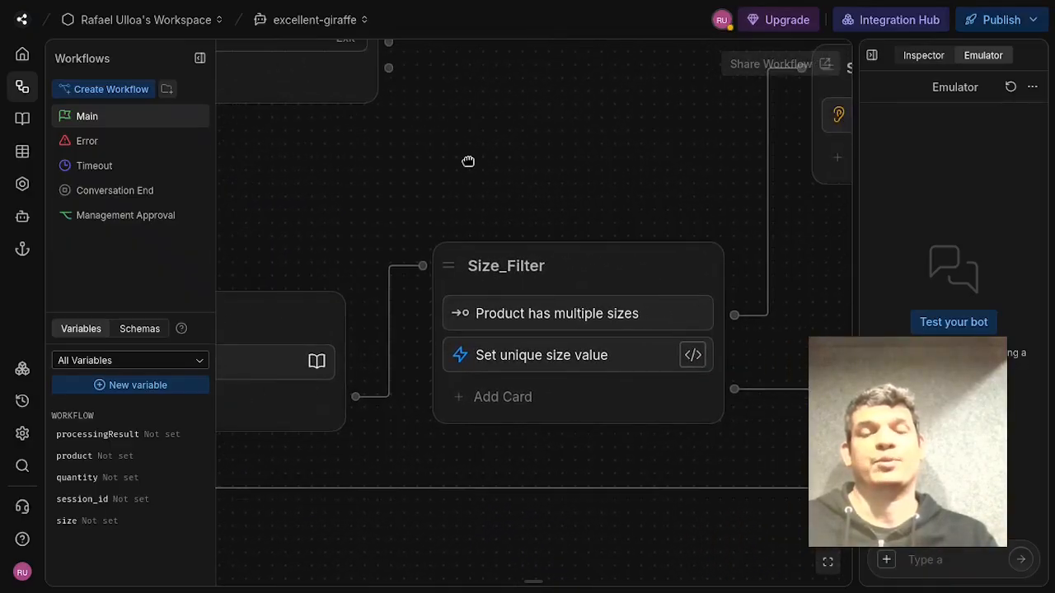
left_click_drag(624, 160, 574, 144)
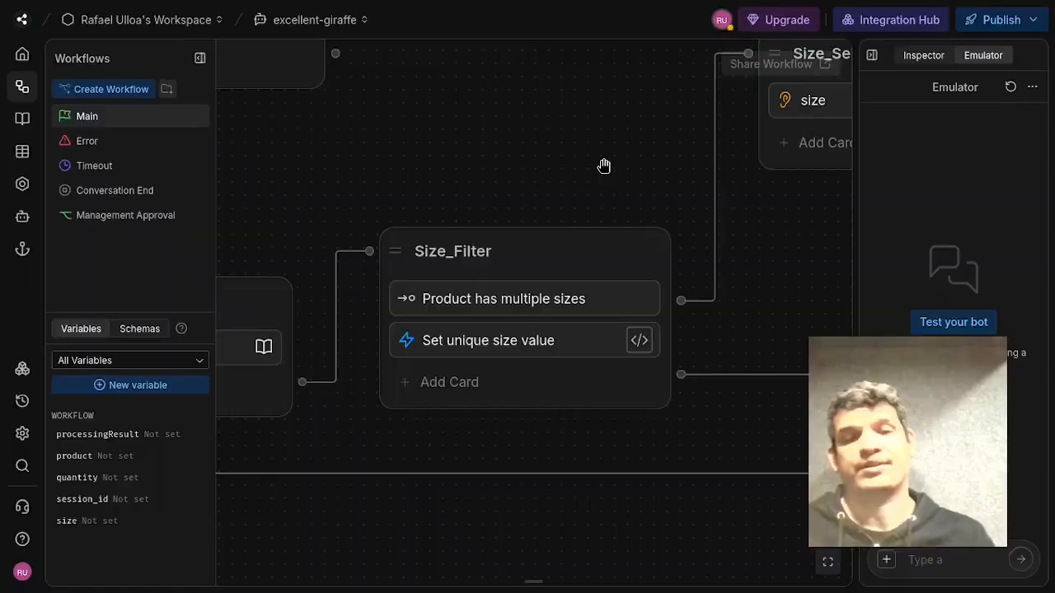
left_click_drag(604, 166, 528, 134)
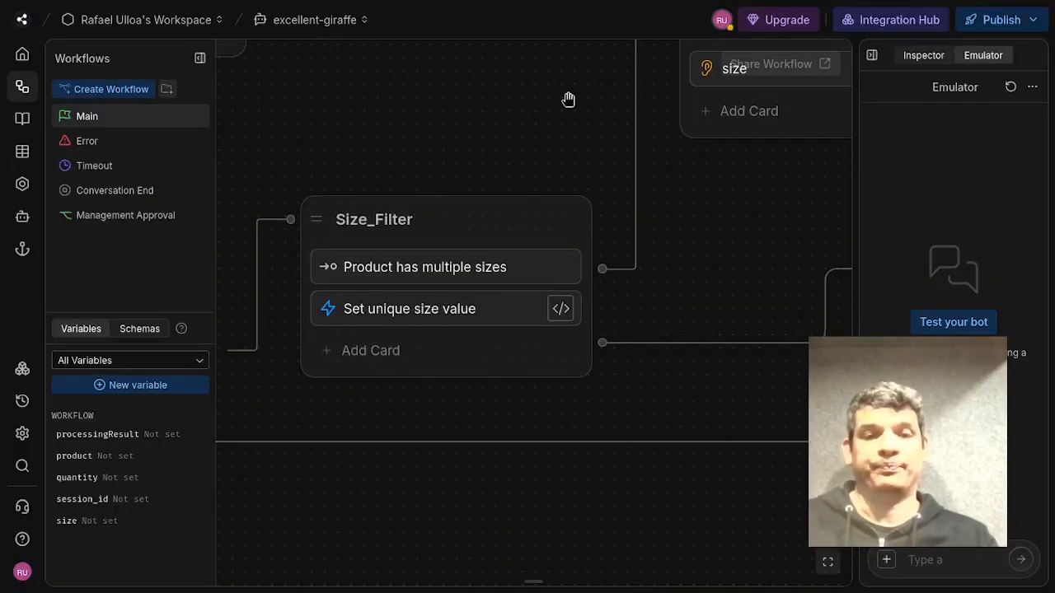
left_click_drag(563, 179, 478, 175)
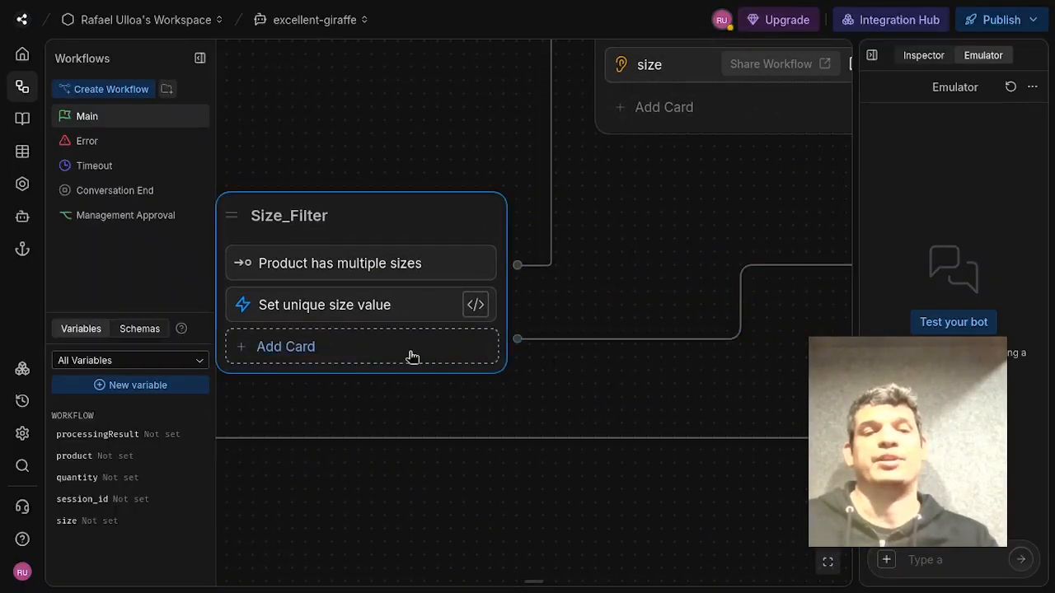
left_click(335, 306)
left_click(954, 175)
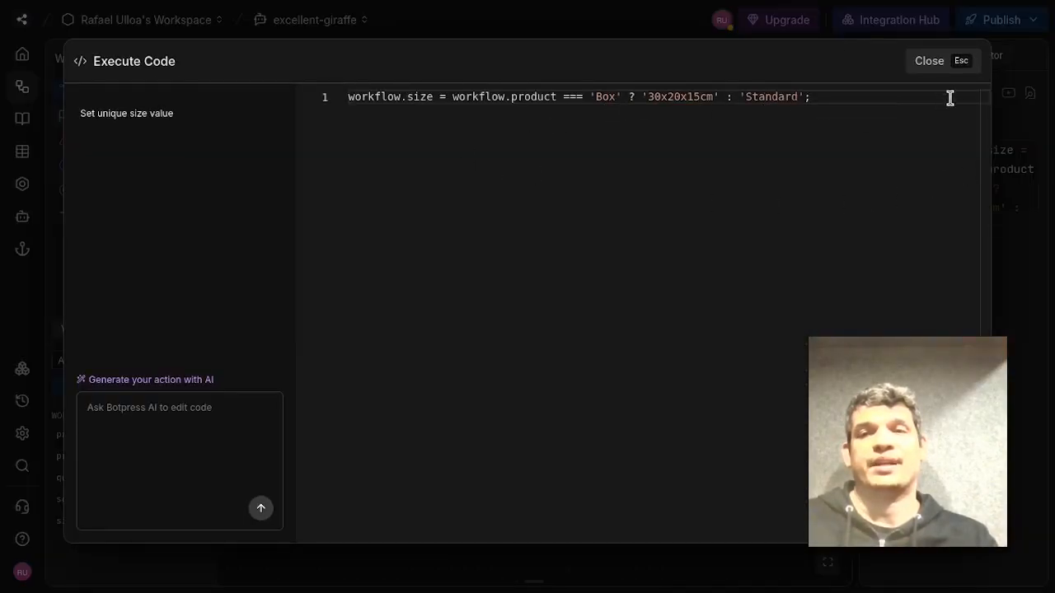
left_click(956, 69)
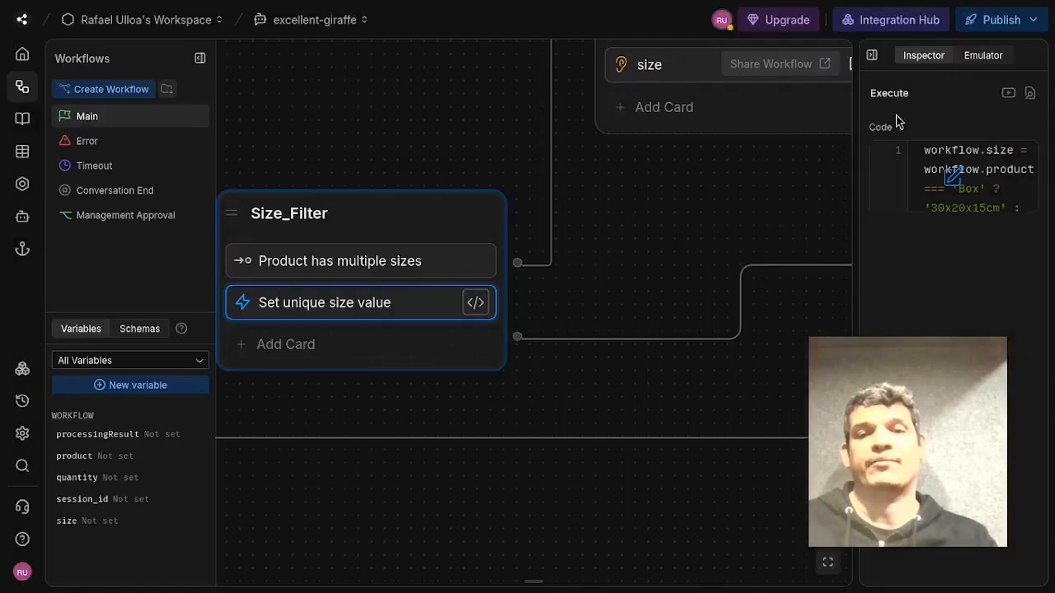
Open the size capture card in Size_Select to review its question and stored variable.
left_click_drag(713, 222, 439, 264)
left_click_drag(587, 251, 486, 229)
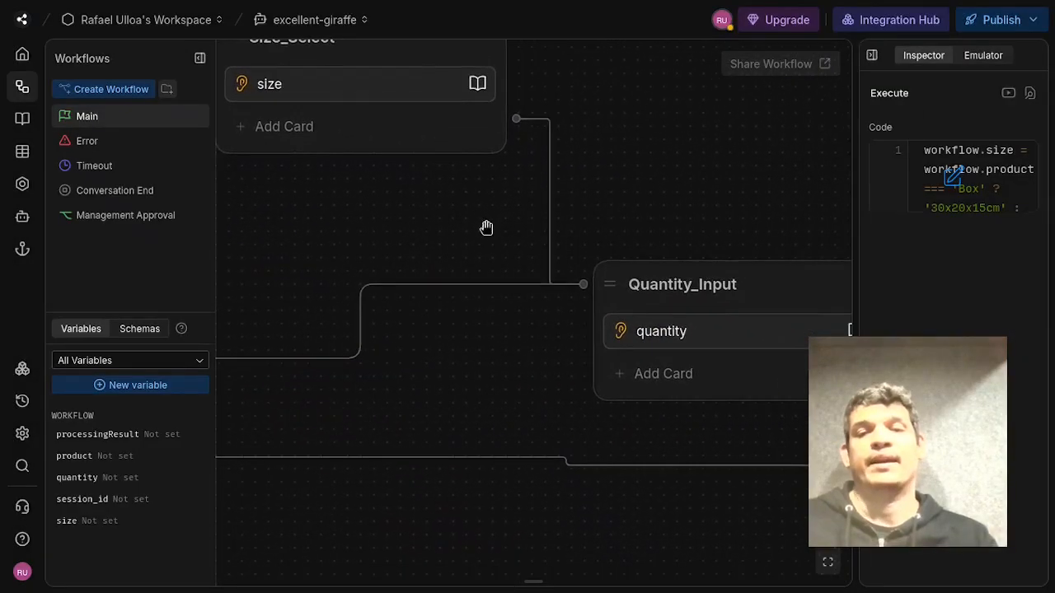
left_click(755, 360)
left_click(775, 351)
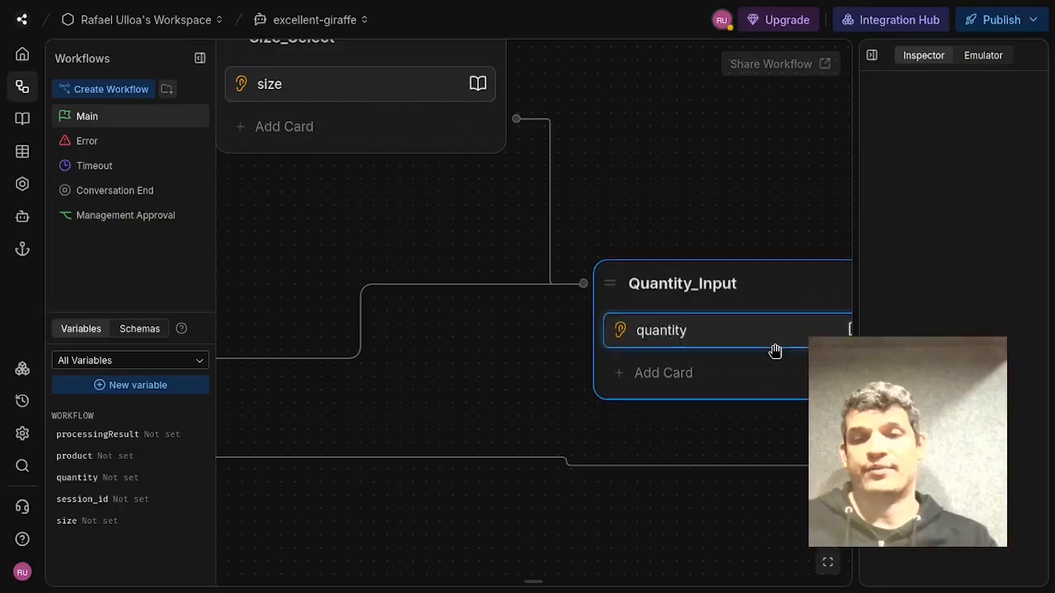
left_click(629, 241)
left_click_drag(554, 288, 679, 328)
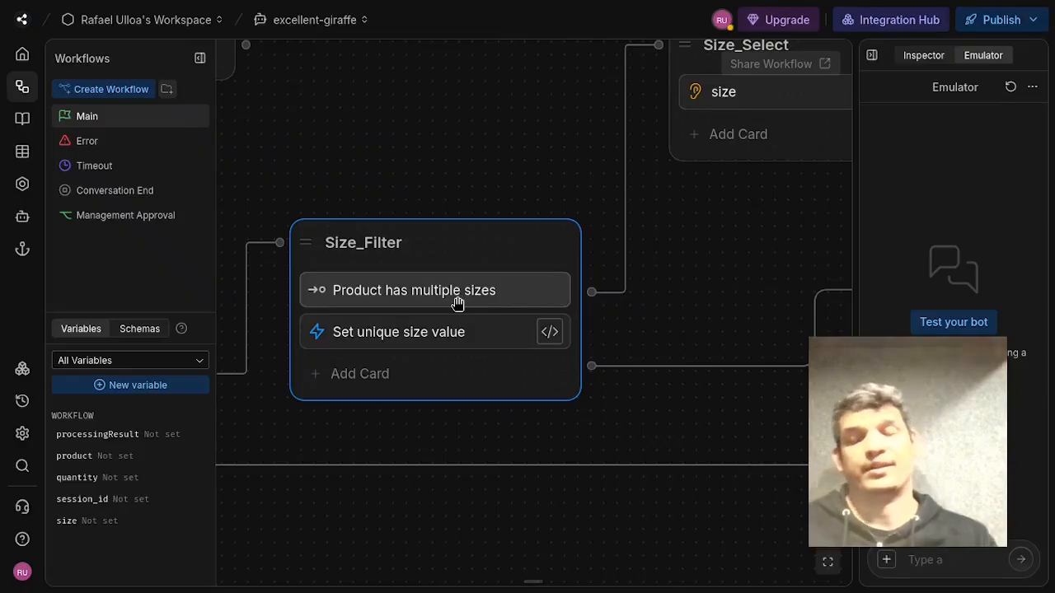
left_click_drag(725, 264, 464, 441)
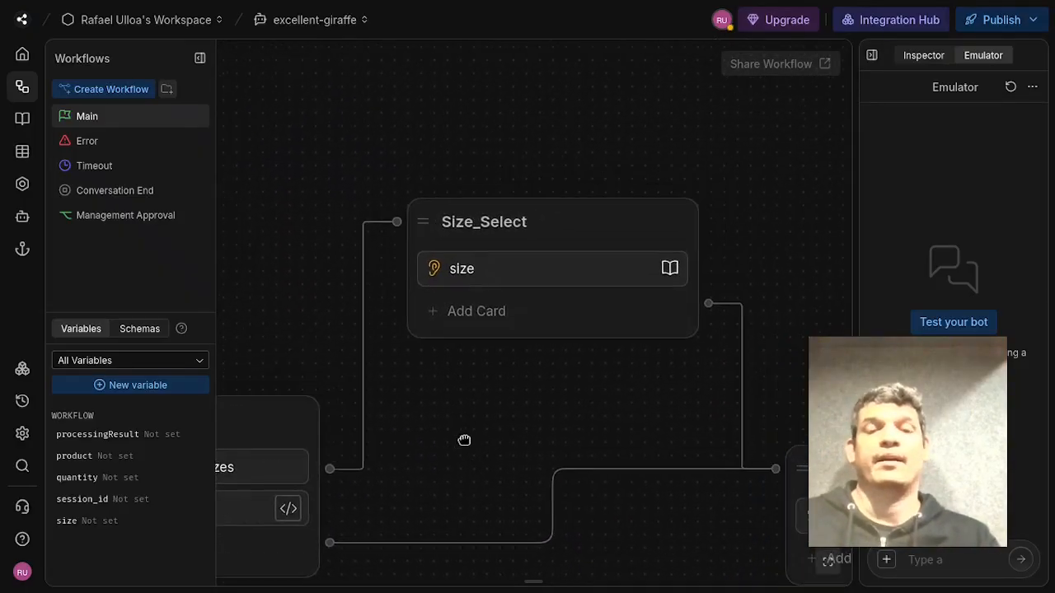
left_click(599, 283)
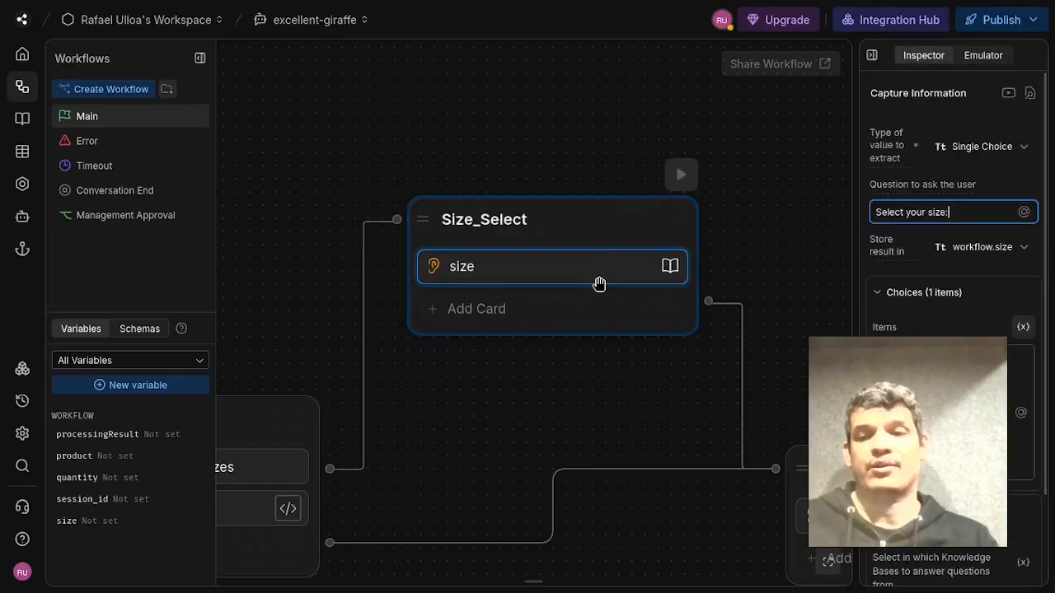
Open the quantity capture card in Quantity_Input to review its question and stored variable.
left_click(798, 241)
left_click_drag(786, 252, 531, 180)
left_click_drag(741, 307, 591, 201)
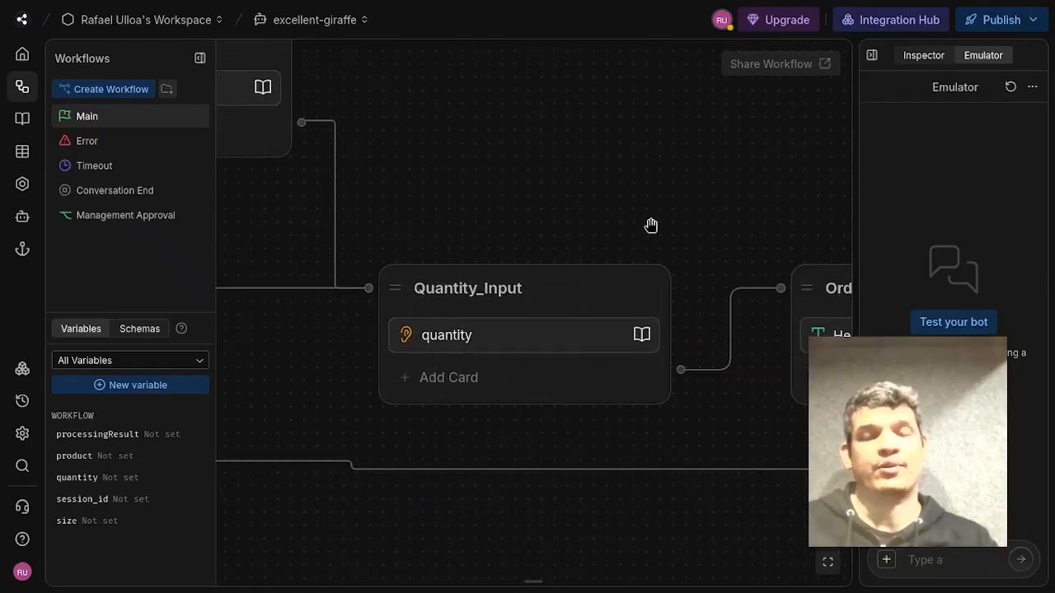
left_click(566, 349)
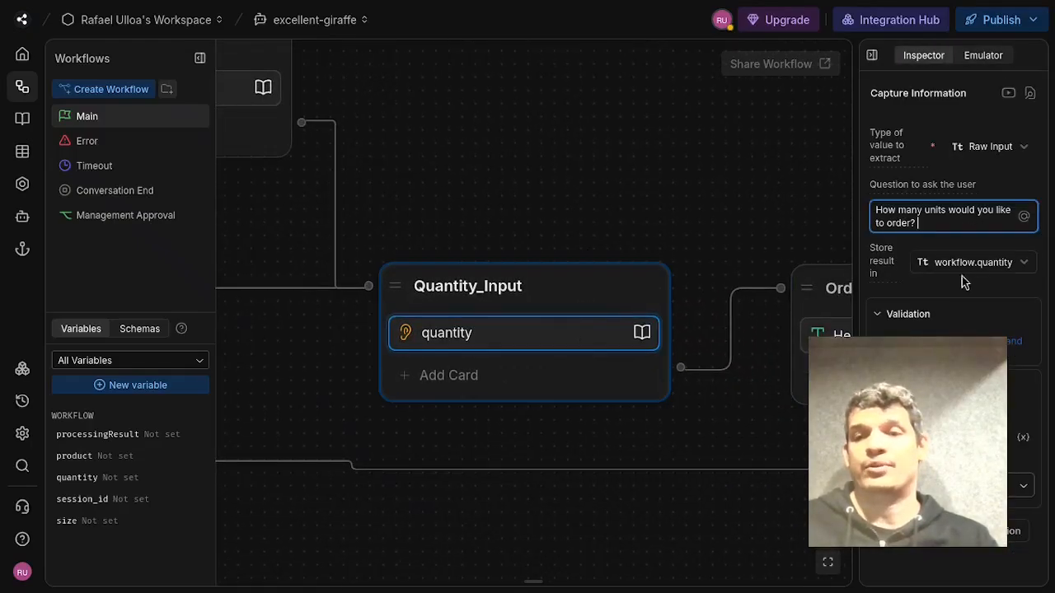
left_click_drag(654, 143, 428, 117)
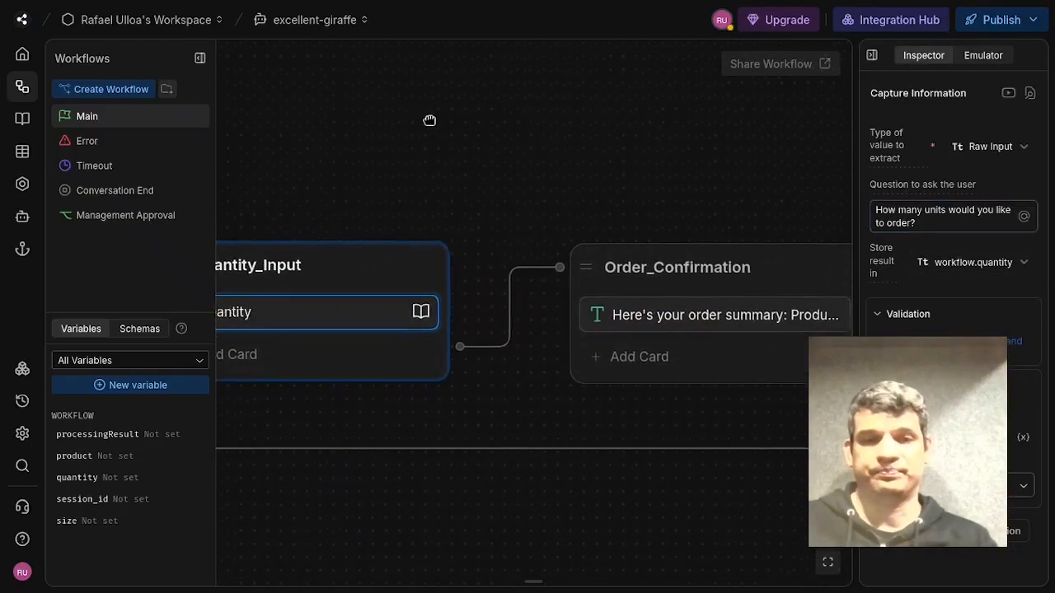
Open the order summary message card in Order_Confirmation and review its message text, highlighting the closing confirmation line.
left_click(627, 145)
mouse_move(475, 155)
left_mouse_down()
mouse_move(737, 150)
mouse_move(712, 162)
mouse_move(469, 148)
left_mouse_up()
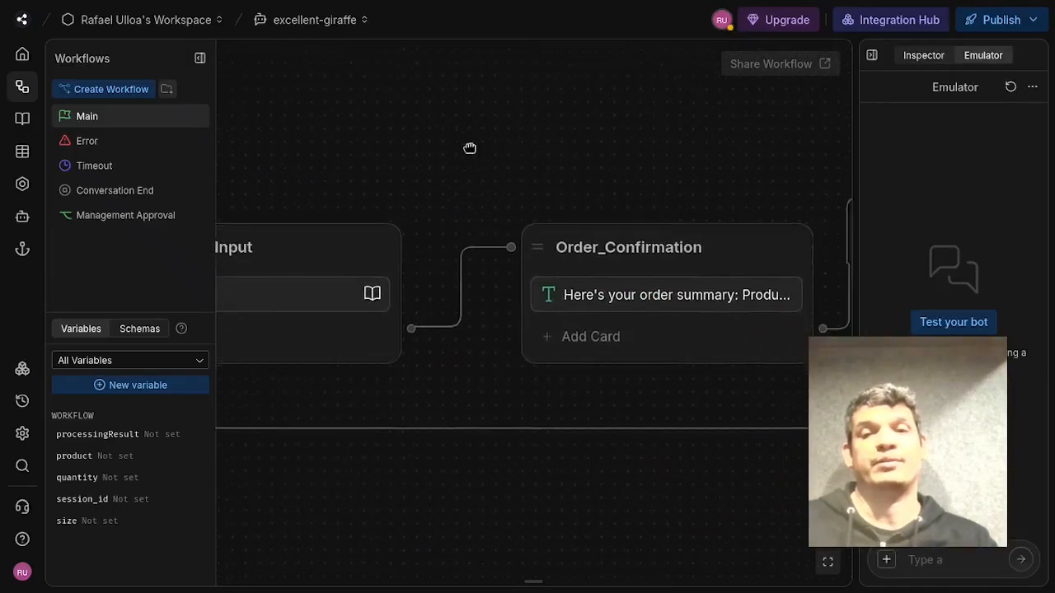
left_click_drag(686, 151, 545, 130)
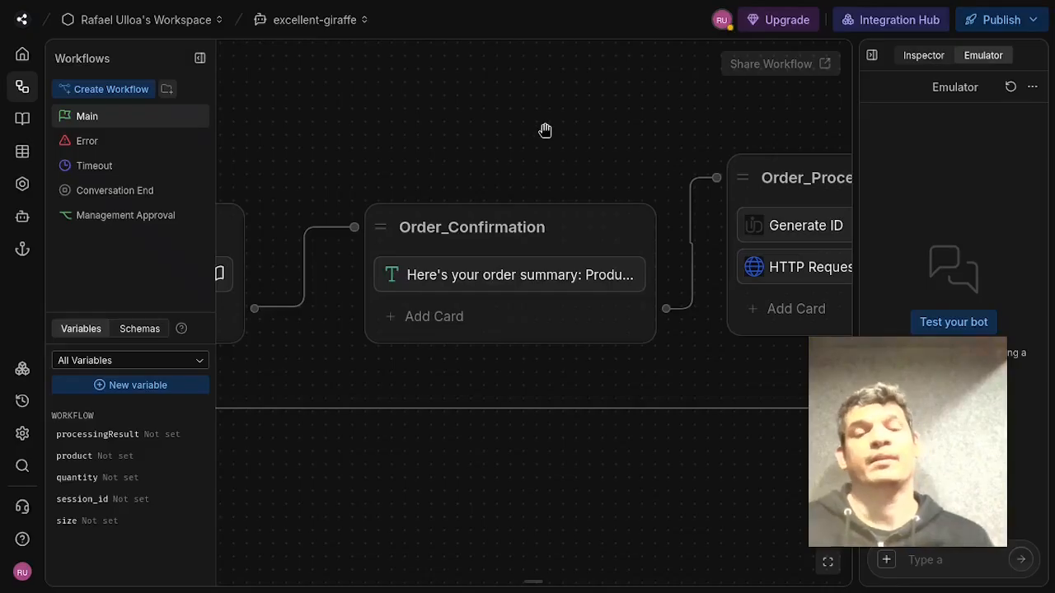
left_click(515, 282)
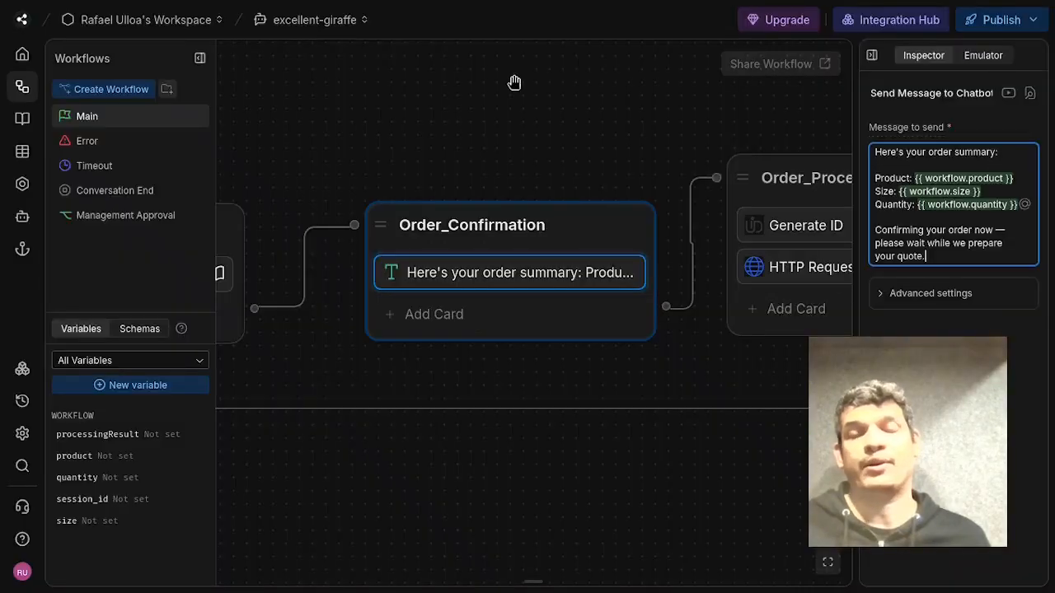
left_click(513, 82)
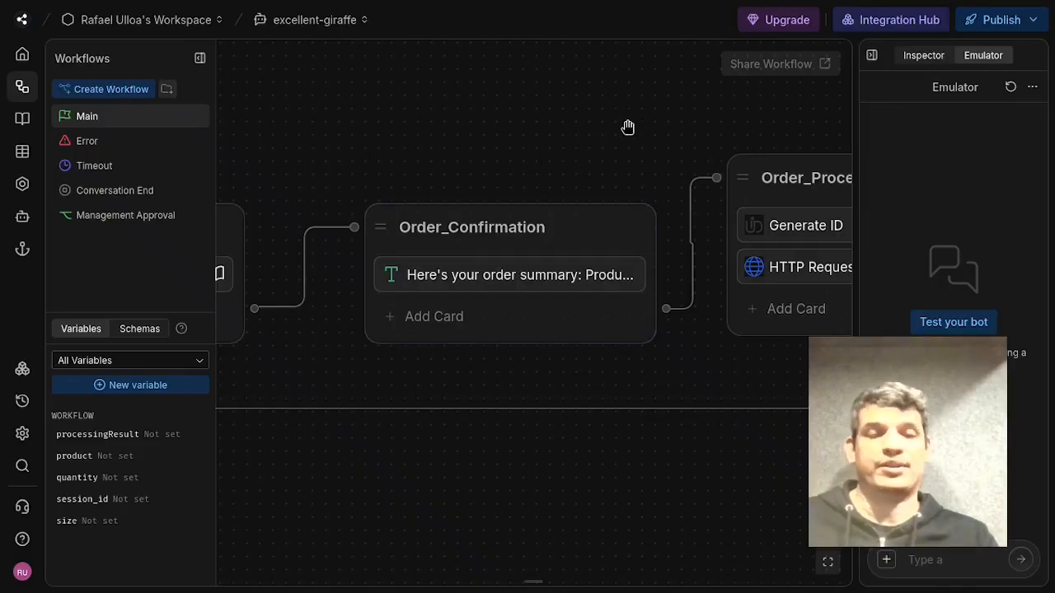
left_click_drag(629, 127, 517, 136)
left_click_drag(410, 163, 566, 140)
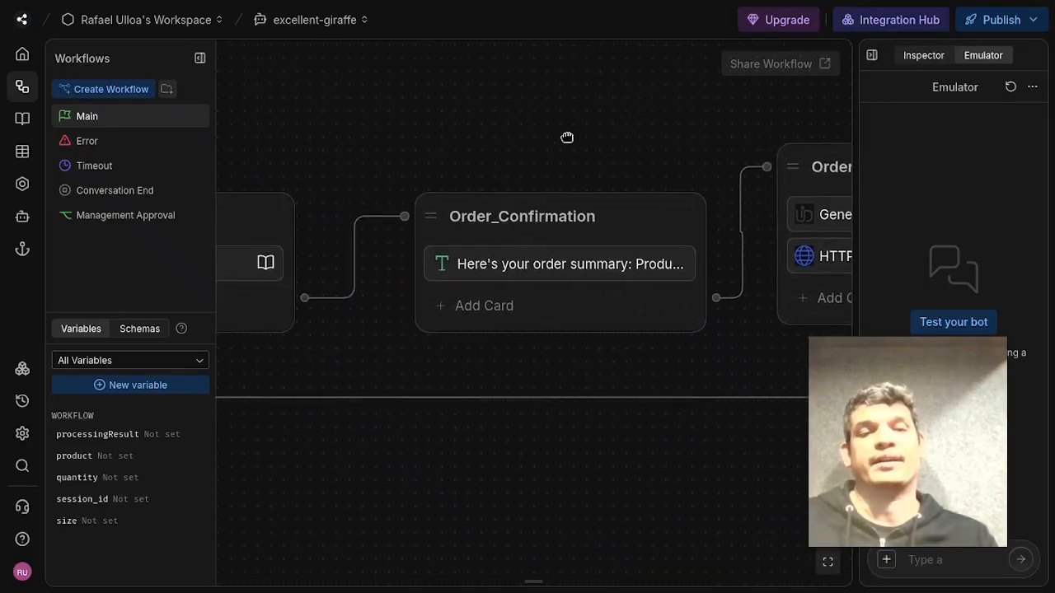
left_click_drag(608, 104, 413, 157)
left_click(377, 305)
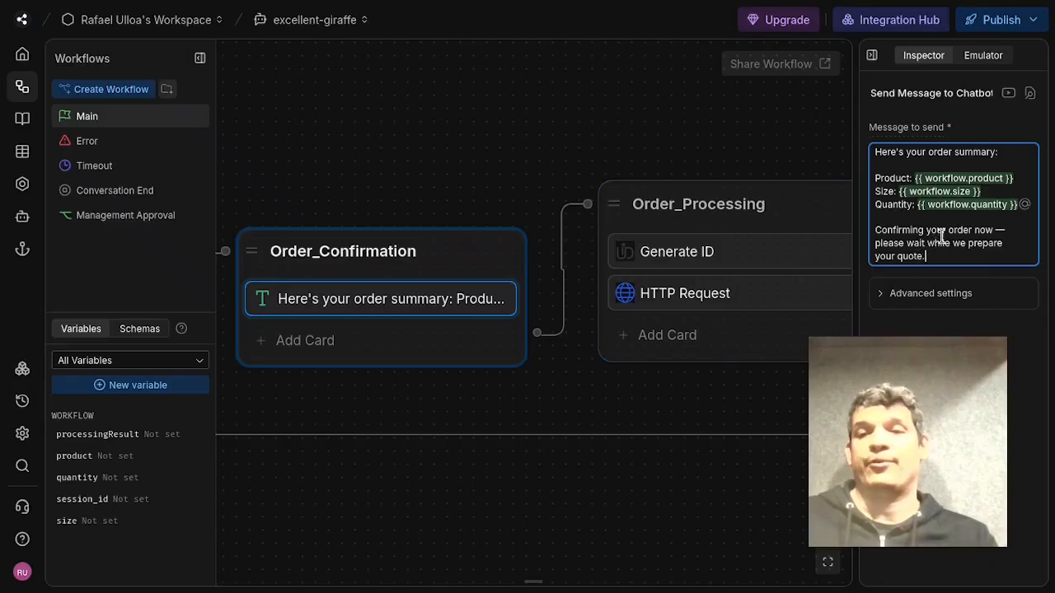
left_click_drag(942, 231, 948, 274)
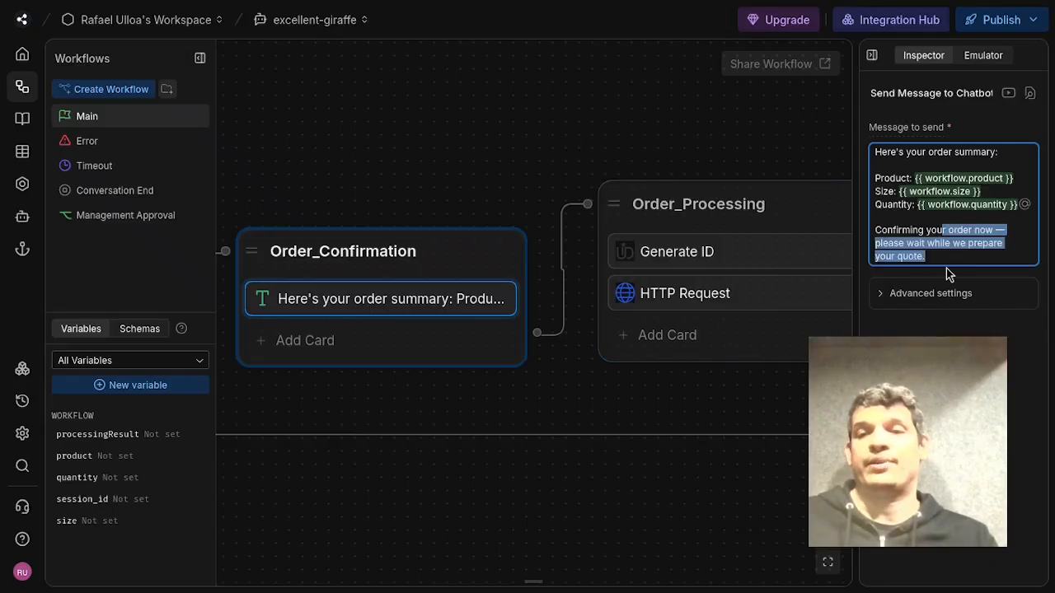
left_click(495, 161)
Review the Generate ID card's stored output variable in Order_Processing, then open the HTTP Request card's settings.
left_click_drag(577, 122, 362, 133)
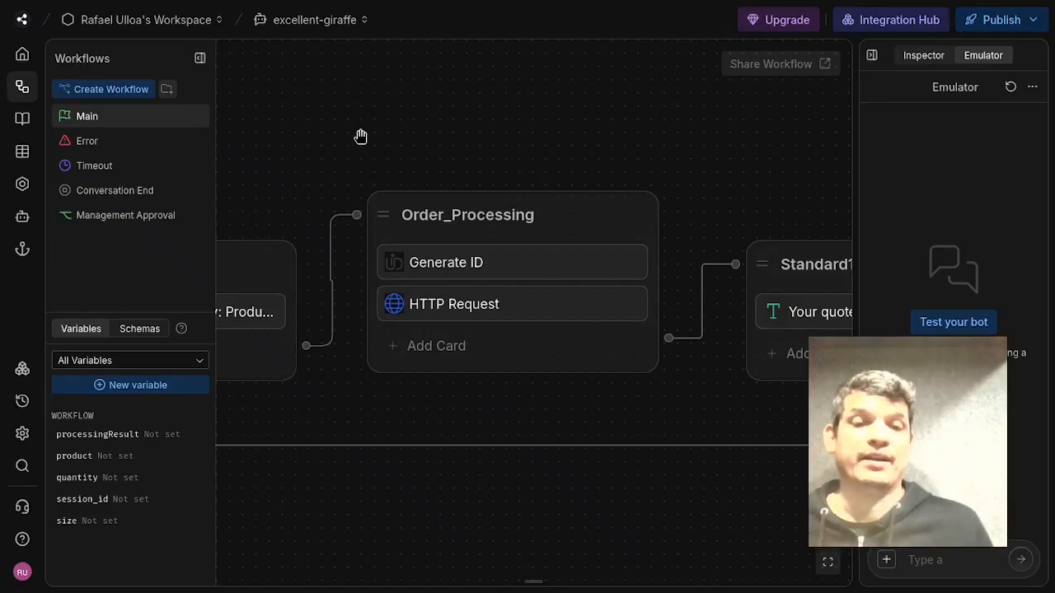
left_click(545, 259)
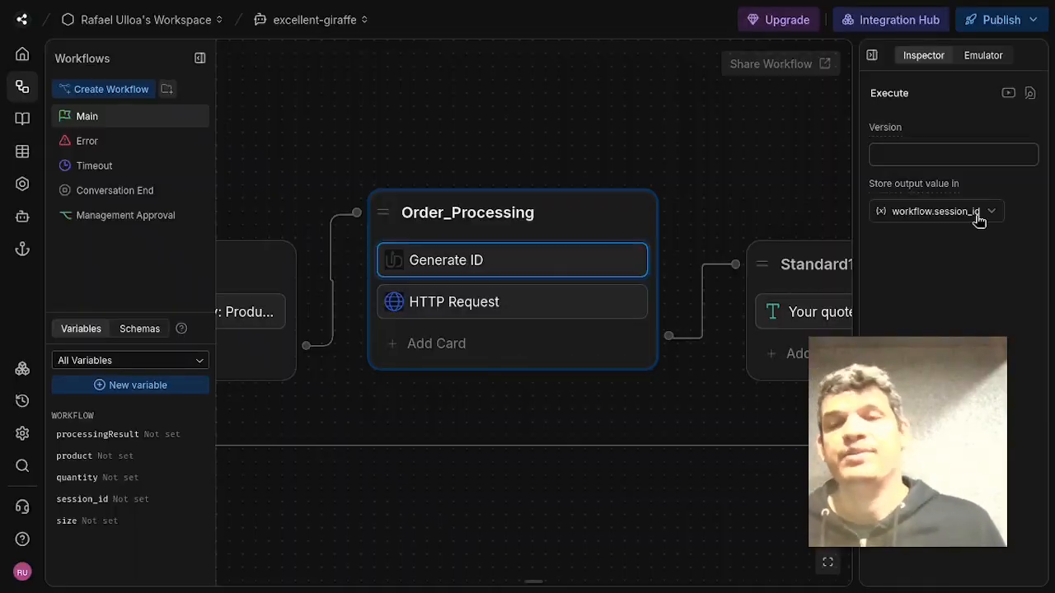
left_click(710, 144)
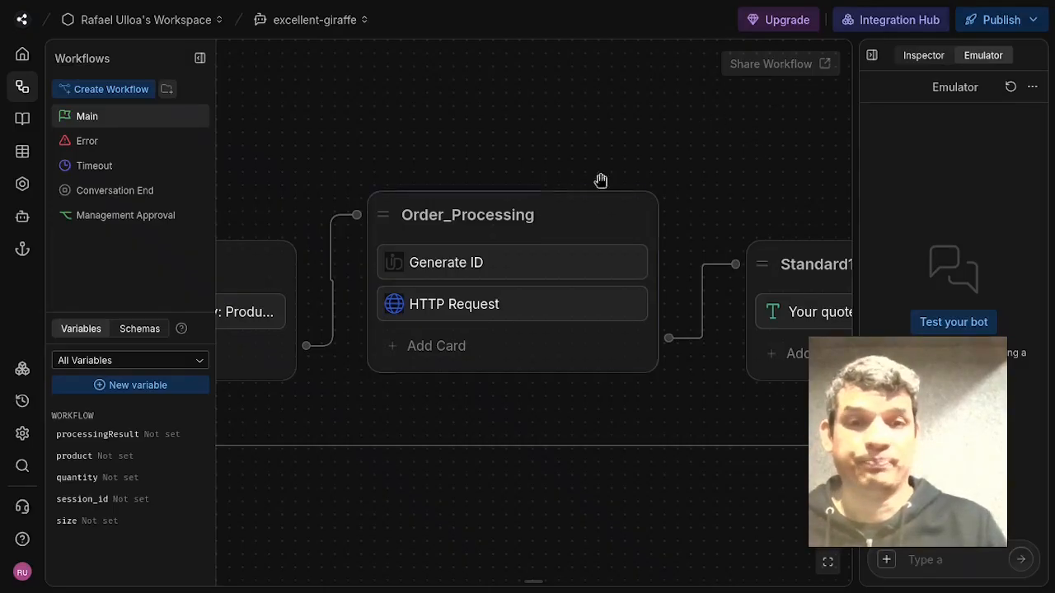
left_click(510, 268)
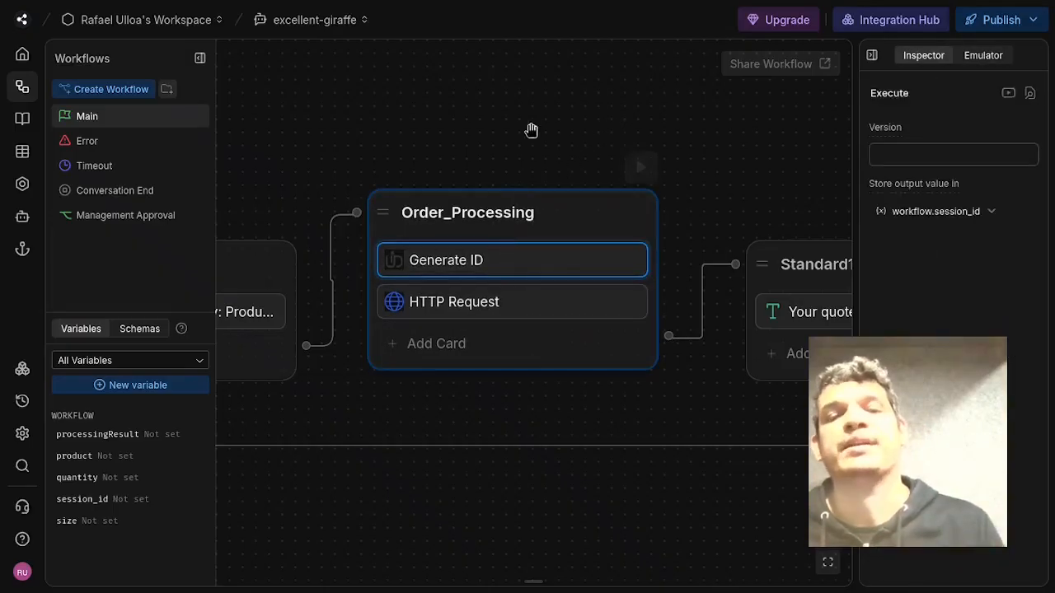
left_click(540, 122)
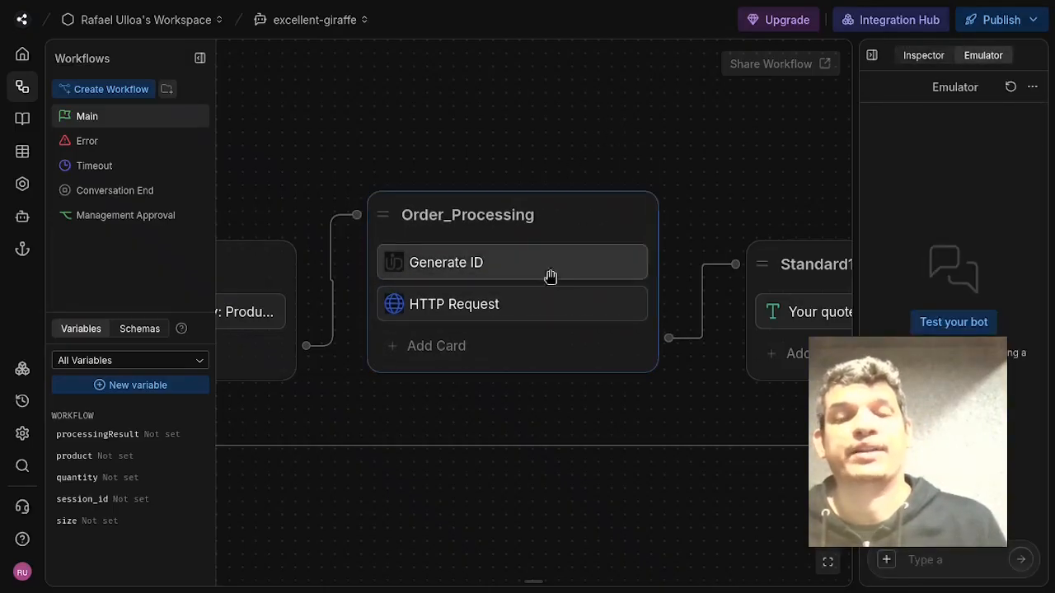
left_click(490, 309)
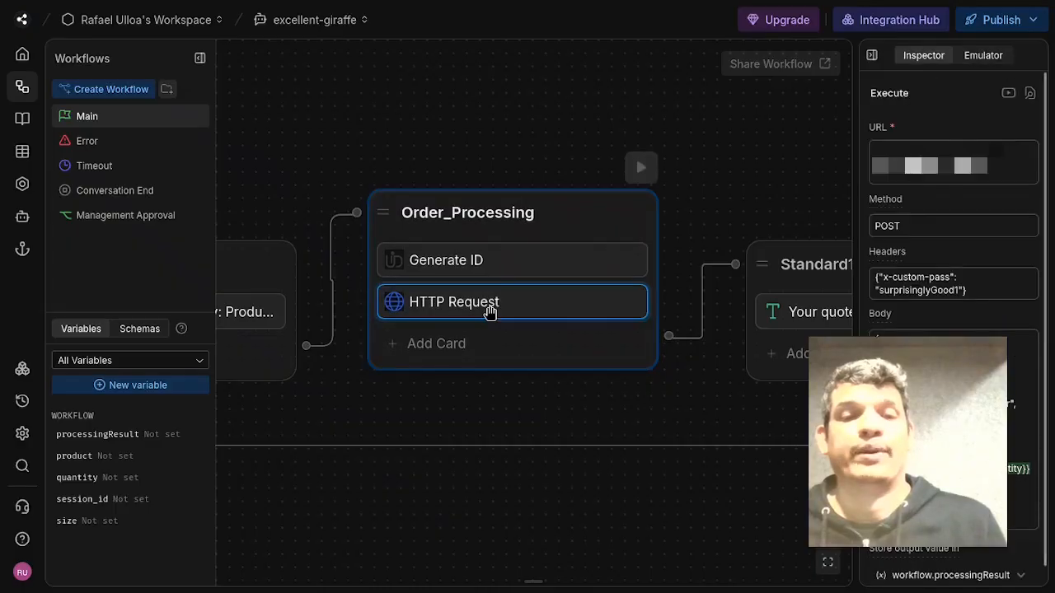
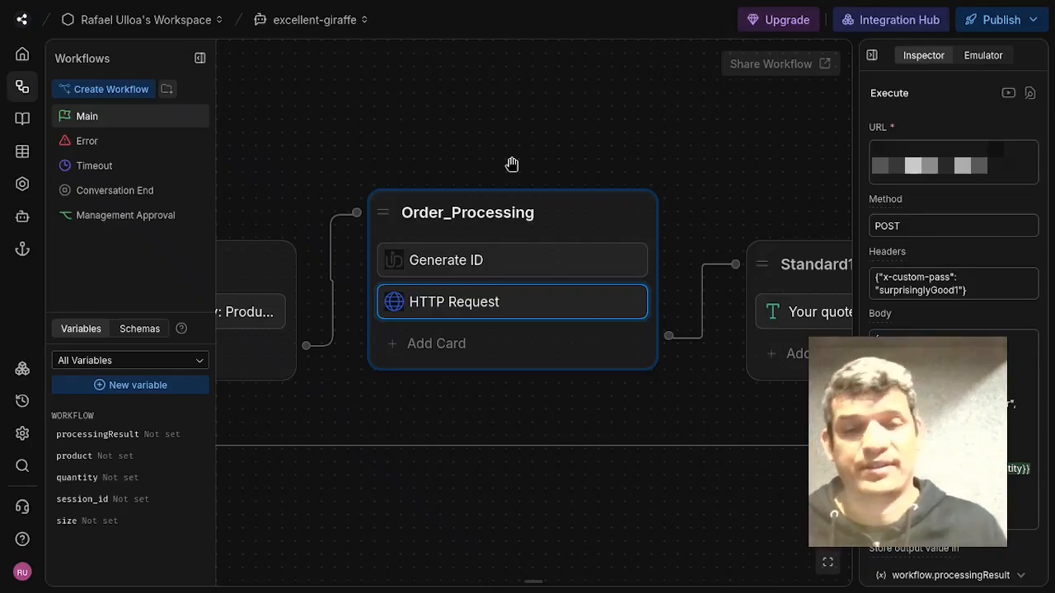
Open the Standard1 message card to review the quote-preparation message text.
left_click(678, 132)
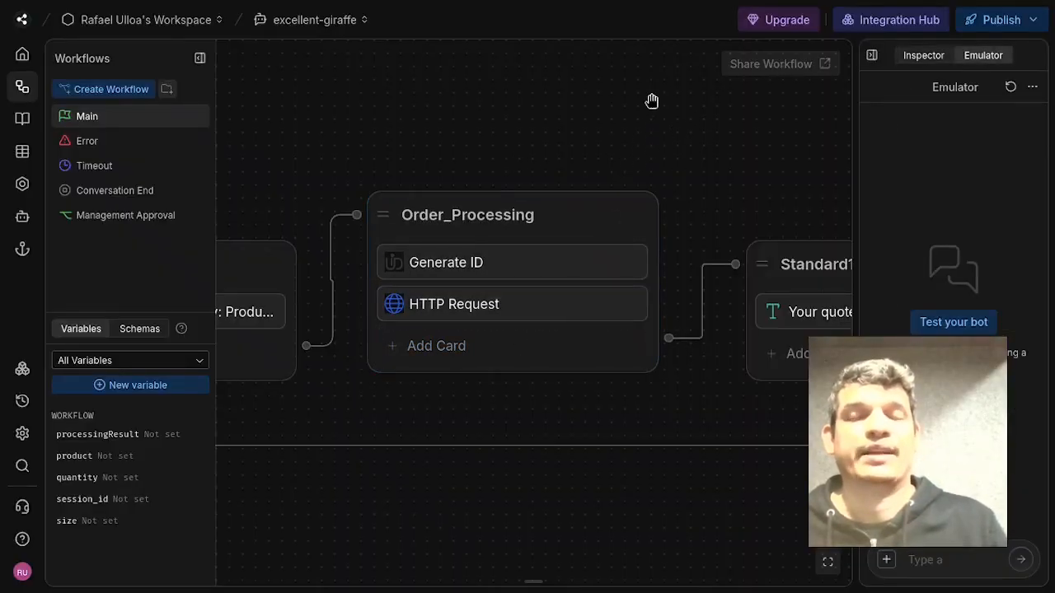
scroll(701, 156, "right", 5)
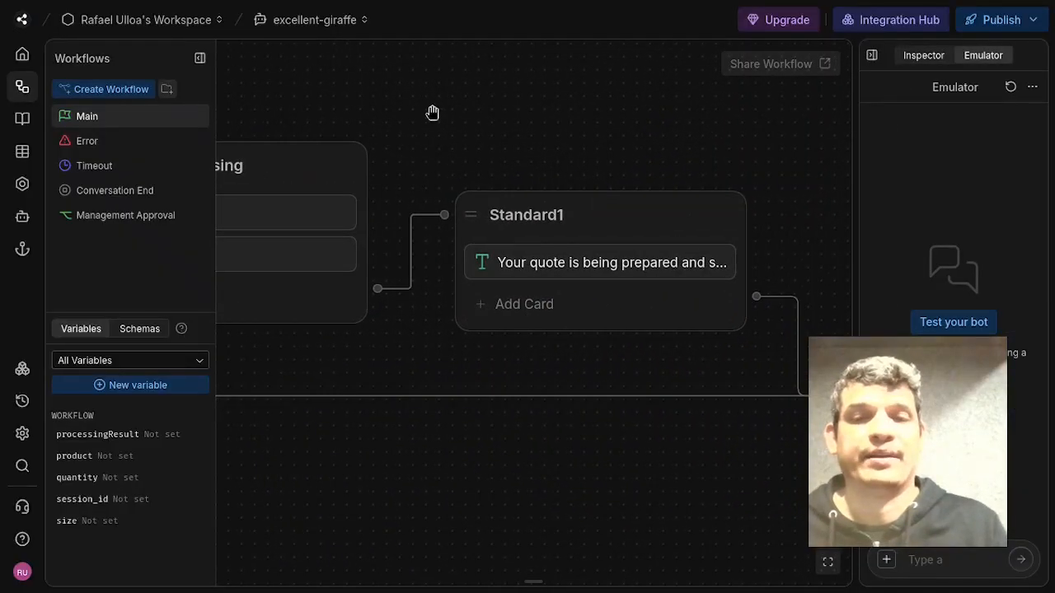
left_click(514, 259)
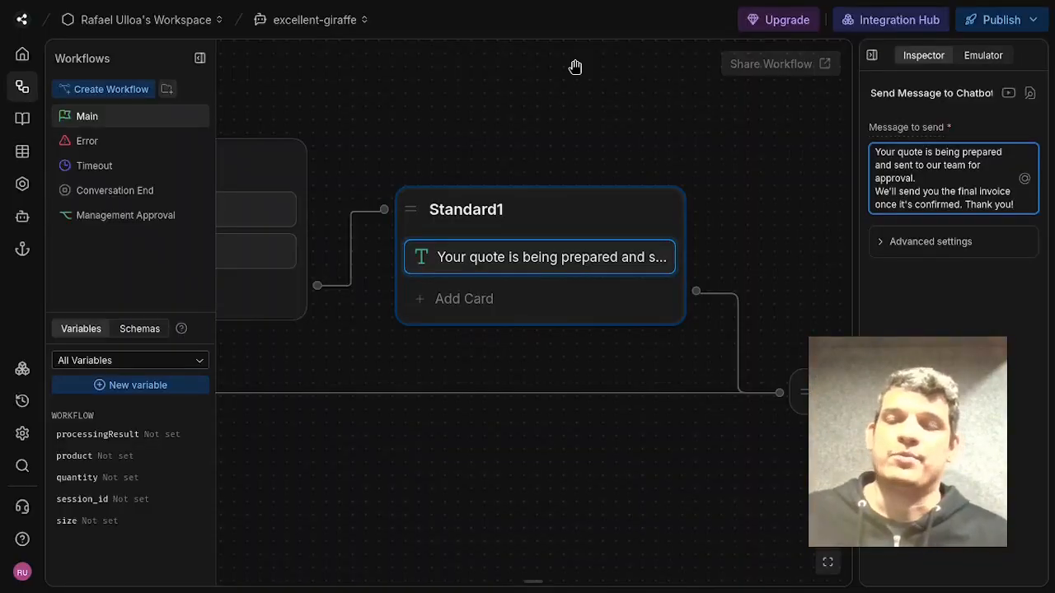
Pan across the Main workflow to examine its remaining nodes, from the End node back to ManagementApproval1.
scroll(662, 87, "right", 5)
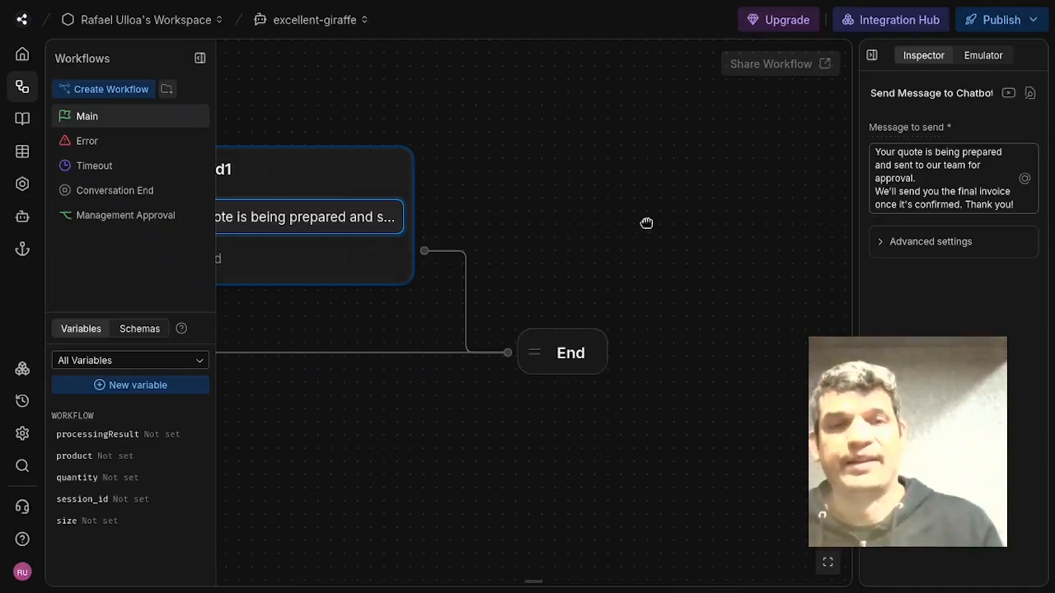
scroll(646, 222, "left", 10)
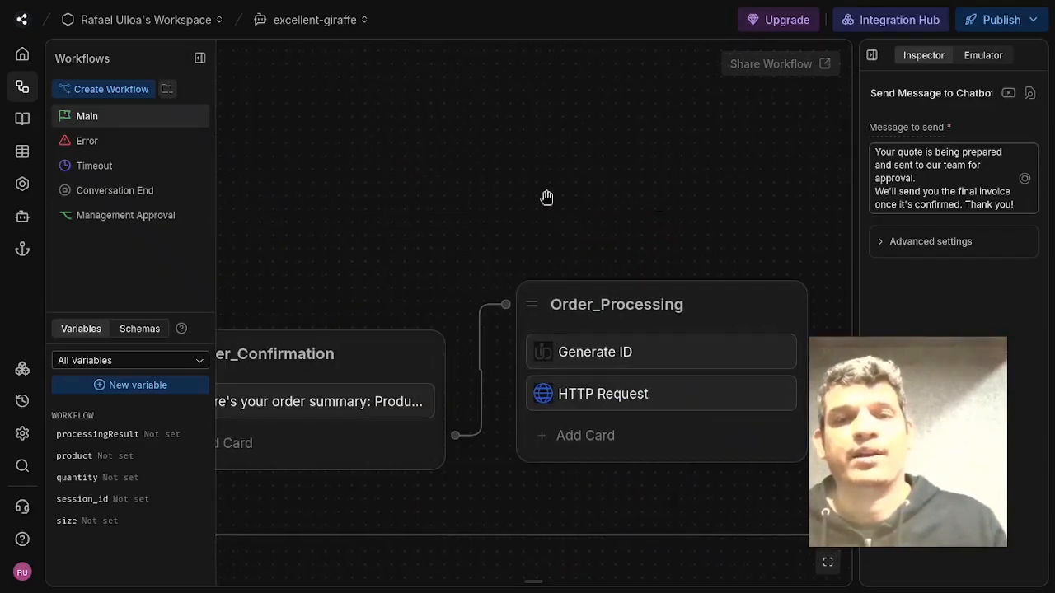
left_click_drag(546, 197, 704, 107)
left_click_drag(352, 156, 765, 242)
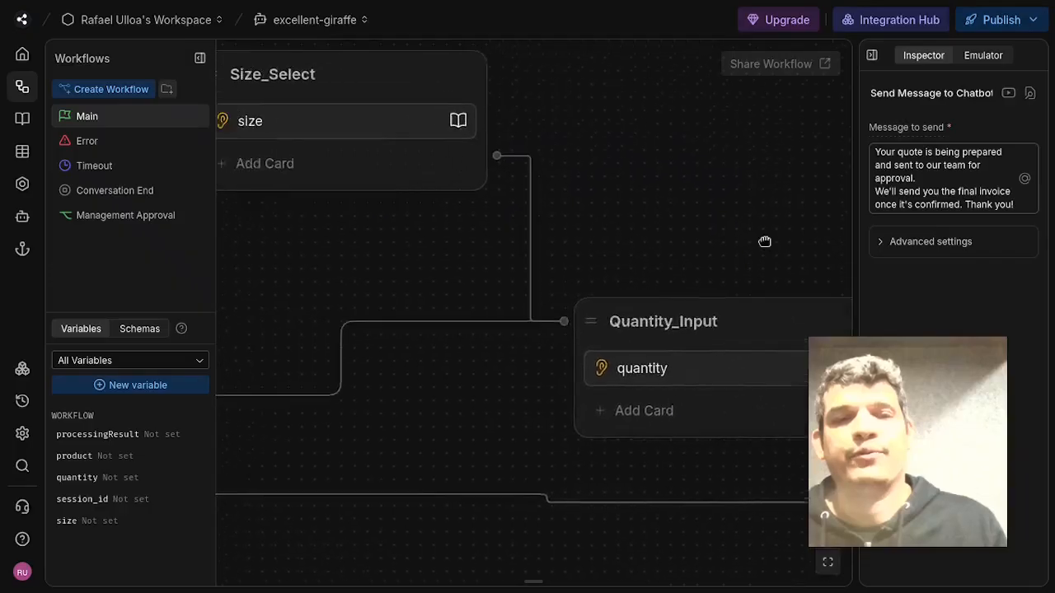
left_click_drag(297, 262, 617, 281)
left_click_drag(281, 163, 629, 250)
left_click_drag(388, 319, 531, 463)
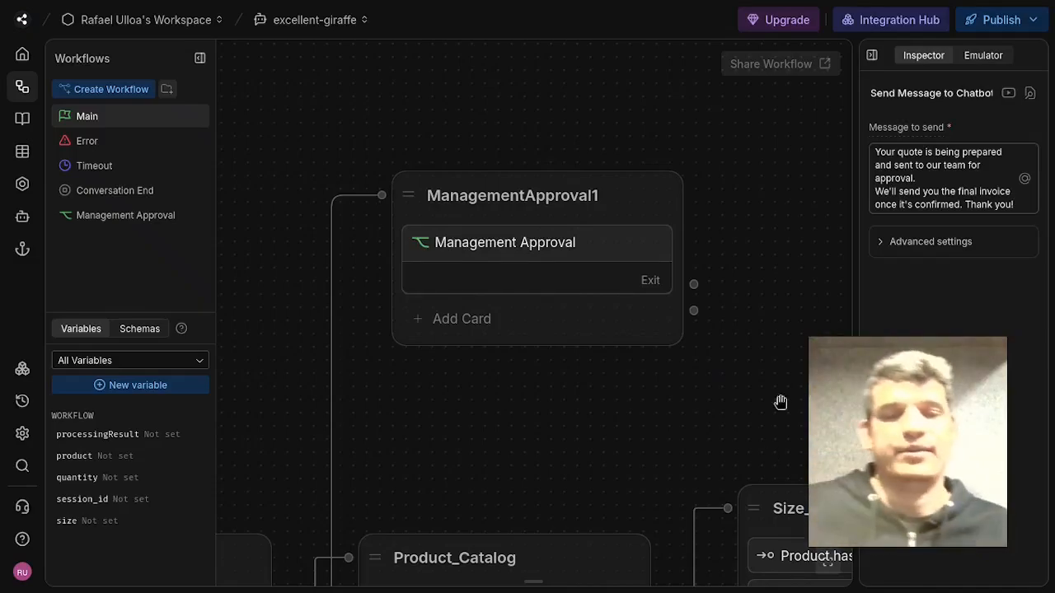
left_click_drag(494, 461, 760, 269)
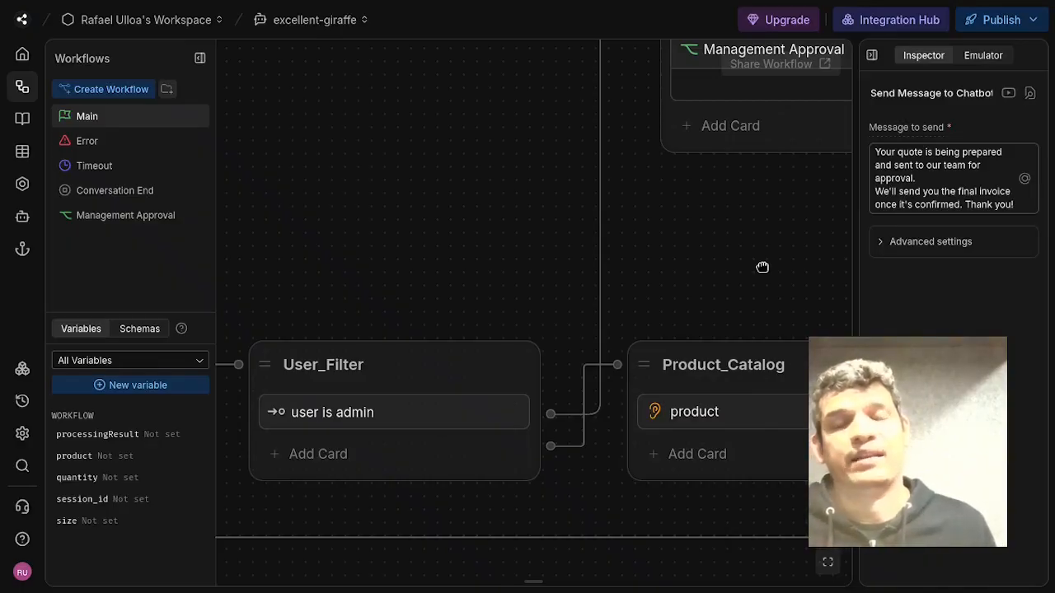
left_click_drag(761, 266, 530, 459)
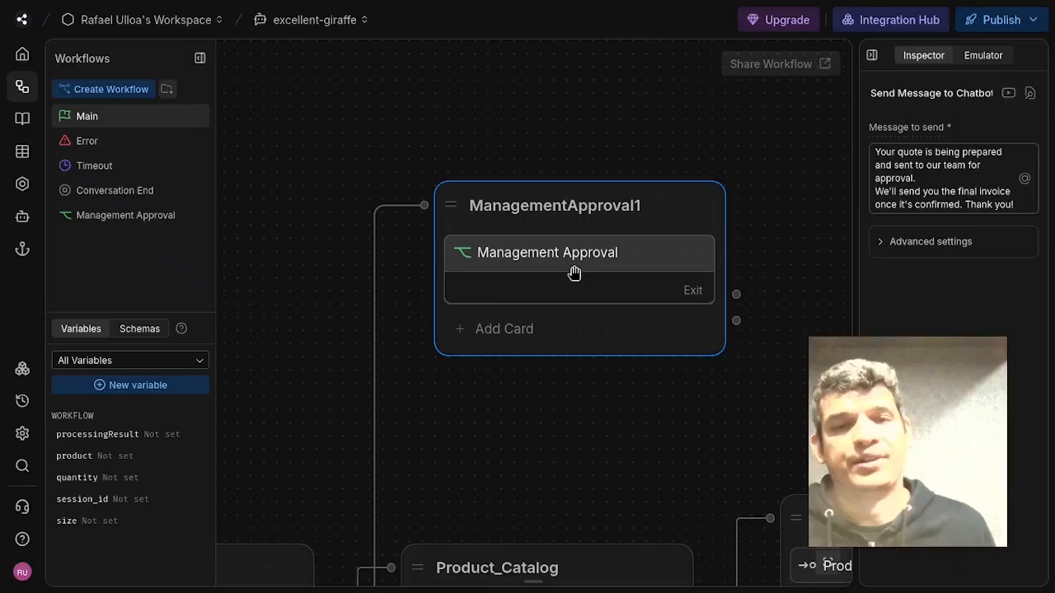
Open the Management Approval workflow, pan through its nodes, and open the HTTP Request card's settings in n8n_webhook.
left_click(128, 218)
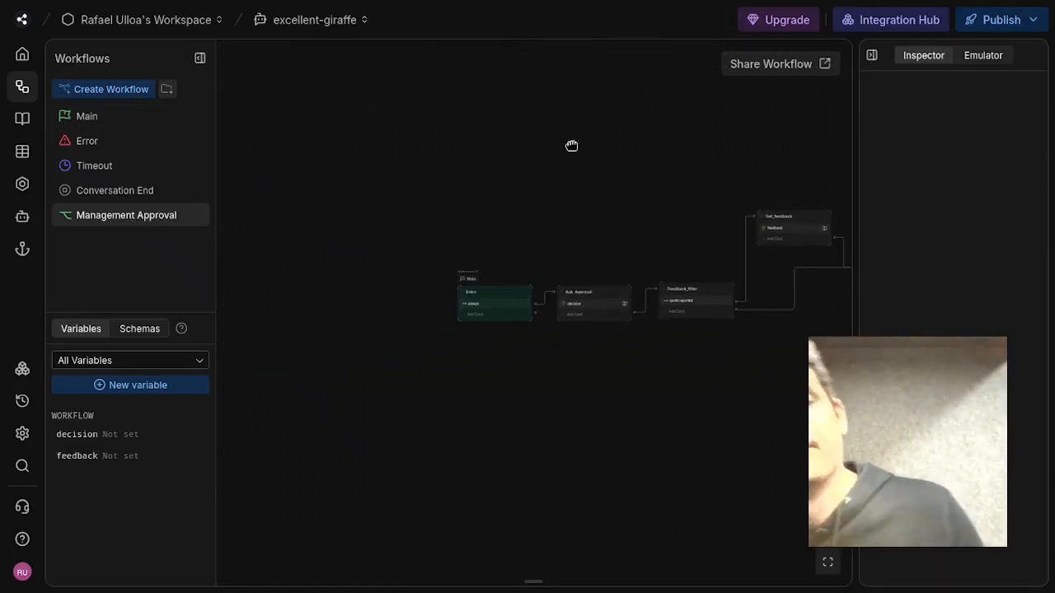
scroll(483, 365, "up", 5)
scroll(528, 342, "up", 6)
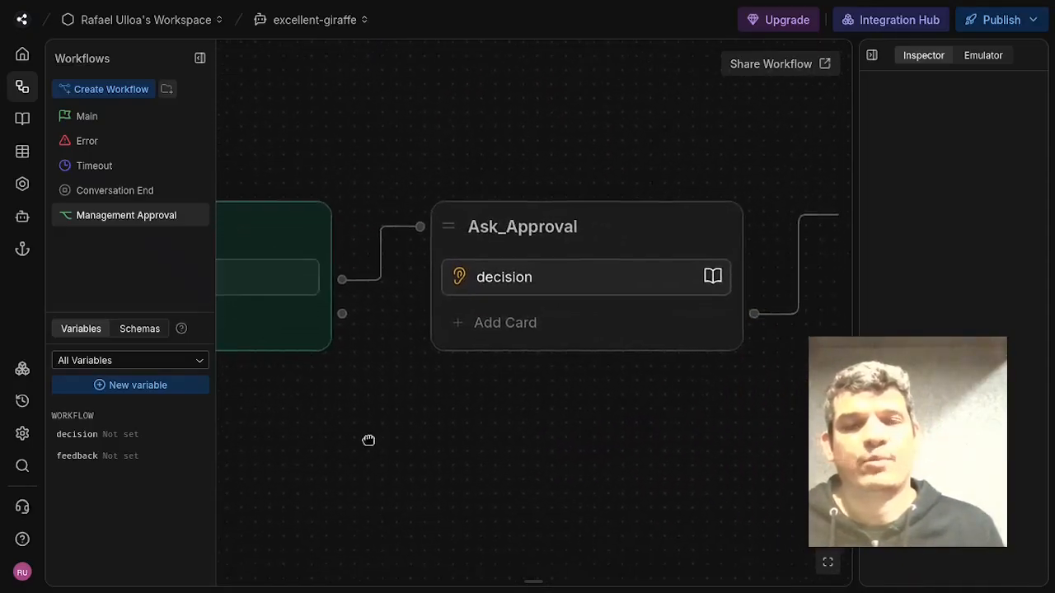
scroll(367, 440, "down", 6)
scroll(586, 354, "down", 3)
scroll(671, 275, "up", 8)
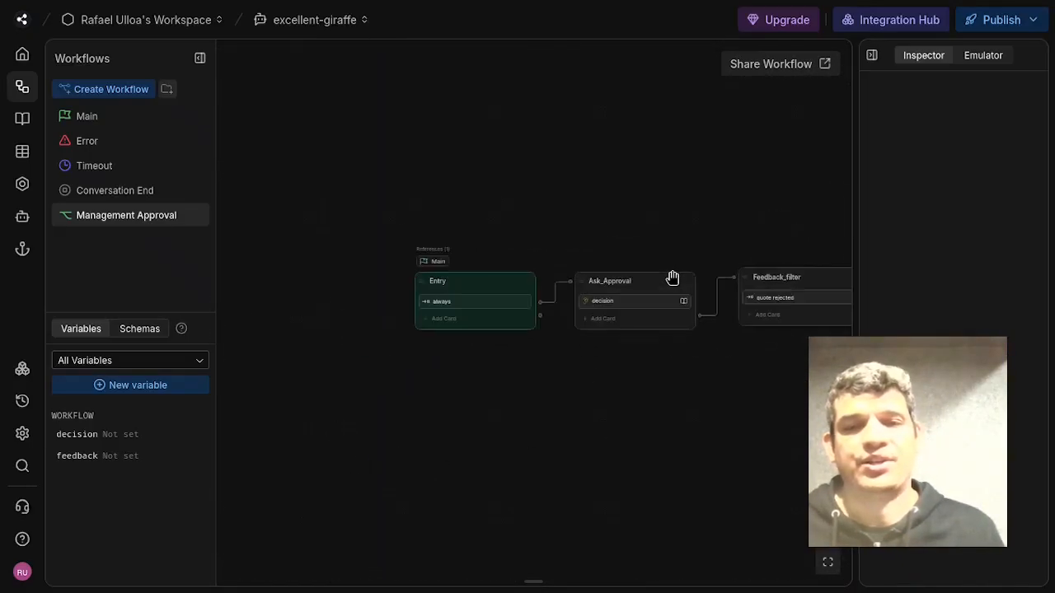
left_click_drag(486, 455, 483, 457)
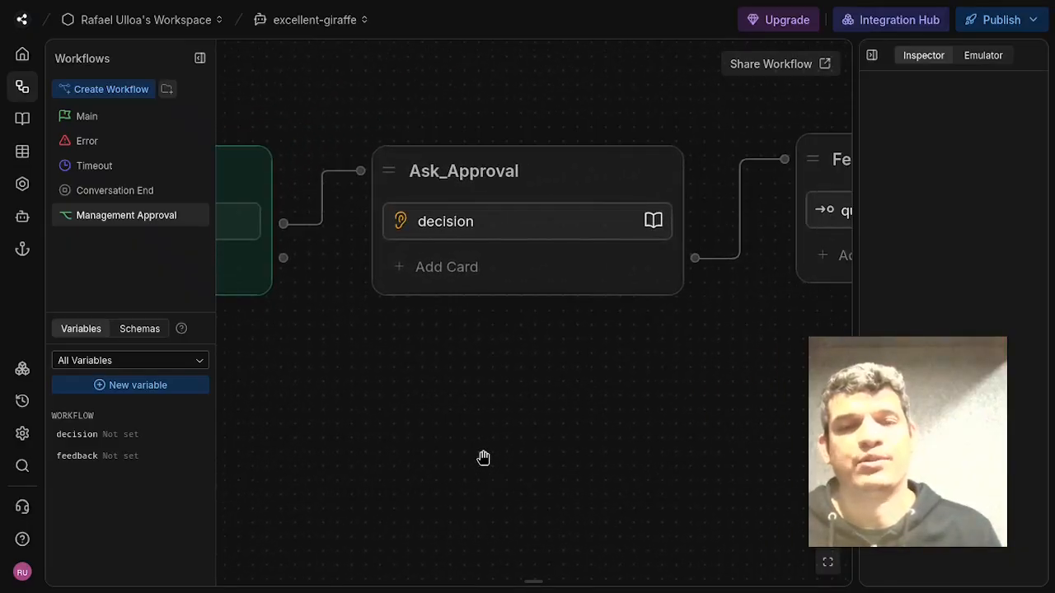
left_click_drag(565, 428, 360, 486)
left_click_drag(589, 466, 446, 478)
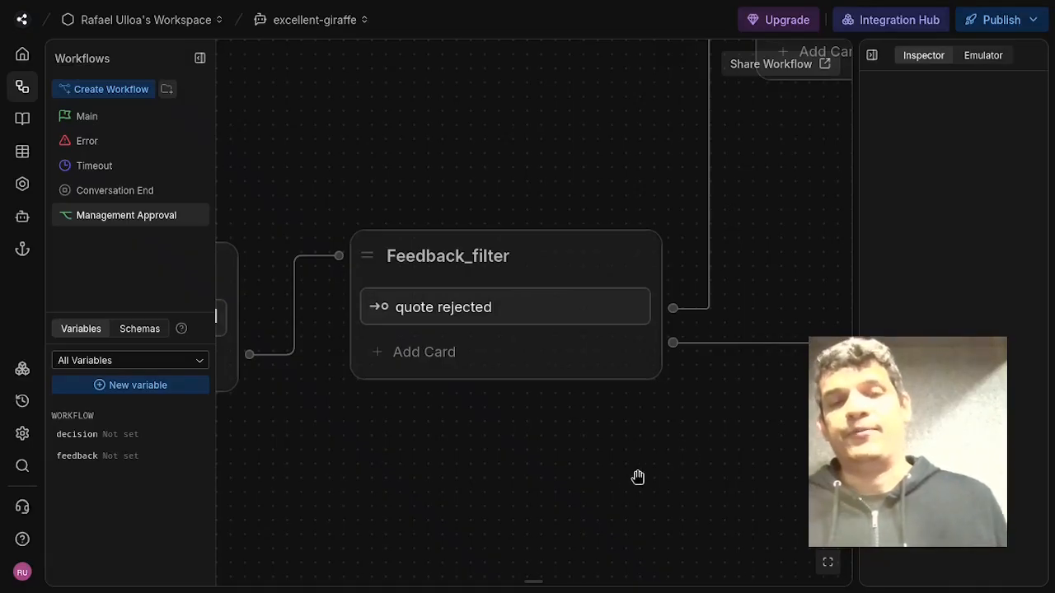
left_click_drag(690, 483, 365, 421)
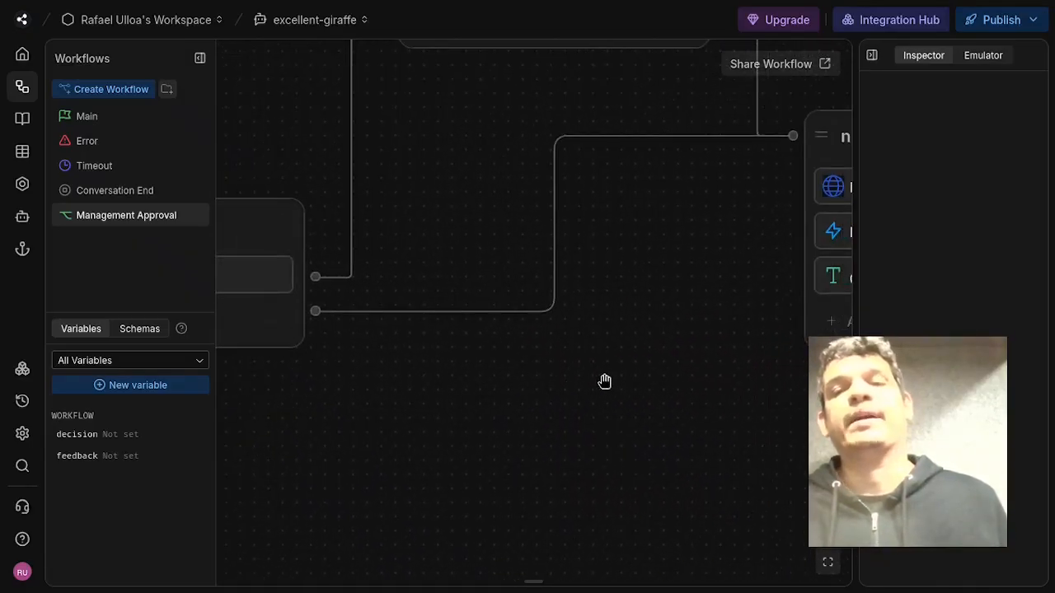
left_click_drag(605, 381, 223, 402)
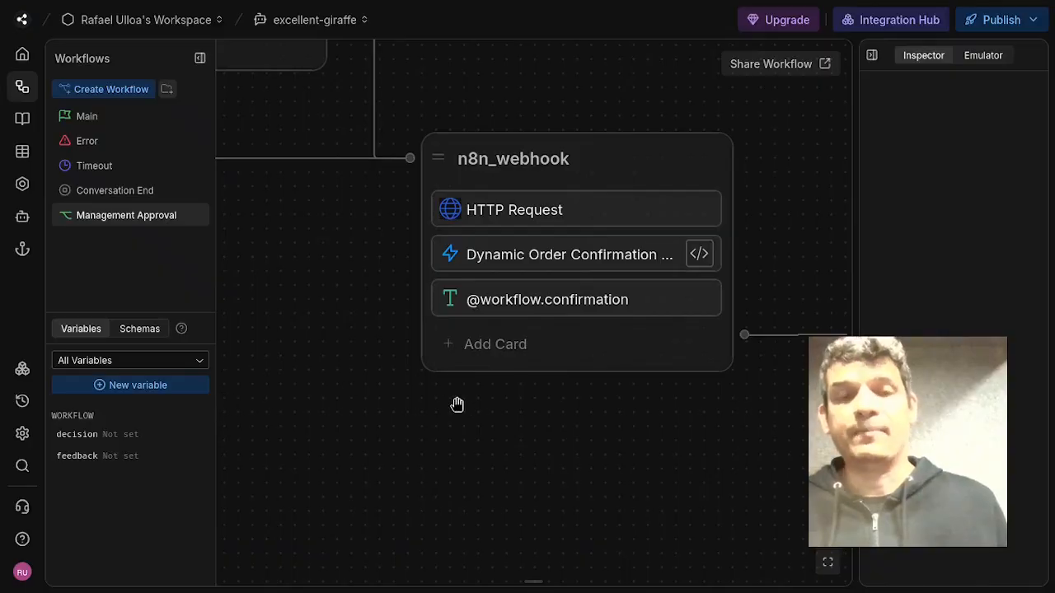
left_click(671, 221)
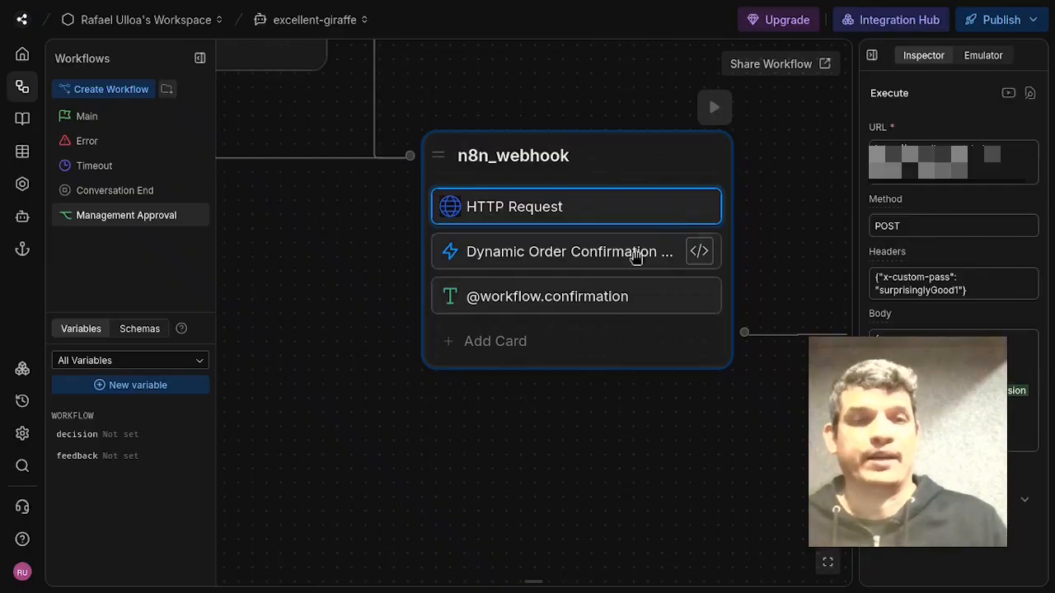
Open the quote rejected transition in Feedback_filter to review its label and condition.
left_click_drag(327, 368, 632, 441)
left_click_drag(350, 241, 640, 299)
left_click(411, 283)
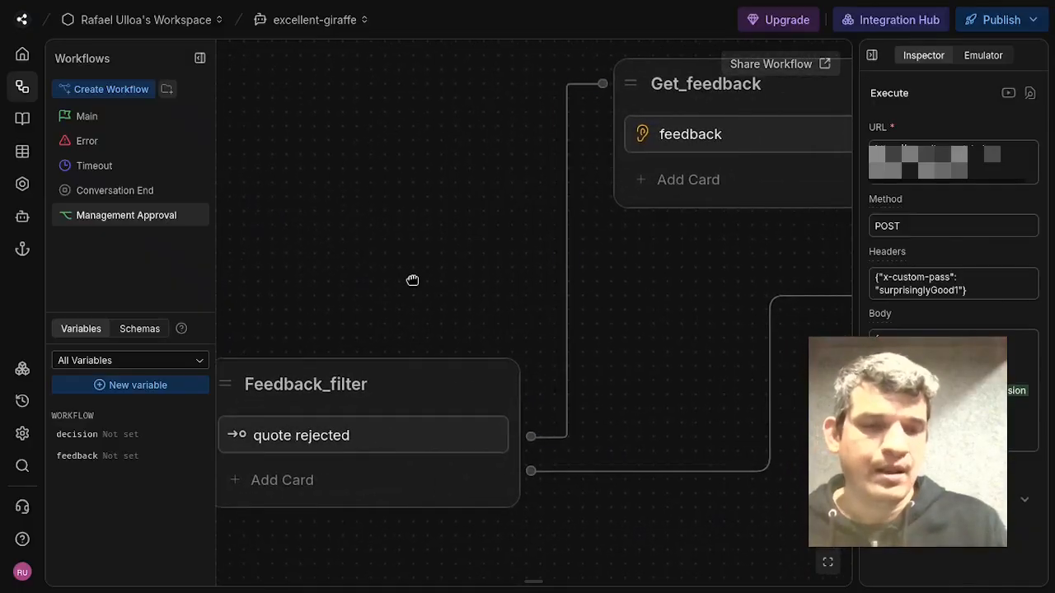
left_click_drag(411, 282, 484, 233)
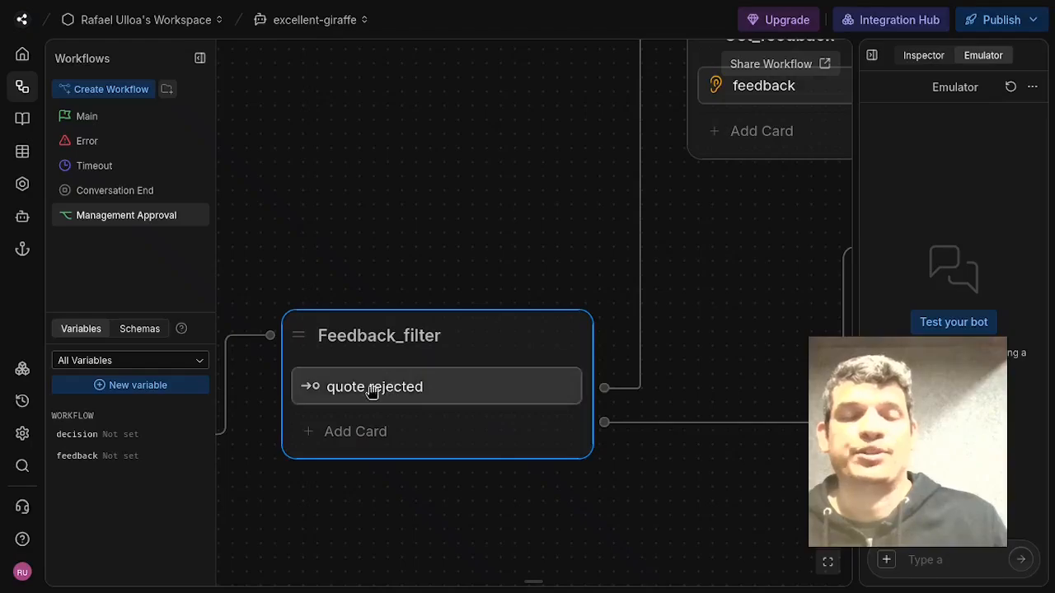
left_click(418, 391)
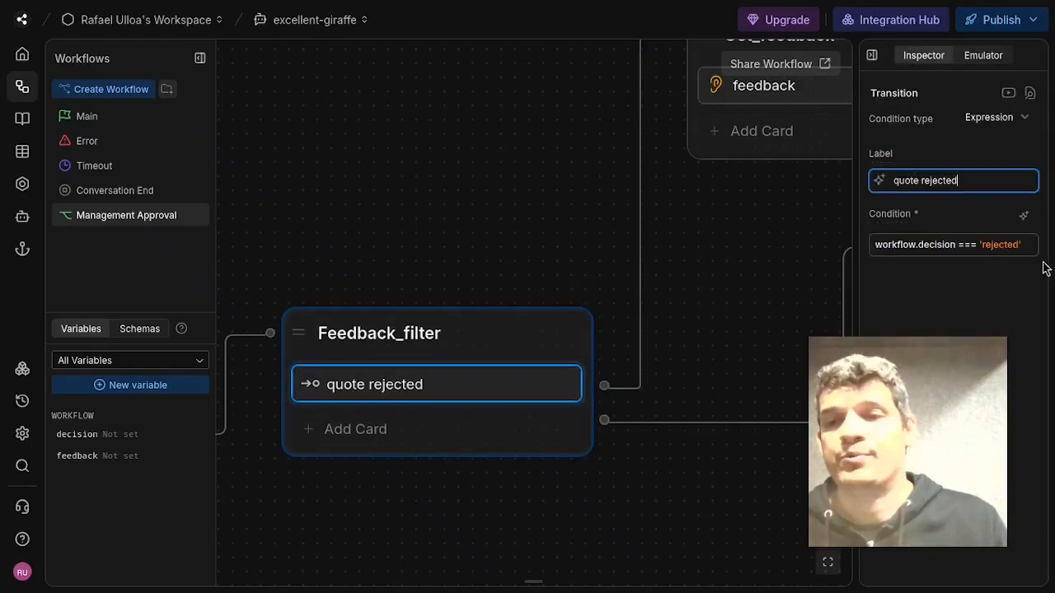
Open the feedback capture card in Get_feedback to review its question and stored variable.
left_click(476, 193)
left_click_drag(476, 193, 299, 342)
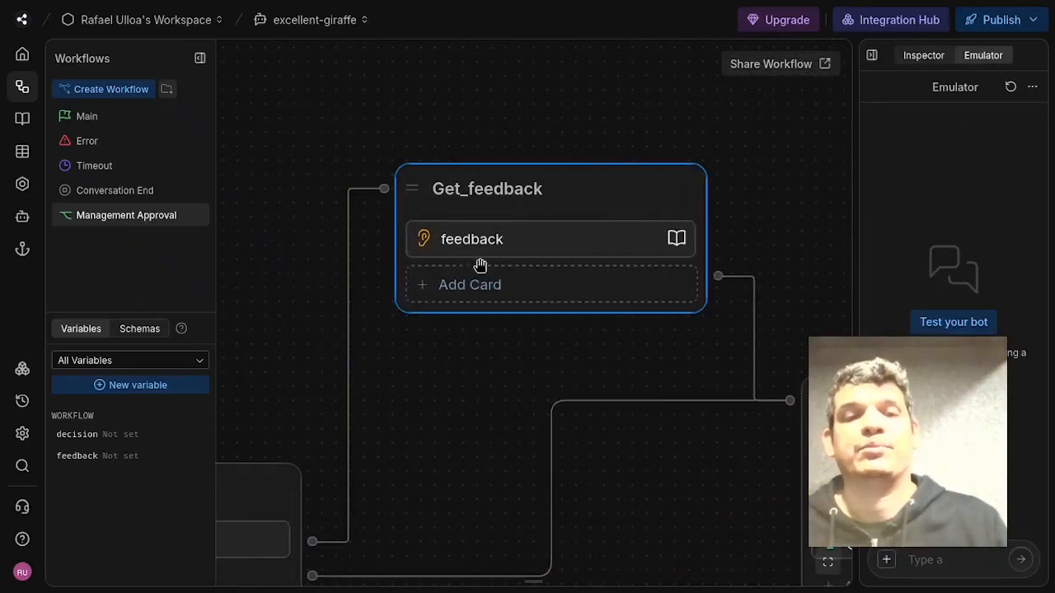
left_click(508, 255)
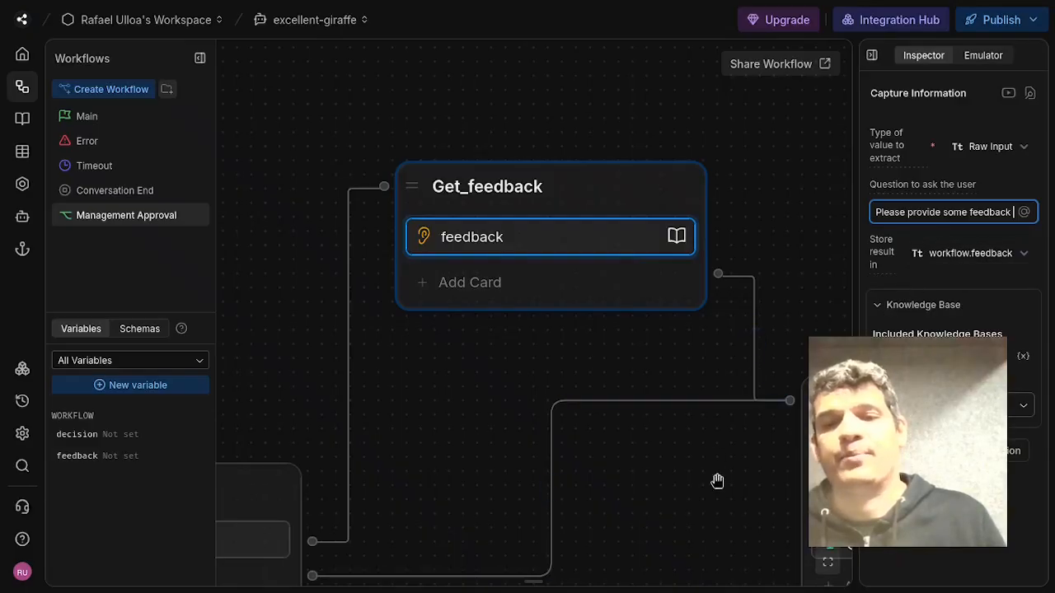
Open the Dynamic Order Confirmation code card in n8n_webhook in the code editor, scroll through its code, and close it.
left_click_drag(718, 482, 479, 355)
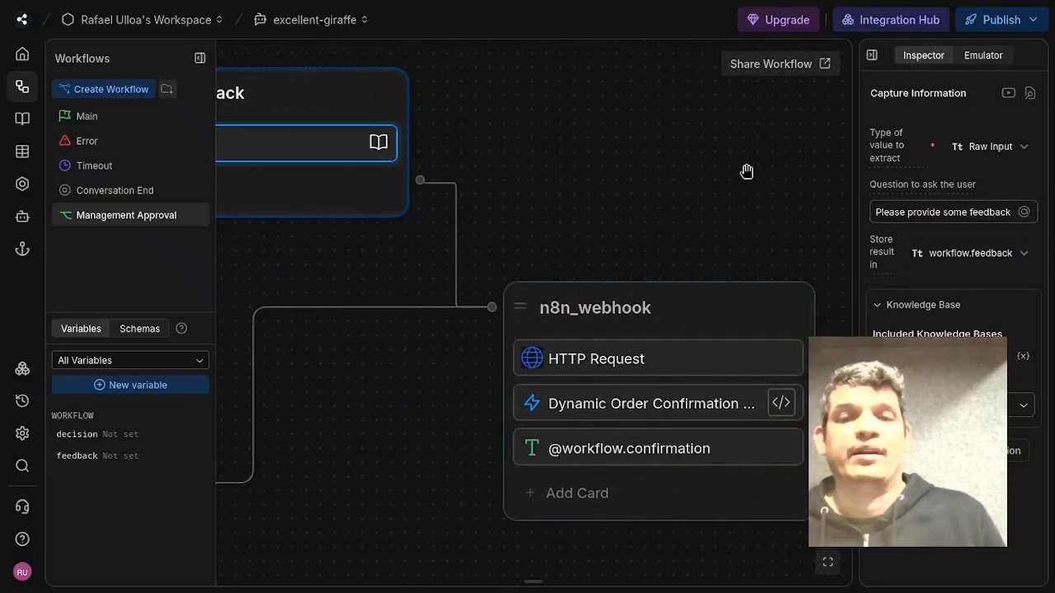
left_click_drag(747, 171, 657, 117)
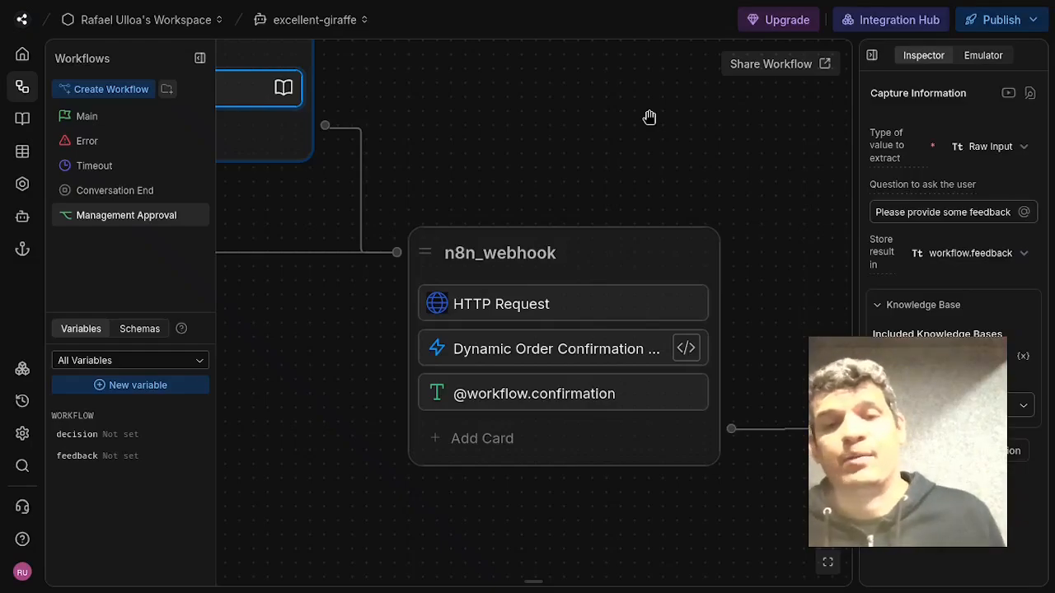
left_click_drag(711, 156, 665, 128)
scroll(751, 194, "down", 2)
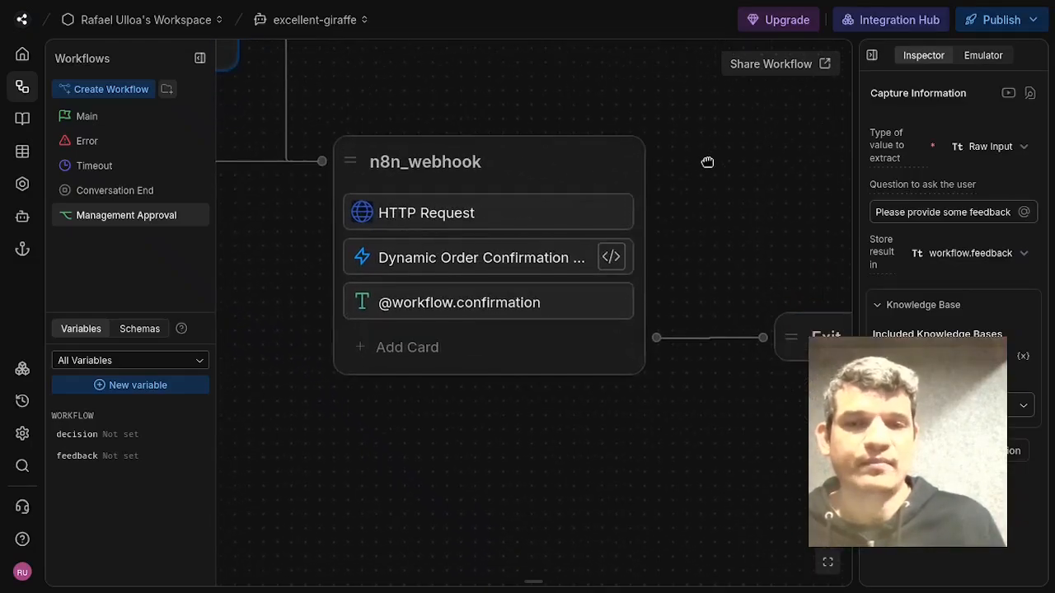
left_click(516, 263)
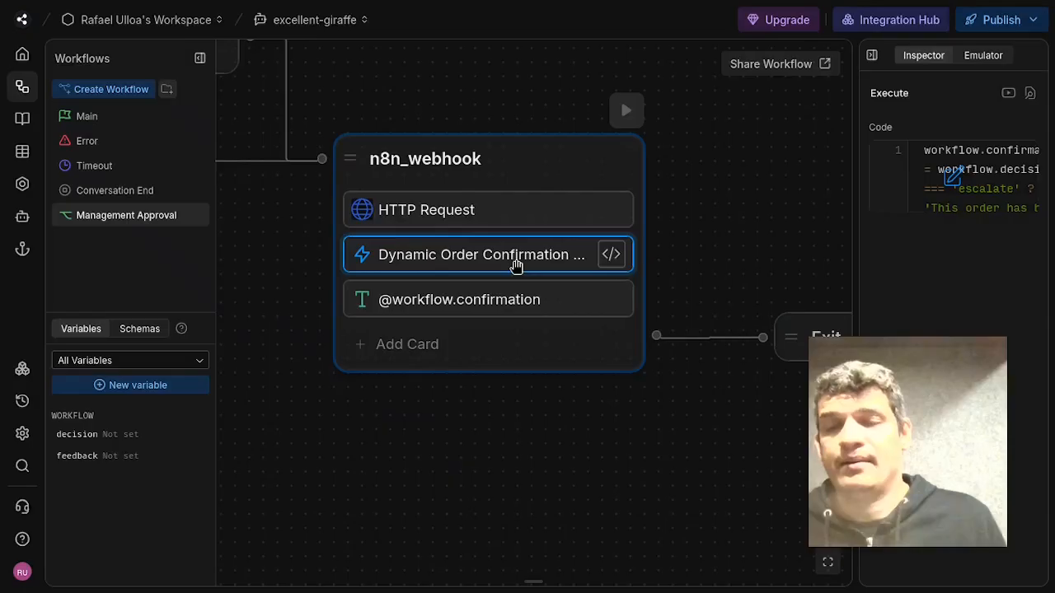
left_click(940, 177)
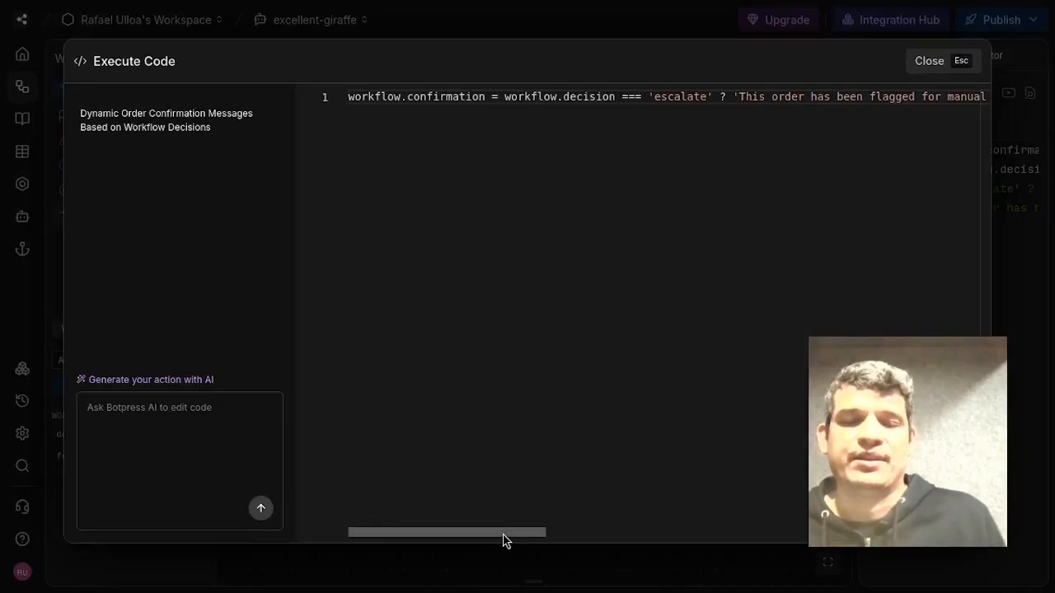
left_click_drag(506, 540, 937, 521)
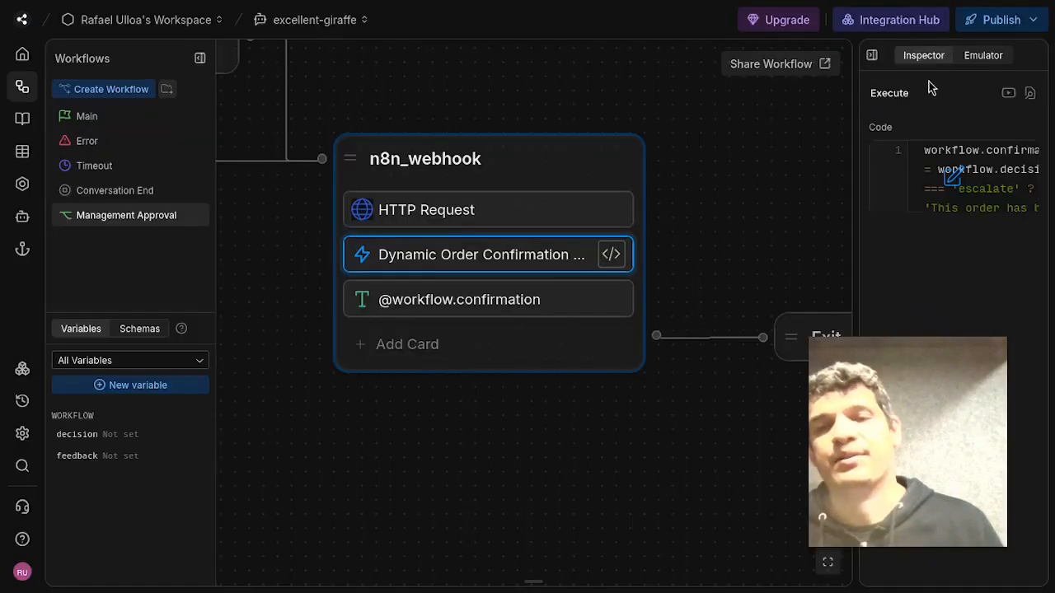
left_click(929, 61)
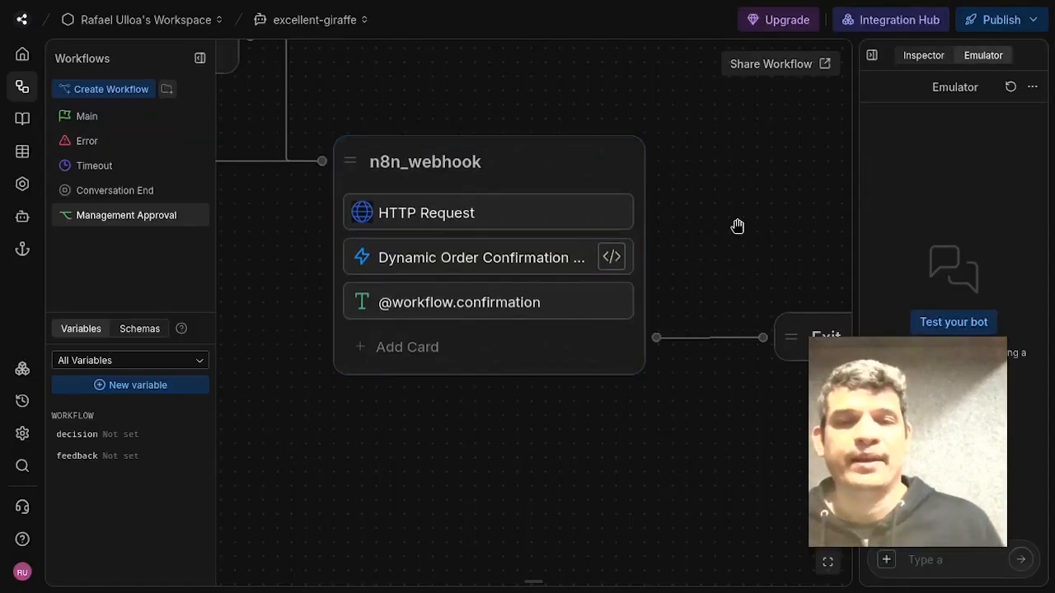
Pan back through the Management Approval workflow and return to the Main workflow overview.
left_click_drag(737, 225, 601, 177)
left_click_drag(765, 181, 778, 219)
left_click_drag(582, 108, 855, 201)
left_click_drag(623, 154, 924, 213)
left_click_drag(487, 323, 678, 257)
left_click_drag(301, 222, 557, 172)
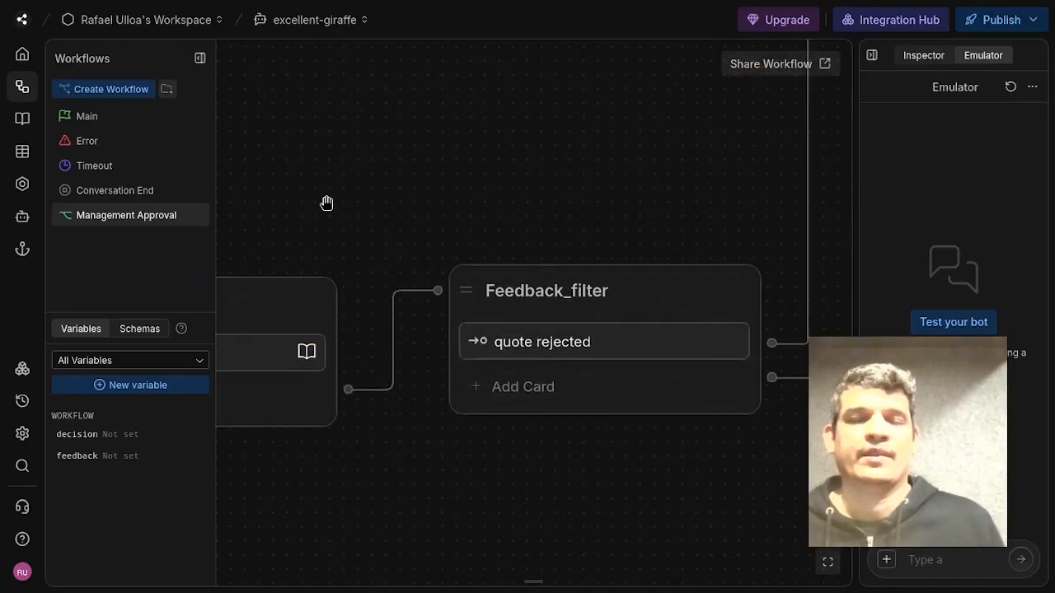
left_click_drag(327, 202, 623, 192)
left_click_drag(363, 211, 610, 169)
left_click_drag(371, 126, 502, 113)
left_click(89, 116)
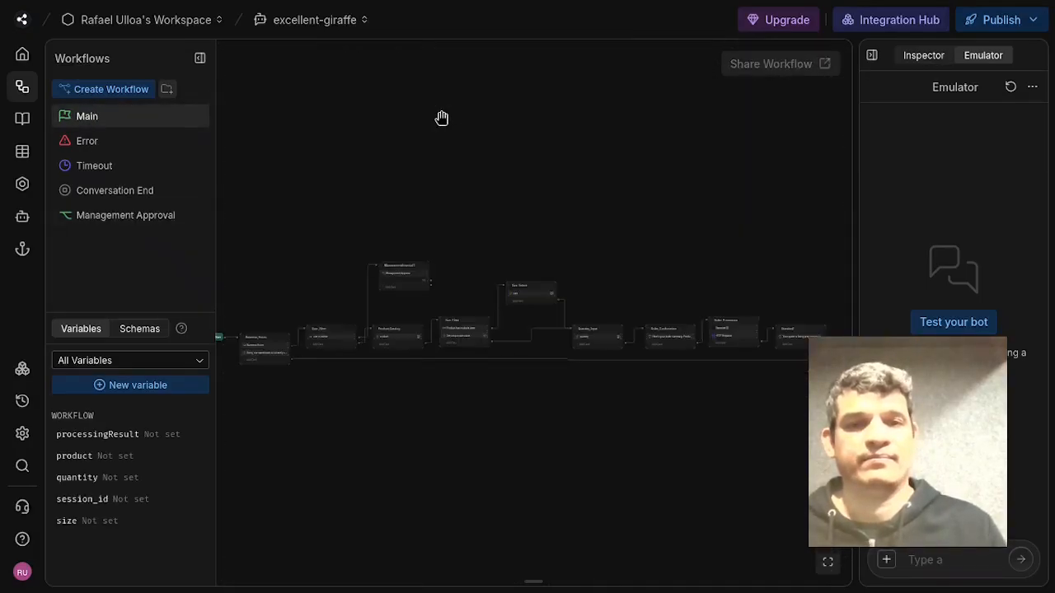
mouse_move(437, 224)
left_mouse_down()
mouse_move(558, 210)
mouse_move(789, 158)
mouse_move(422, 228)
left_mouse_up()
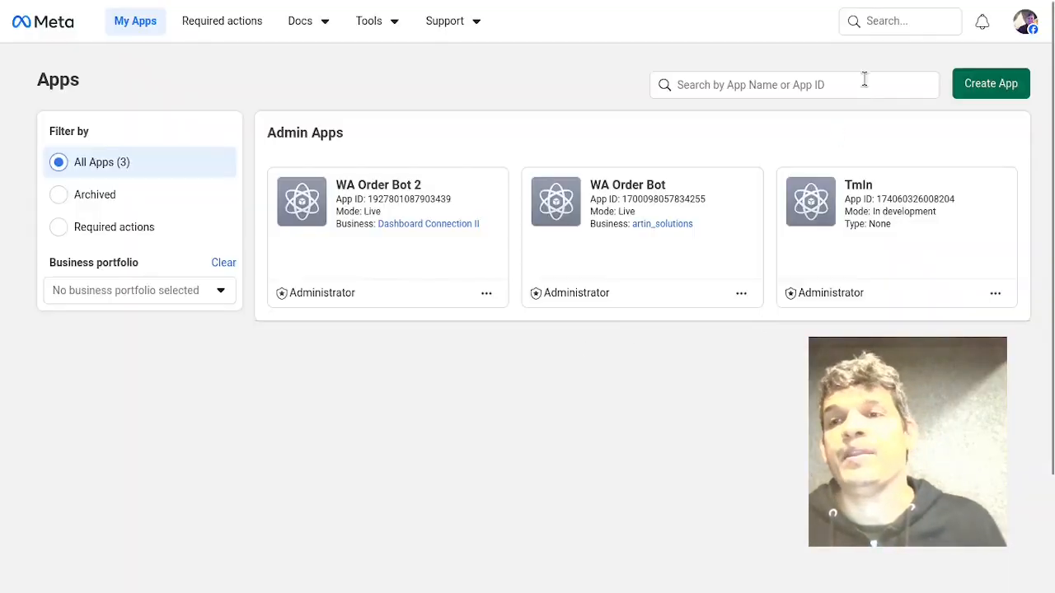
left_click(989, 83)
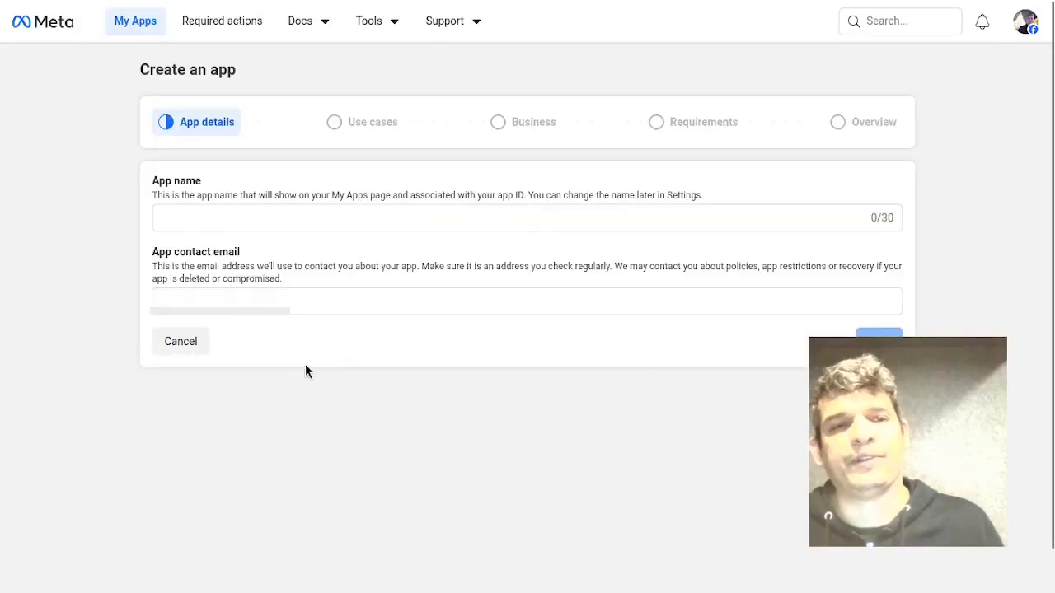
left_click(487, 214)
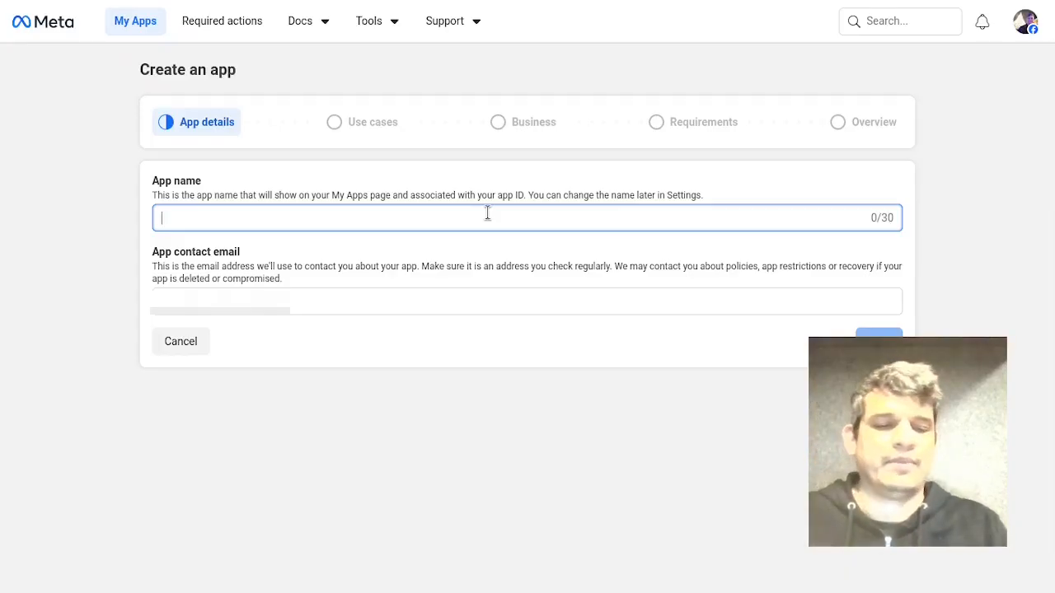
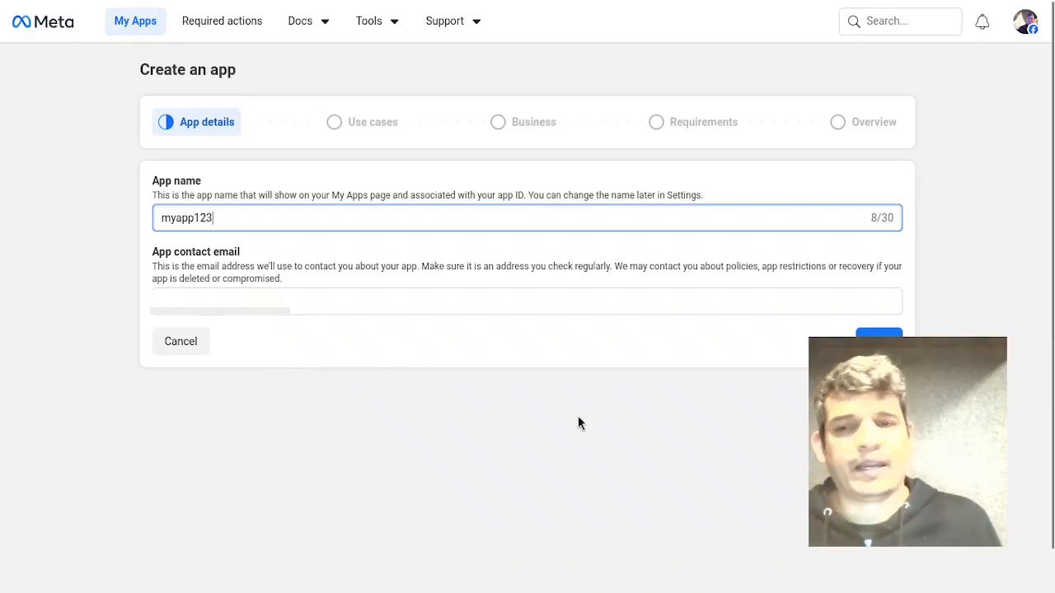
left_click(879, 341)
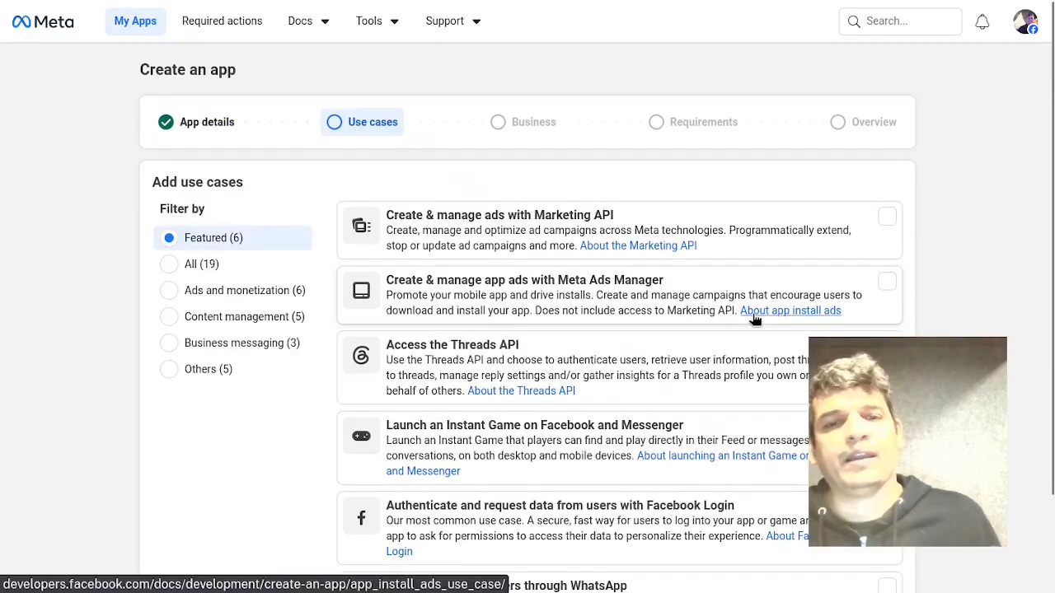
scroll(754, 319, "down", 3)
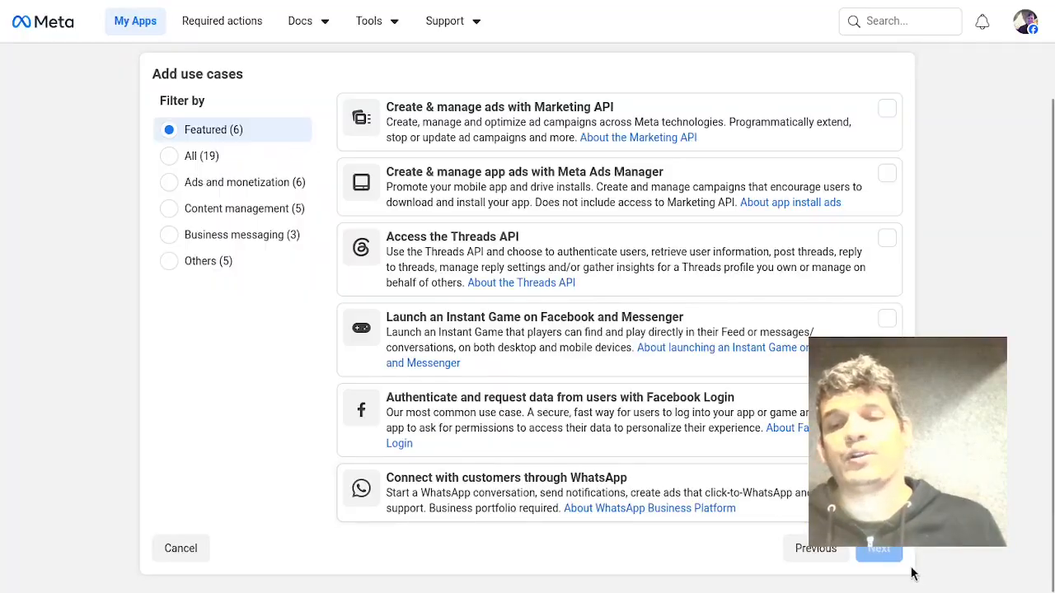
scroll(843, 184, "up", 2)
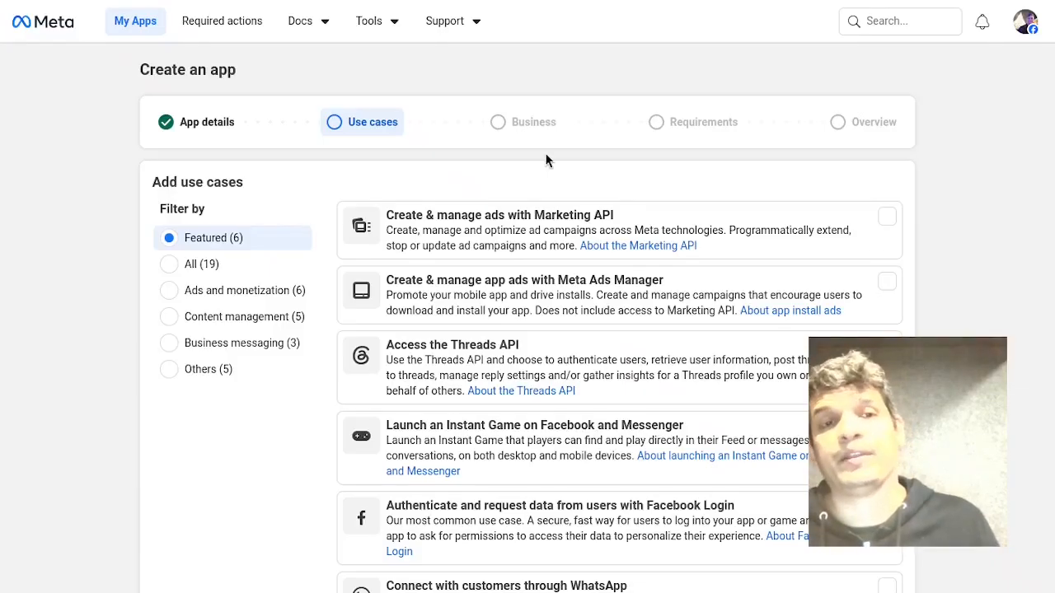
left_click(137, 23)
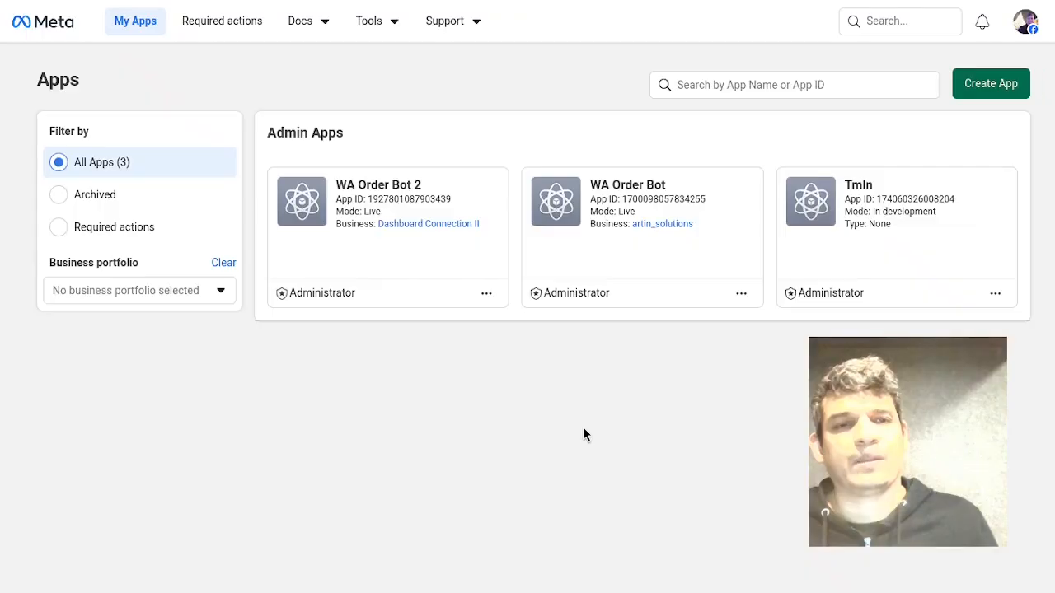
Open the WA Order Bot 2 app in the Meta developer portal, then switch to the excellent-giraffe bot.
left_click(400, 195)
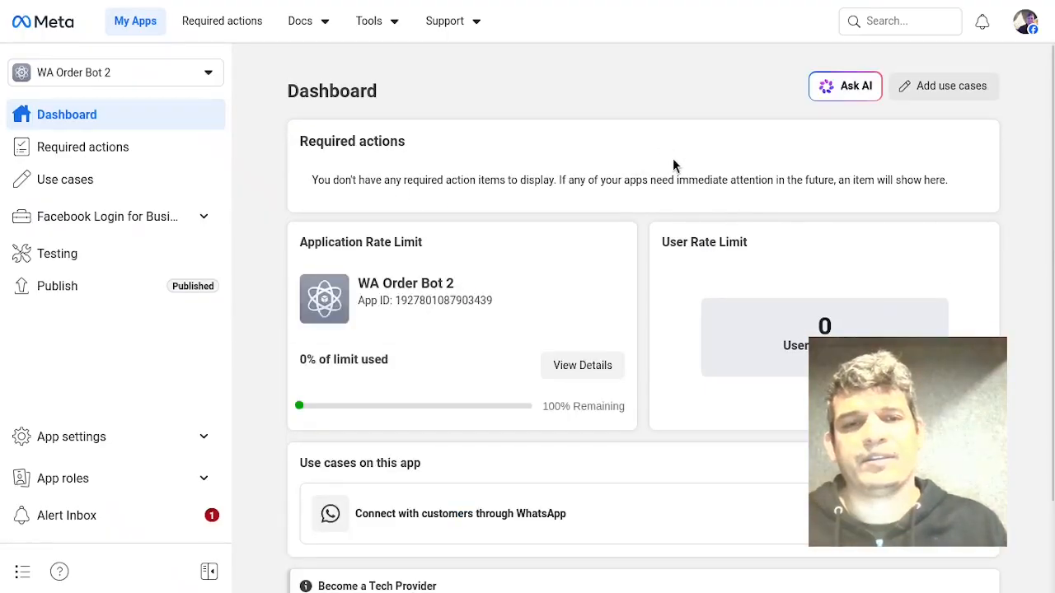
mouse_move(998, 123)
left_click(972, 96)
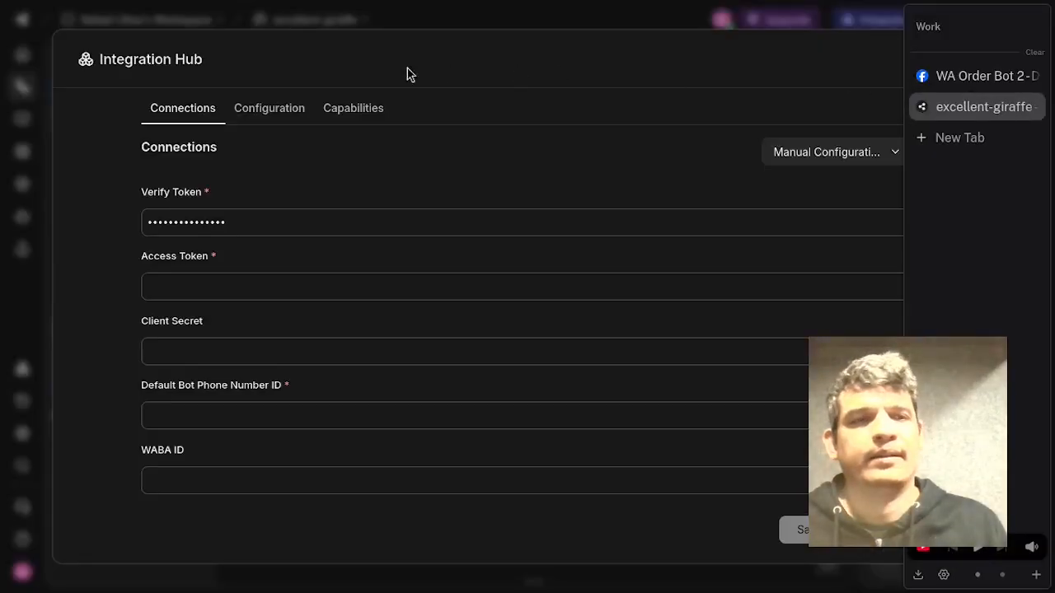
left_click(945, 66)
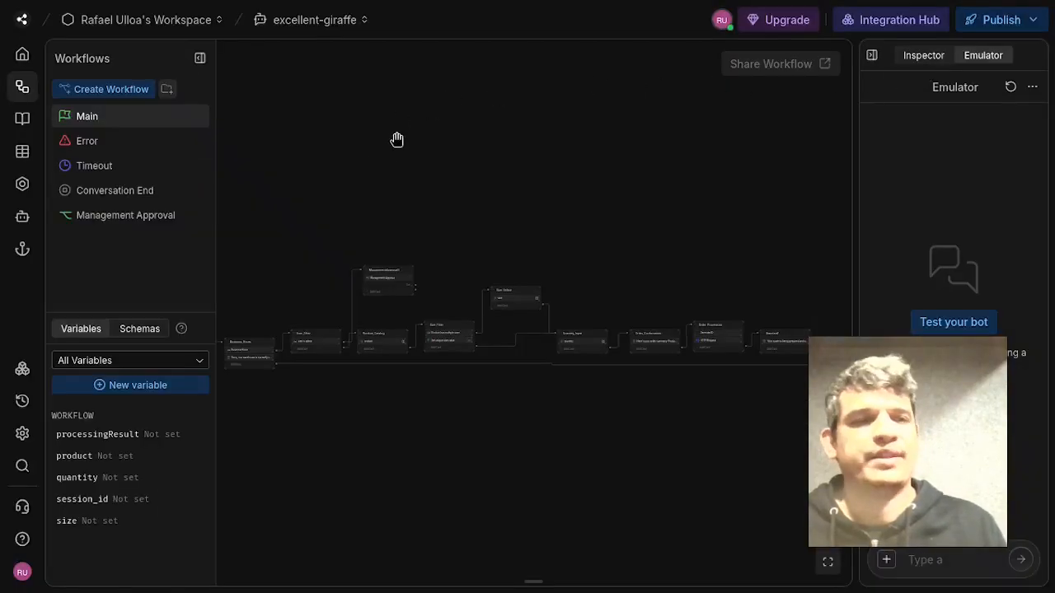
Browse the list of installed integrations in the bot.
left_click(23, 369)
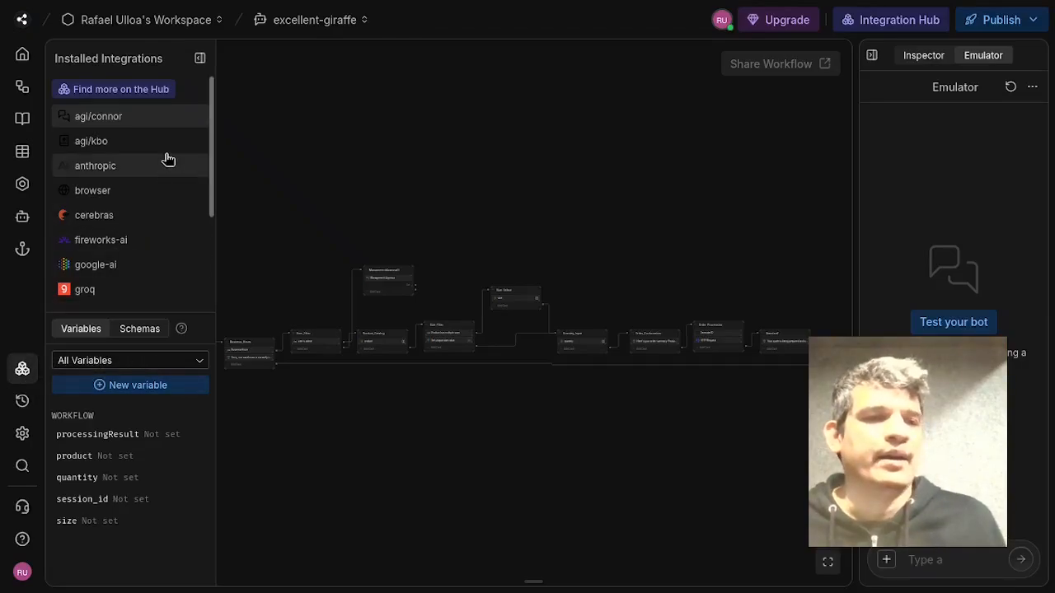
scroll(116, 247, "down", 3)
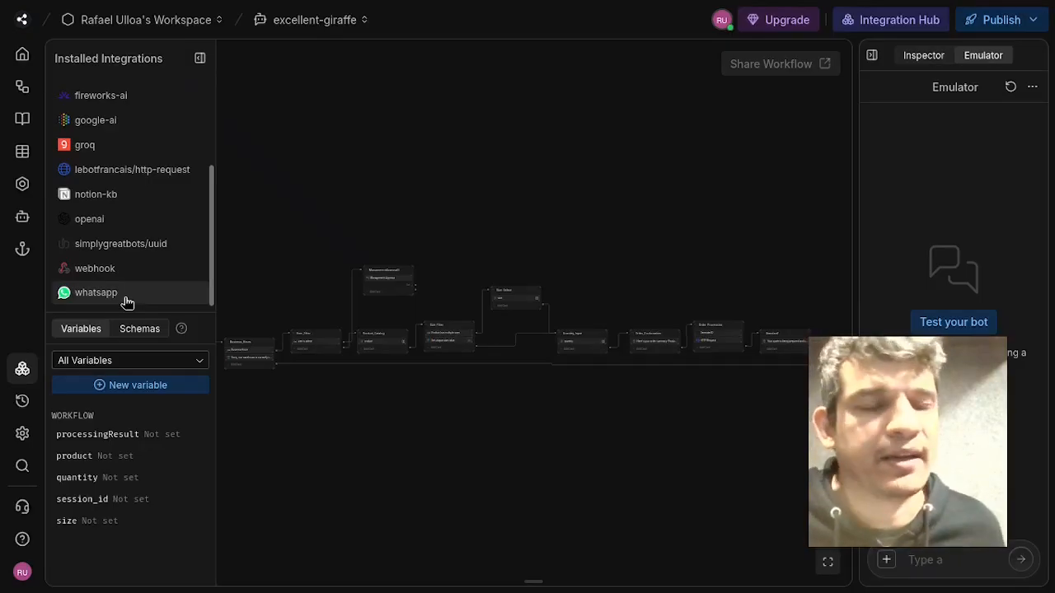
scroll(104, 266, "up", 3)
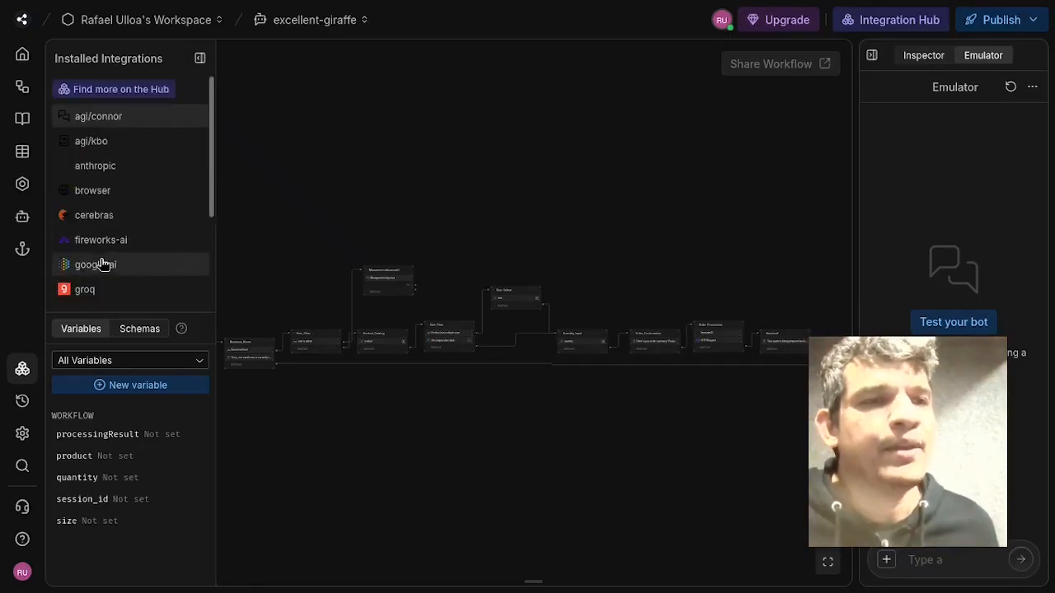
Search the Integration Hub for whatsapp and close the hub.
left_click(128, 96)
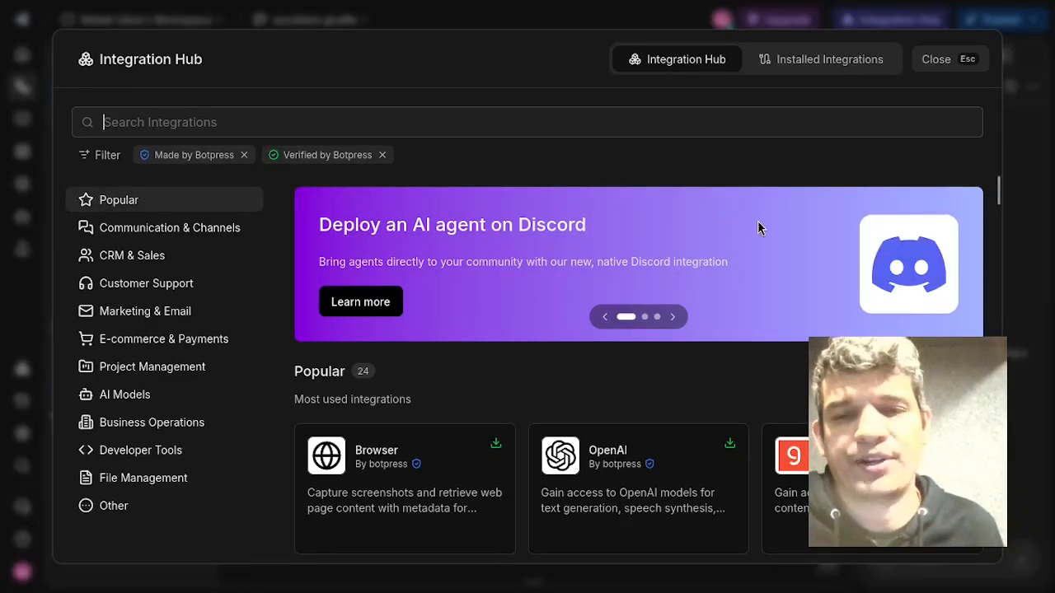
scroll(750, 326, "down", 1)
scroll(750, 325, "down", 5)
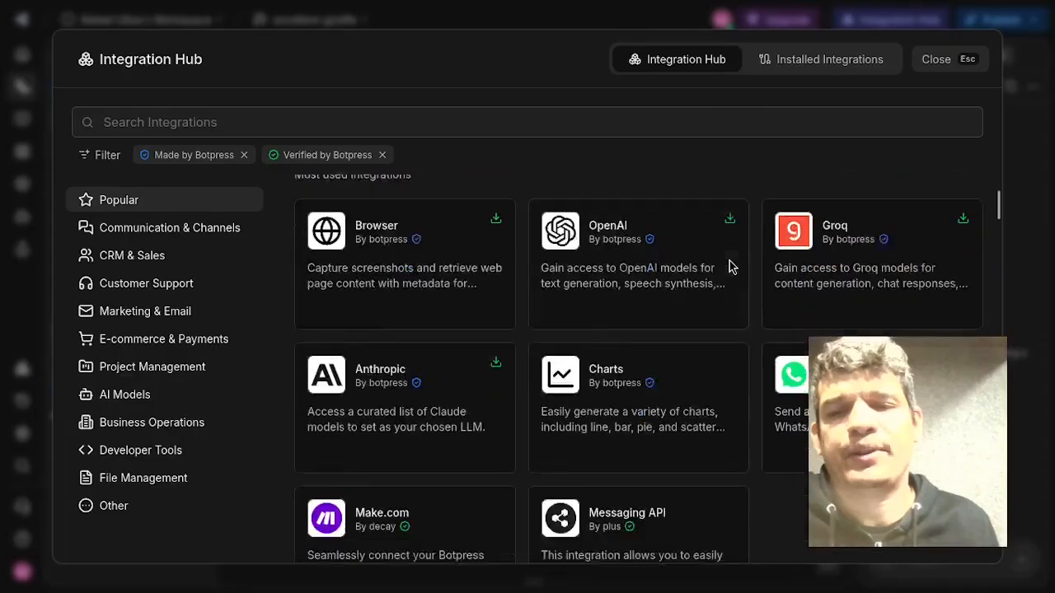
scroll(707, 343, "up", 3)
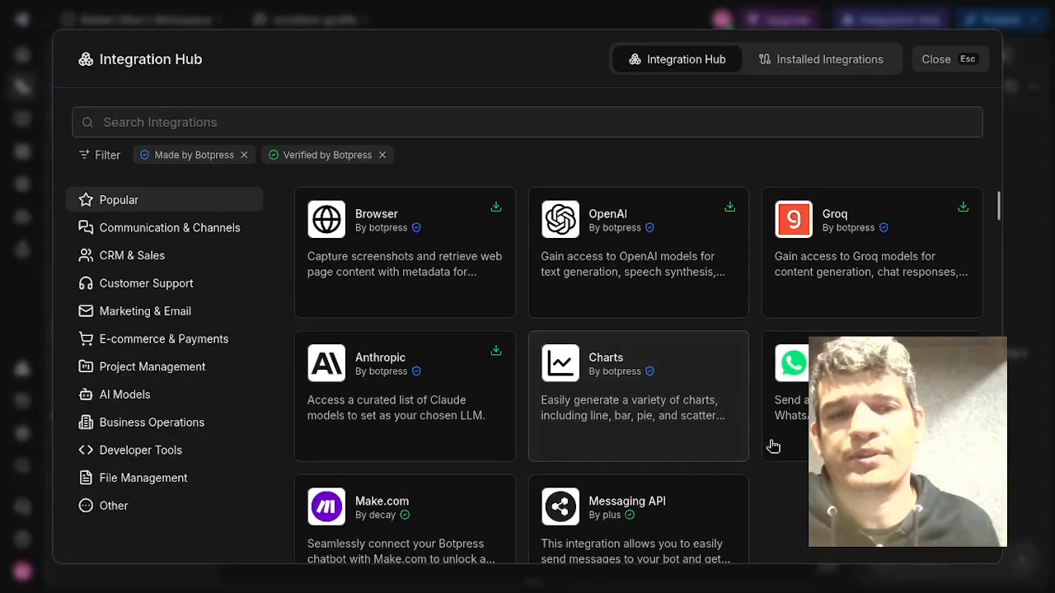
scroll(398, 266, "up", 5)
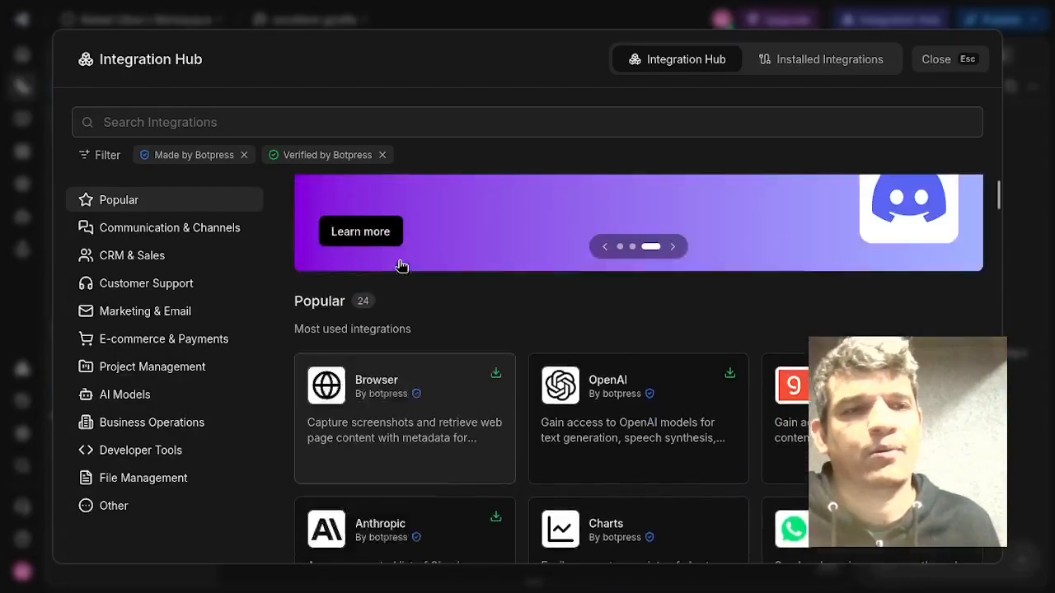
type("whatsapp")
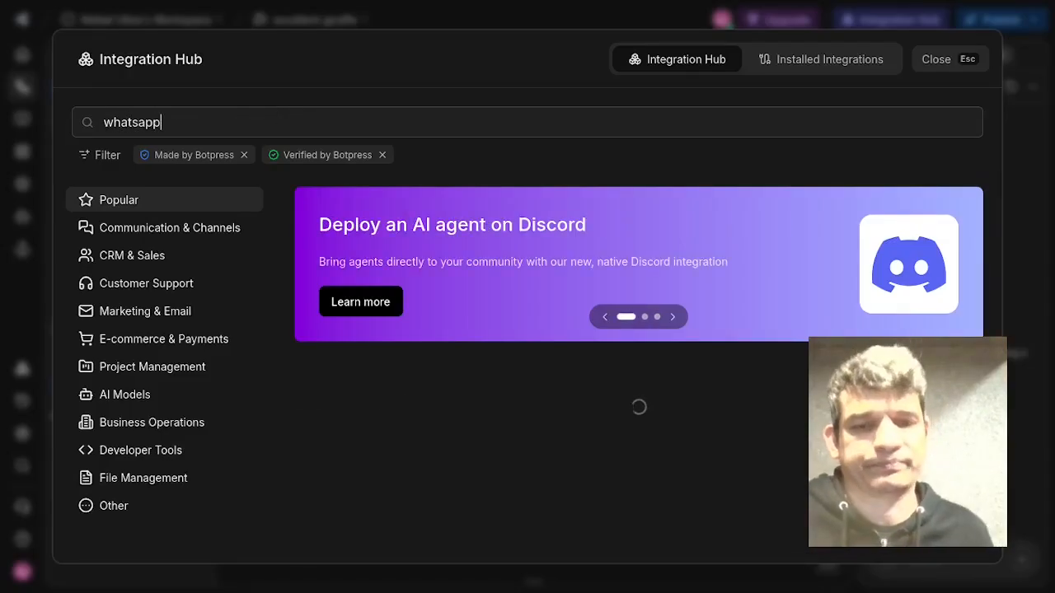
scroll(639, 371, "down", 2)
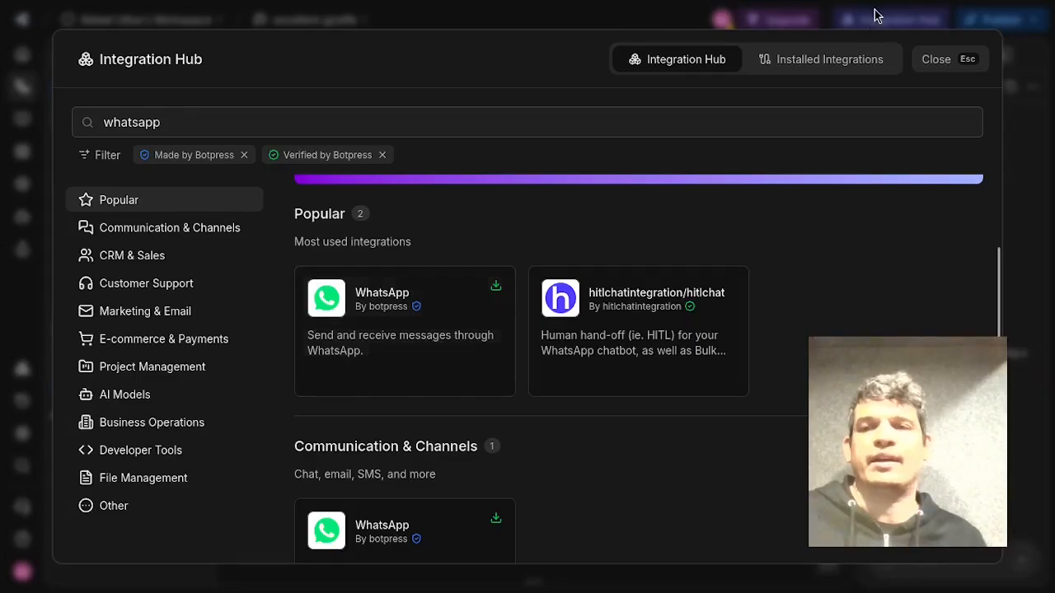
left_click(955, 69)
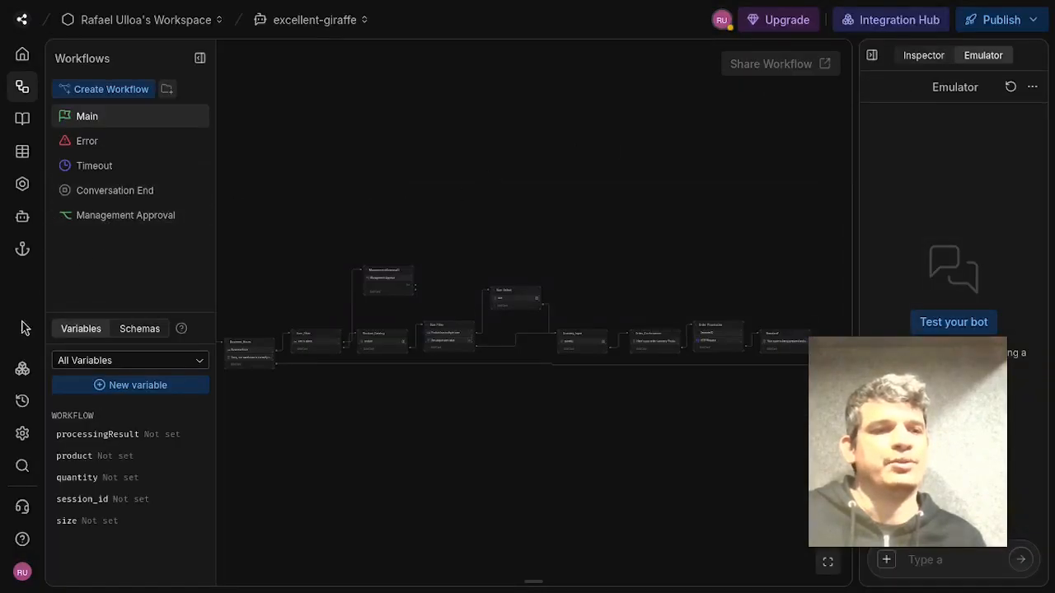
Open the installed WhatsApp integration and switch its connection to Manual Configuration.
left_click(24, 370)
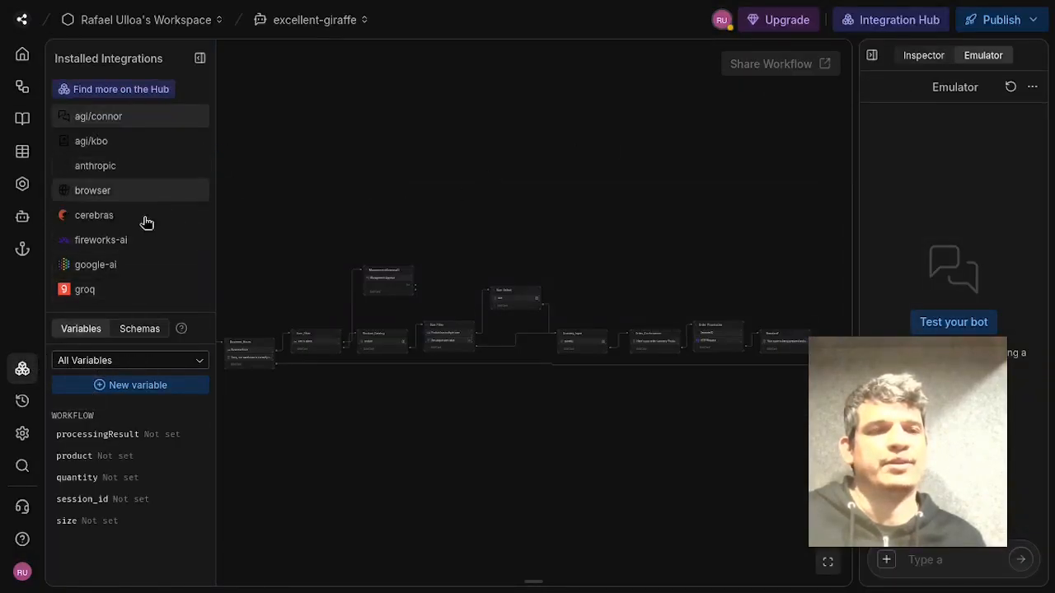
scroll(142, 222, "down", 2)
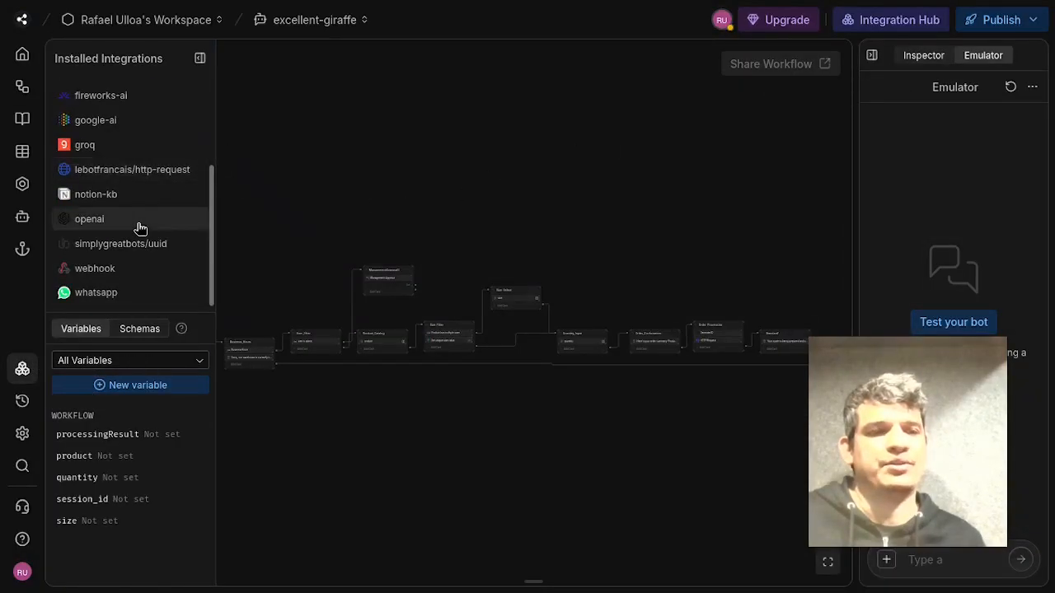
left_click(107, 306)
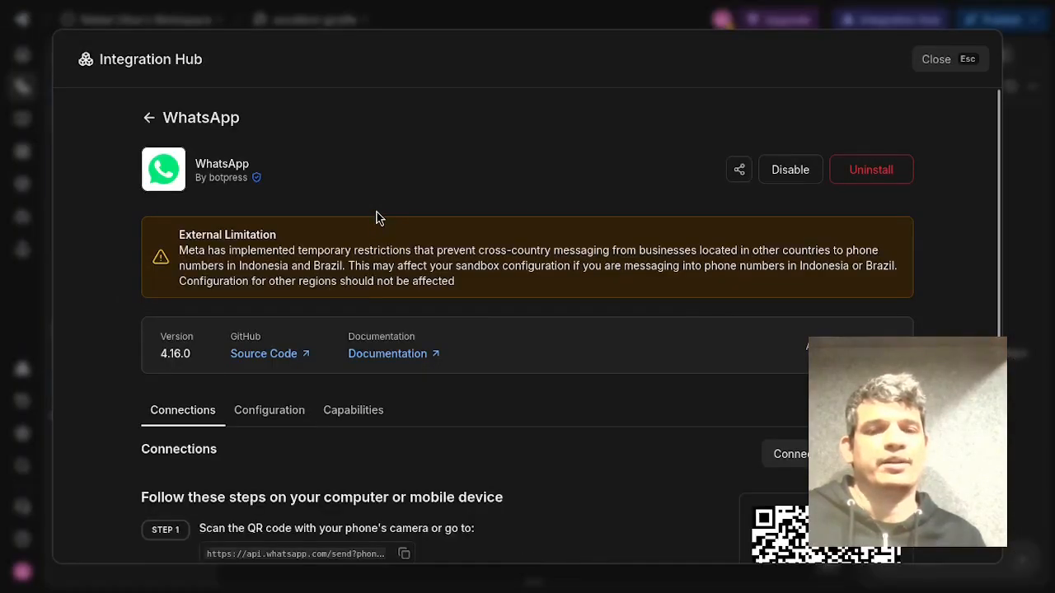
left_click(790, 454)
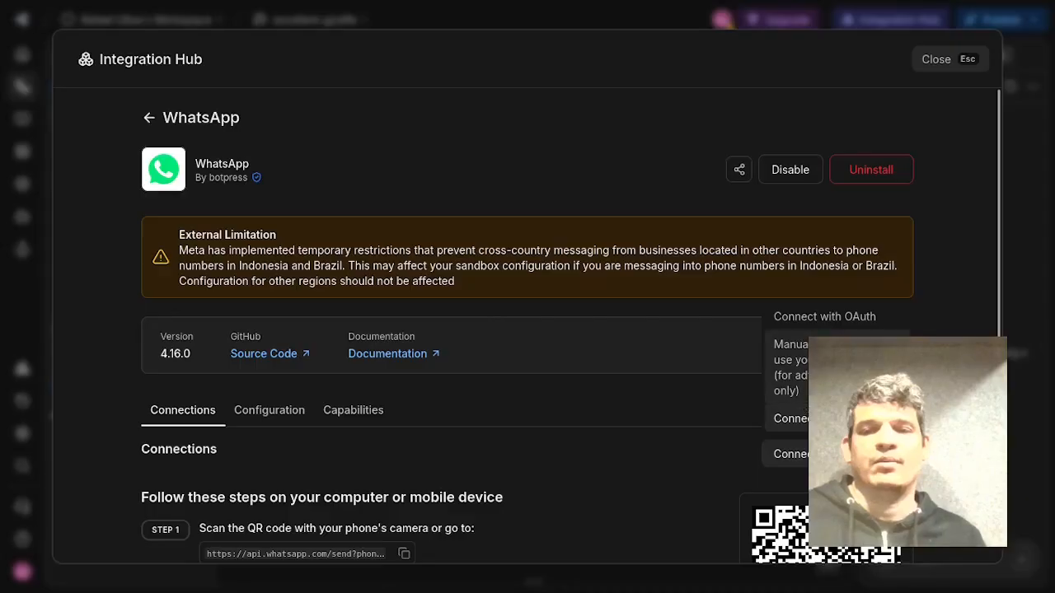
left_click(849, 367)
left_click(789, 454)
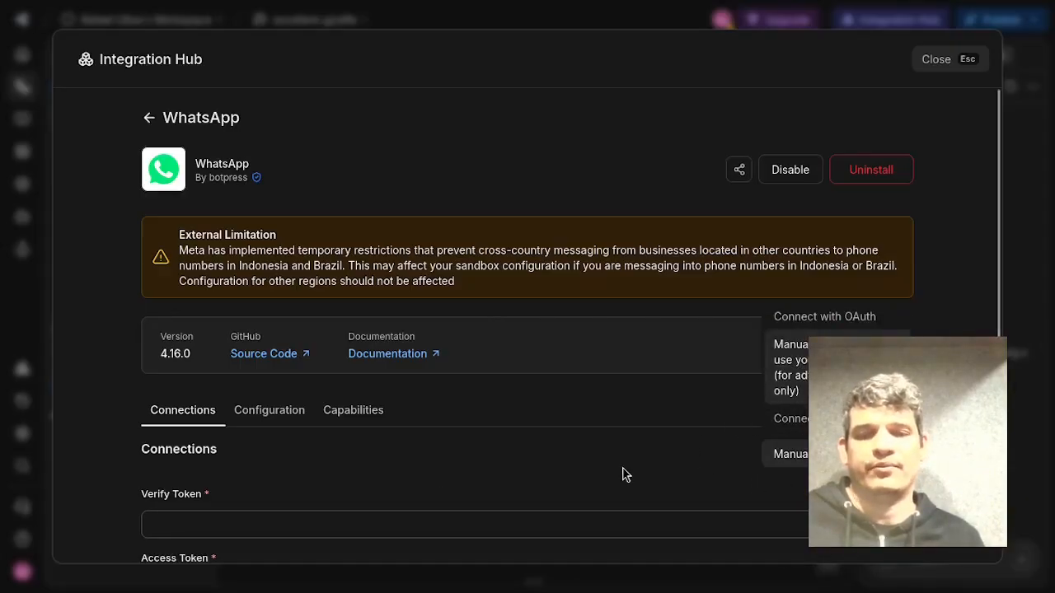
scroll(622, 475, "down", 5)
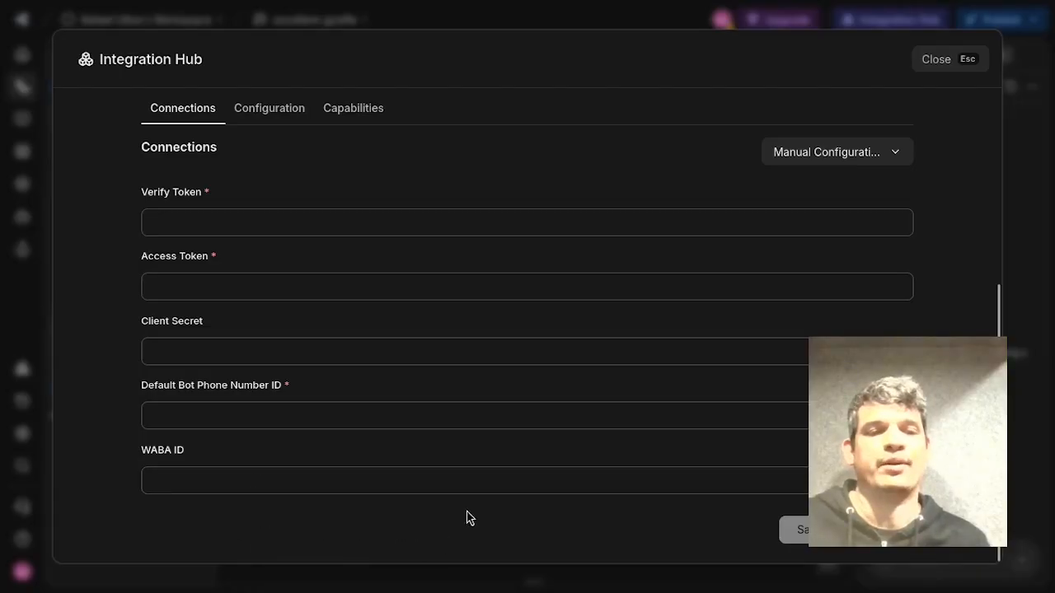
Copy the WhatsApp integration's webhook URL from its Configuration section.
mouse_move(1053, 341)
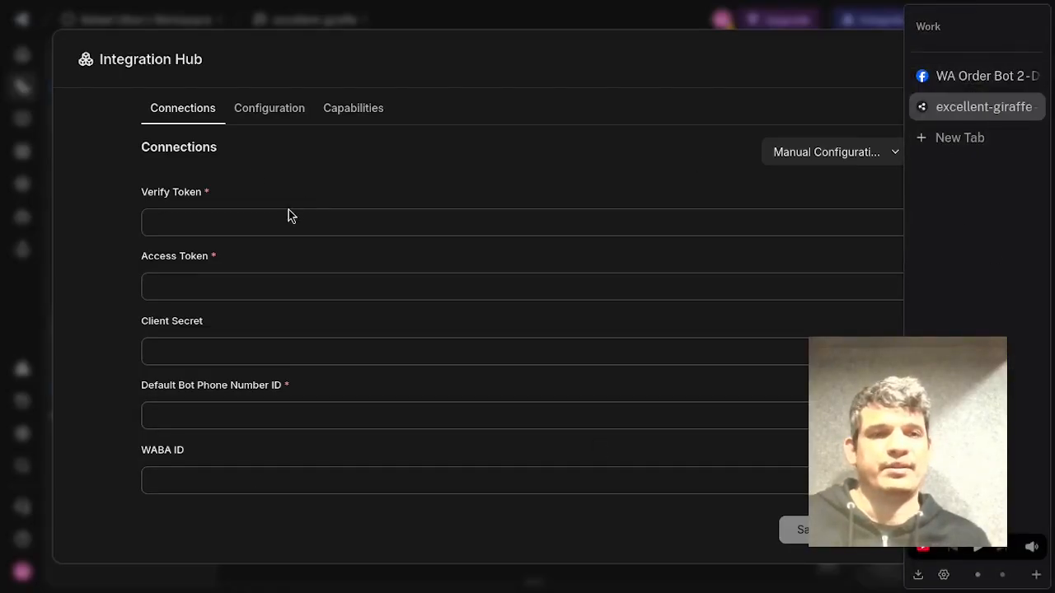
left_click(269, 112)
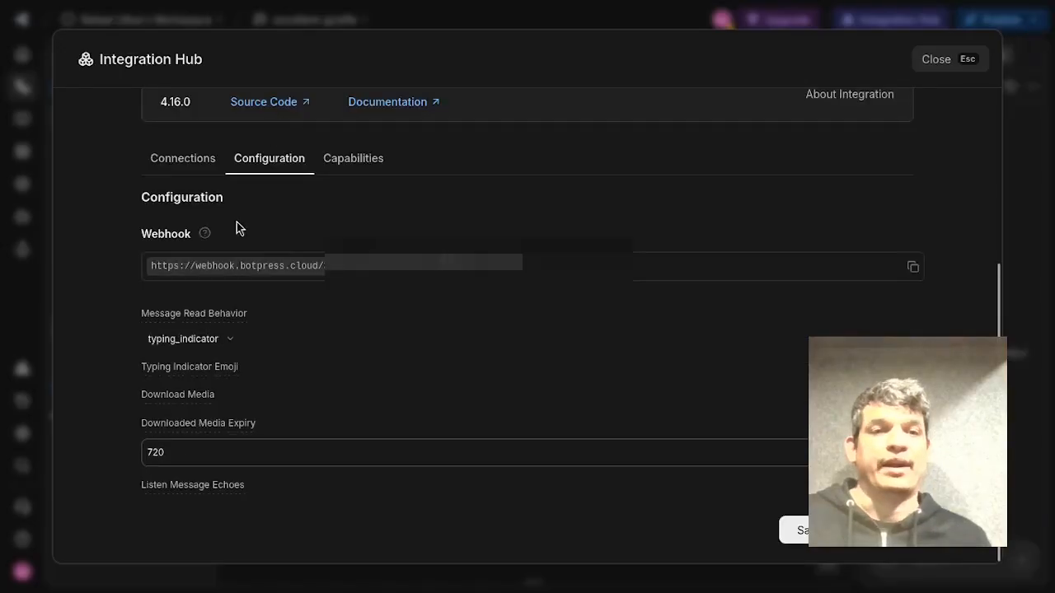
left_click(167, 159)
scroll(101, 215, "down", 2)
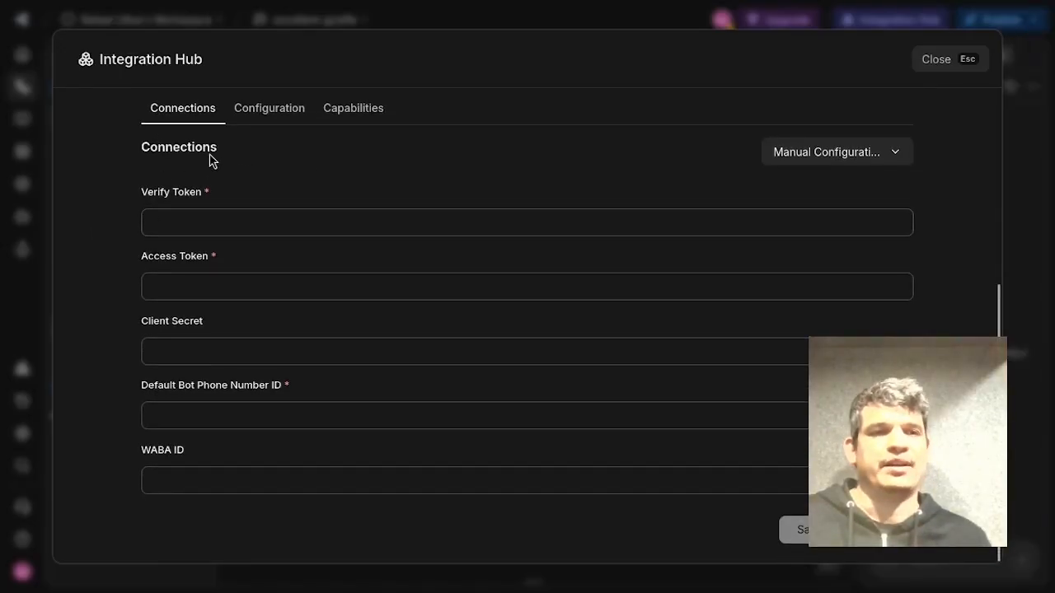
left_click(278, 113)
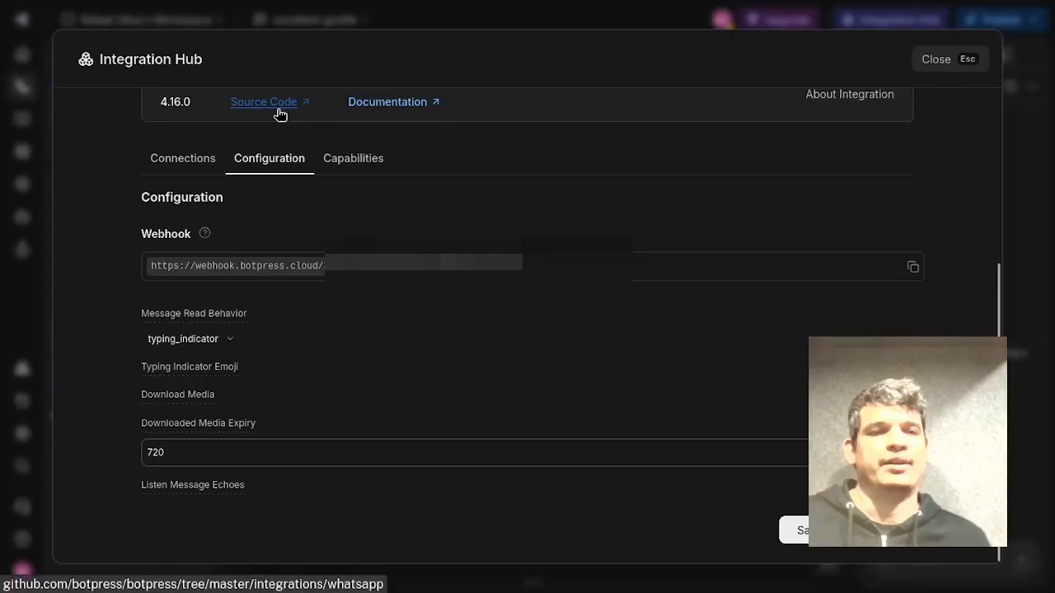
left_click(276, 266)
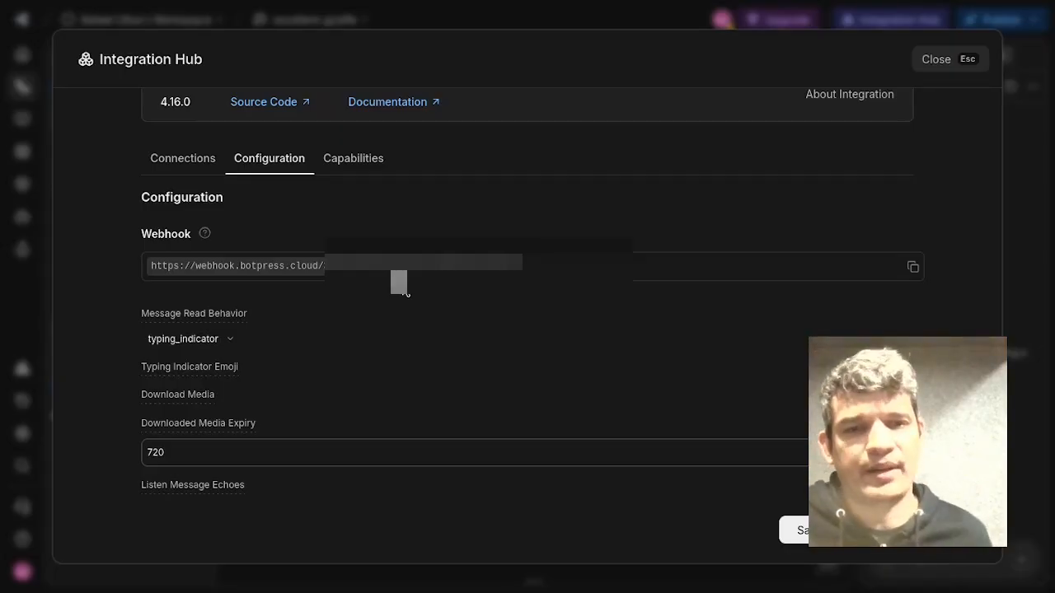
left_click(431, 262)
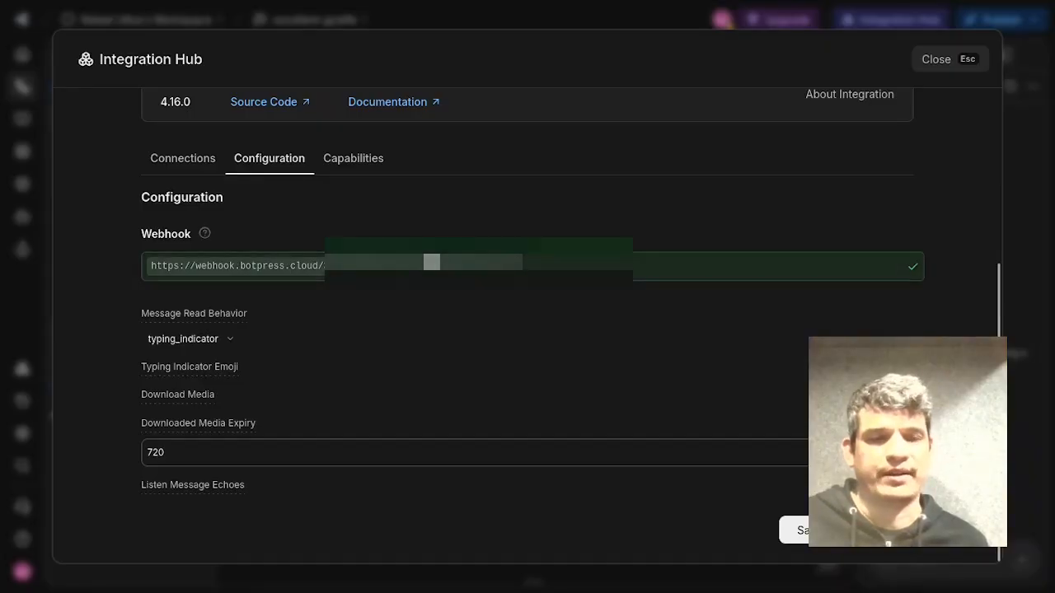
Review the WhatsApp connection fields and configuration, then return to the WA Order Bot 2 Meta dashboard.
left_click(170, 168)
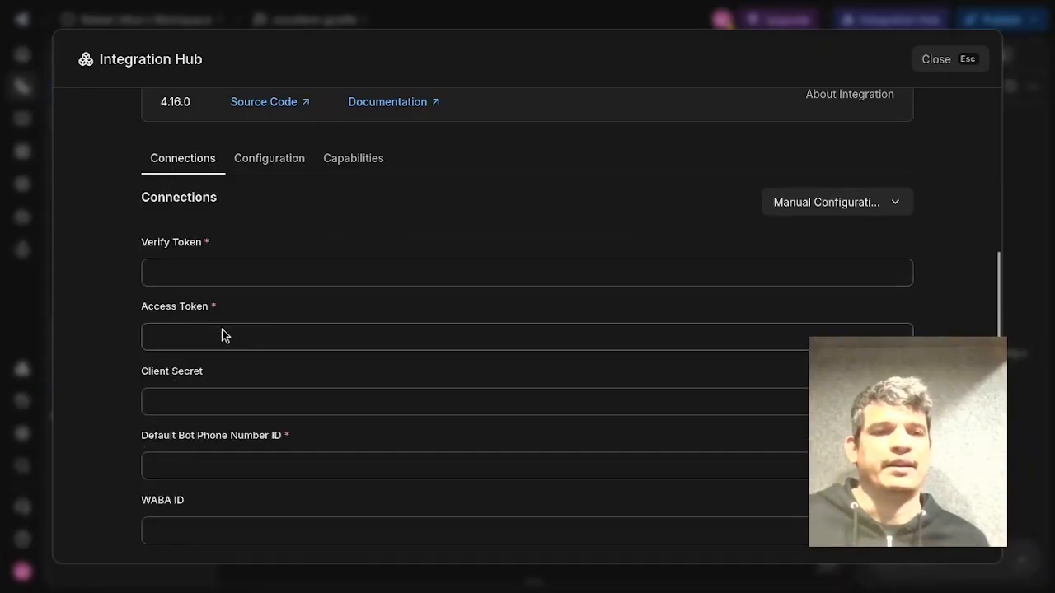
scroll(332, 308, "down", 2)
left_click(275, 110)
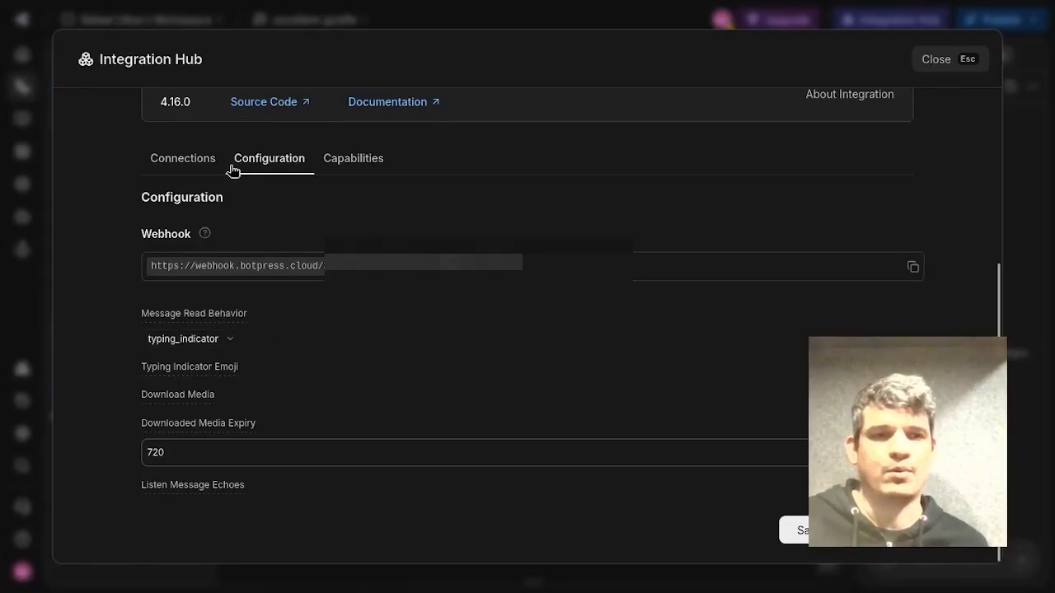
left_click(177, 165)
mouse_move(1046, 82)
left_click(944, 75)
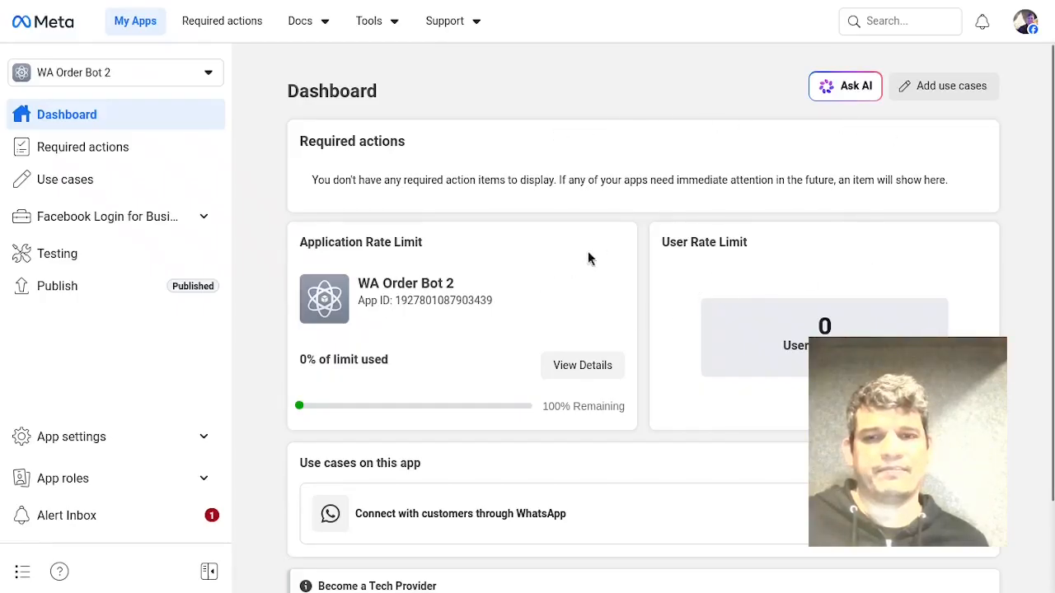
Open the WhatsApp use case's customization and go to its Step 1. Try it out page.
scroll(720, 272, "down", 3)
scroll(695, 306, "up", 3)
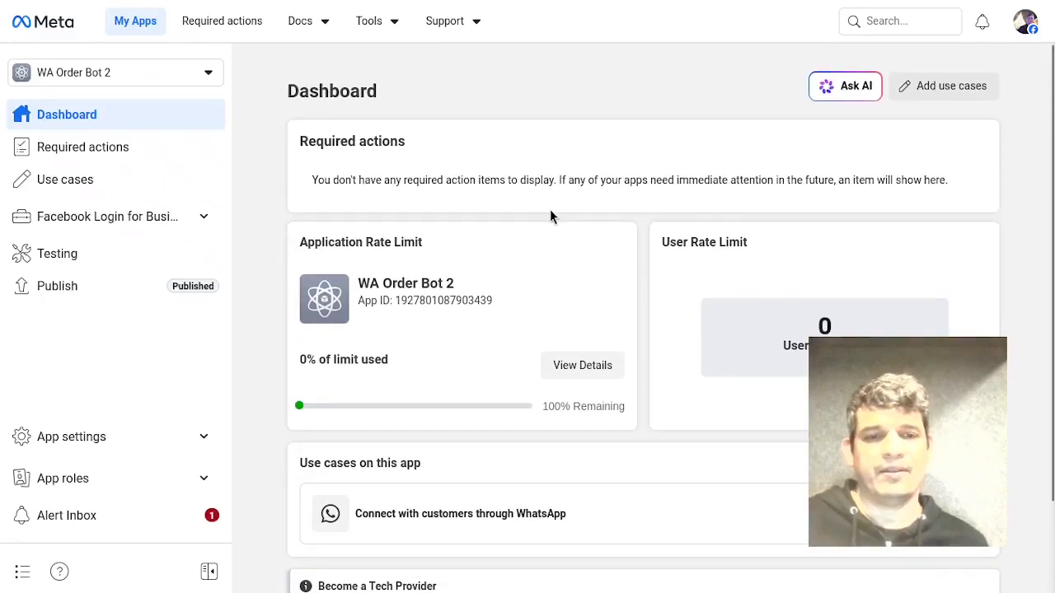
scroll(527, 313, "down", 1)
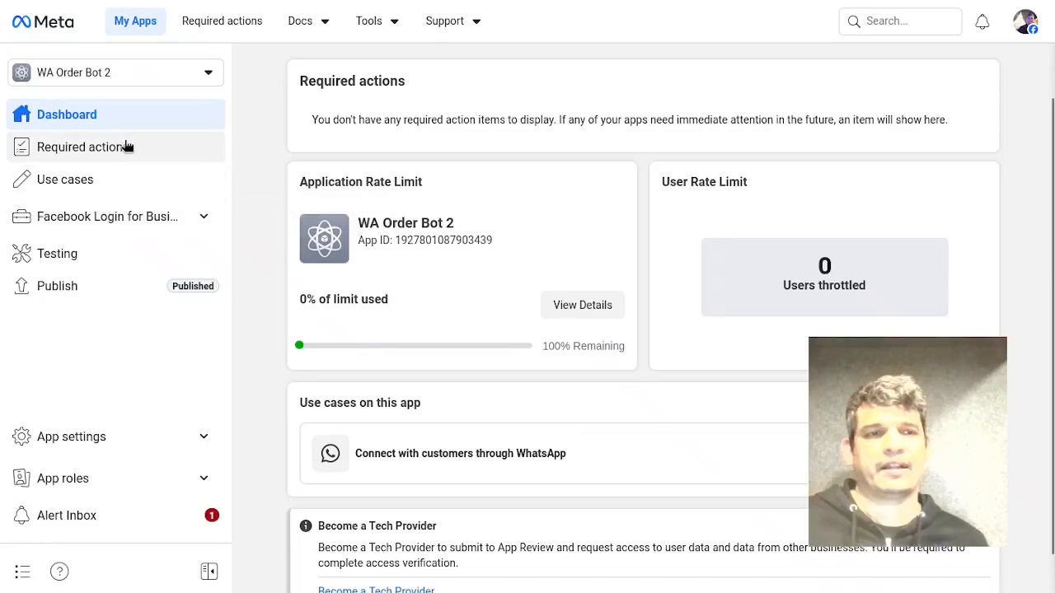
left_click(116, 192)
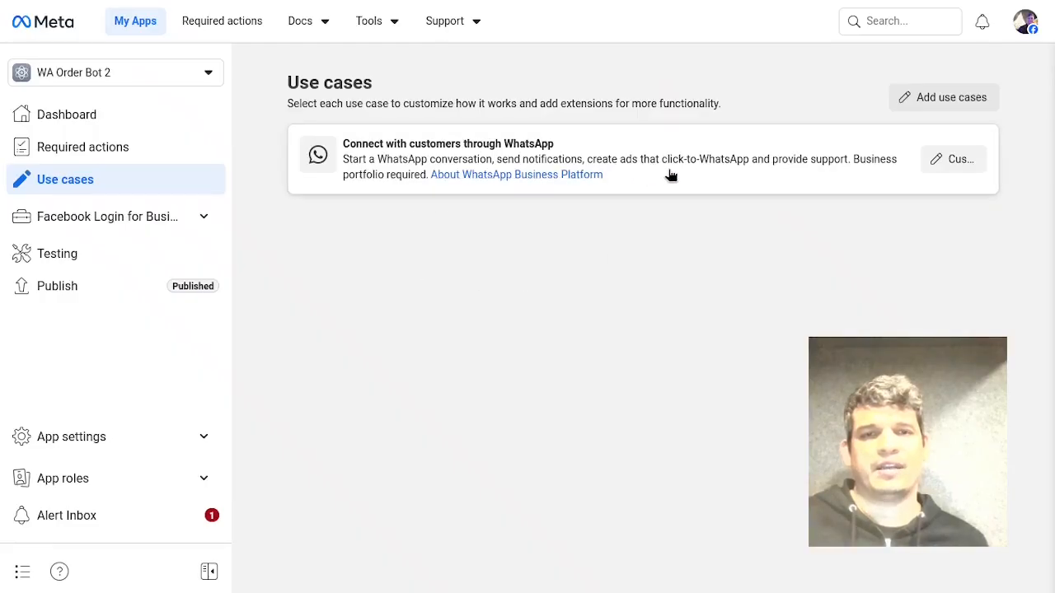
left_click(956, 161)
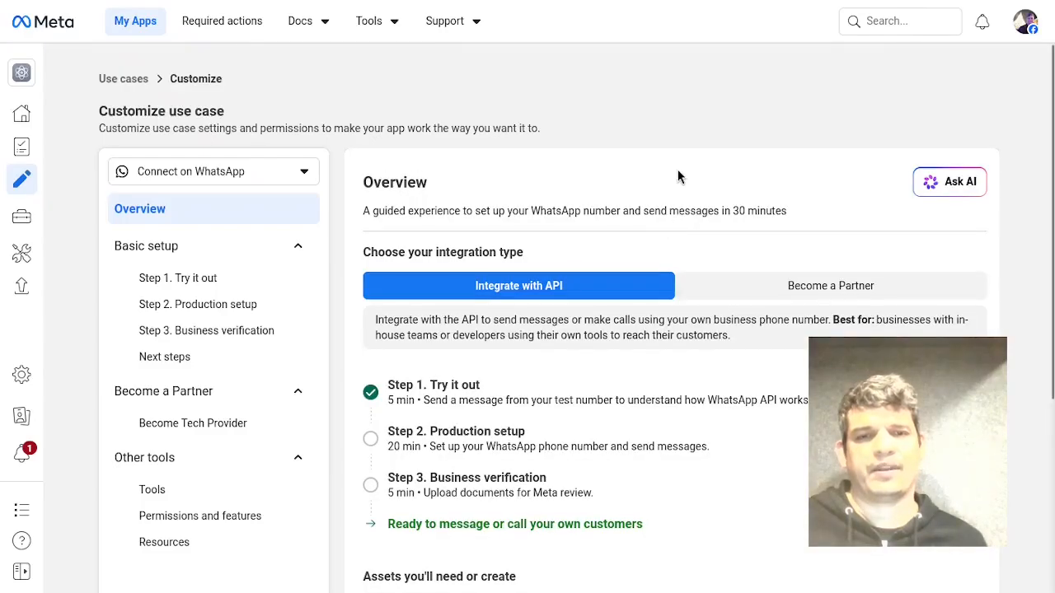
scroll(677, 178, "down", 2)
scroll(629, 319, "up", 2)
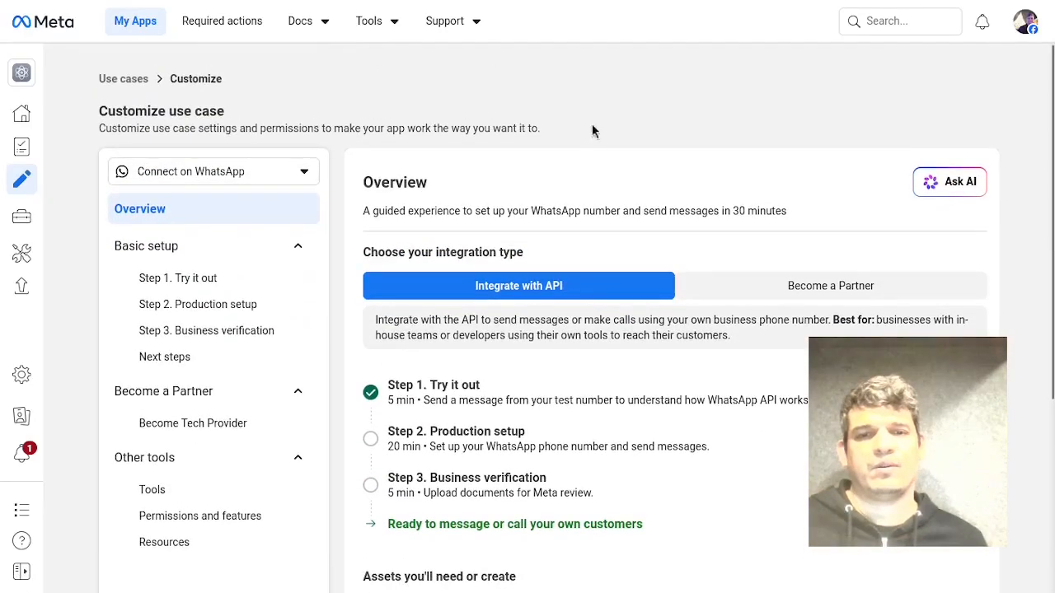
scroll(592, 157, "down", 1)
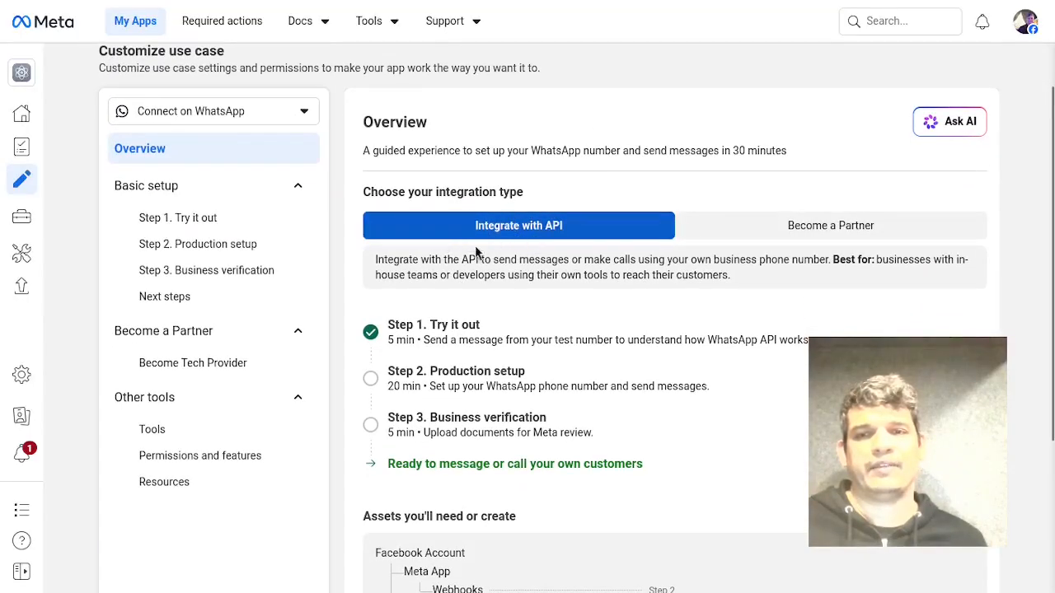
scroll(523, 254, "down", 2)
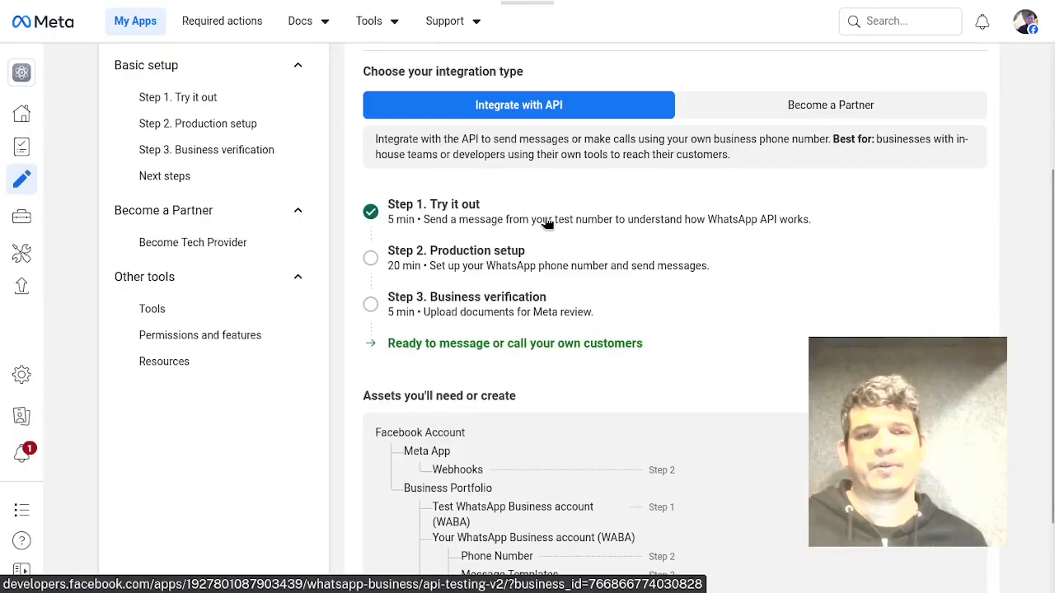
left_click(546, 221)
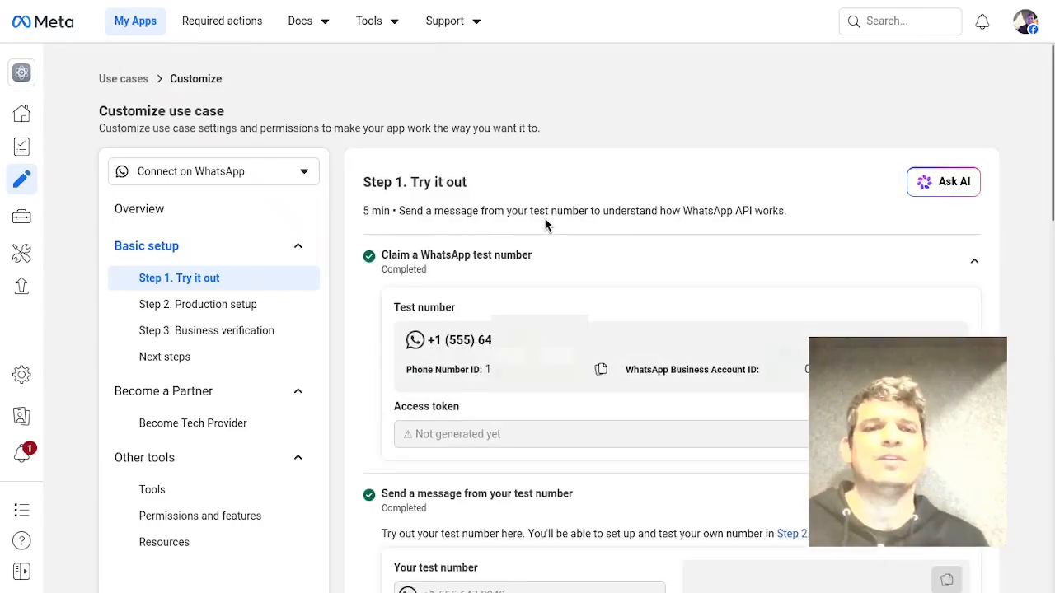
Copy the test number's Phone Number ID and paste it into the Default Bot Phone Number ID field of the Botpress integration.
scroll(587, 202, "down", 1)
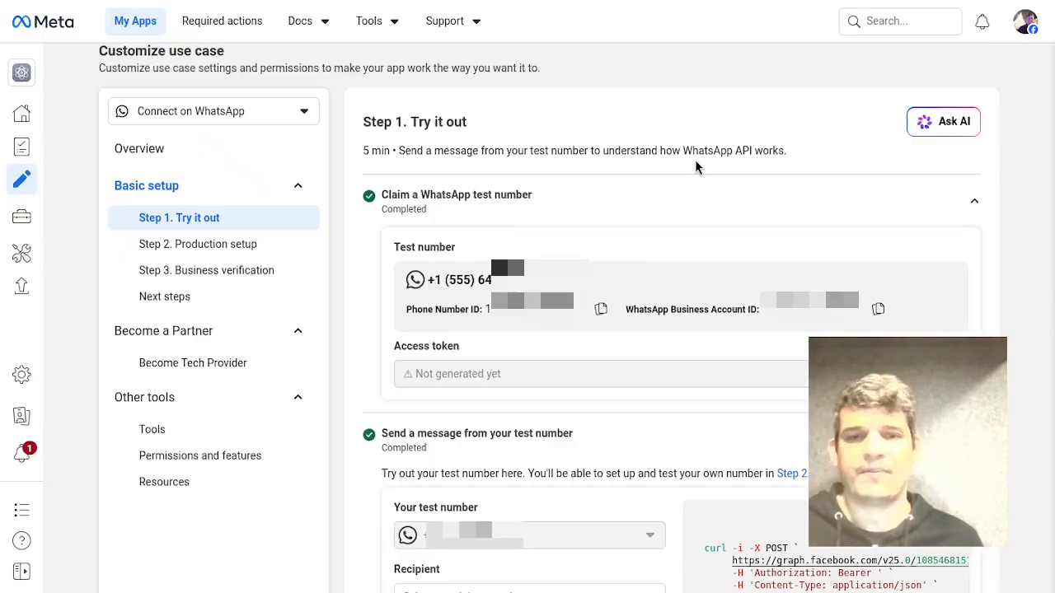
scroll(695, 161, "down", 1)
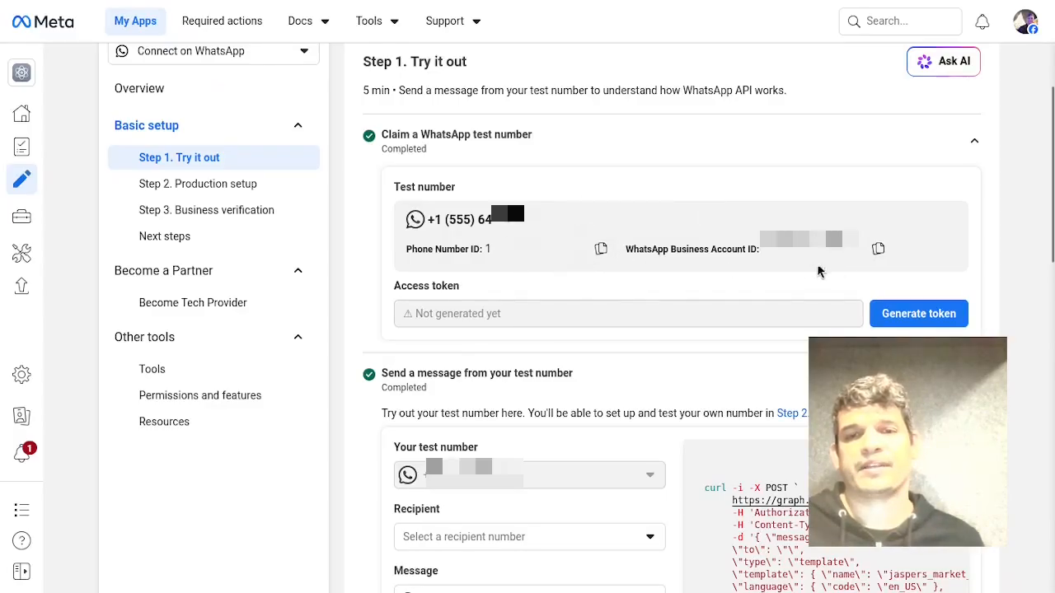
left_click(601, 251)
mouse_move(1013, 190)
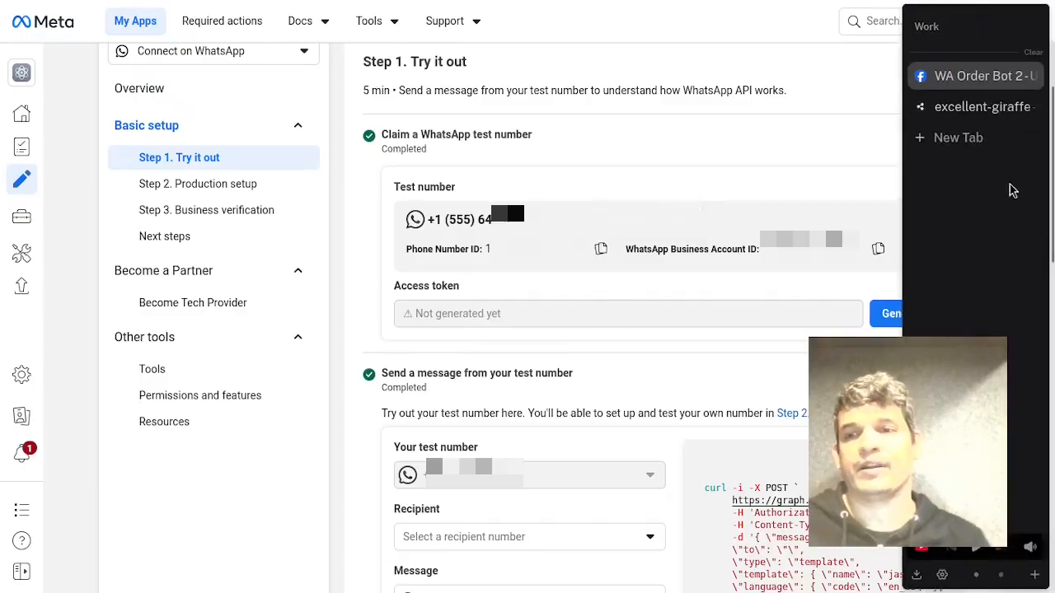
left_click(956, 109)
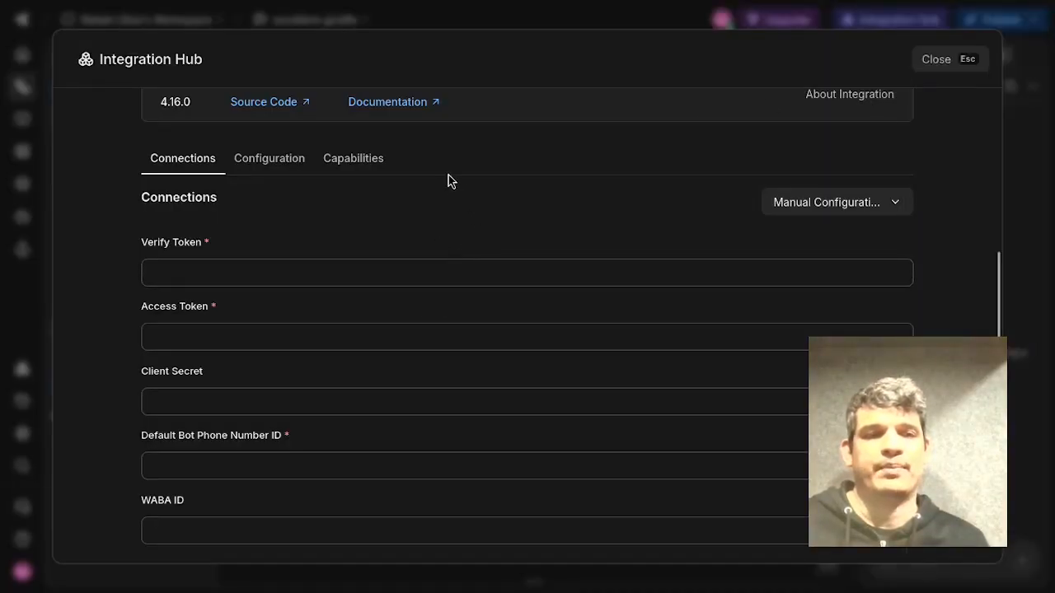
scroll(296, 392, "down", 1)
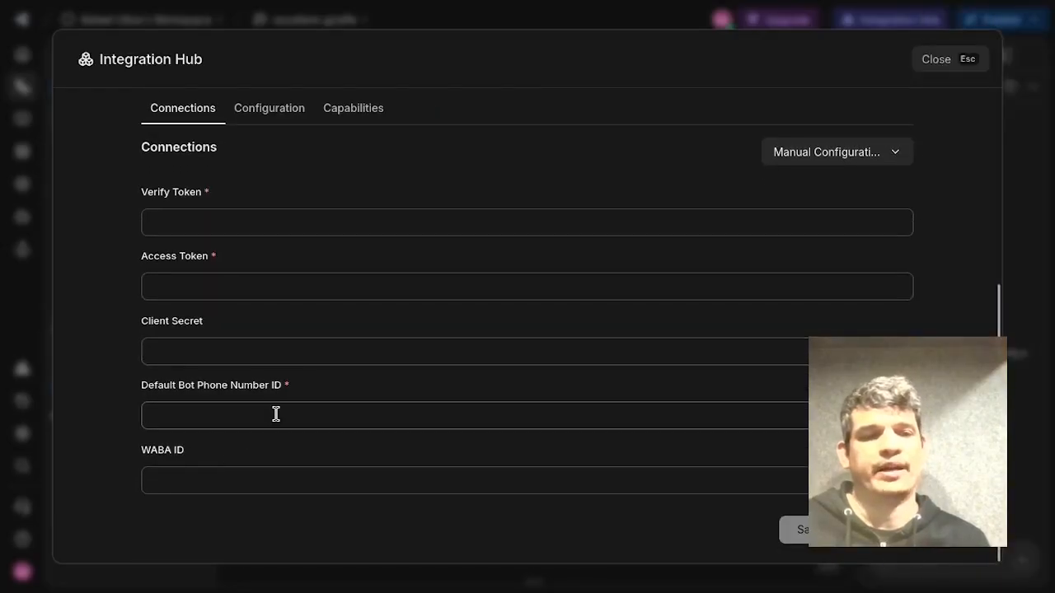
key("ctrl+v")
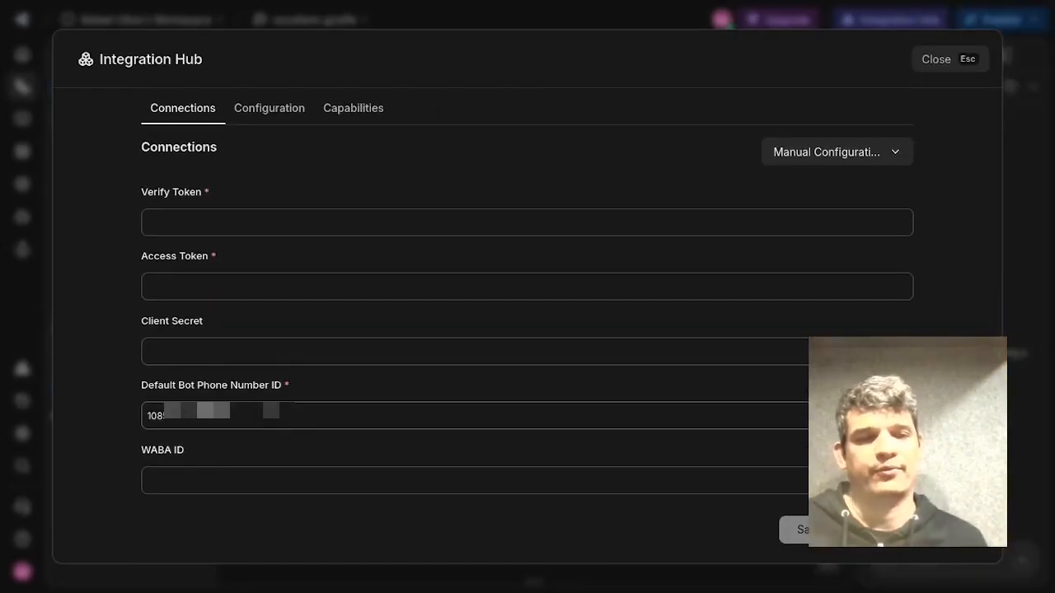
Copy the WhatsApp Business Account ID from Meta and paste it into the WABA ID field.
mouse_move(1045, 136)
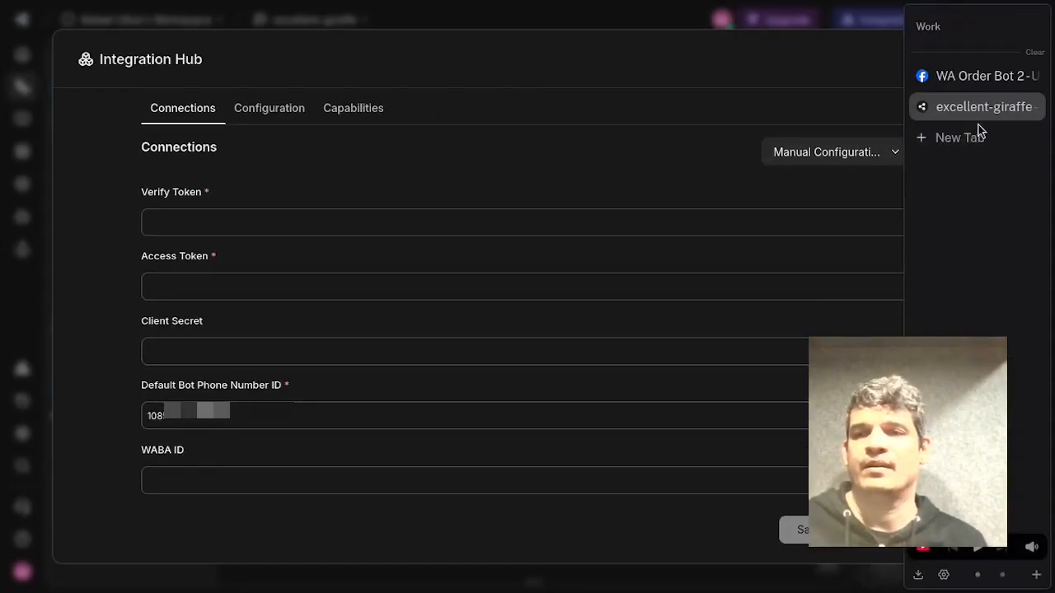
left_click(985, 78)
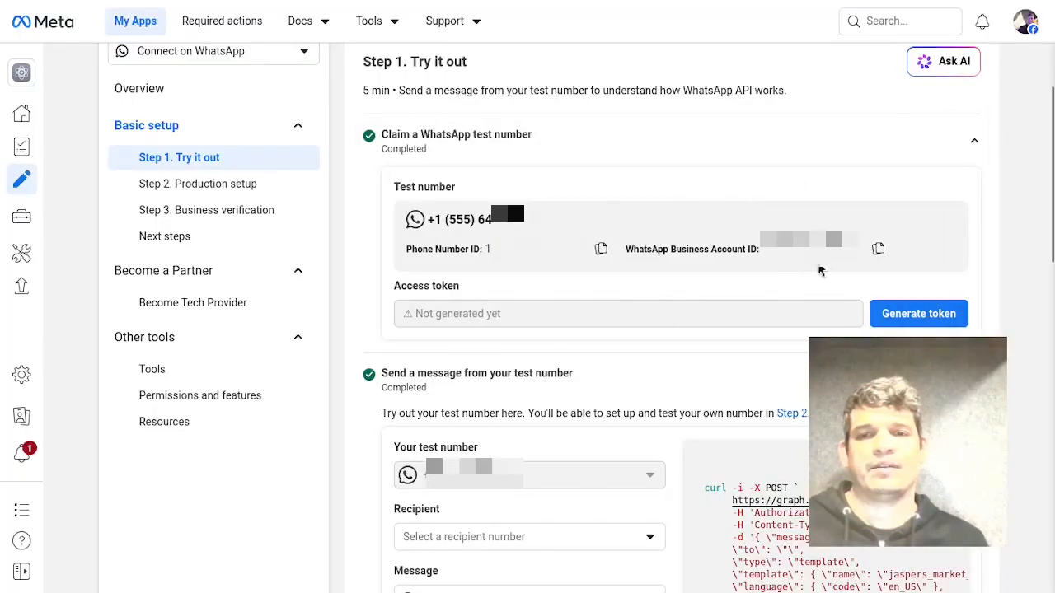
left_click(882, 251)
left_click(881, 250)
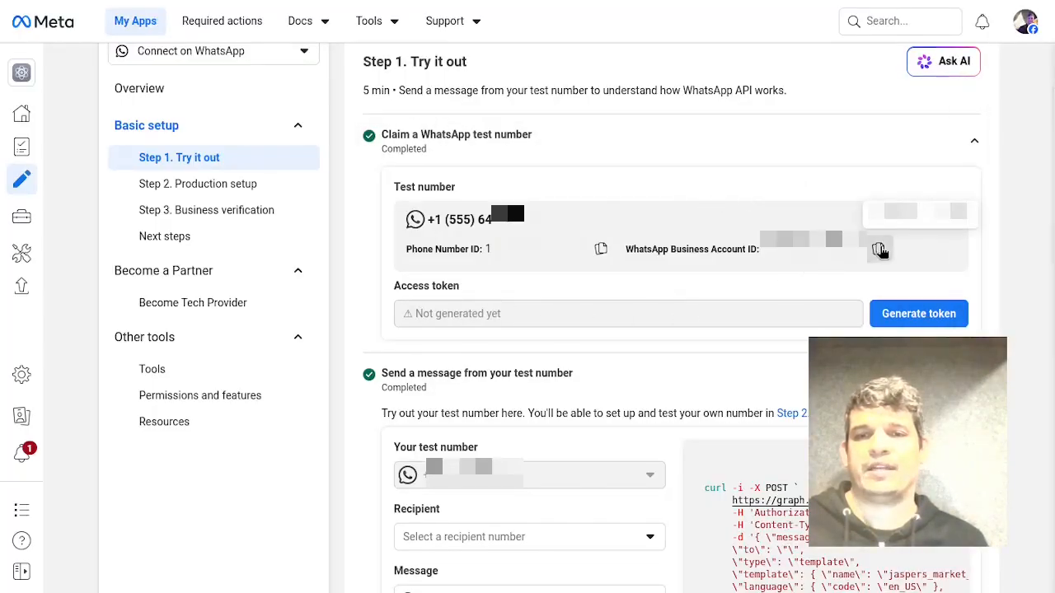
mouse_move(1045, 116)
left_click(981, 106)
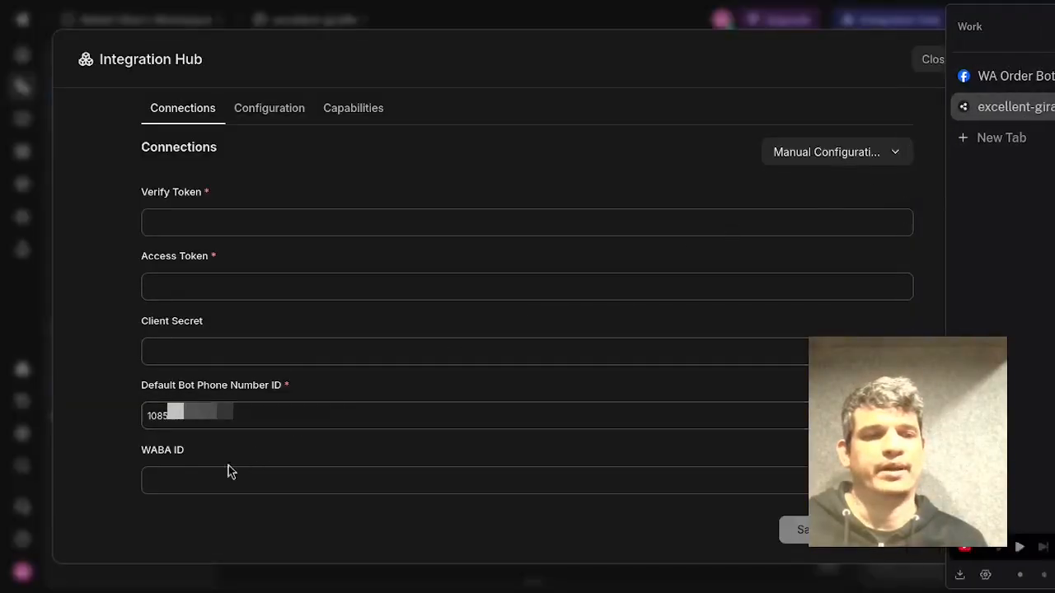
key("ctrl+v")
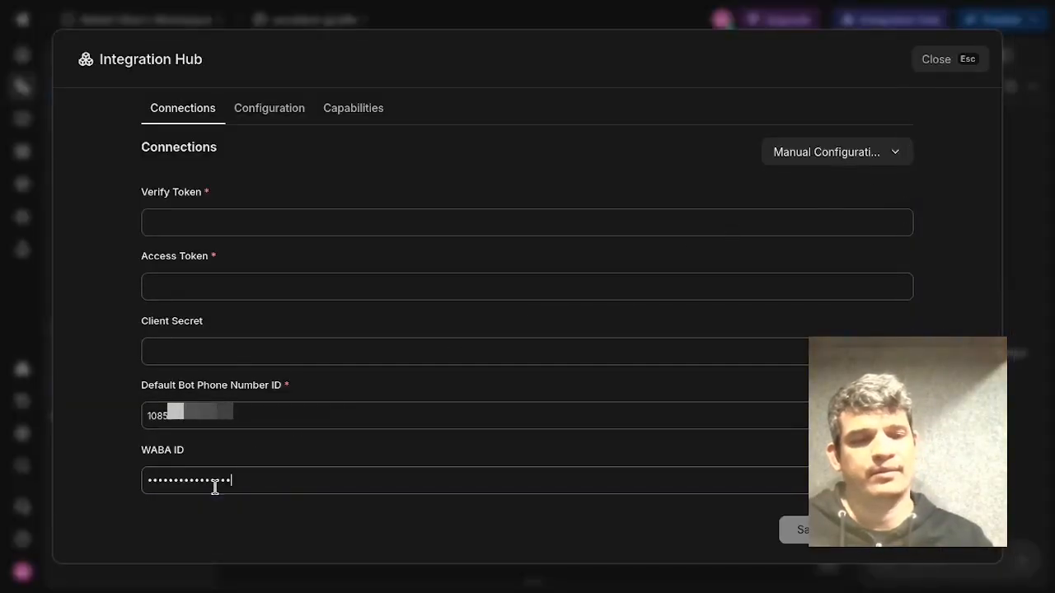
Enter a custom verify token in the Verify Token field.
left_click(124, 467)
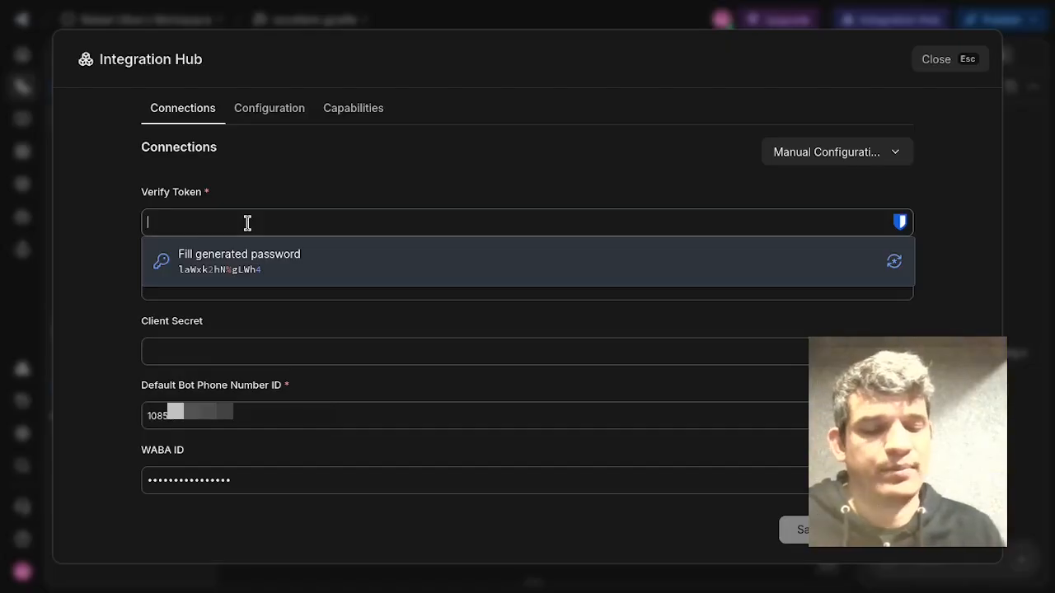
type("abc")
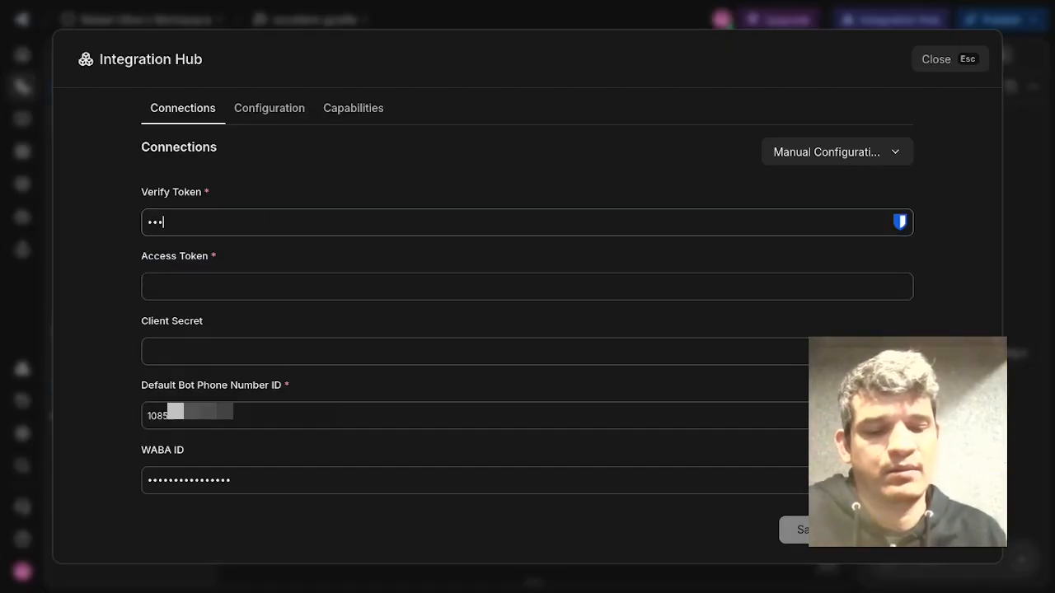
type("••••••••")
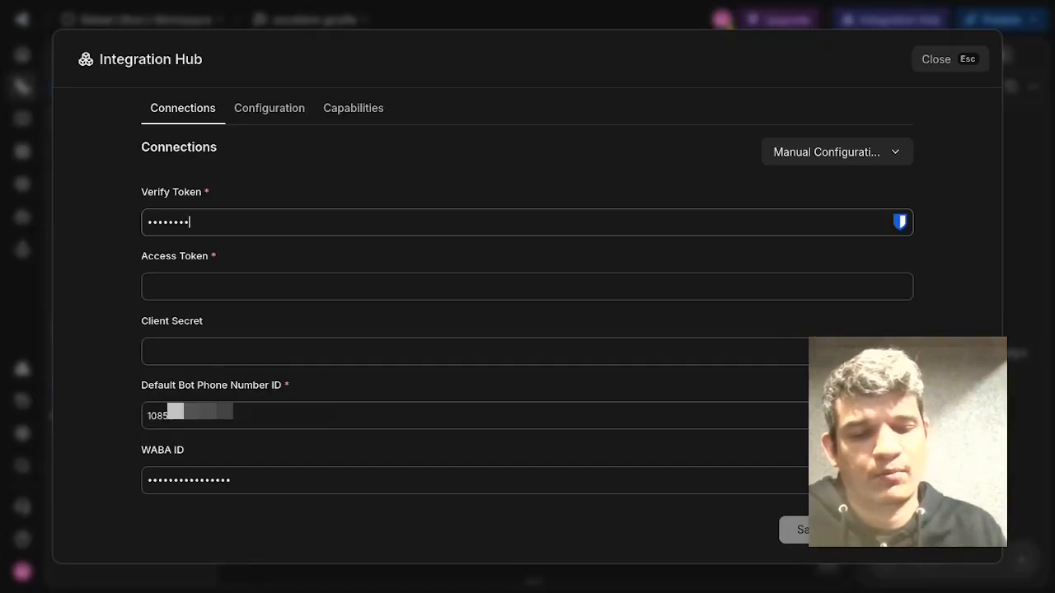
type("•••••")
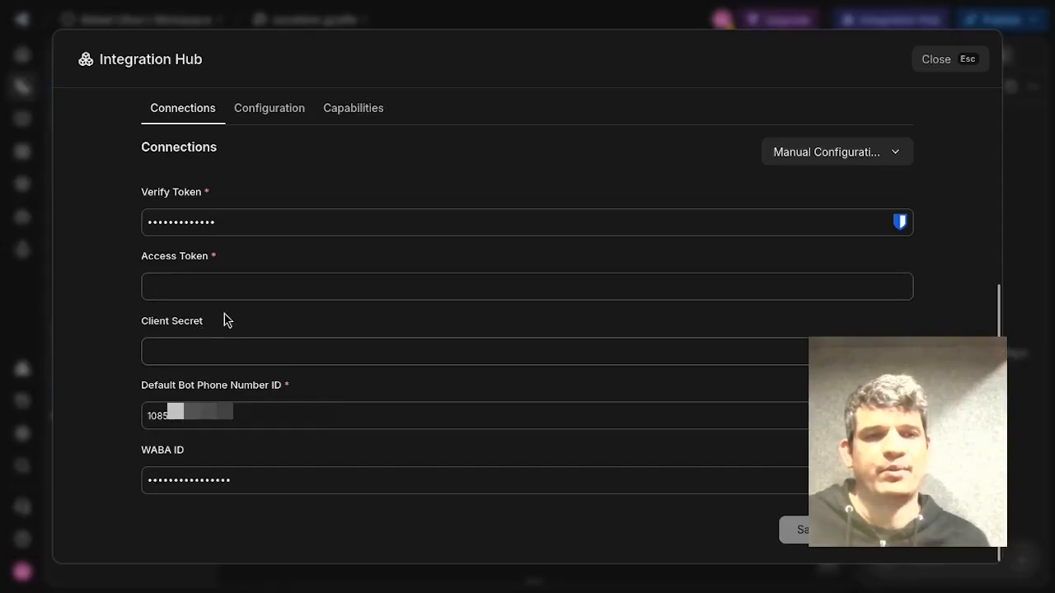
Copy the test number's access token from Meta and paste it into the Access Token field.
mouse_move(1051, 123)
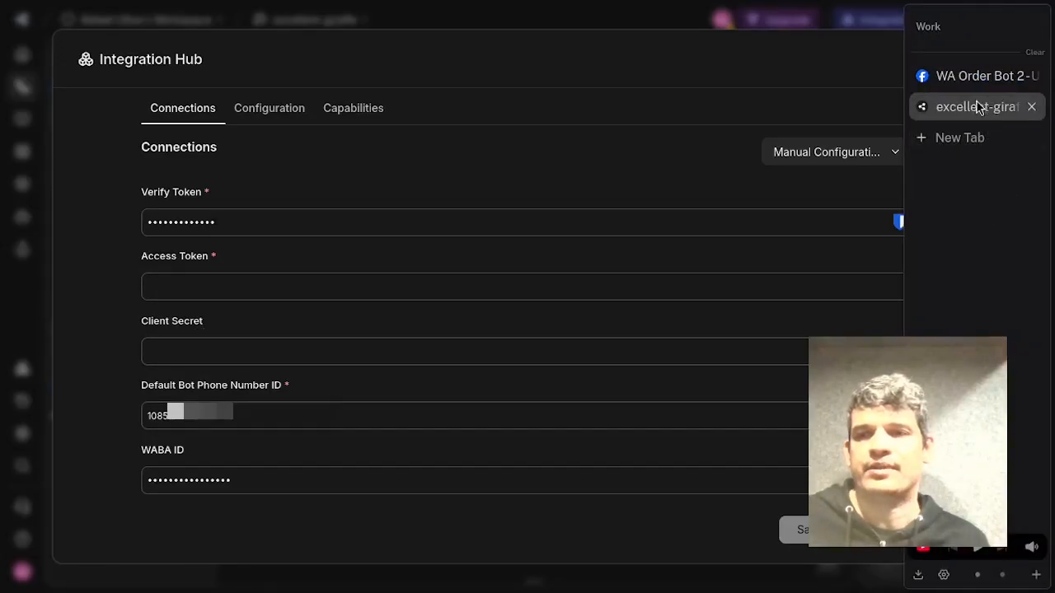
left_click(973, 76)
left_click(716, 151)
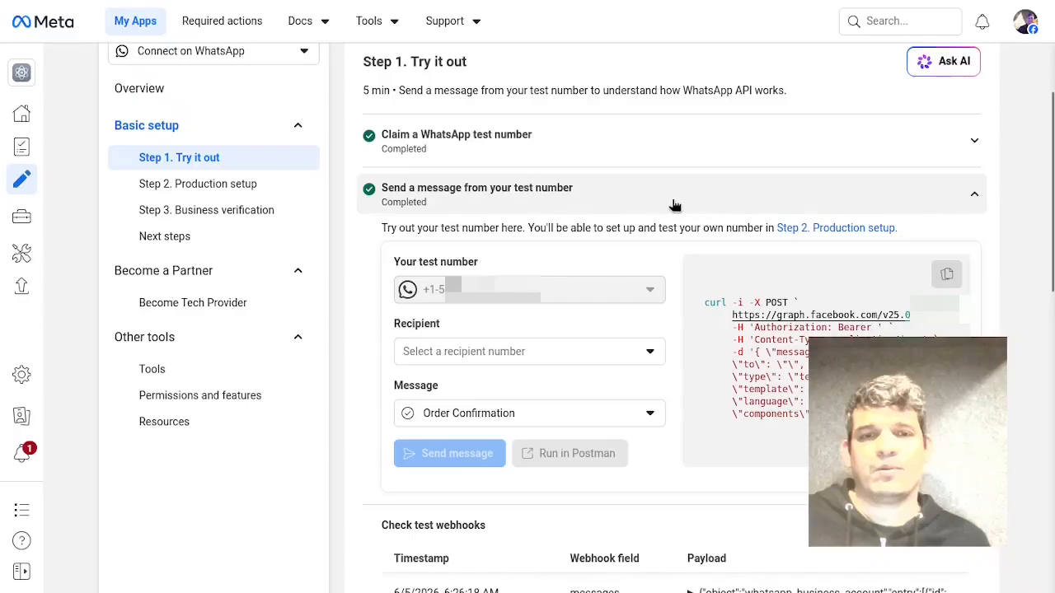
left_click(706, 153)
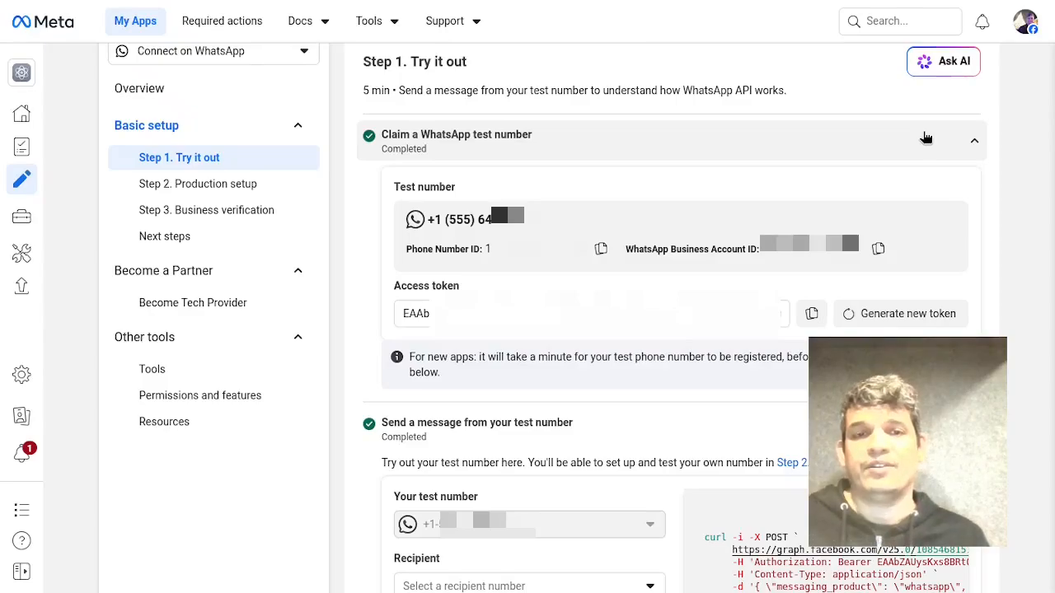
left_click(810, 318)
mouse_move(1047, 124)
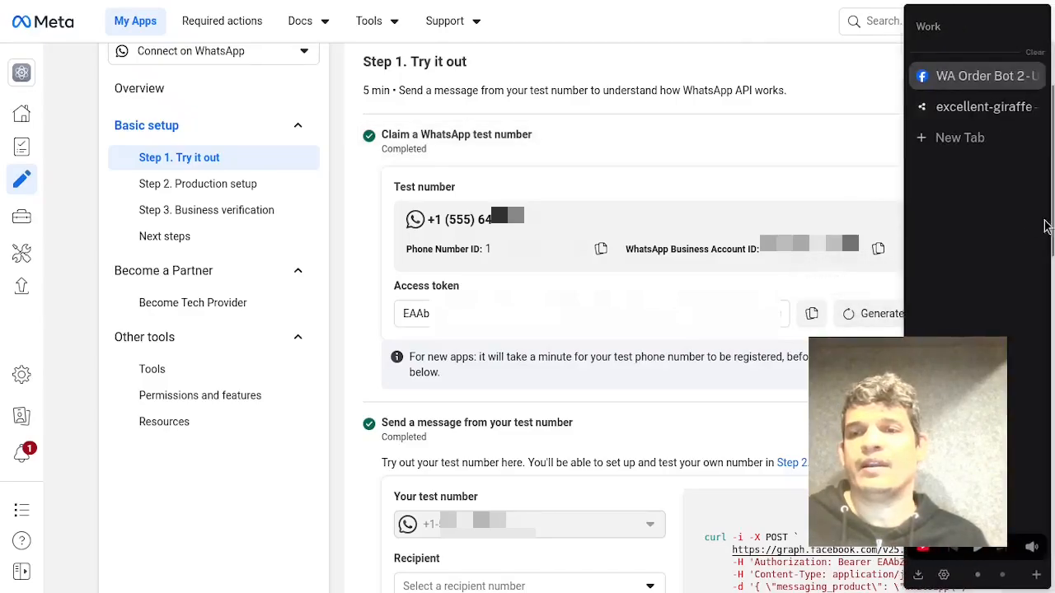
left_click(975, 137)
left_click(974, 114)
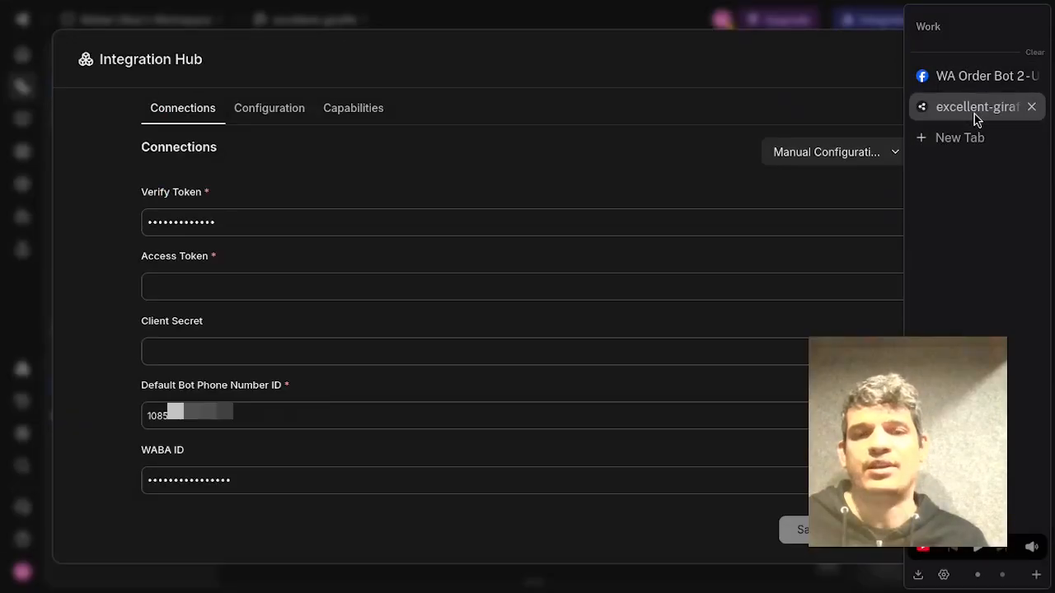
left_click(294, 280)
key("ctrl+v")
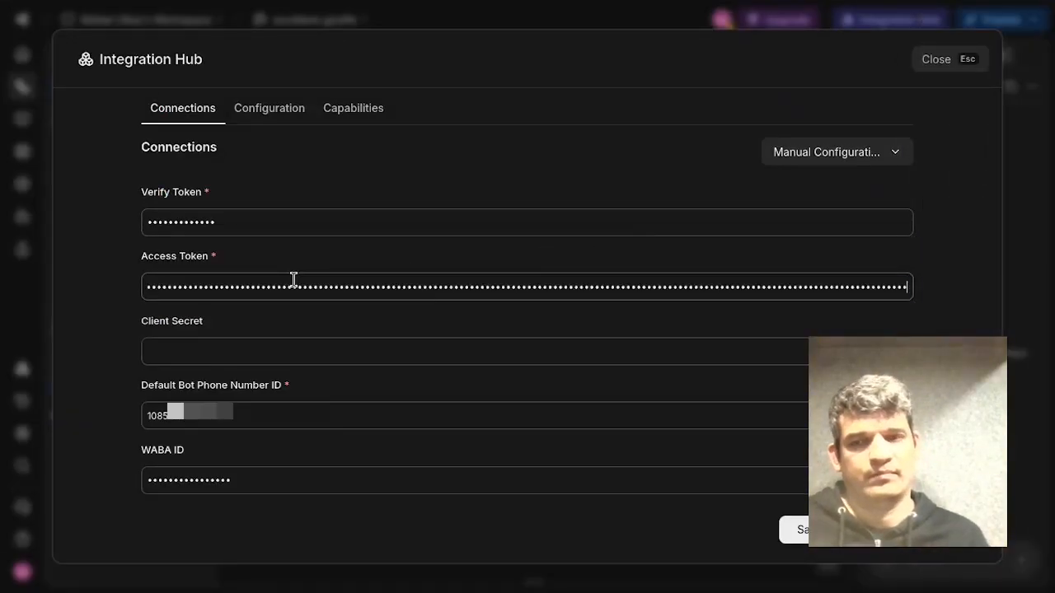
Reveal and copy the App secret from the Meta app's Basic settings.
mouse_move(1008, 123)
left_click(975, 76)
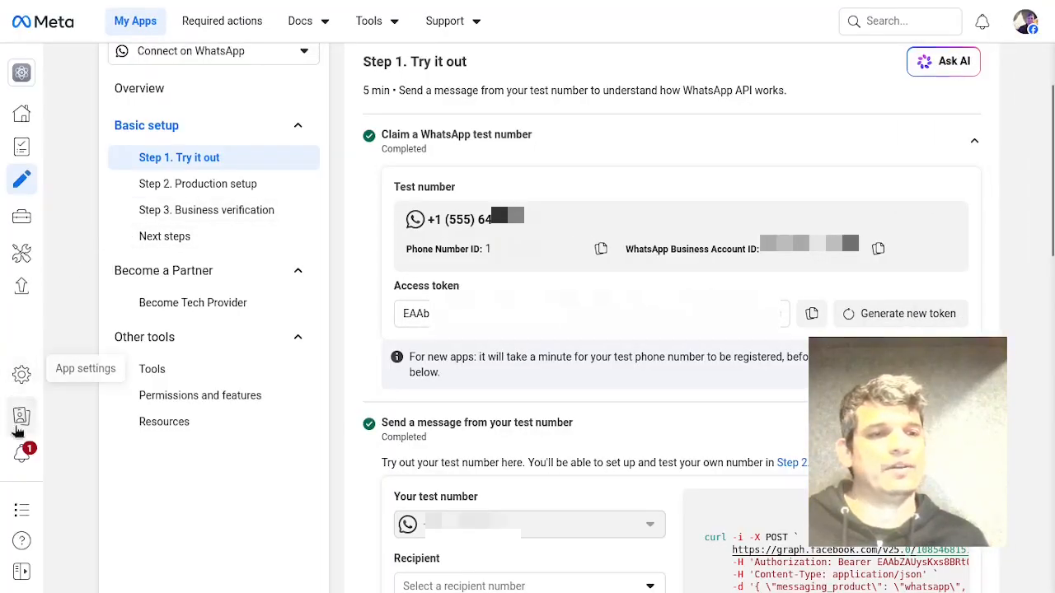
left_click(22, 375)
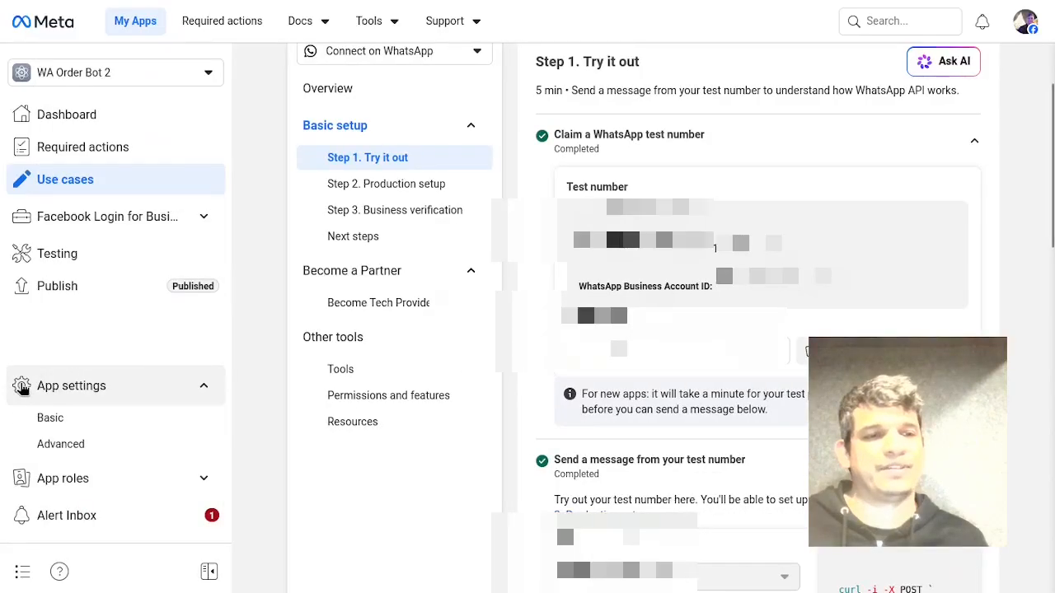
left_click(92, 425)
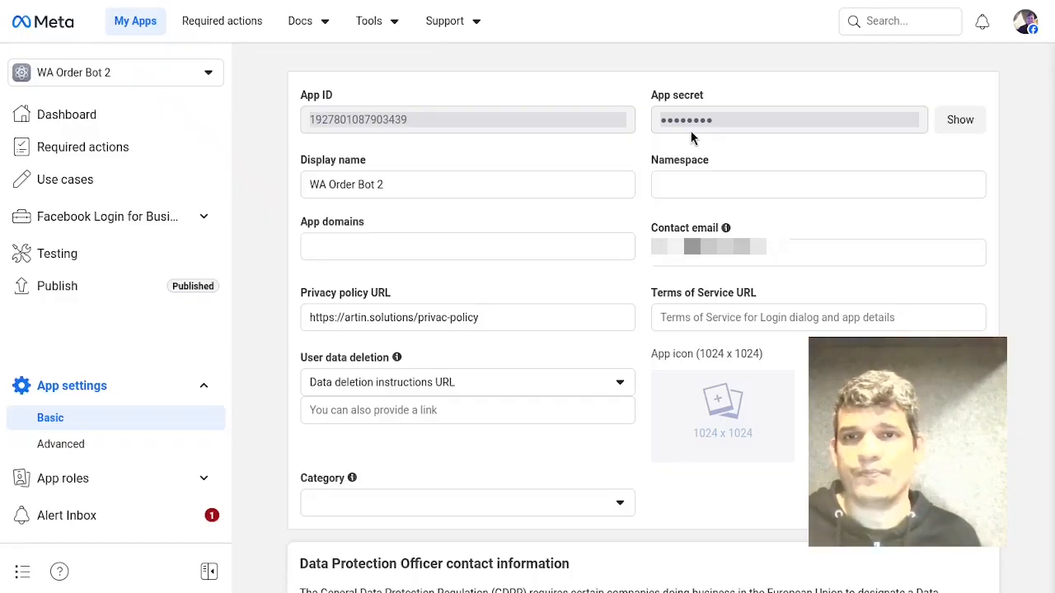
left_click(958, 119)
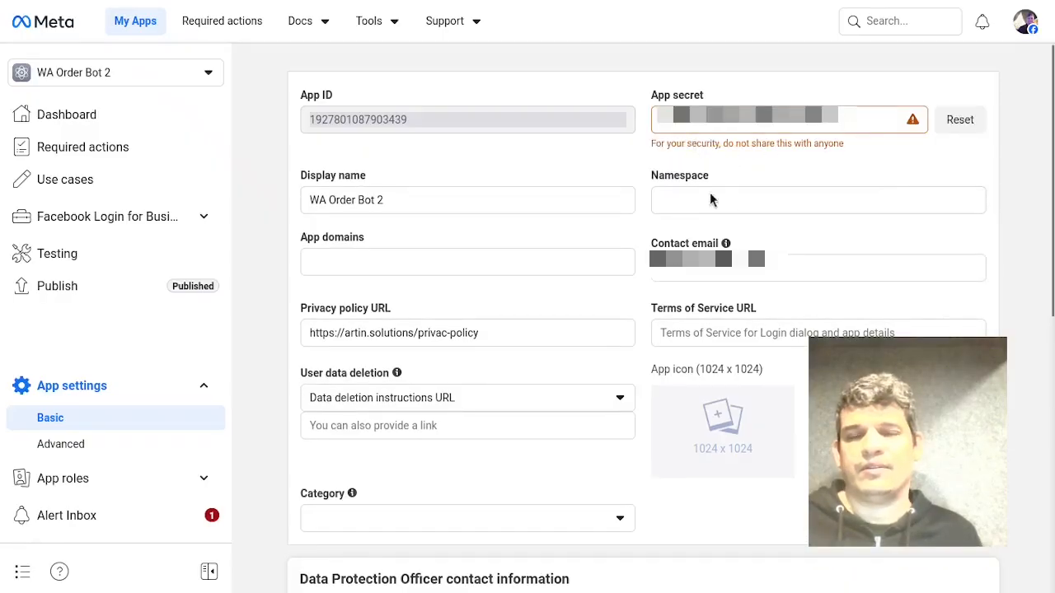
double_click(727, 125)
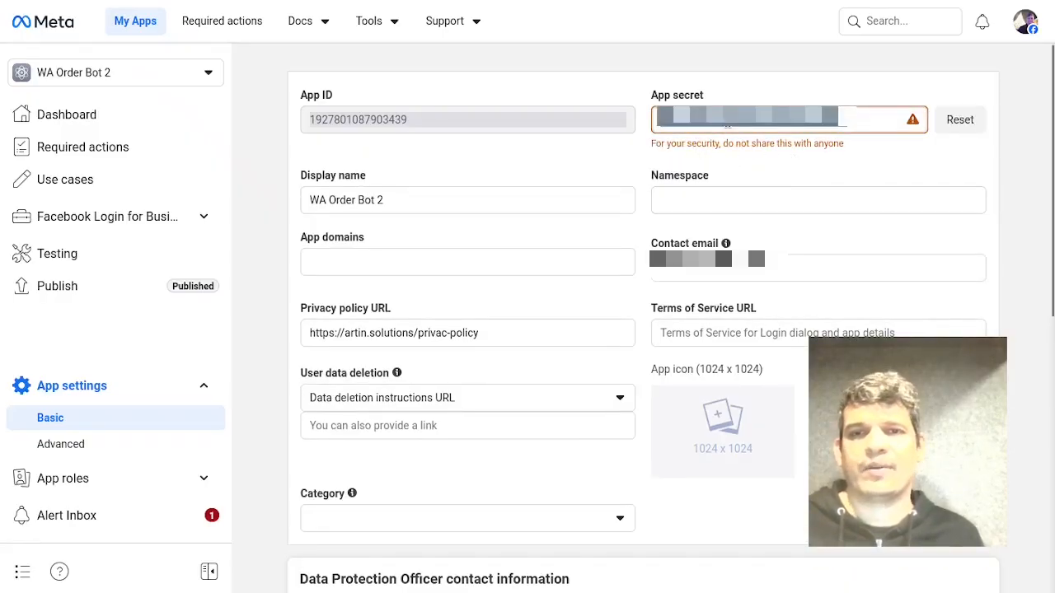
Paste the App secret into the Client Secret field of the Botpress integration and save the configuration.
mouse_move(1054, 210)
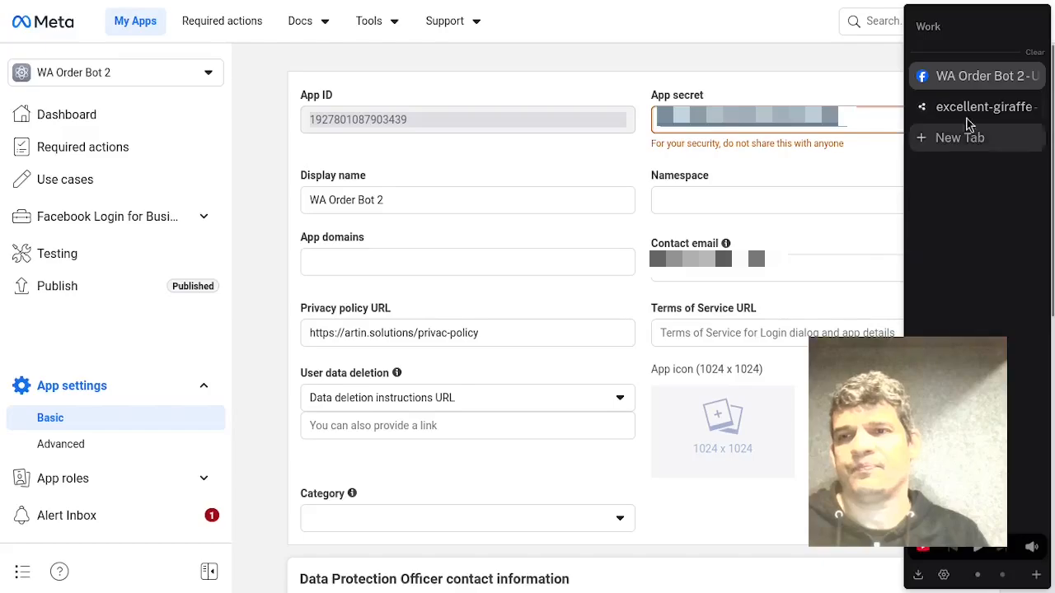
left_click(963, 107)
left_click(250, 351)
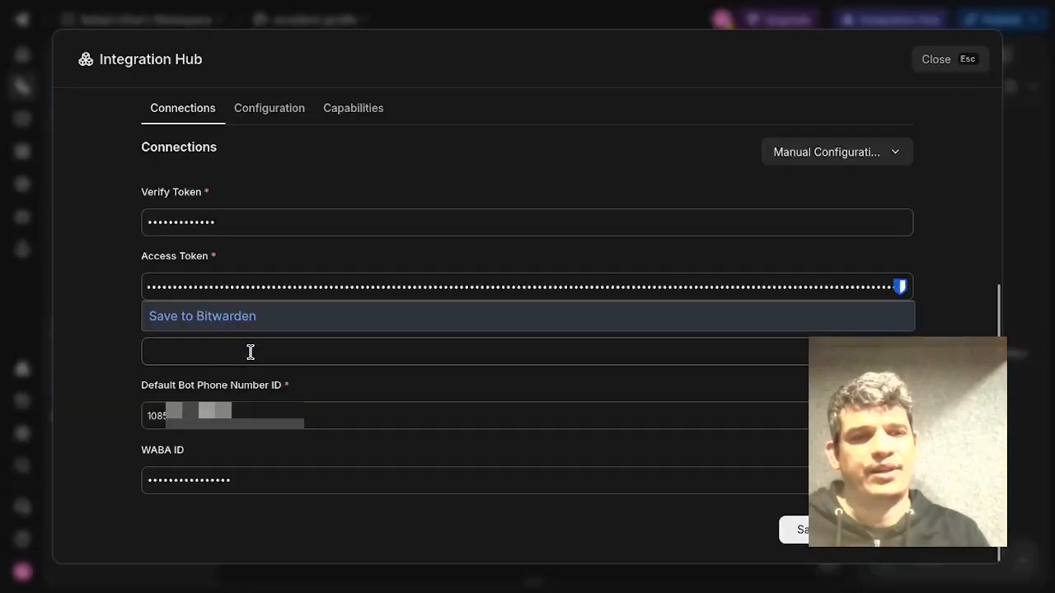
key("ctrl+v")
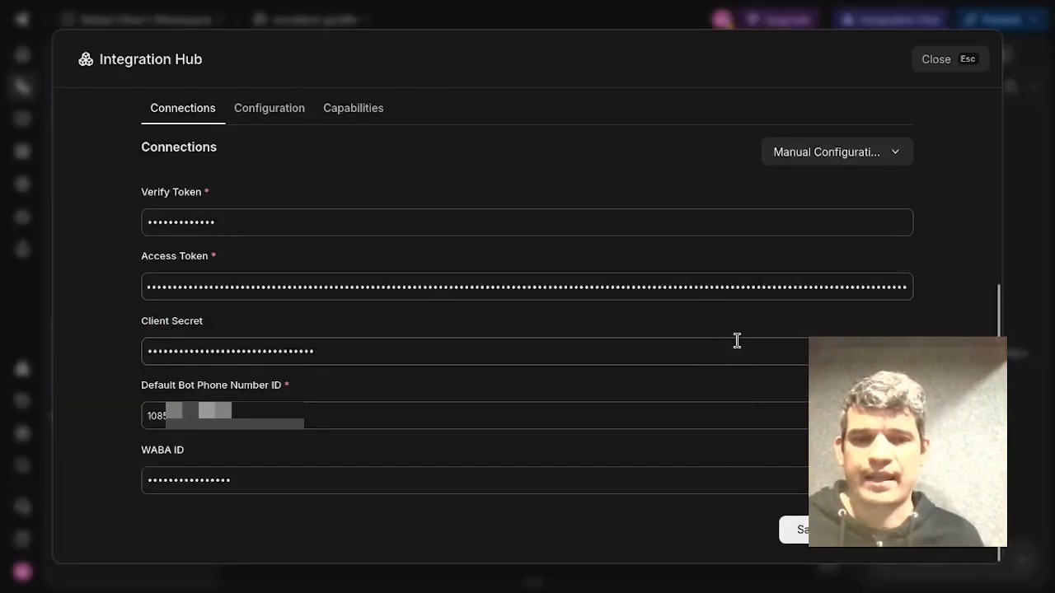
left_click(799, 530)
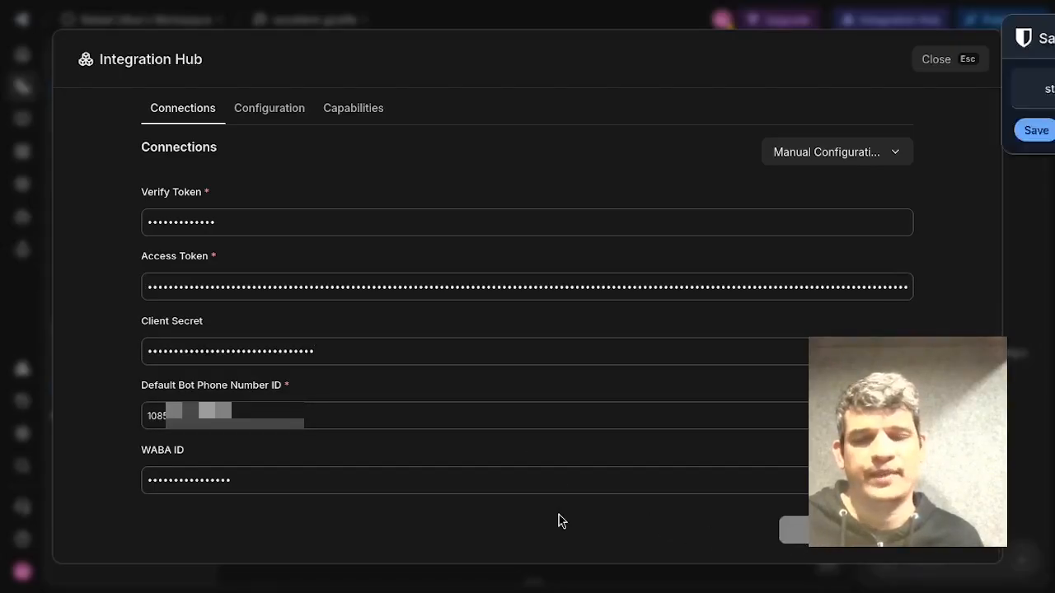
left_click(1012, 38)
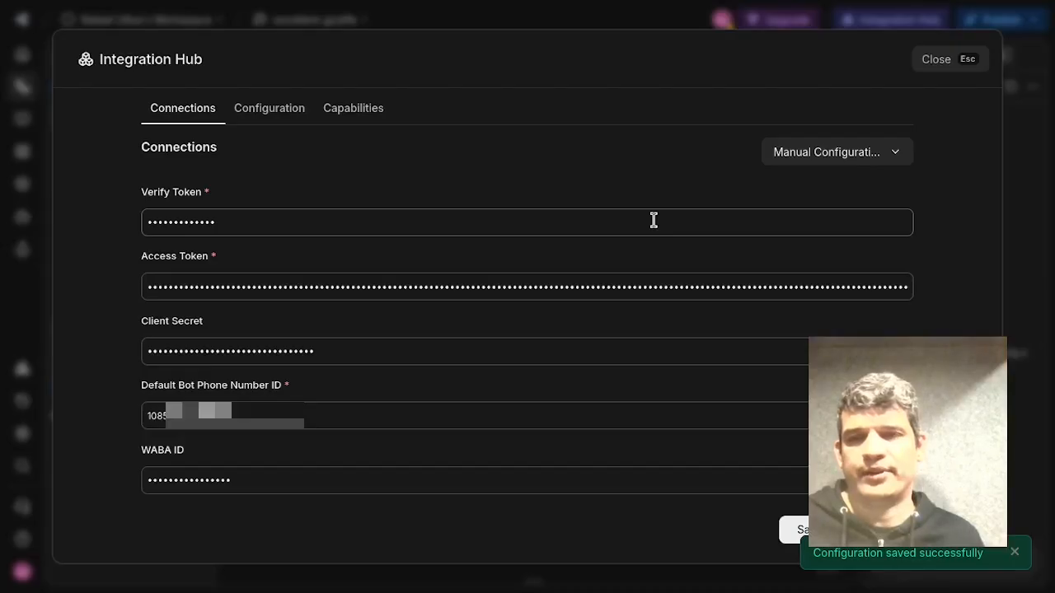
Open the Configure Webhooks section under Production setup of the WhatsApp use case.
mouse_move(985, 103)
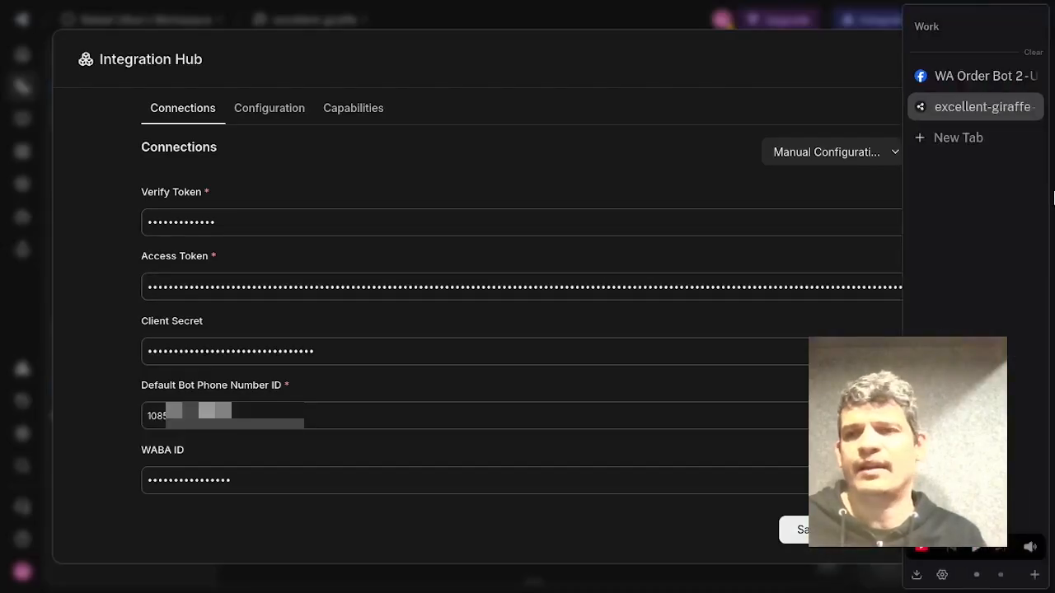
left_click(985, 81)
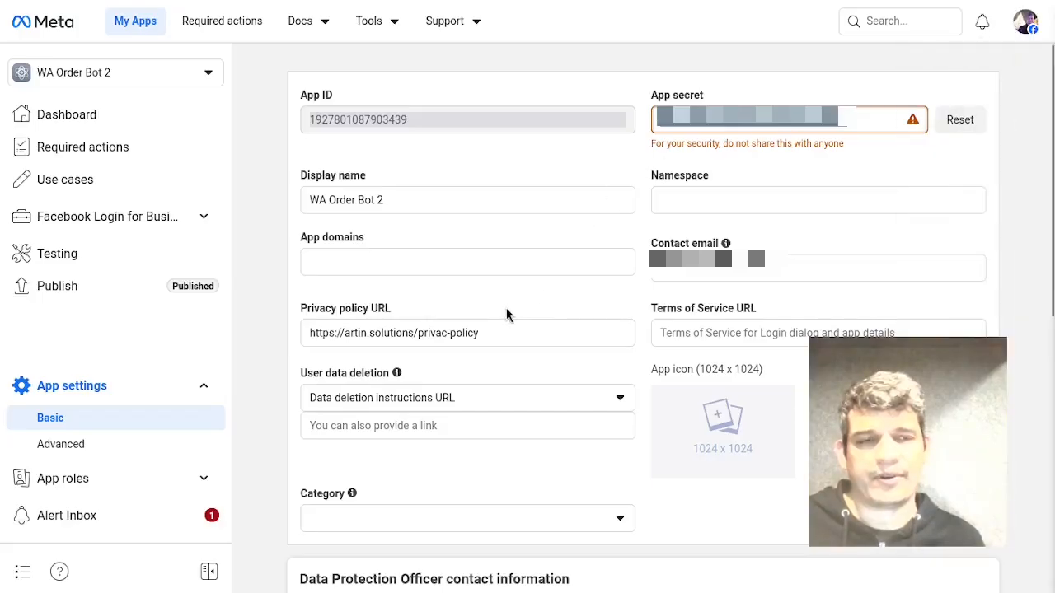
left_click(78, 180)
mouse_move(1051, 83)
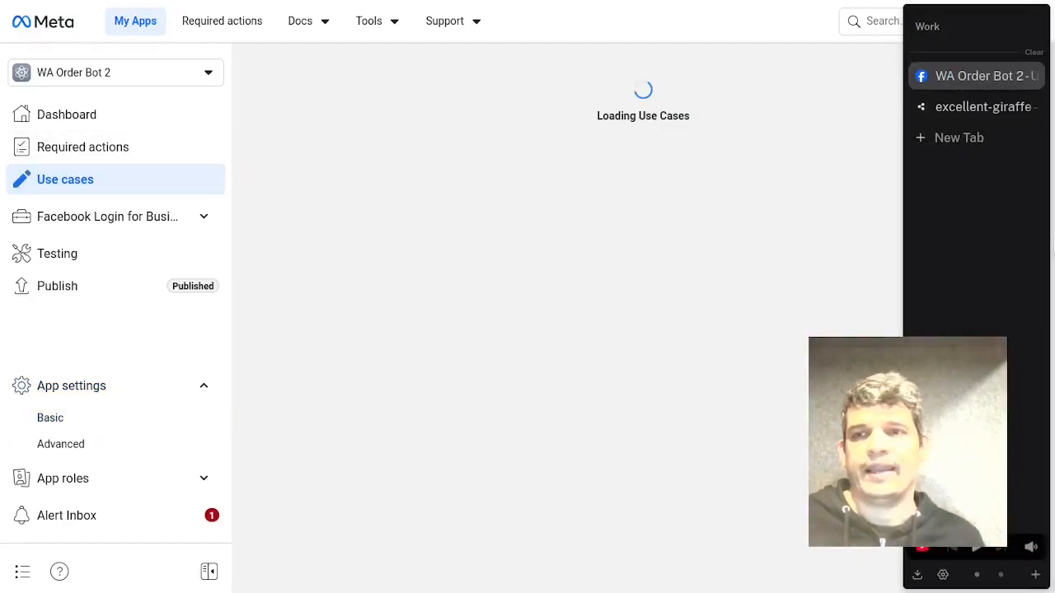
left_click(962, 107)
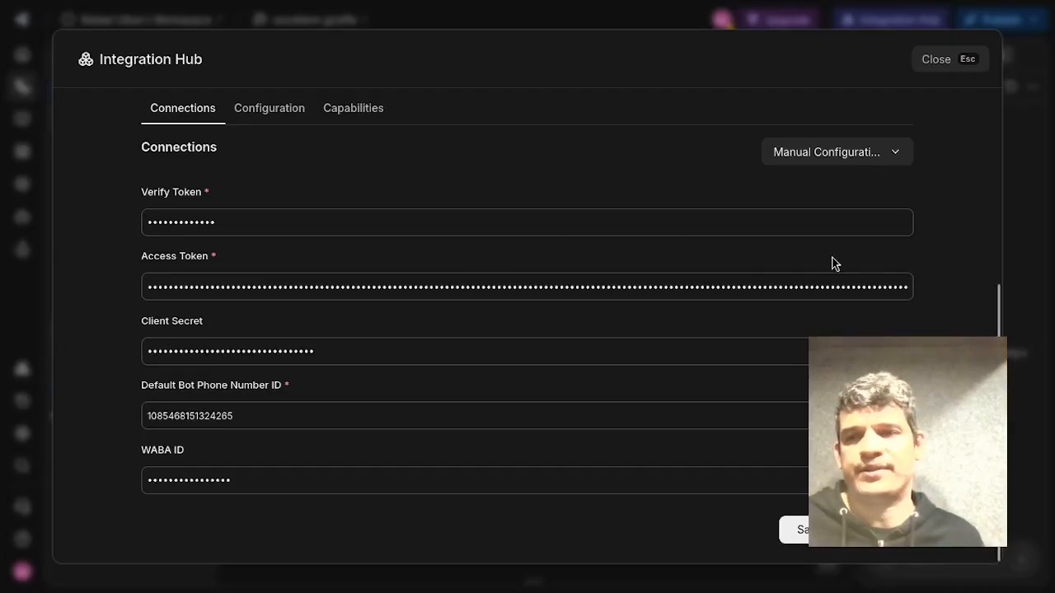
mouse_move(998, 149)
left_click(956, 79)
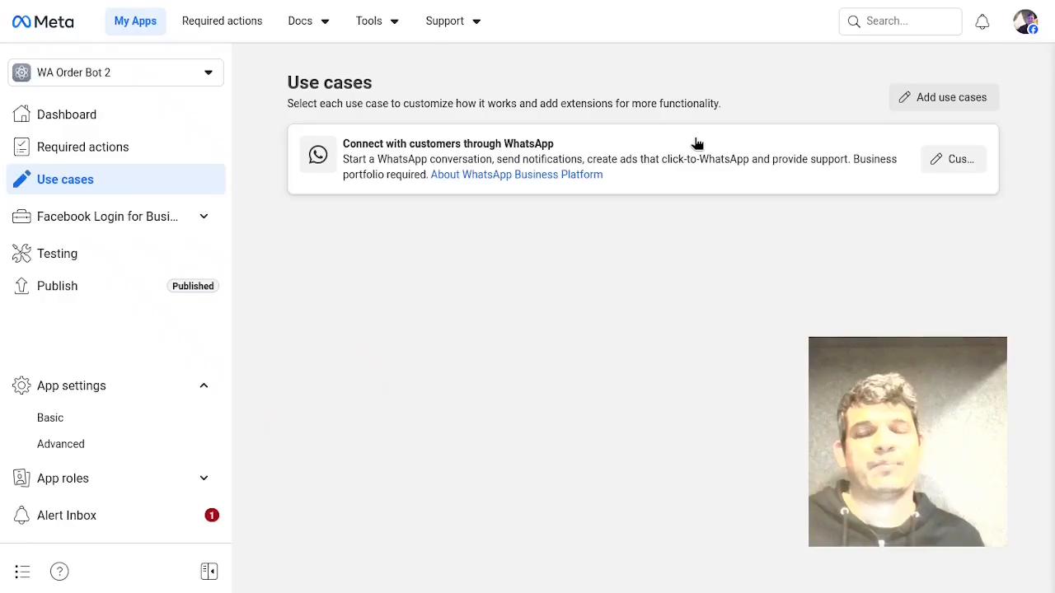
left_click(952, 162)
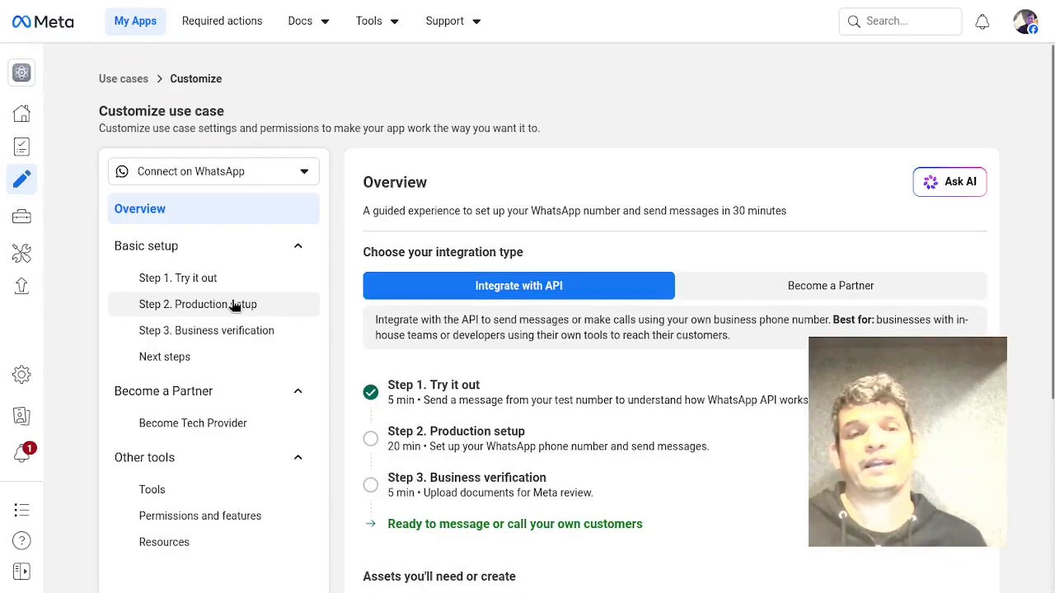
left_click(234, 305)
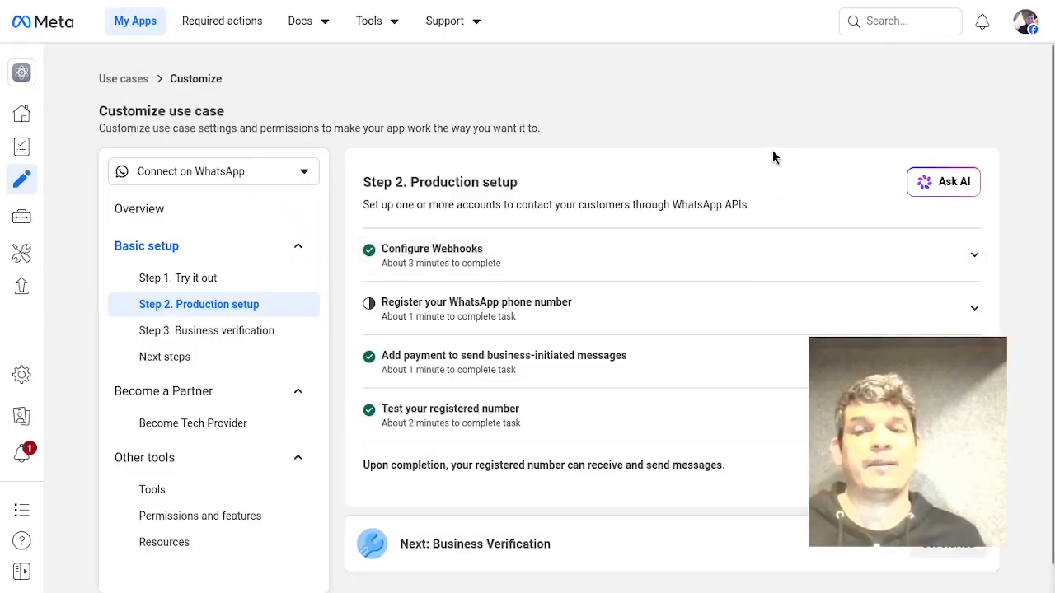
left_click(504, 262)
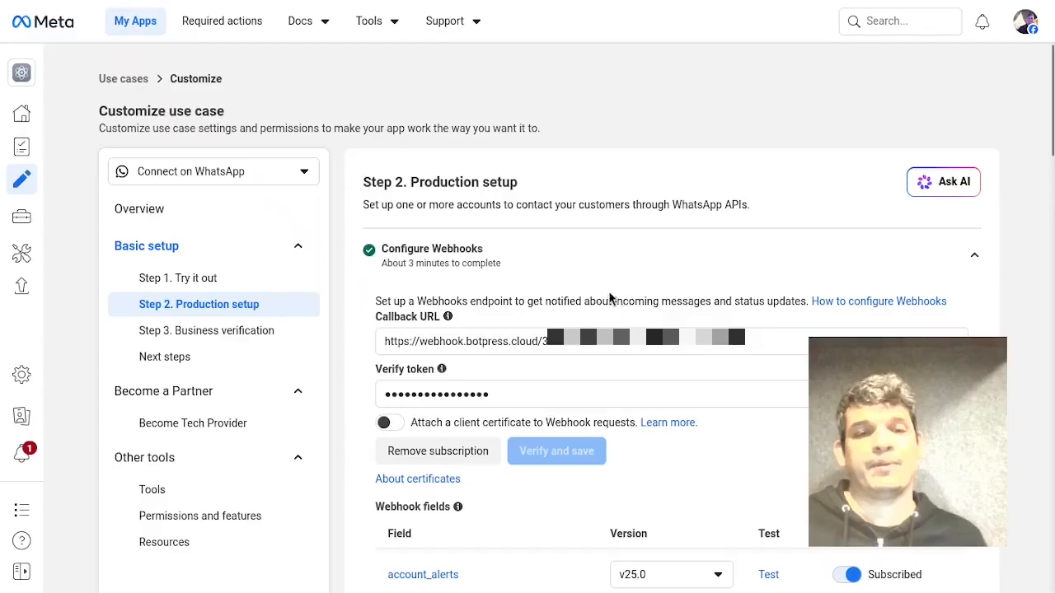
Replace the webhook verify token with a new custom token.
triple_click(408, 320)
triple_click(403, 373)
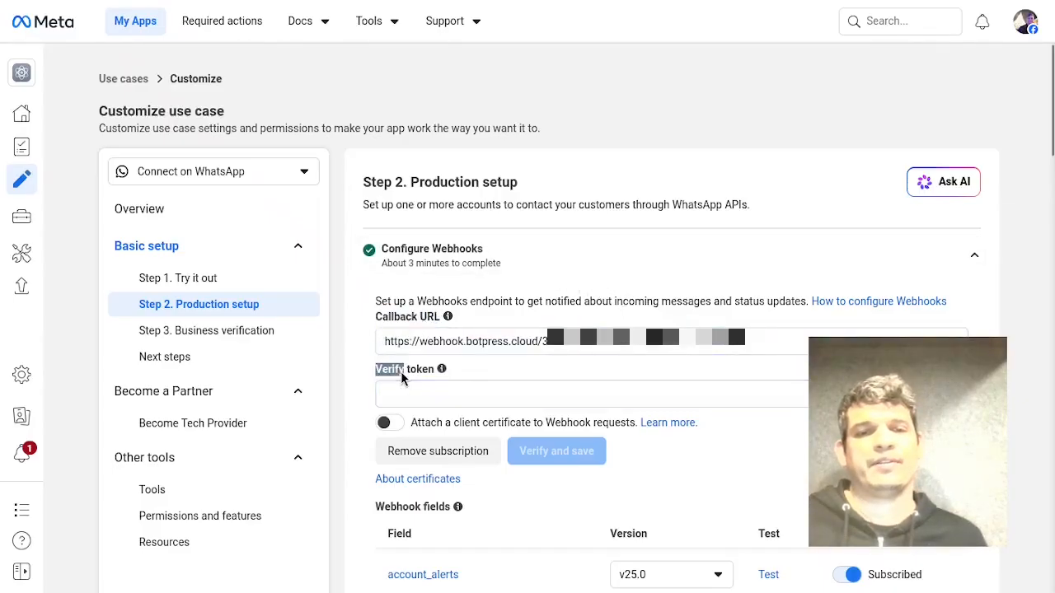
left_click(484, 392)
key("ctrl+v")
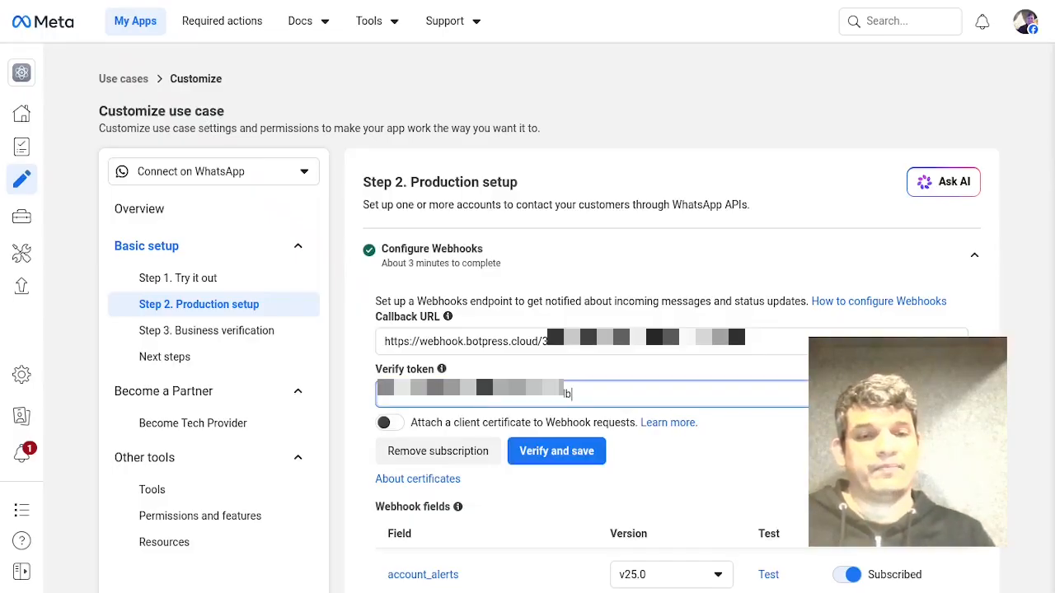
key("ctrl+z")
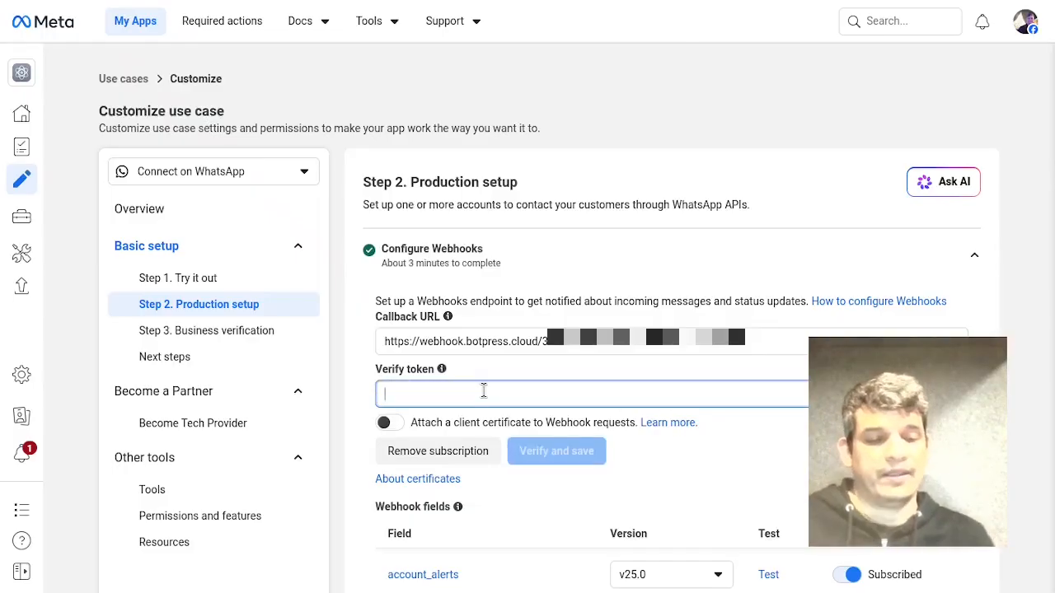
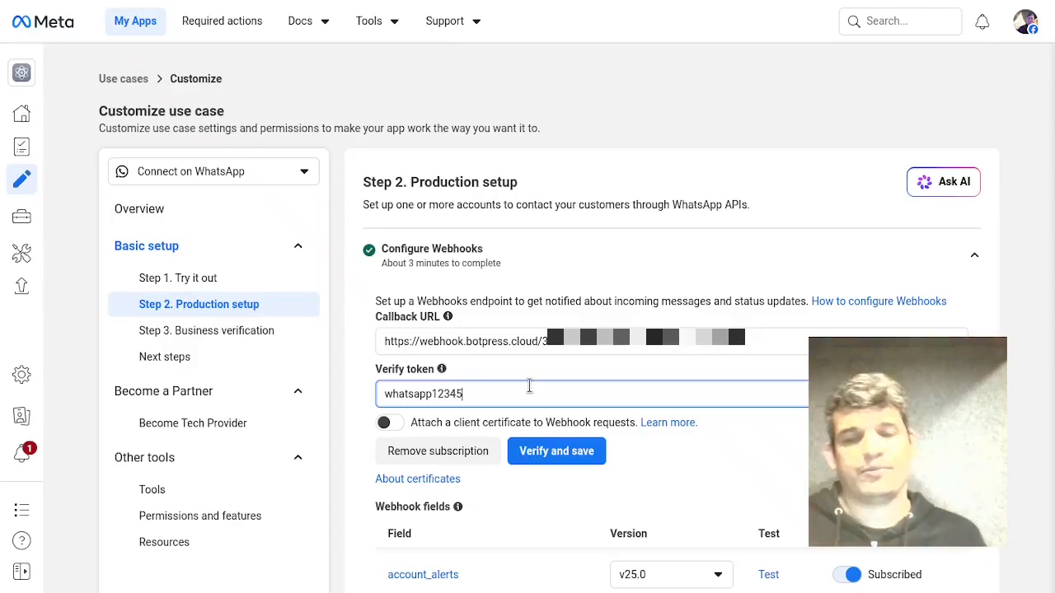
left_click(352, 360)
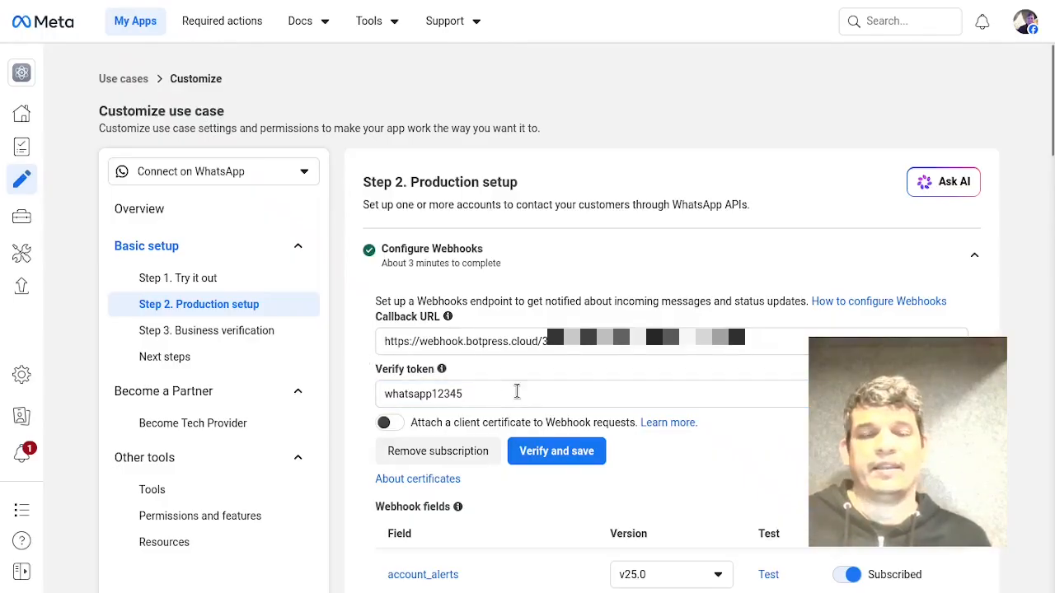
Copy the webhook URL from the Botpress integration's Configuration tab.
mouse_move(1053, 266)
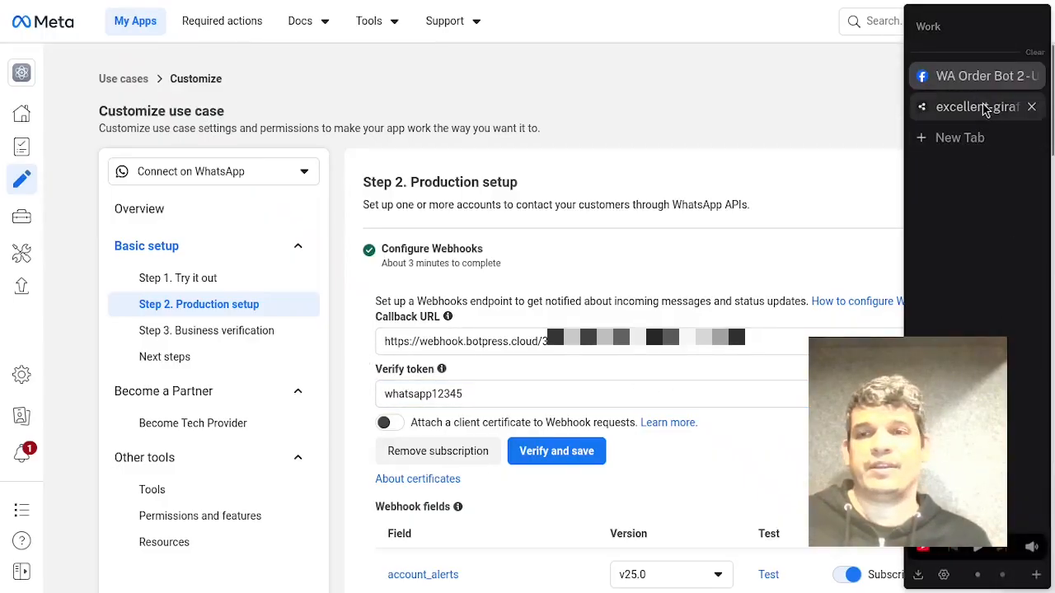
left_click(1010, 107)
left_click(269, 110)
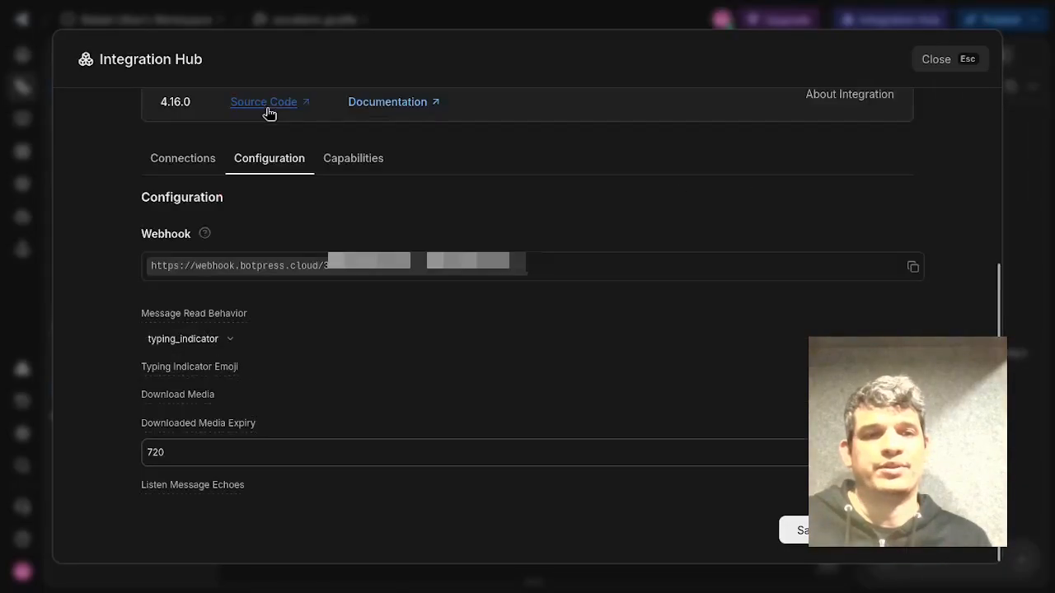
left_click(914, 268)
Paste the Botpress webhook URL into the Callback URL field in Meta.
mouse_move(1052, 77)
left_click(953, 77)
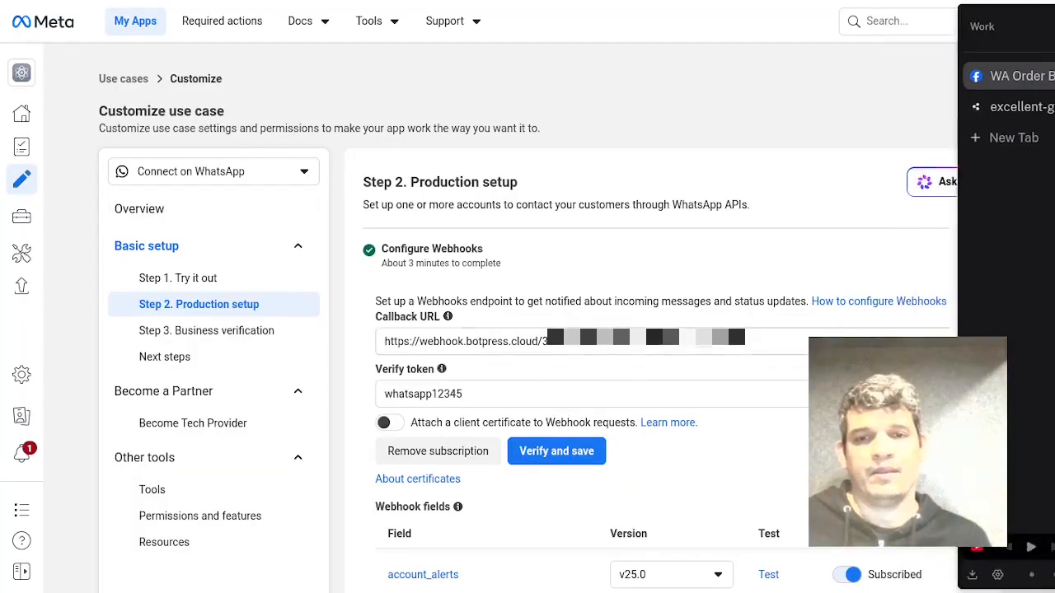
triple_click(783, 342)
key("ctrl+v")
key("ctrl+v")
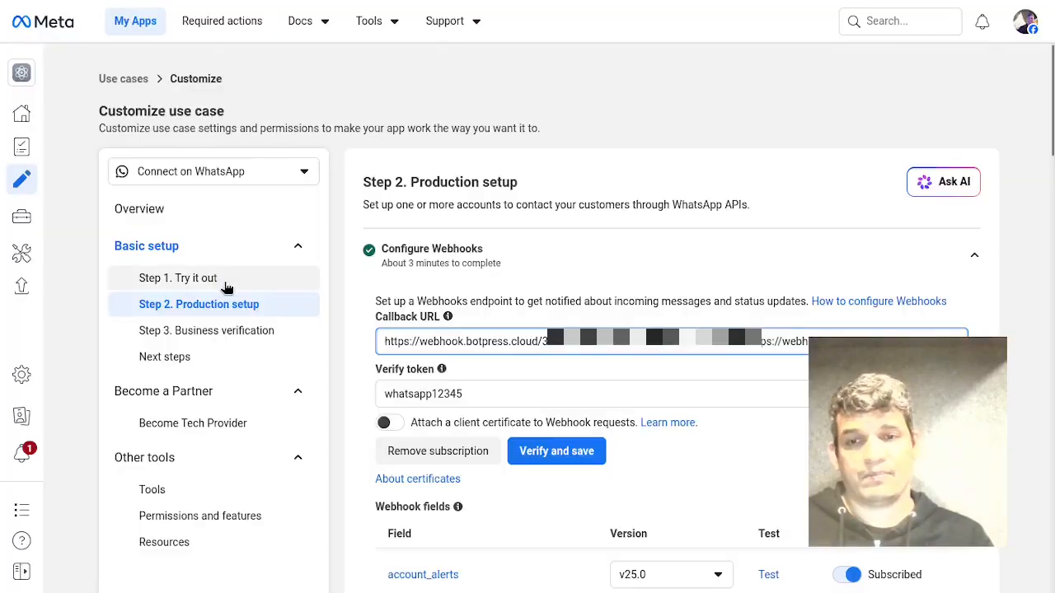
key("ctrl+a")
key("ctrl+v")
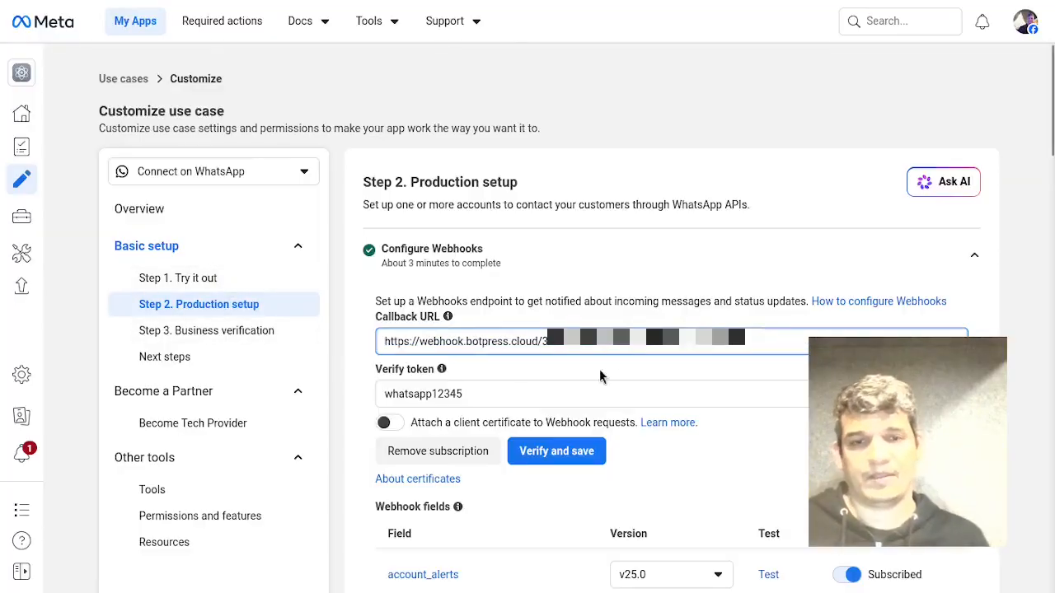
Re-enter the custom webhook verify token and verify and save the webhook configuration.
left_click(700, 247)
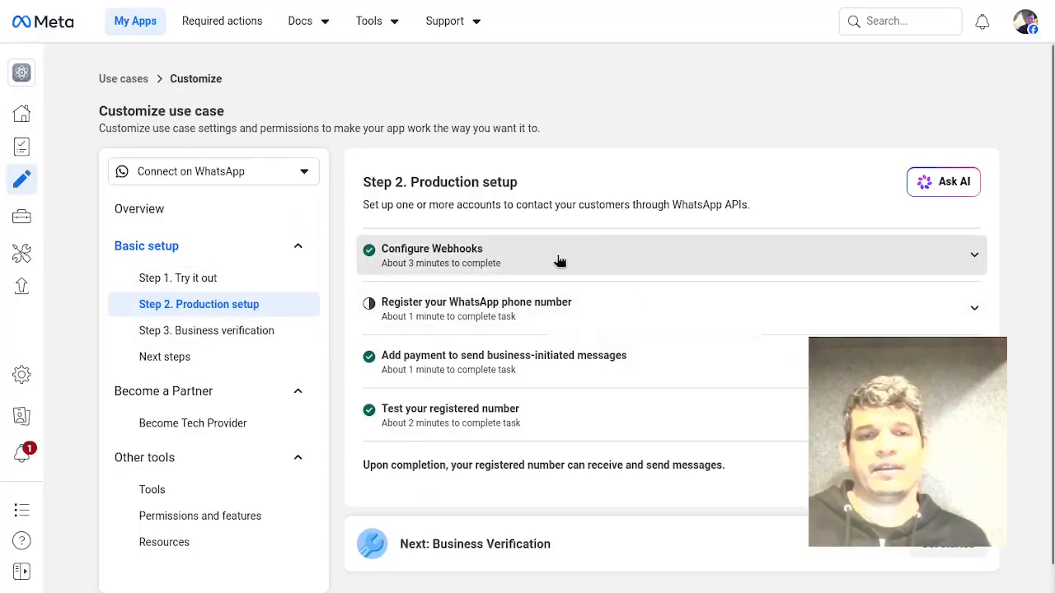
left_click(499, 260)
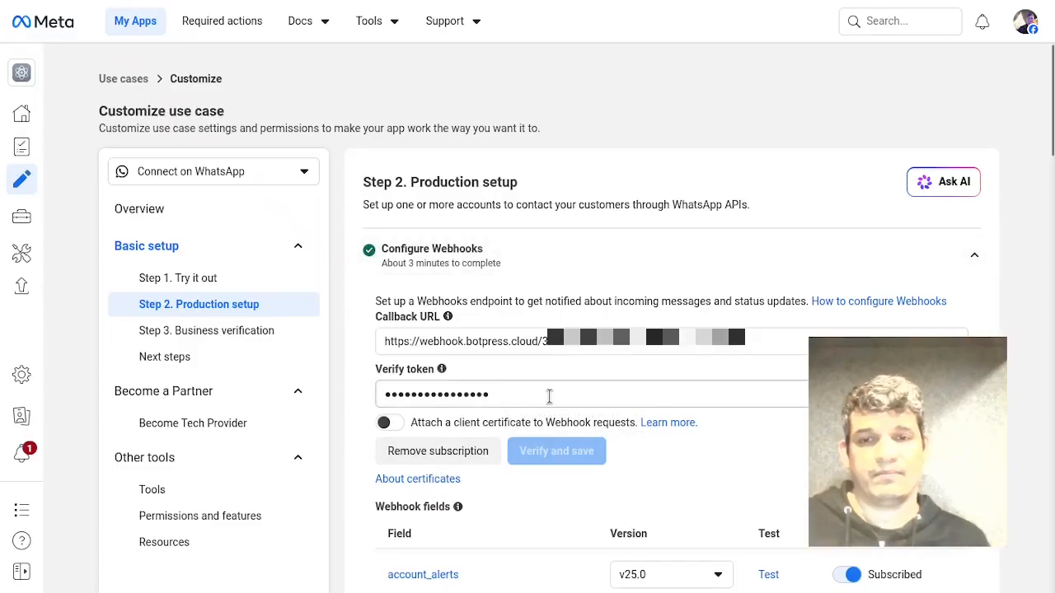
left_click(549, 396)
key("ctrl+a")
key("BackSpace")
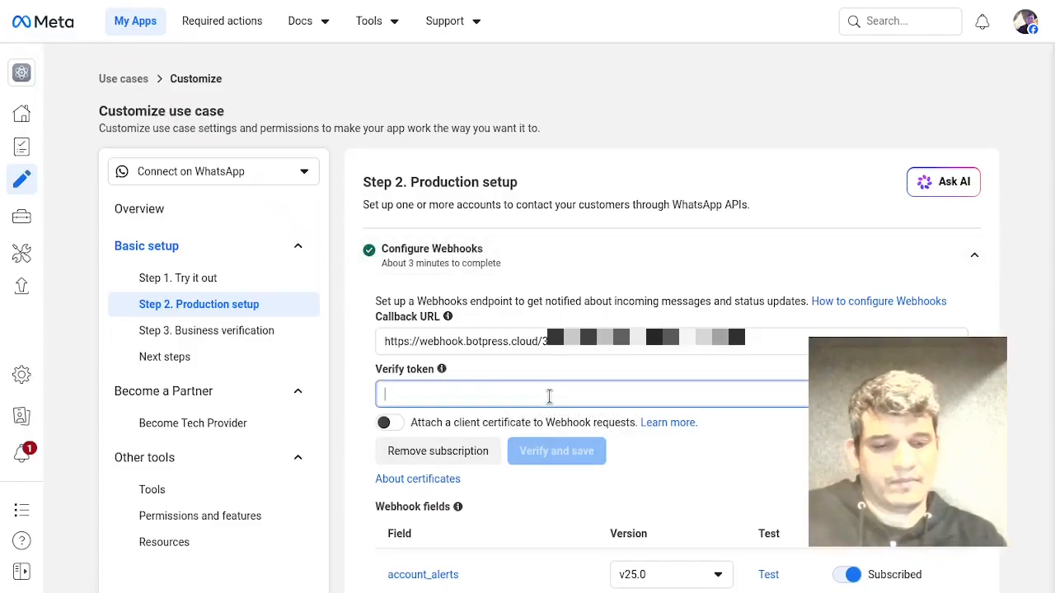
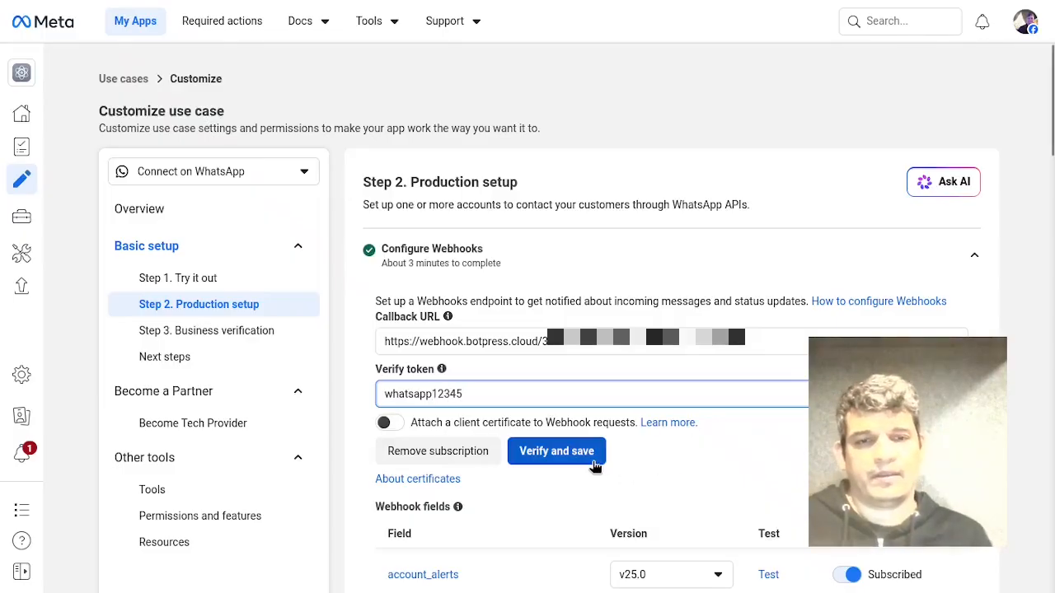
left_click(596, 466)
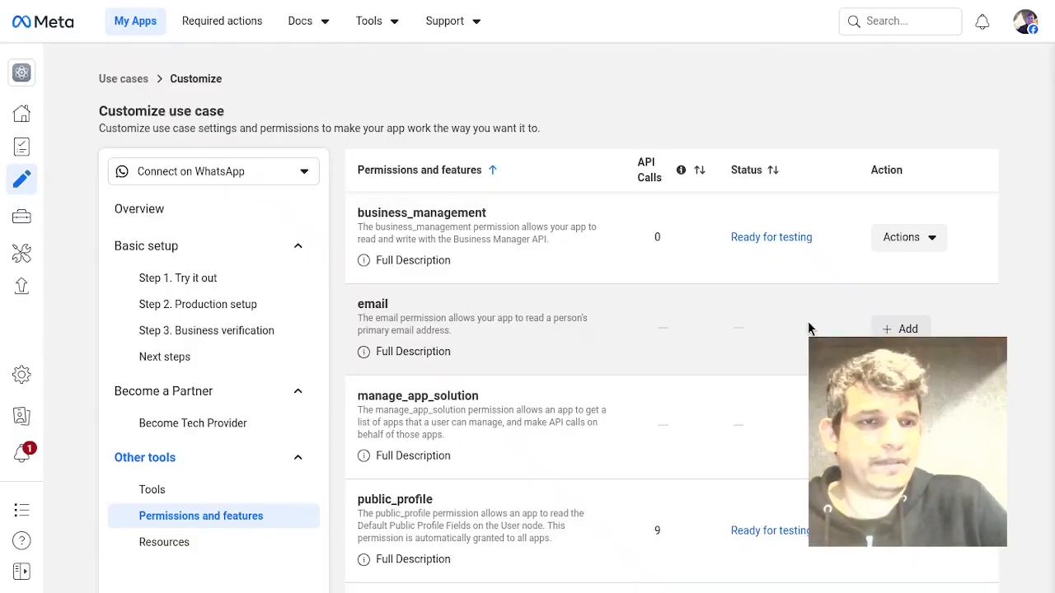
Review the app's permissions and features list.
scroll(589, 267, "down", 3)
scroll(588, 265, "up", 3)
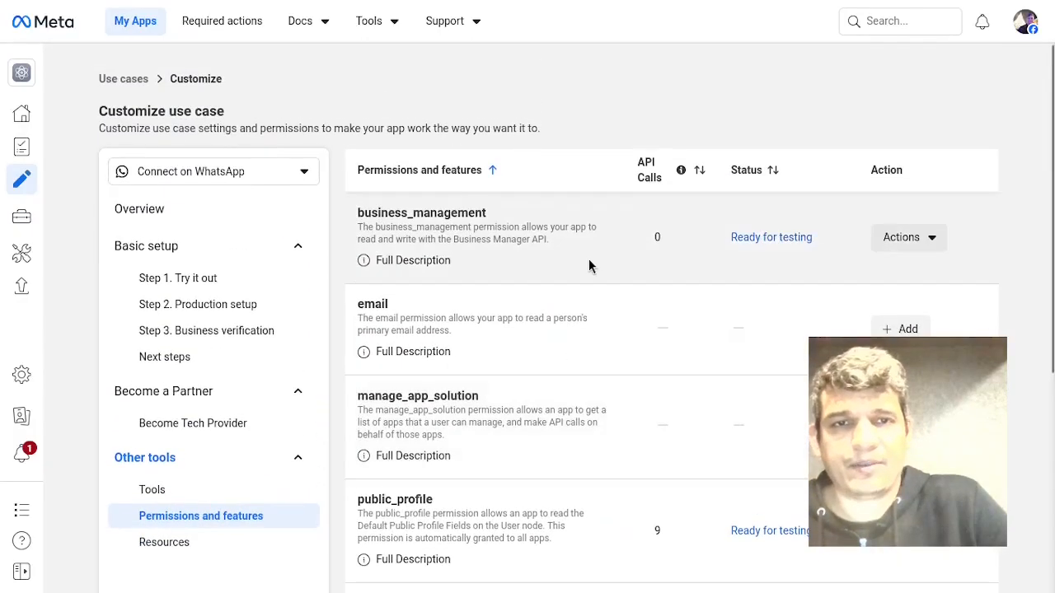
scroll(589, 258, "down", 2)
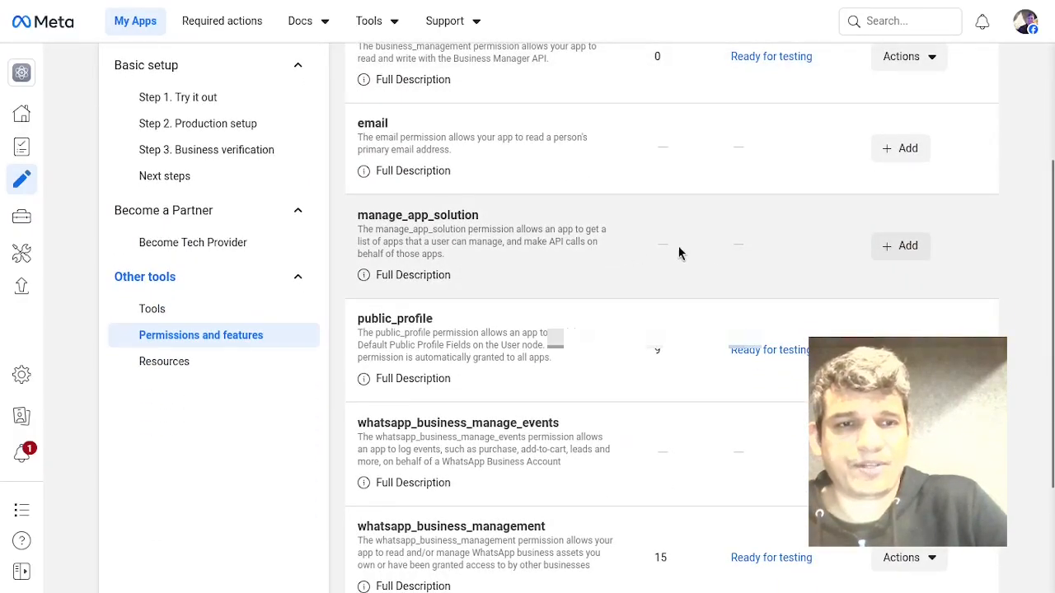
scroll(679, 254, "down", 2)
scroll(584, 231, "up", 5)
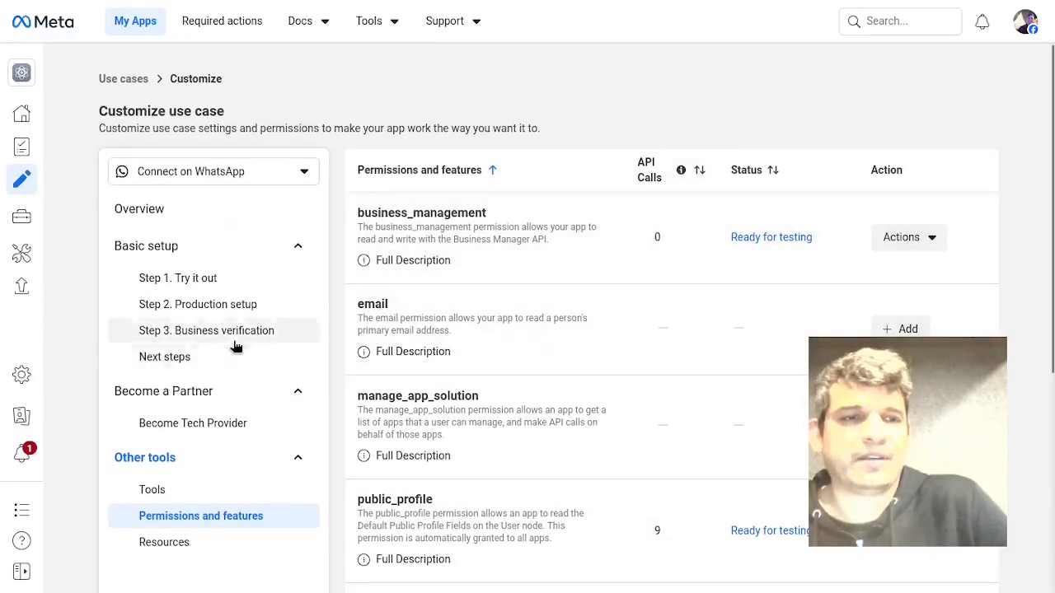
Return to Production setup and open the Add phone number dialog under Register your WhatsApp phone number, then close it.
left_click(257, 307)
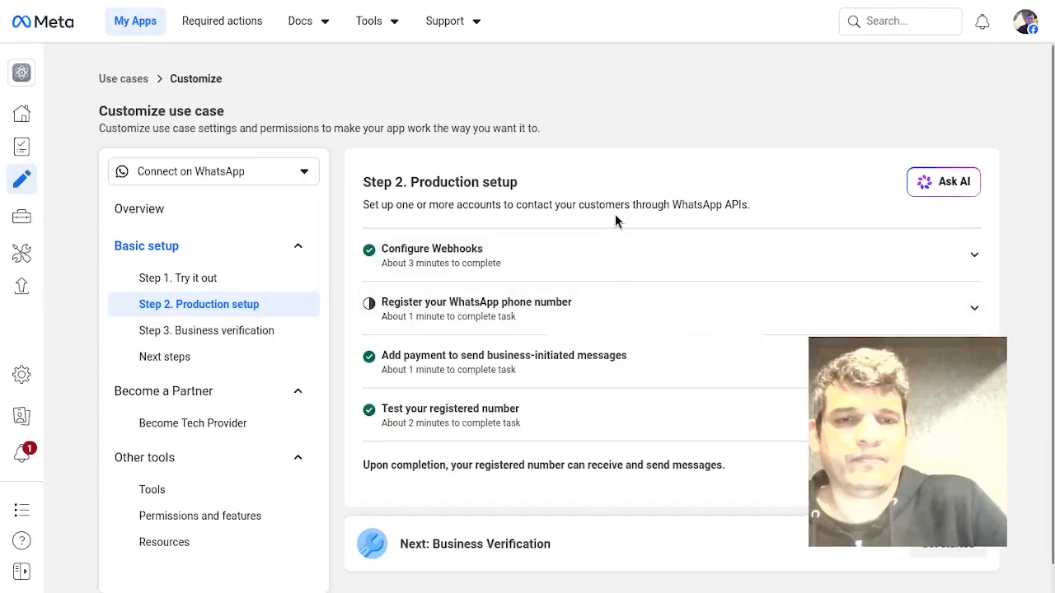
left_click(596, 256)
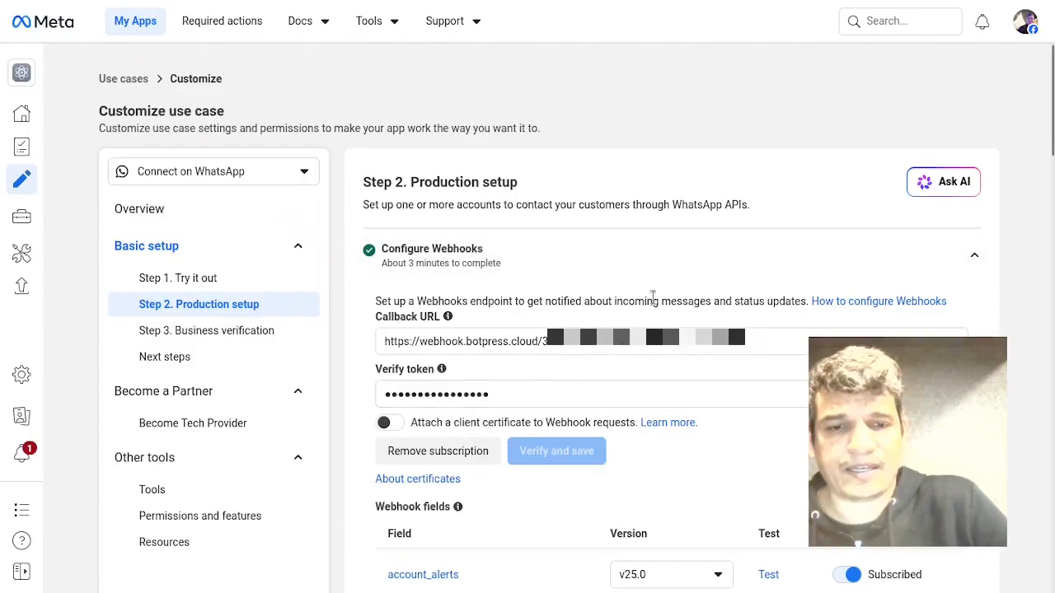
left_click(626, 252)
left_click(619, 321)
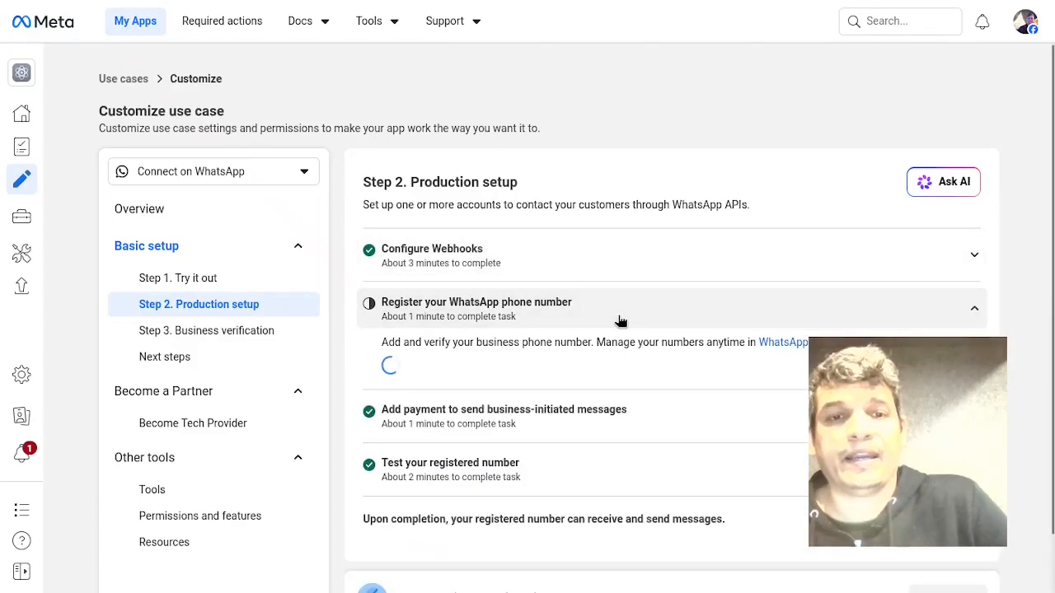
scroll(691, 187, "down", 1)
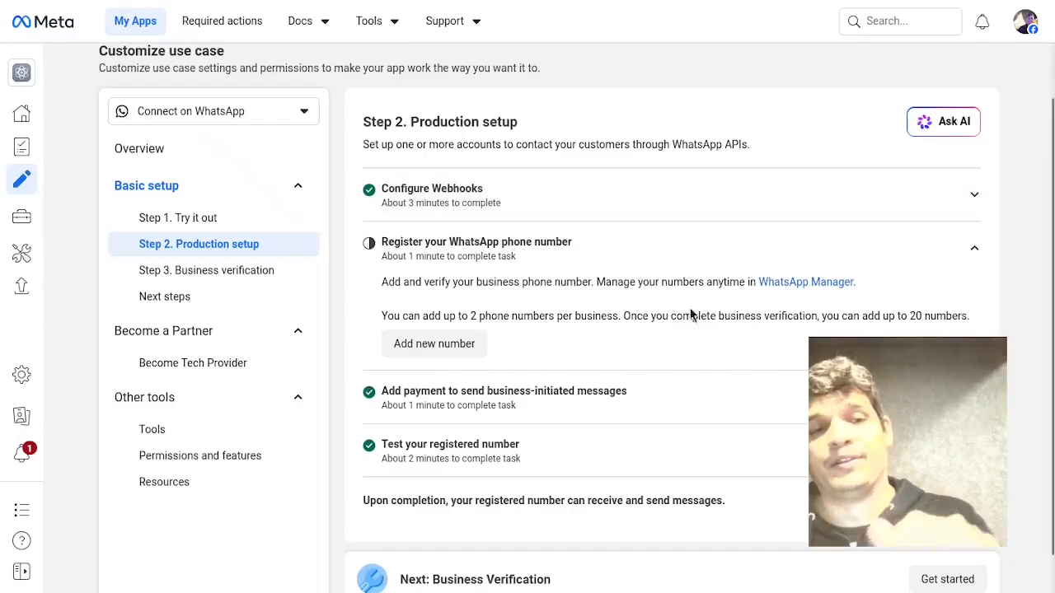
left_click(469, 356)
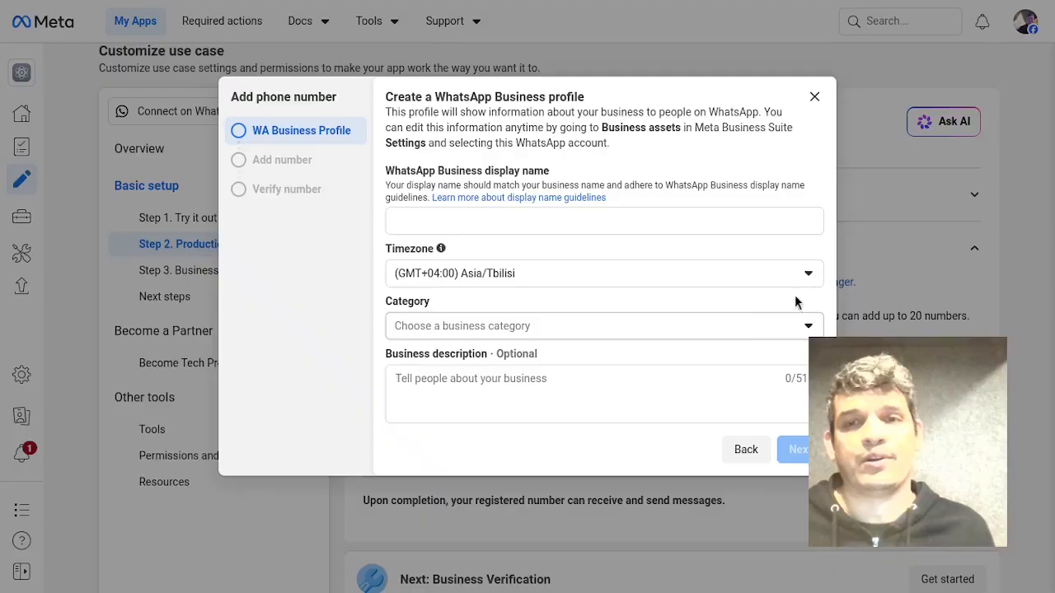
left_click(814, 97)
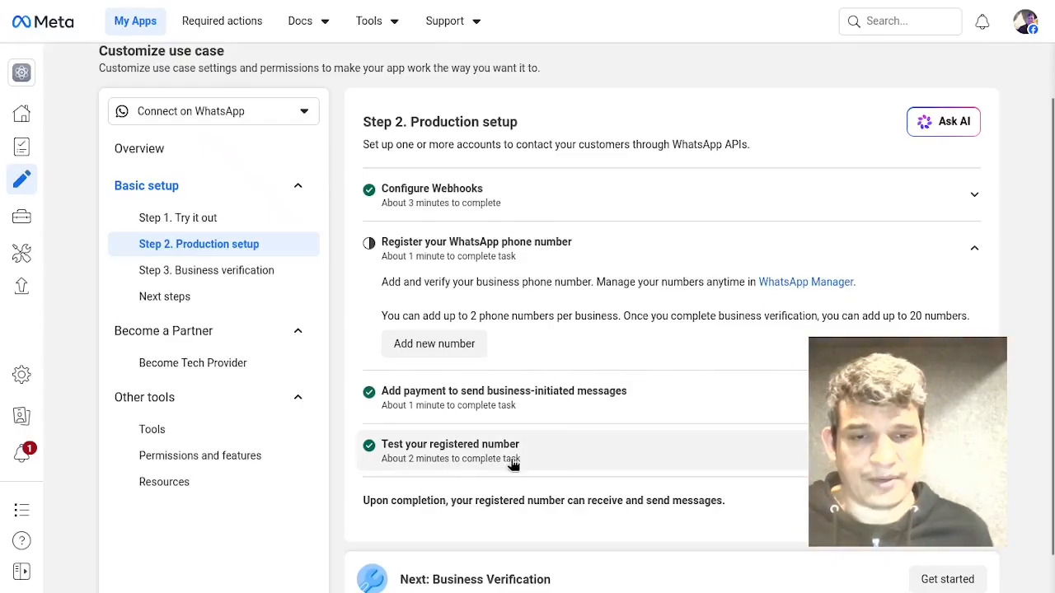
Open the Business verification step and review its requirements and documents needed.
scroll(575, 353, "down", 1)
left_click(224, 228)
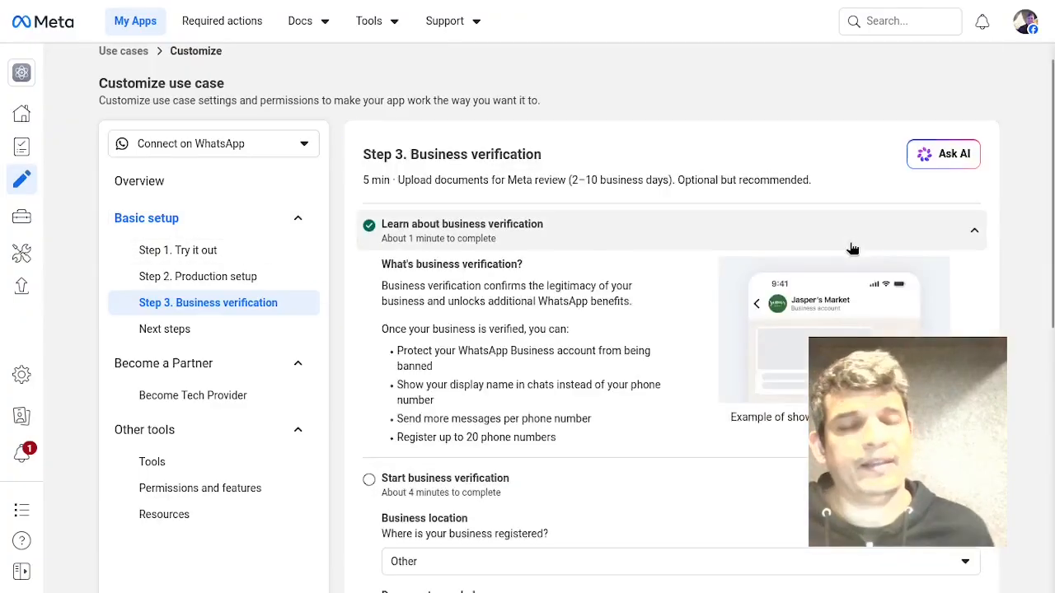
scroll(643, 202, "down", 5)
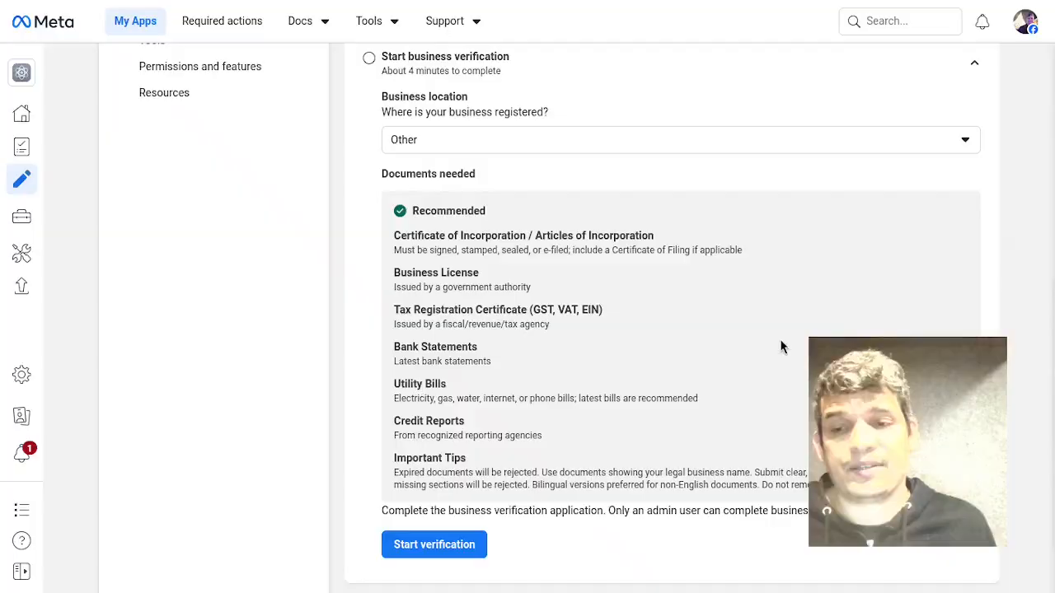
scroll(697, 321, "up", 3)
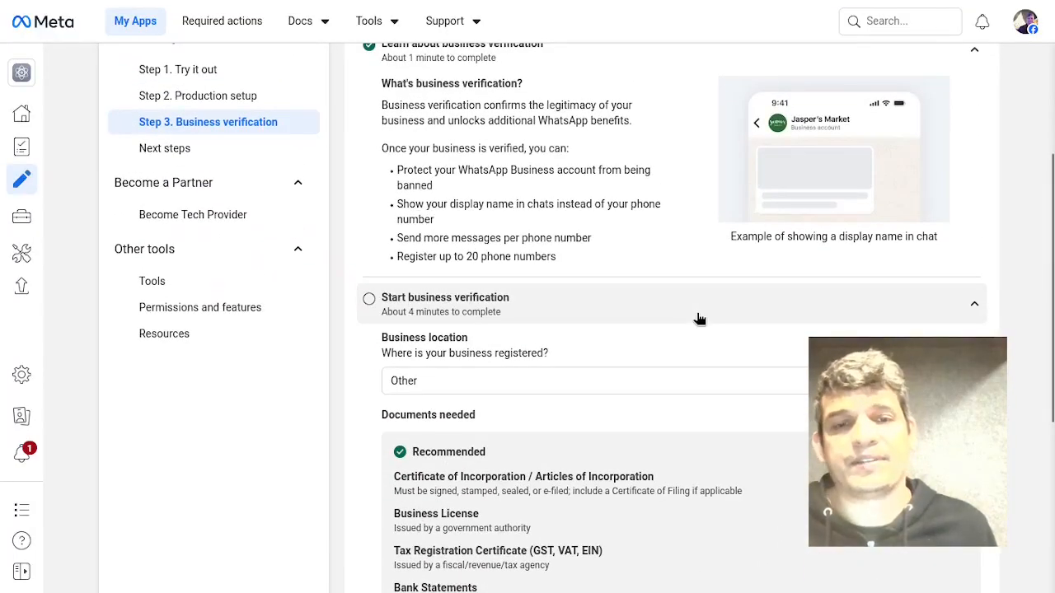
scroll(699, 319, "up", 2)
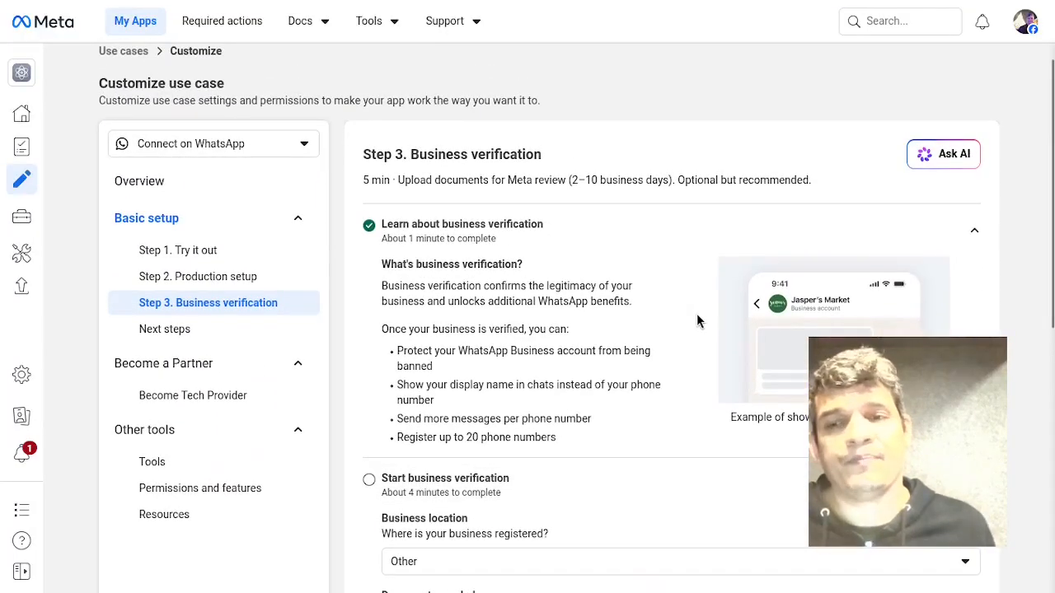